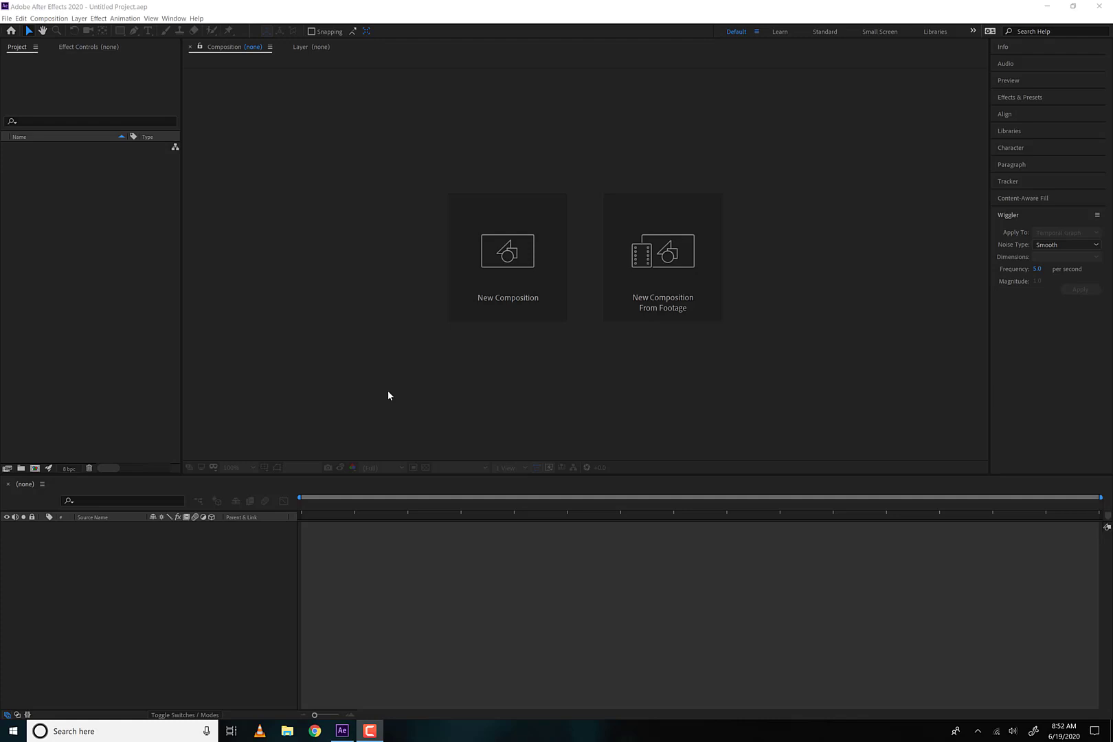
# Create a composition named "3D Layers" at 1920 x 1080, 24 fps, with a duration of 8 seconds
pyautogui.click(482, 284)
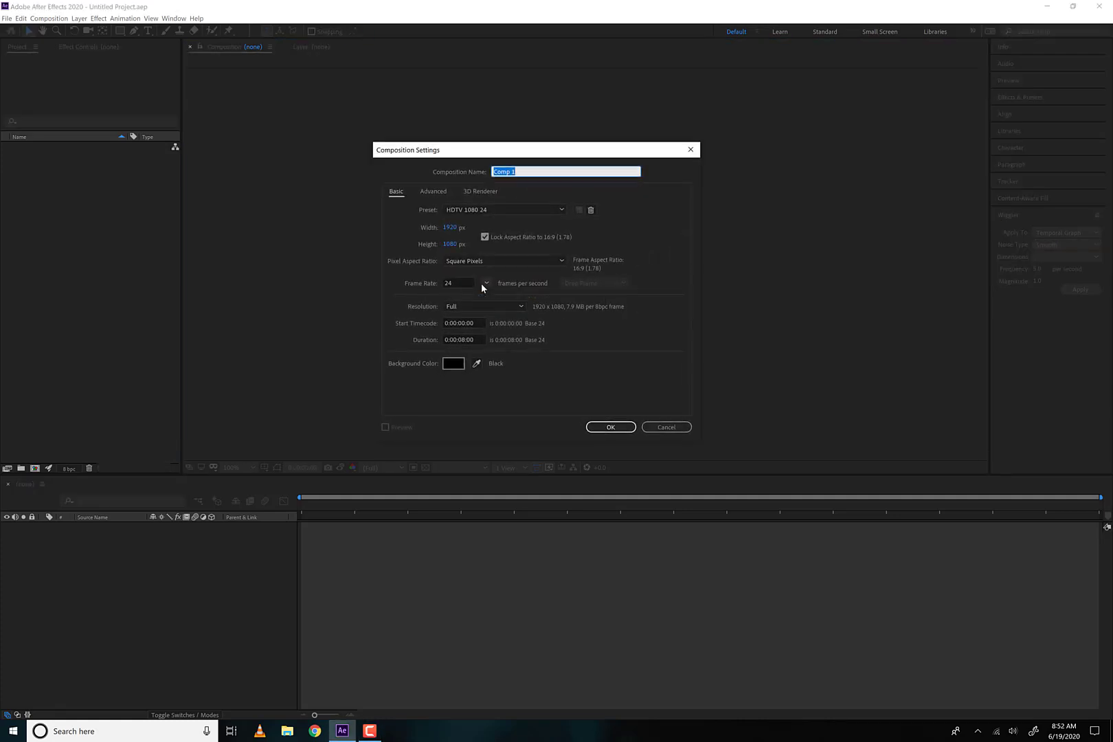
pyautogui.write('2')
pyautogui.click(611, 427)
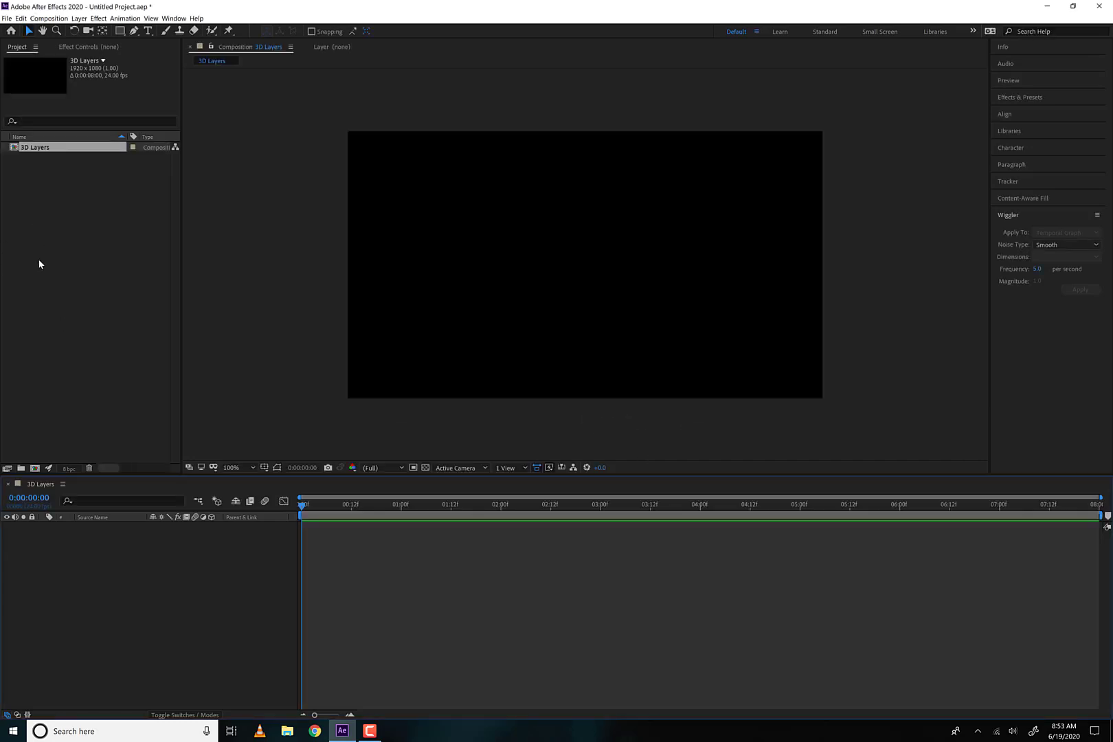
# Add a project folder named "Assets" and expand it
pyautogui.click(20, 468)
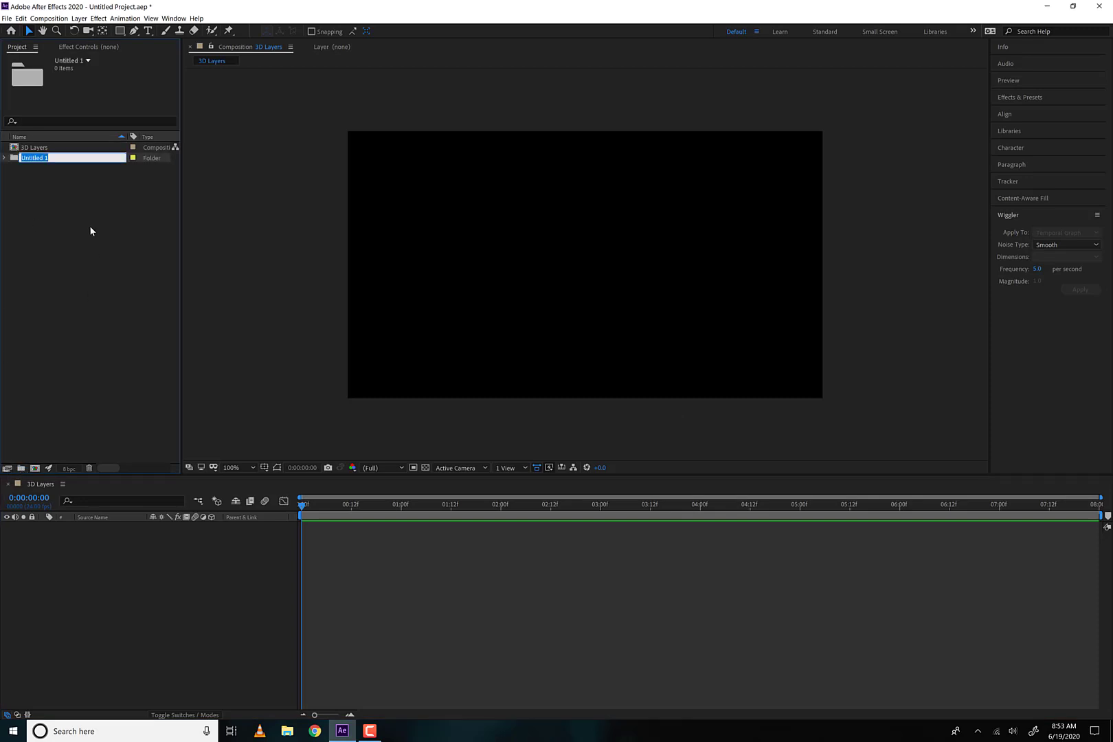
pyautogui.write('Assets')
pyautogui.press('Return')
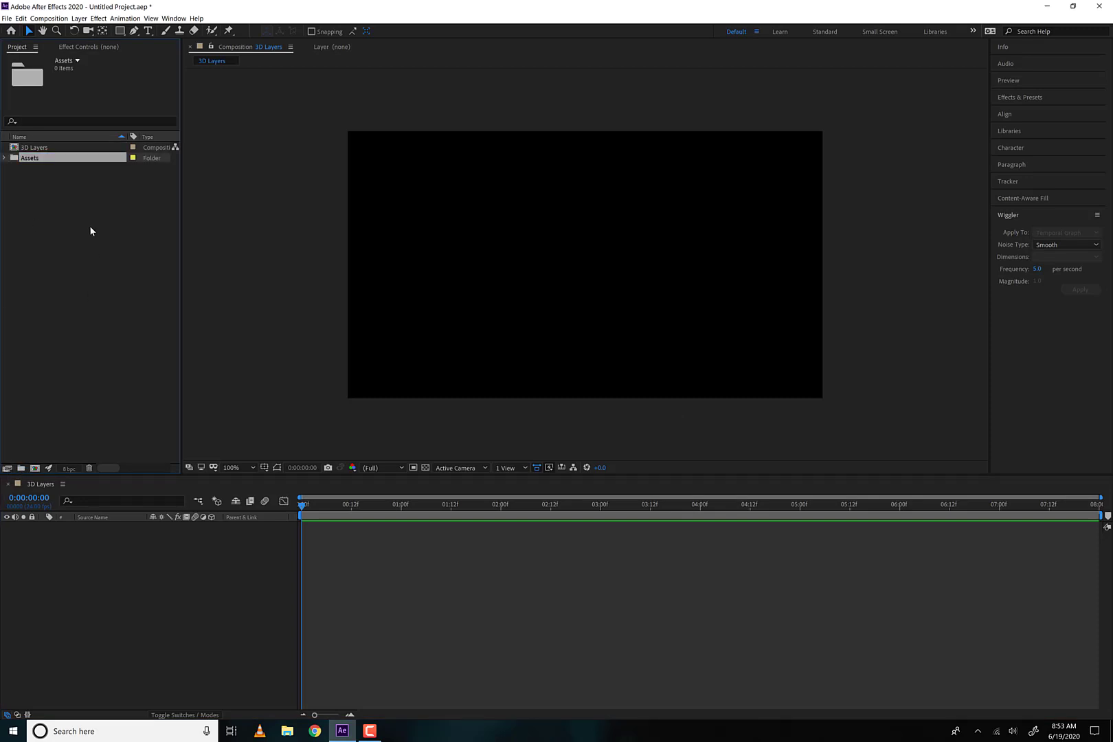
pyautogui.click(5, 158)
# Import the Forest, forest2 and SingleTree images from AdobeAE_Assets into the project as footage
pyautogui.doubleClick(80, 288)
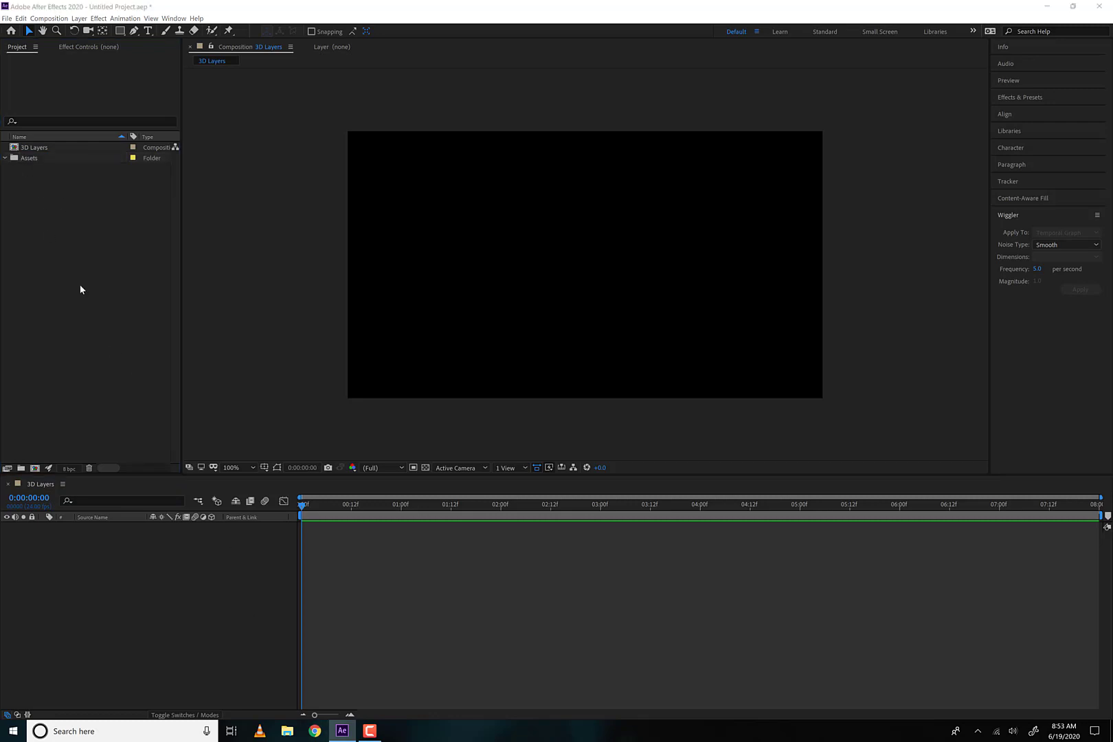
pyautogui.click(102, 105)
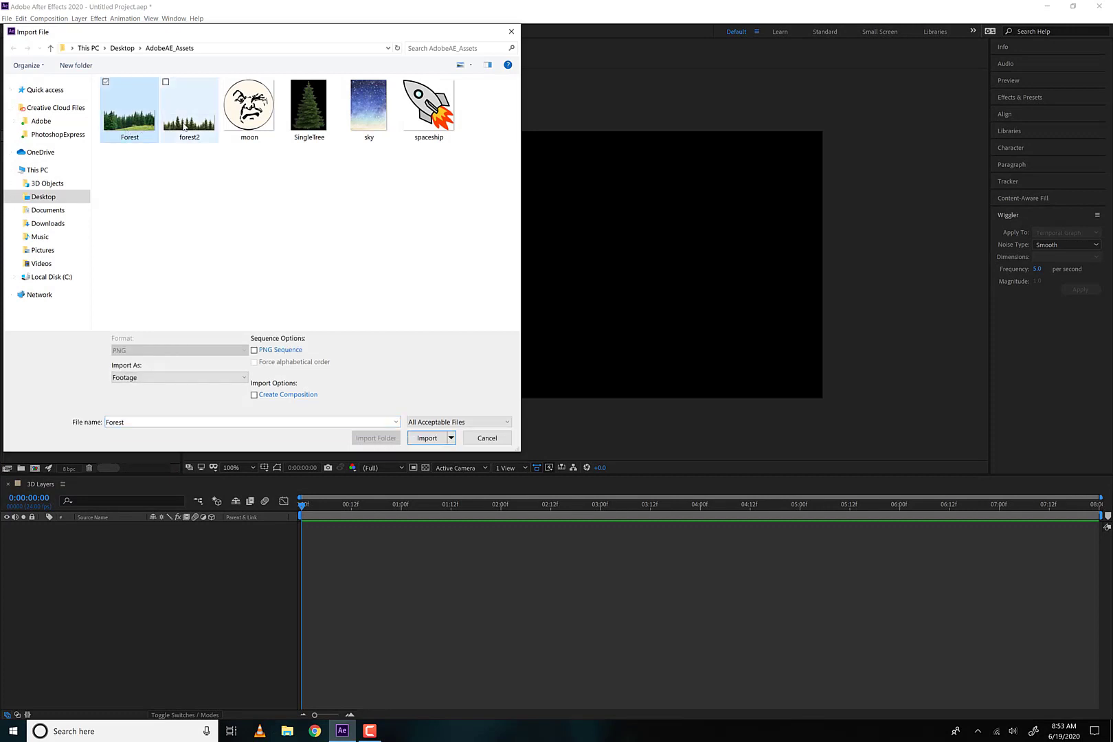
pyautogui.keyDown('ctrl'); pyautogui.click(173, 126); pyautogui.keyUp('ctrl')
pyautogui.keyDown('ctrl'); pyautogui.click(330, 112); pyautogui.keyUp('ctrl')
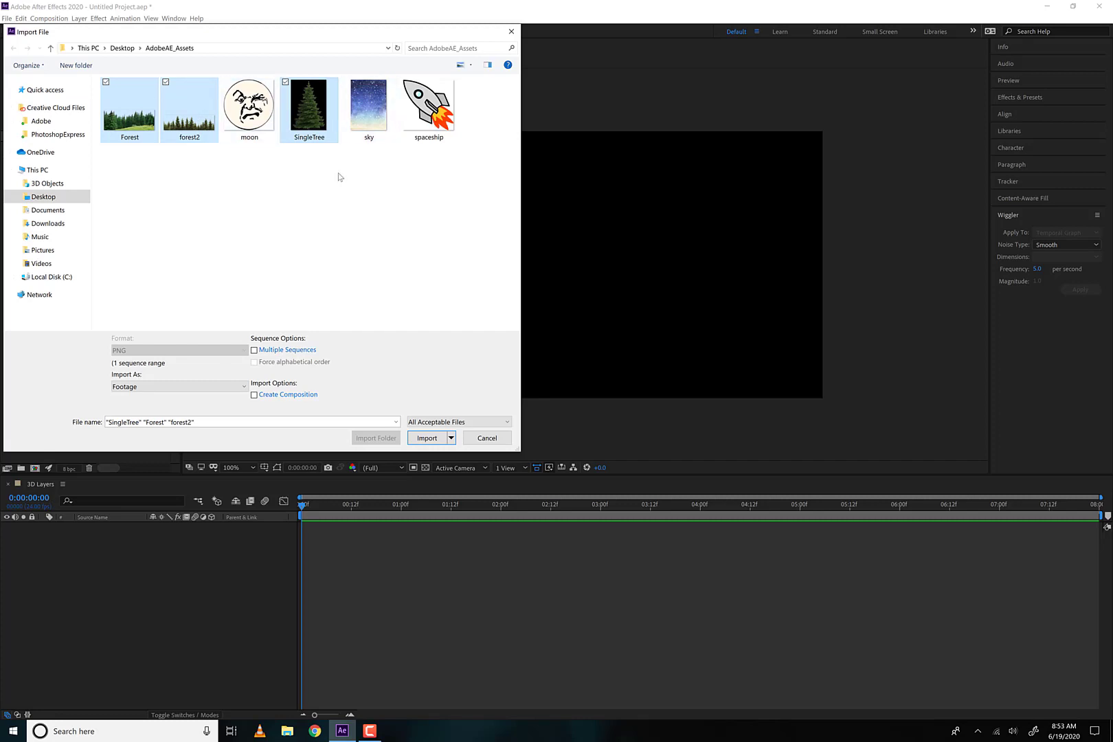
pyautogui.click(438, 441)
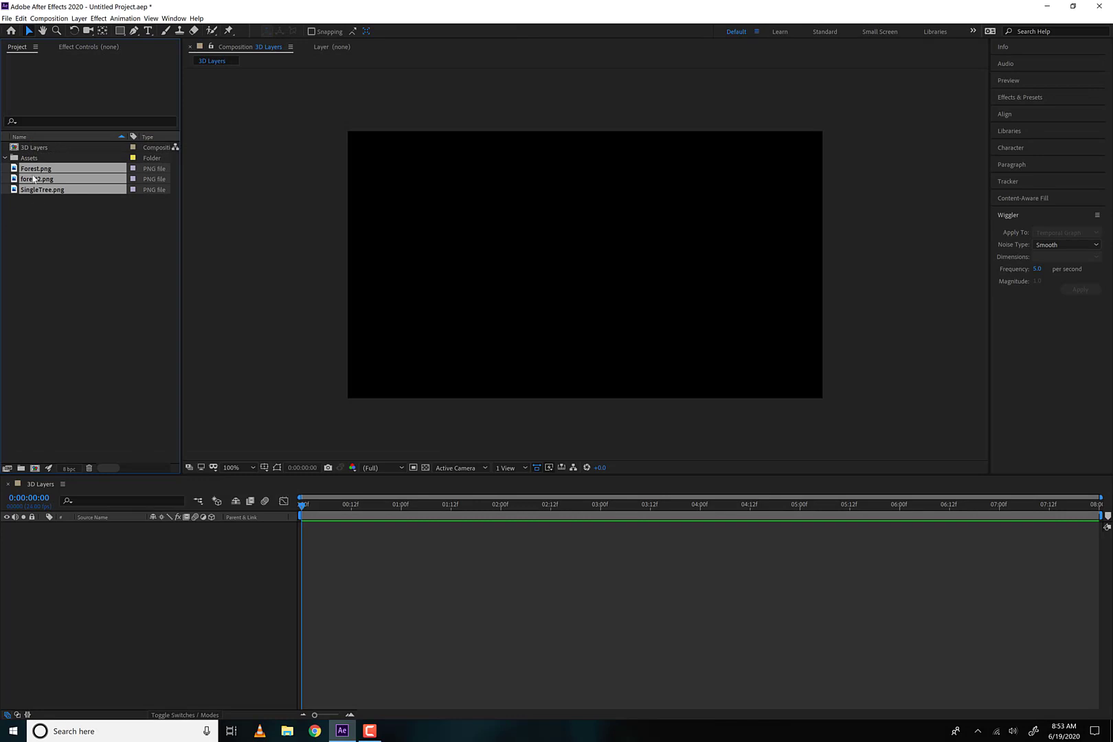
pyautogui.click(26, 255)
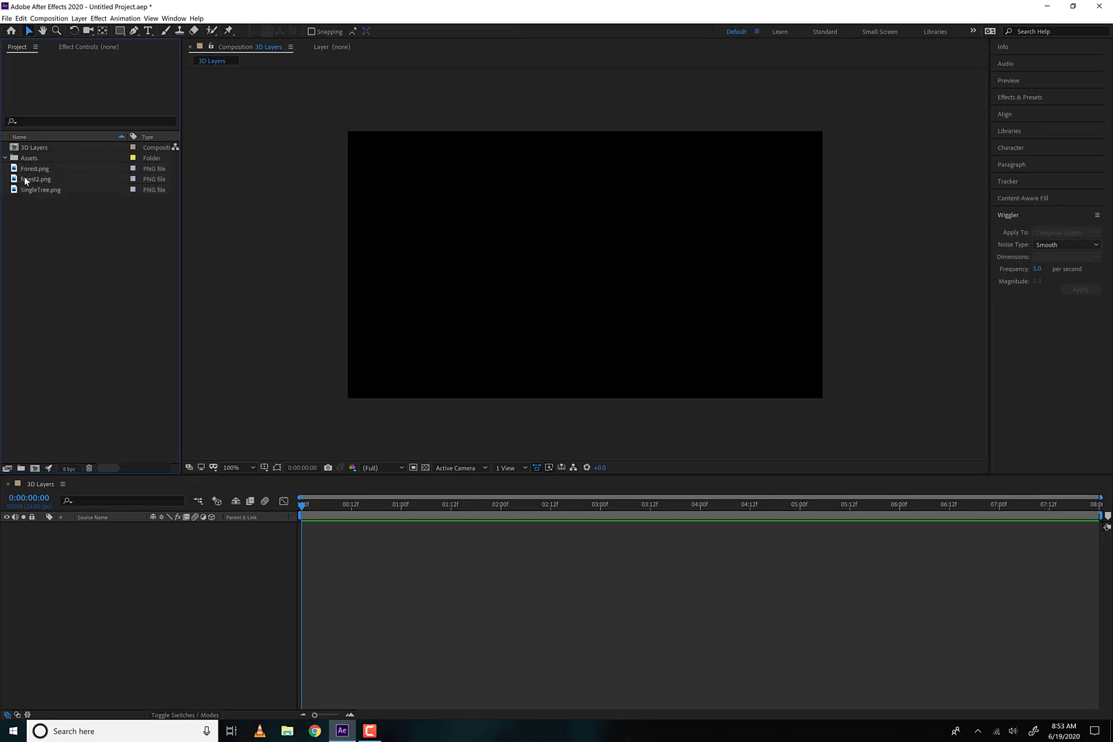
# Preview the three imported PNG files and add them all as layers to the 3D Layers composition
pyautogui.click(29, 169)
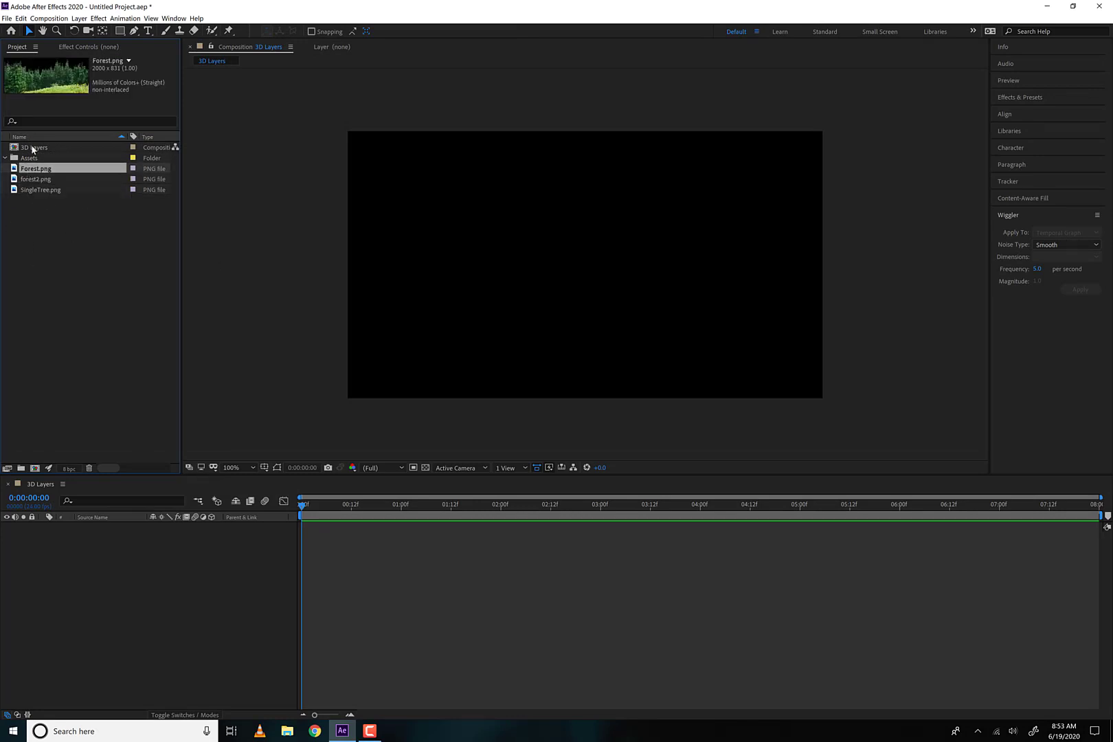
pyautogui.click(40, 180)
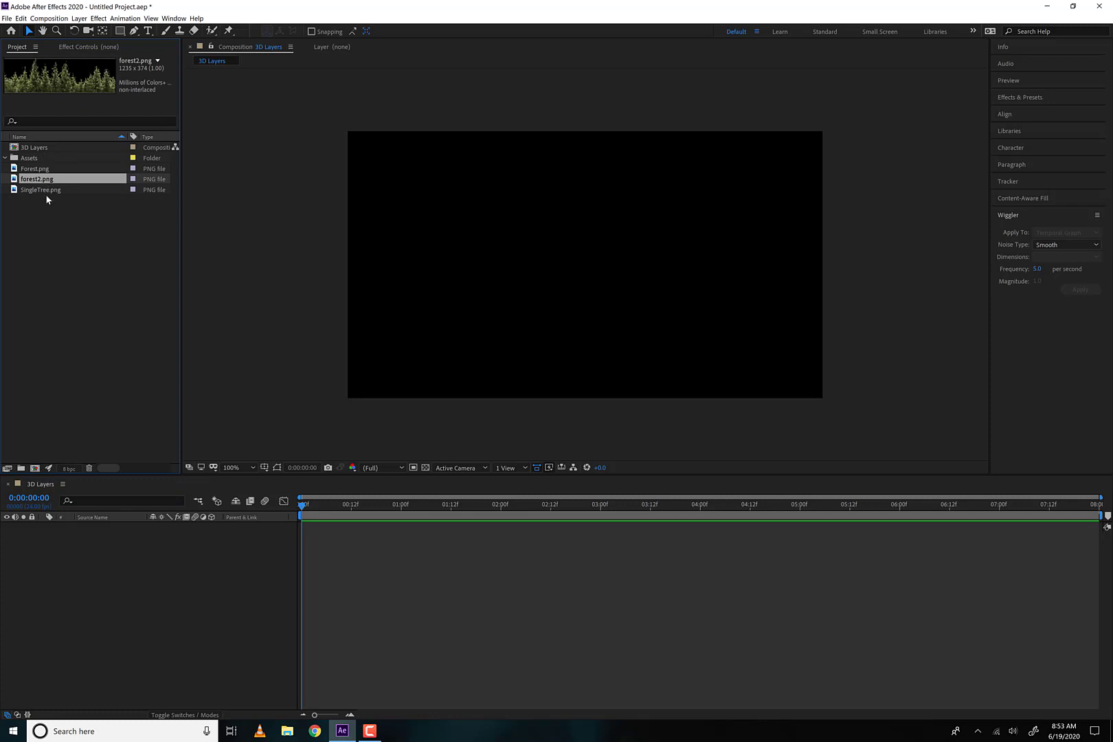
pyautogui.click(46, 192)
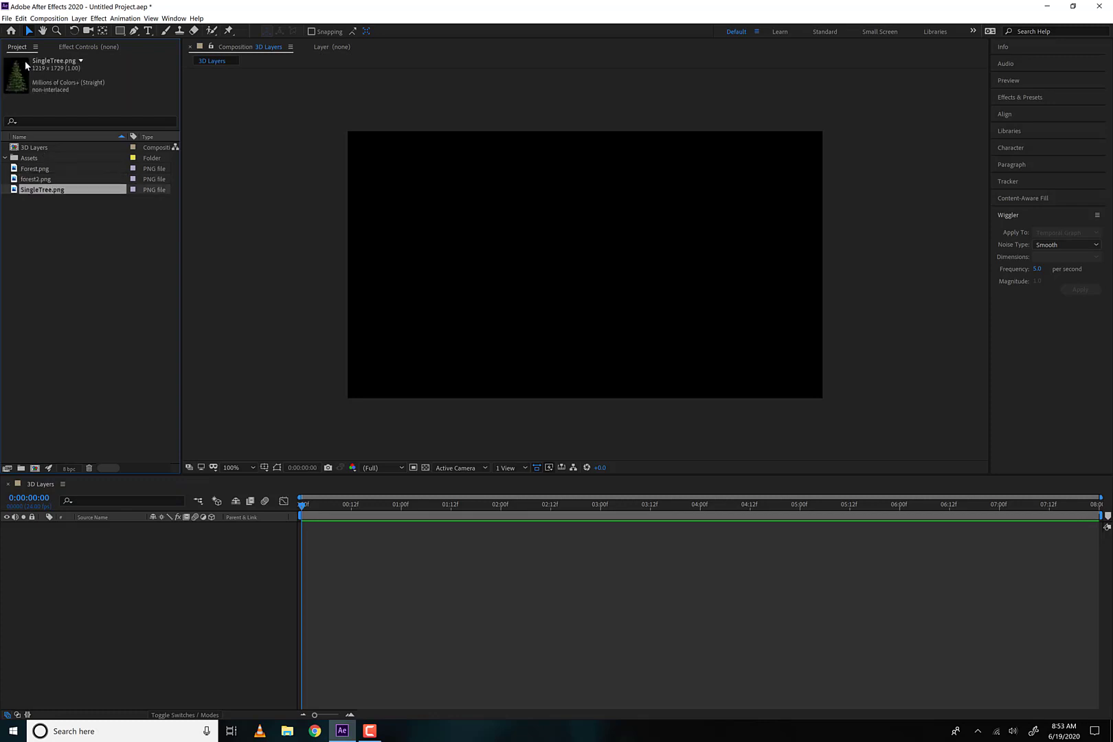
pyautogui.click(97, 230)
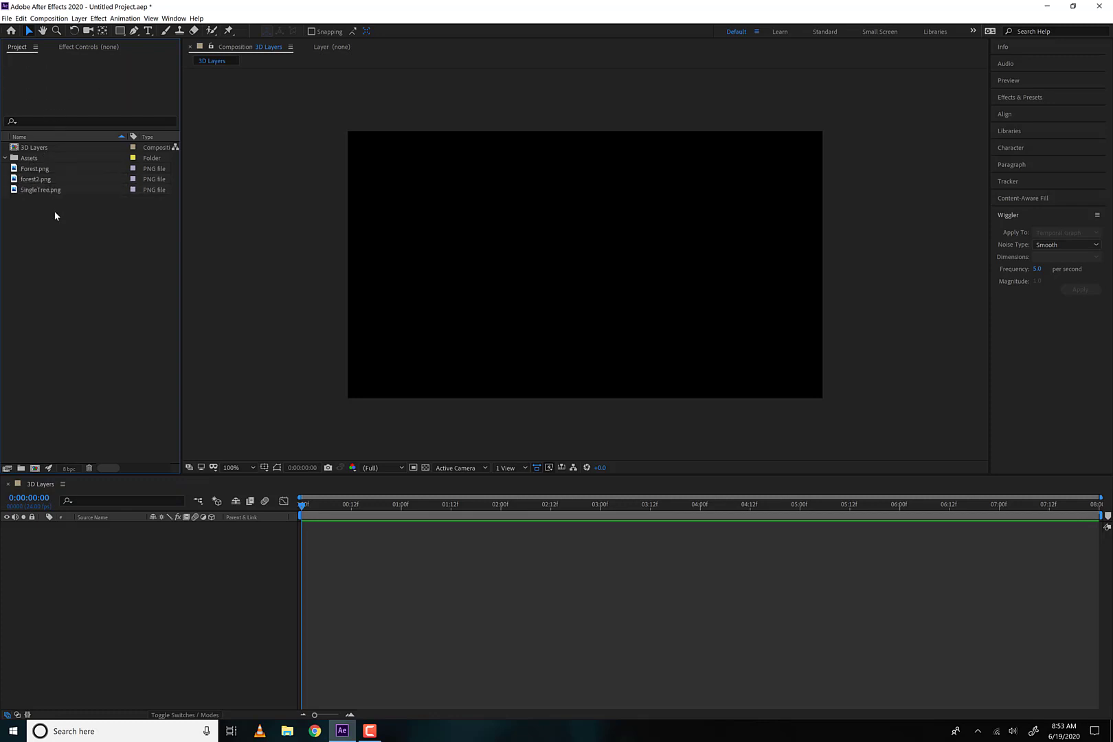
pyautogui.moveTo(55, 216); pyautogui.dragTo(92, 580)
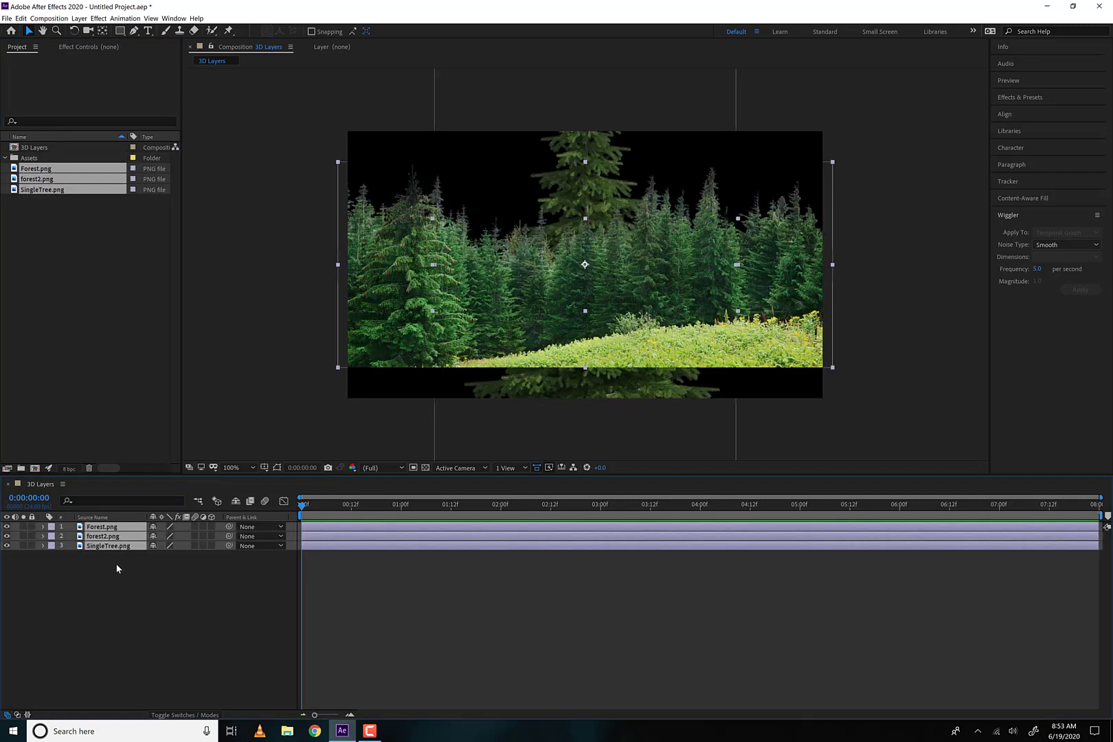
pyautogui.click(117, 571)
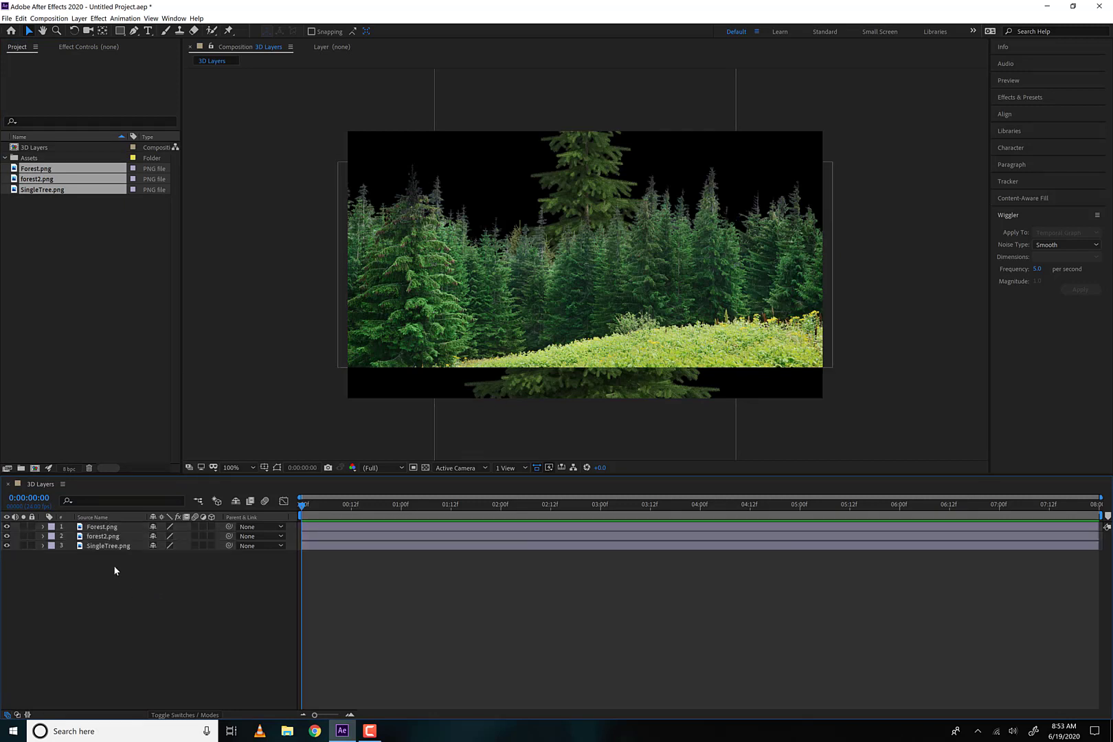
# Bring the SingleTree.png layer to the top of the layer stack and shift the tree to the frame's left side
pyautogui.moveTo(99, 546); pyautogui.dragTo(103, 526)
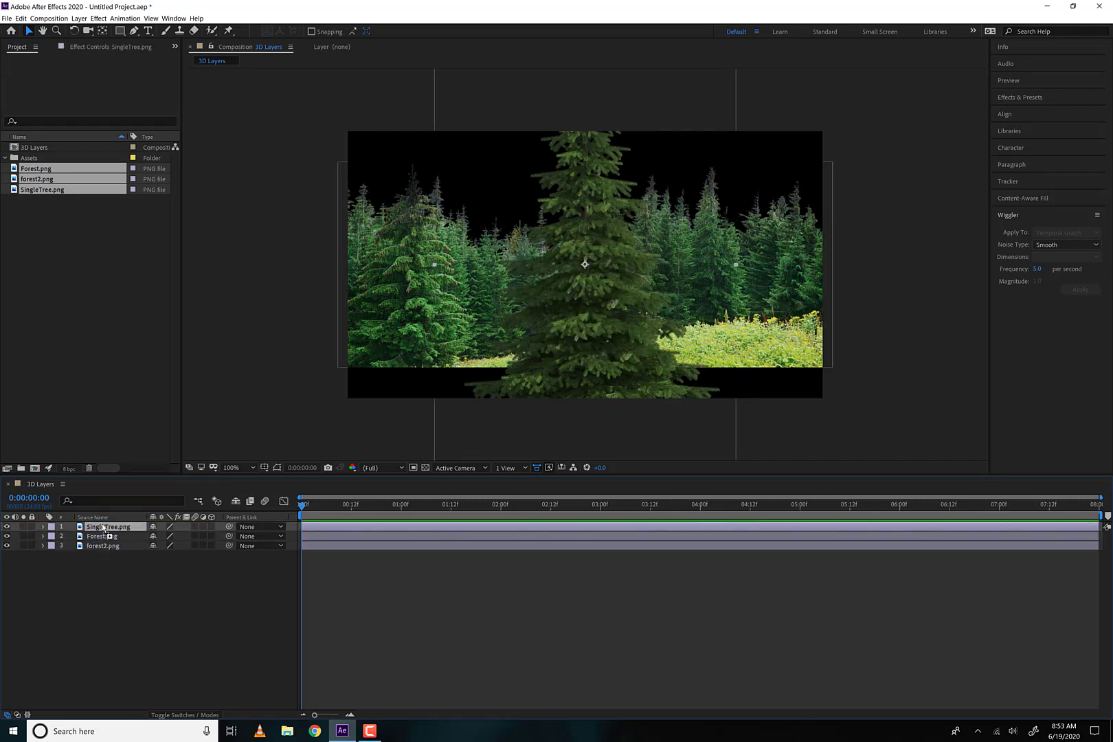
pyautogui.moveTo(601, 340); pyautogui.dragTo(413, 303)
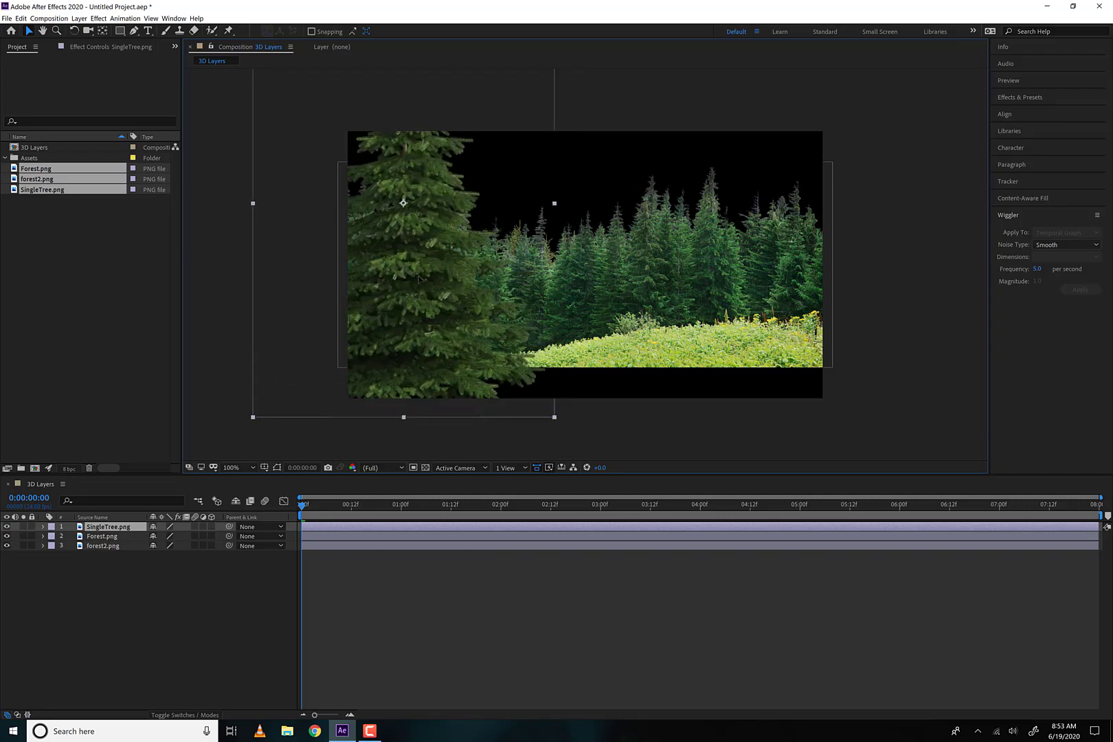
# Scale the SingleTree.png layer down slightly and reposition it at the frame's left edge, at about 128, 446
pyautogui.scroll(1, 620, 285)
pyautogui.scroll(-4, 621, 285)
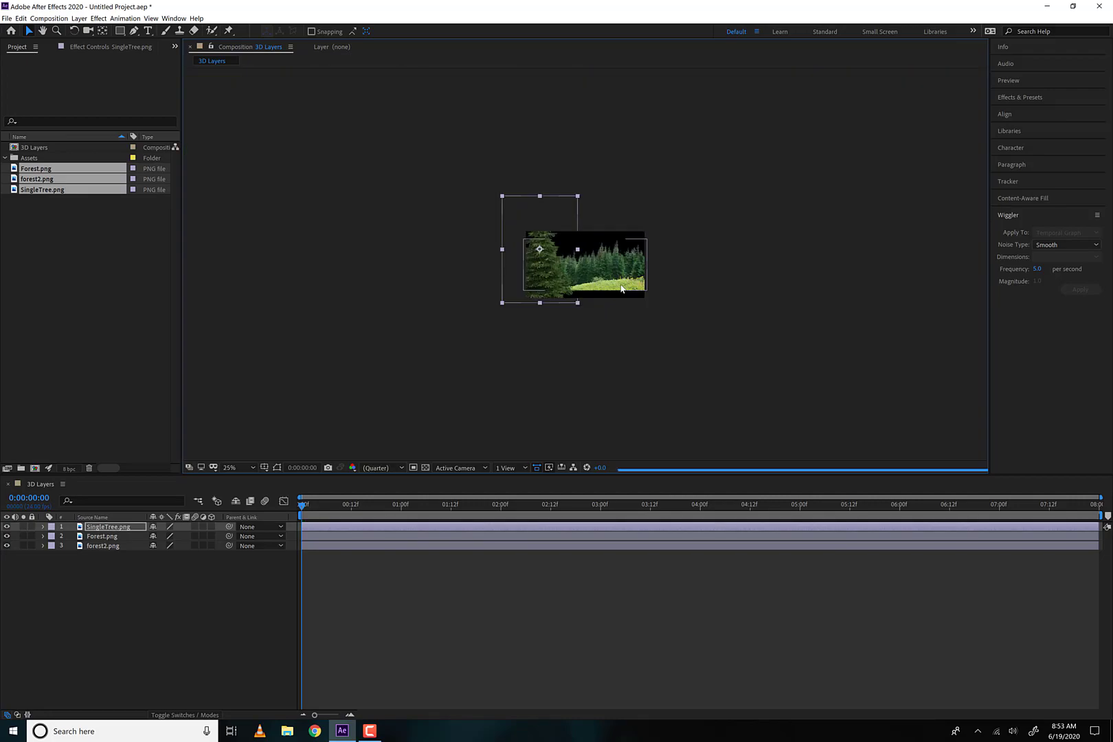
pyautogui.scroll(6, 620, 285)
pyautogui.scroll(-2, 621, 285)
pyautogui.scroll(-1, 621, 285)
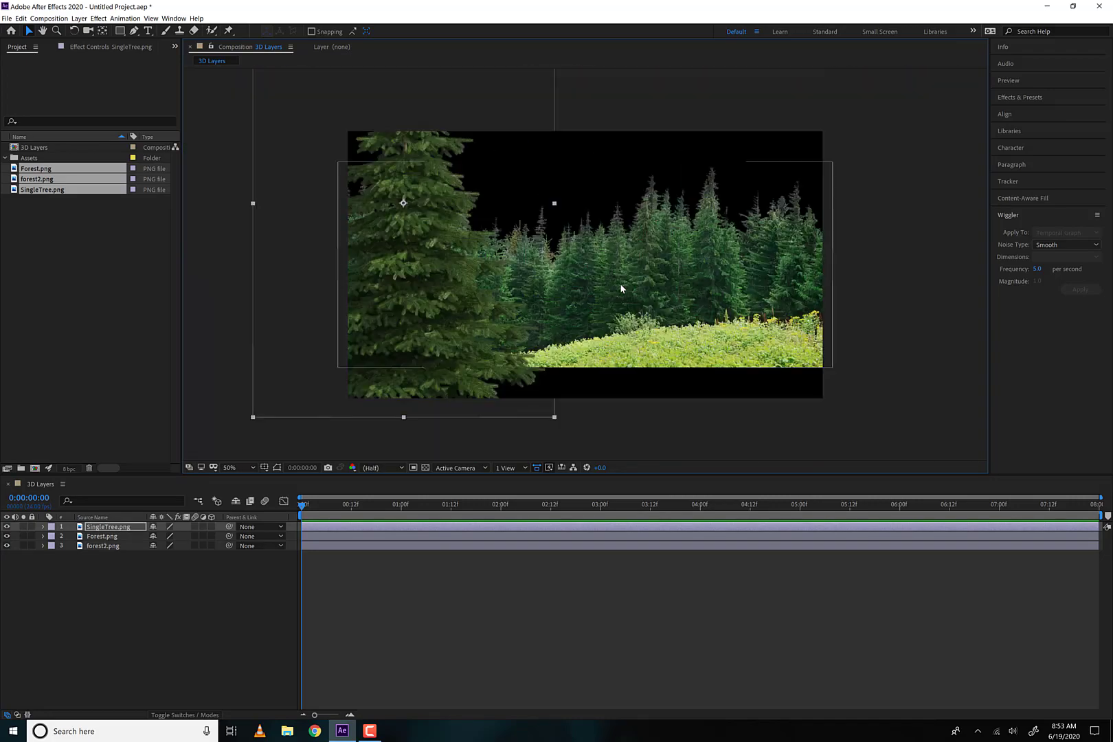
pyautogui.scroll(1, 621, 285)
pyautogui.scroll(-1, 621, 285)
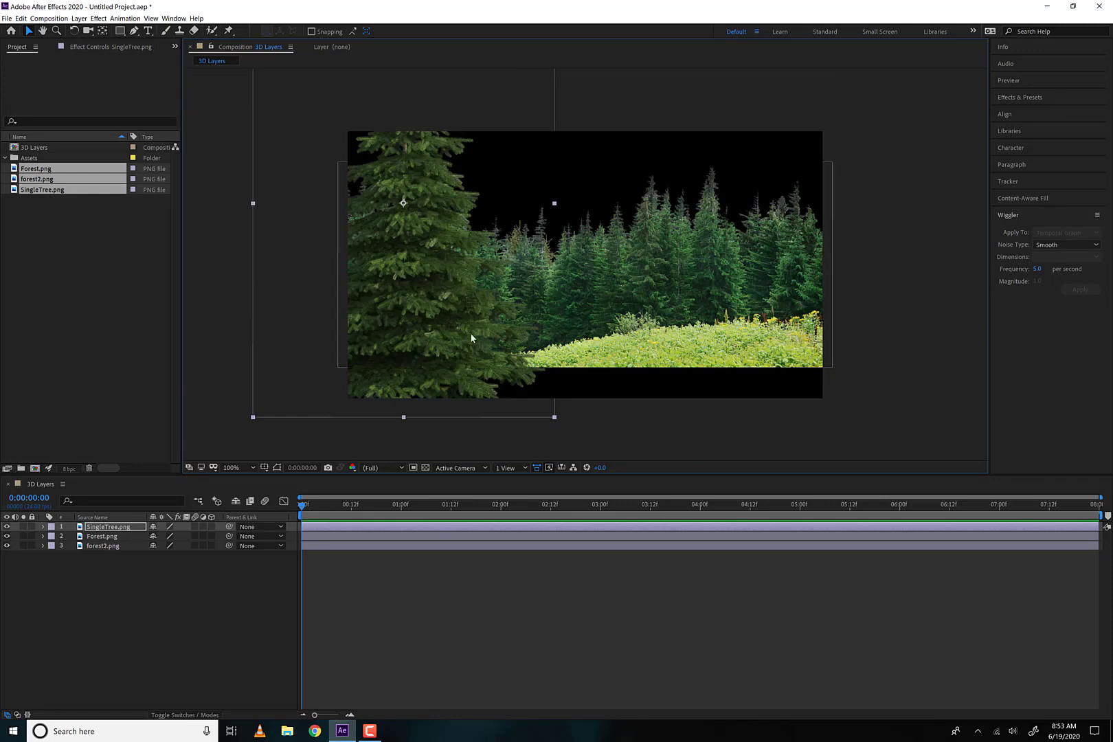
pyautogui.scroll(1, 550, 209)
pyautogui.scroll(-2, 549, 209)
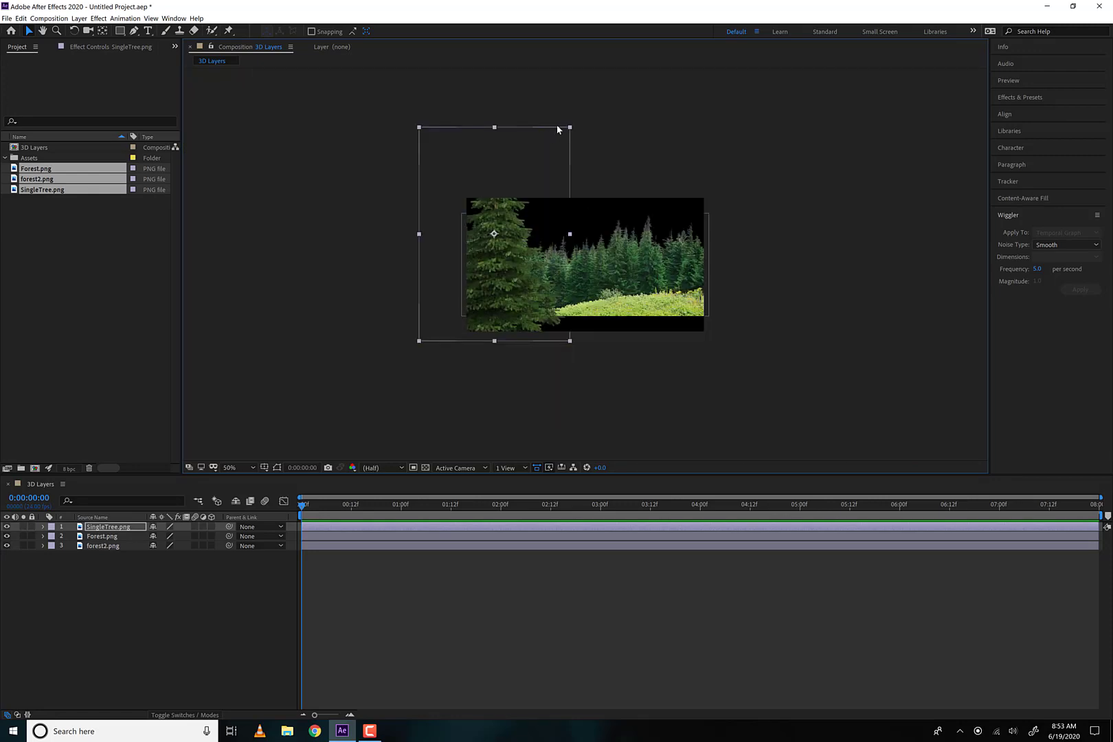
pyautogui.moveTo(570, 131)
pyautogui.mouseDown()
pyautogui.moveTo(555, 145)
pyautogui.moveTo(565, 128)
pyautogui.mouseUp()
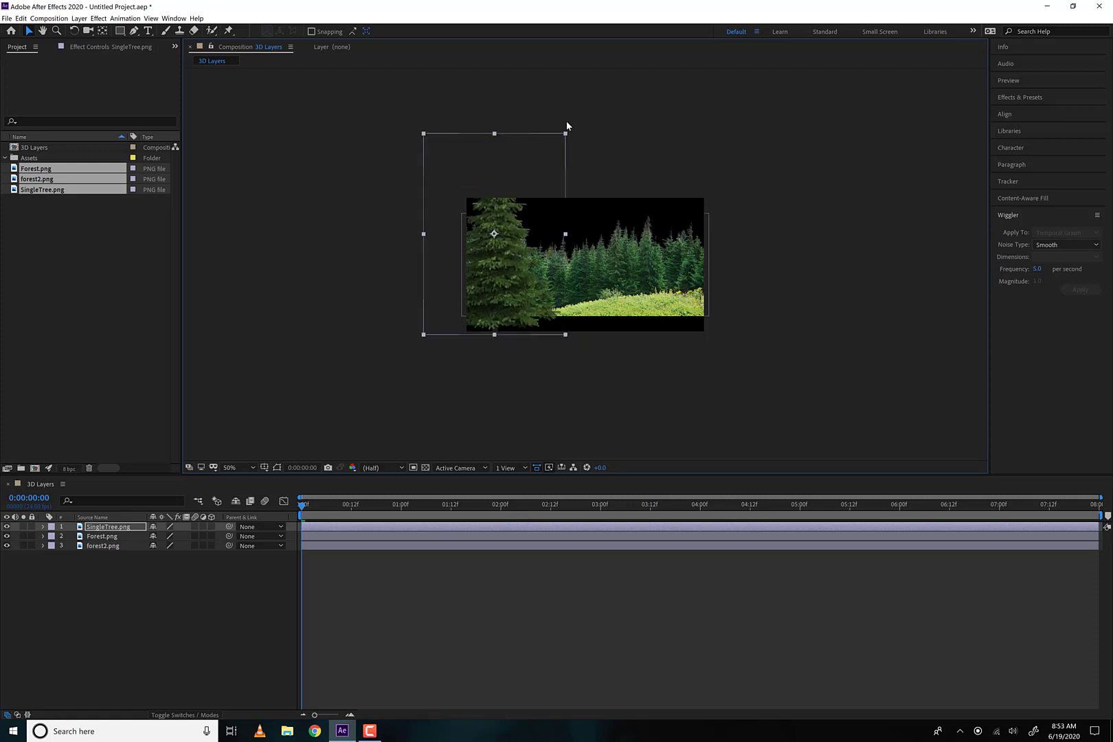
pyautogui.moveTo(514, 288); pyautogui.dragTo(504, 301)
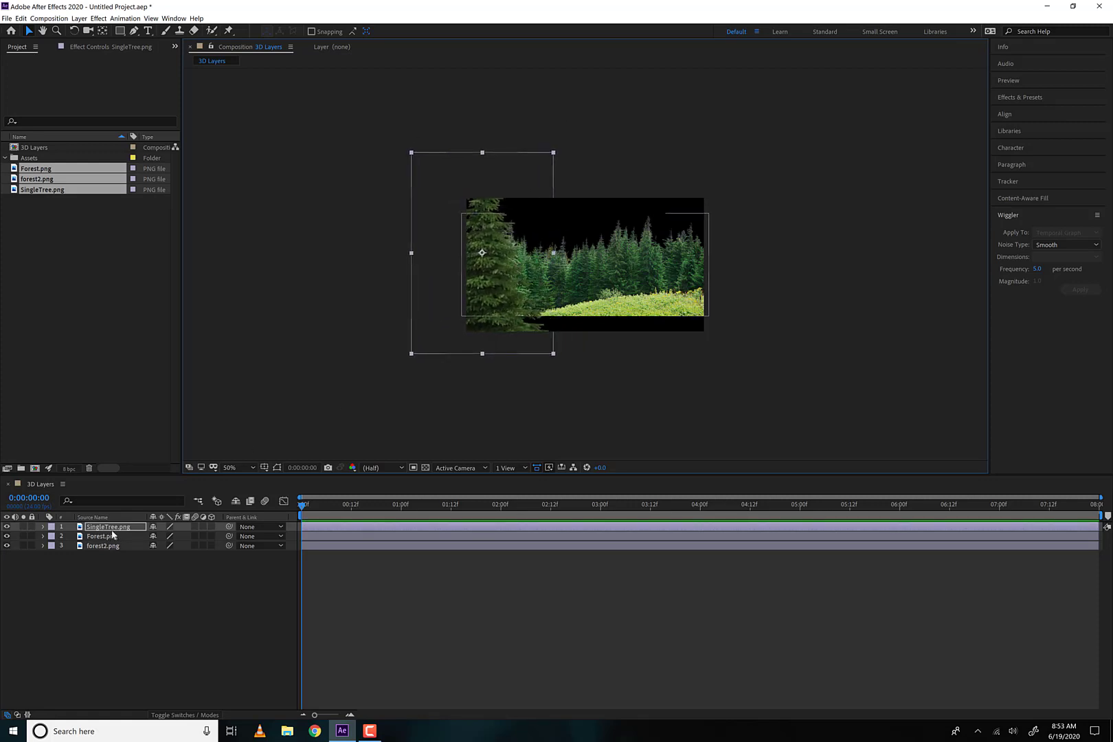
# Try setting the SingleTree.png layer's Y position to 537, and undo that change
pyautogui.press('p')
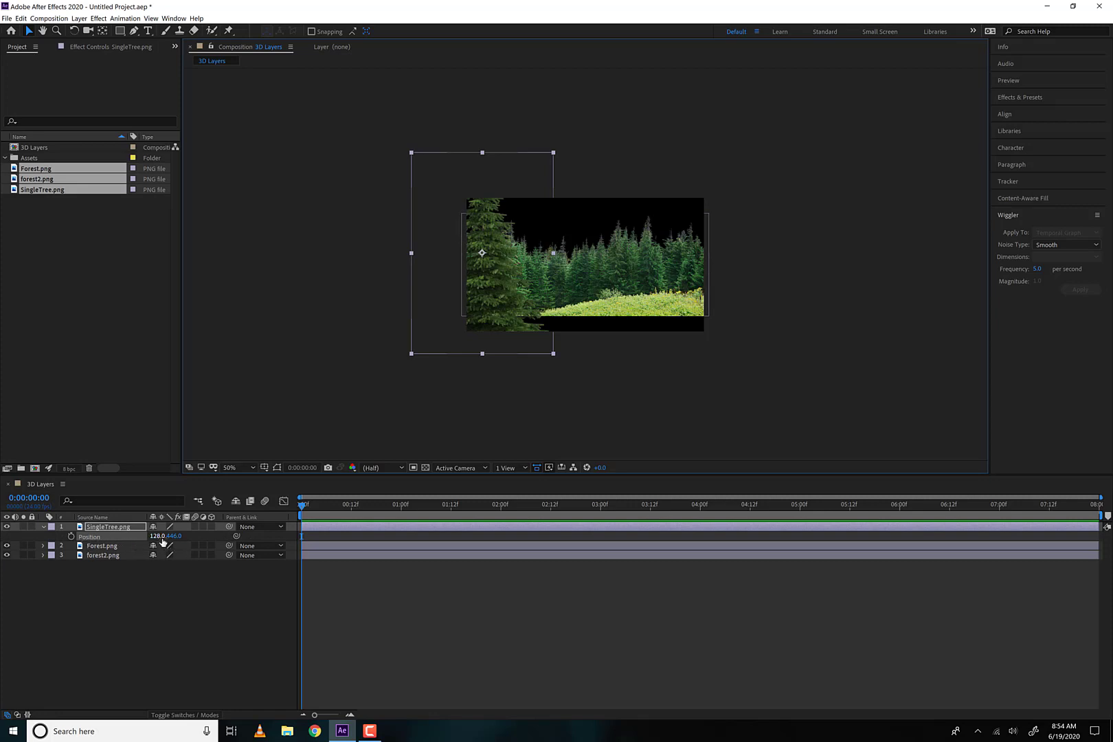
pyautogui.moveTo(175, 538); pyautogui.dragTo(223, 538)
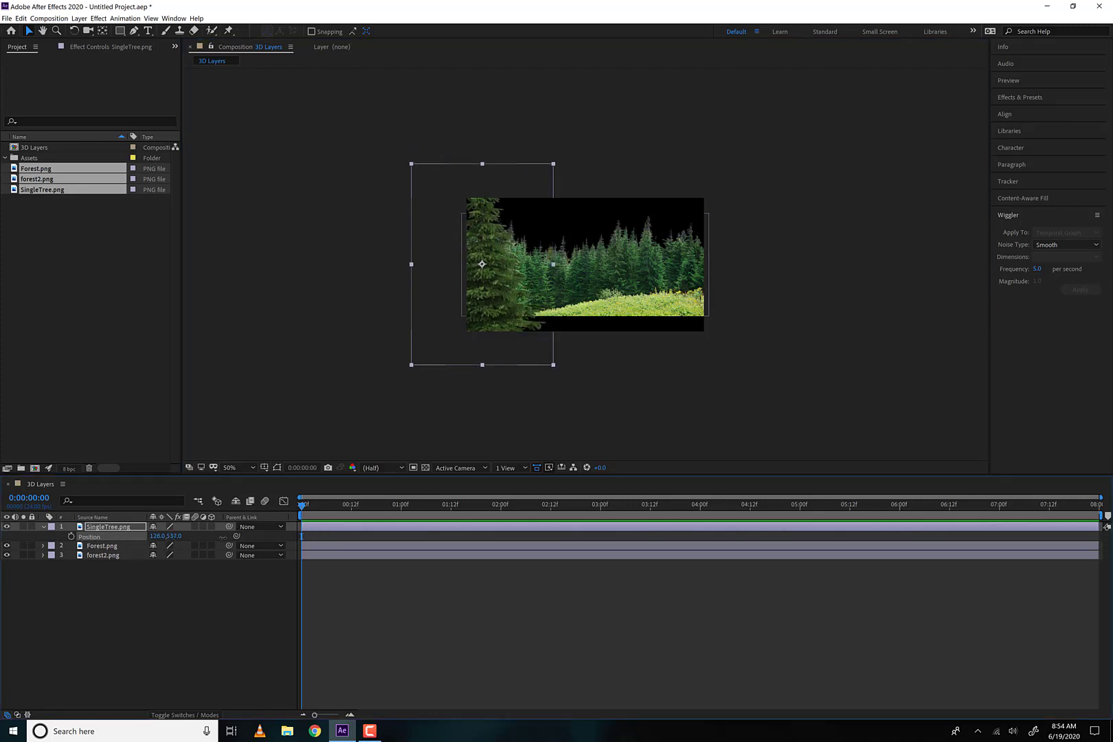
pyautogui.hotkey('ctrl', 'z')
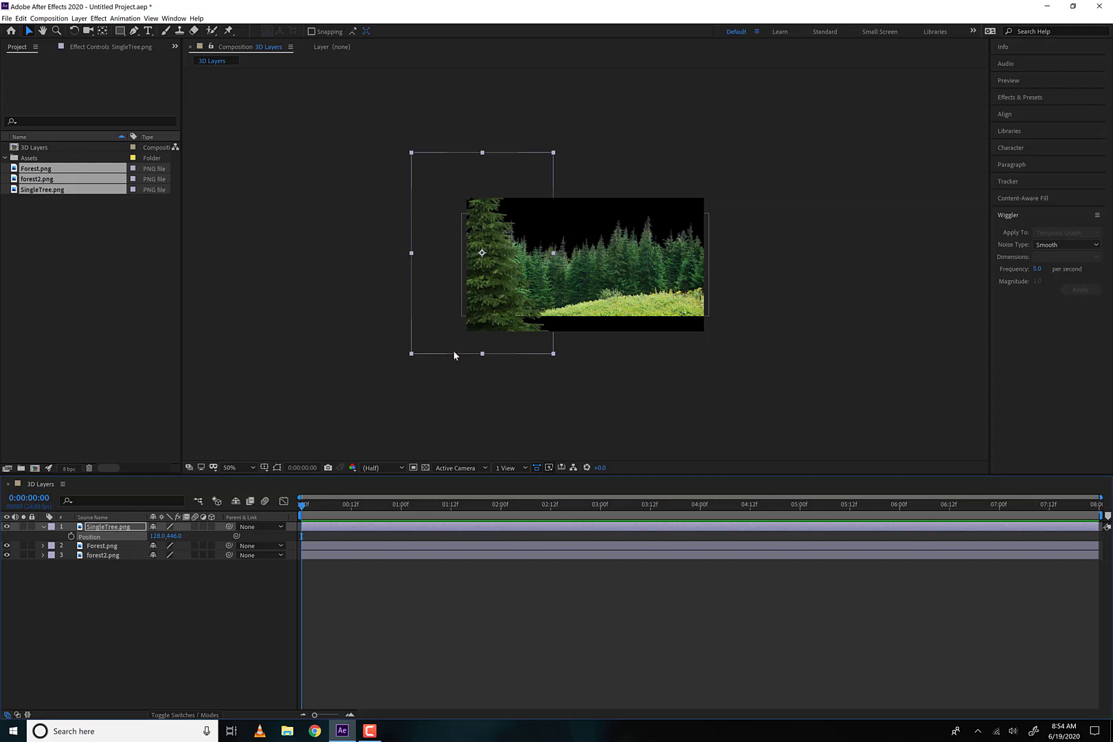
# Make SingleTree.png a 3D layer and set its Z position to -170
pyautogui.click(211, 527)
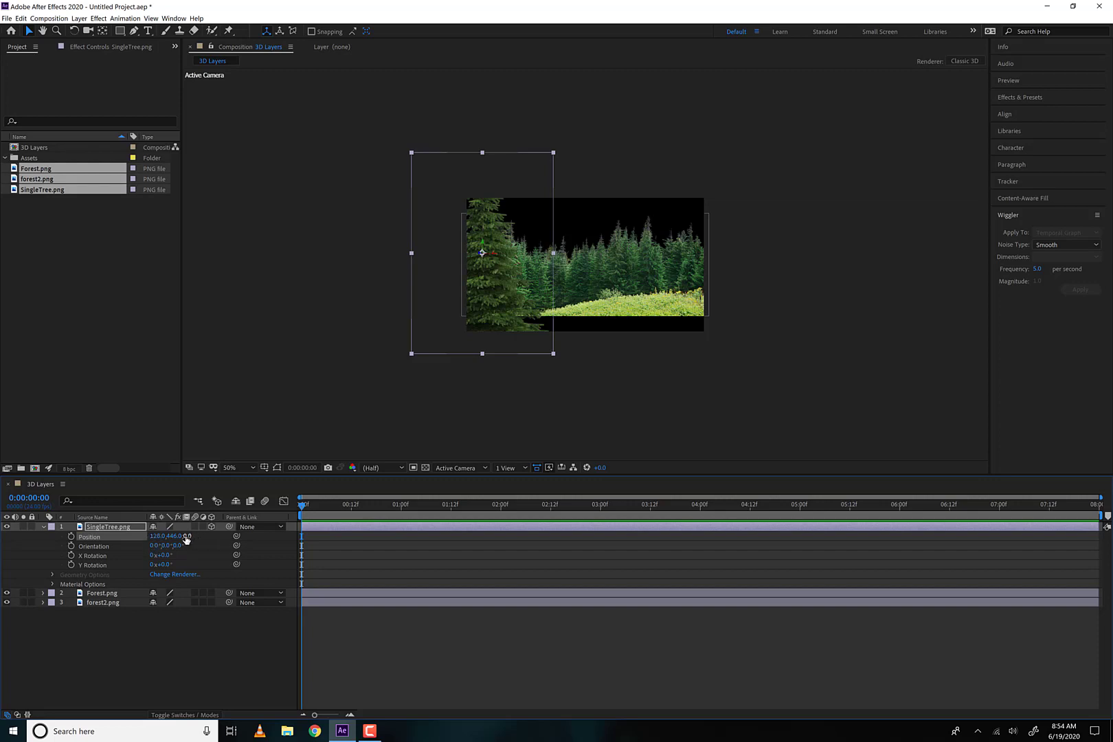
pyautogui.moveTo(187, 536)
pyautogui.mouseDown()
pyautogui.moveTo(302, 536)
pyautogui.moveTo(163, 536)
pyautogui.moveTo(323, 536)
pyautogui.moveTo(148, 536)
pyautogui.moveTo(323, 537)
pyautogui.moveTo(172, 536)
pyautogui.mouseUp()
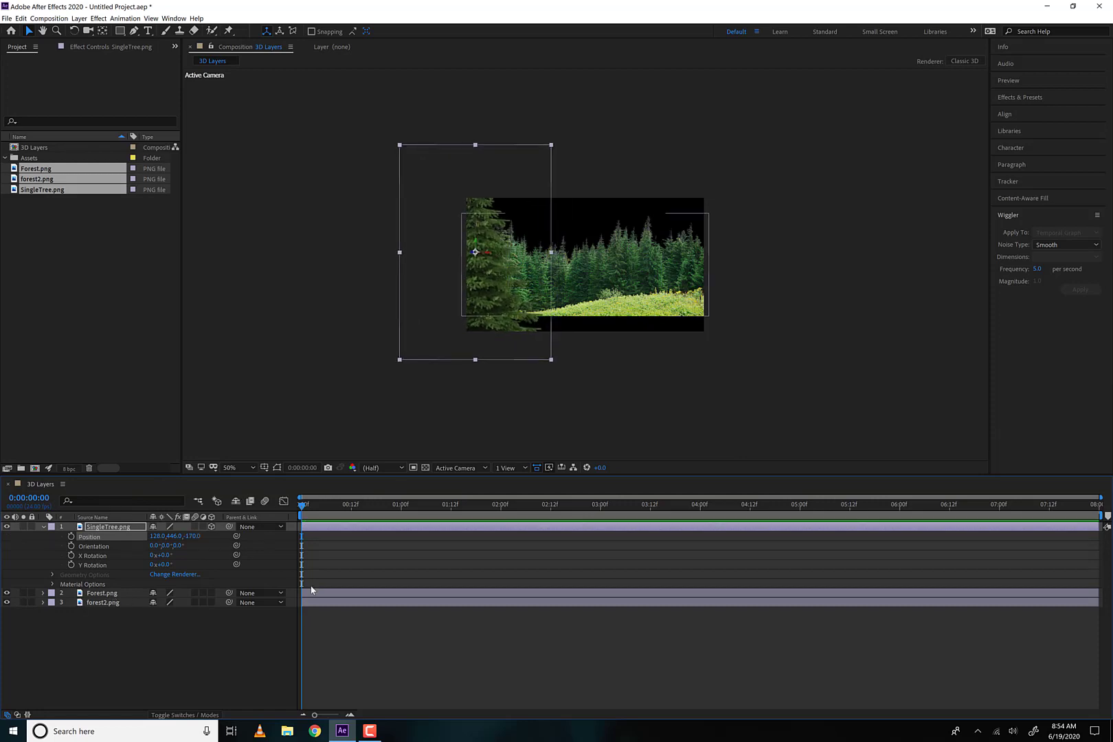
# Make Forest.png and forest2.png 3D layers and reveal the Position property of Forest.png
pyautogui.click(211, 594)
pyautogui.click(211, 602)
pyautogui.click(80, 595)
pyautogui.press('p')
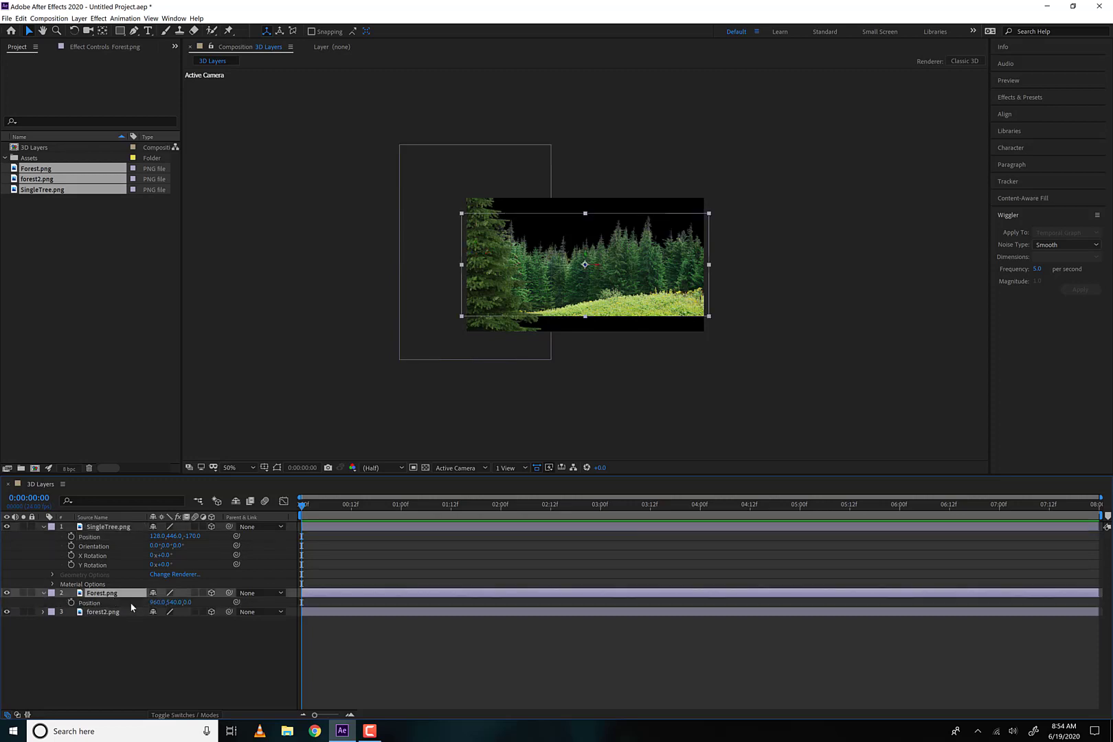
# Examine the forest2.png layer's Position, Scale and Rotation properties and collapse the layer
pyautogui.click(115, 612)
pyautogui.press('p')
pyautogui.press('s')
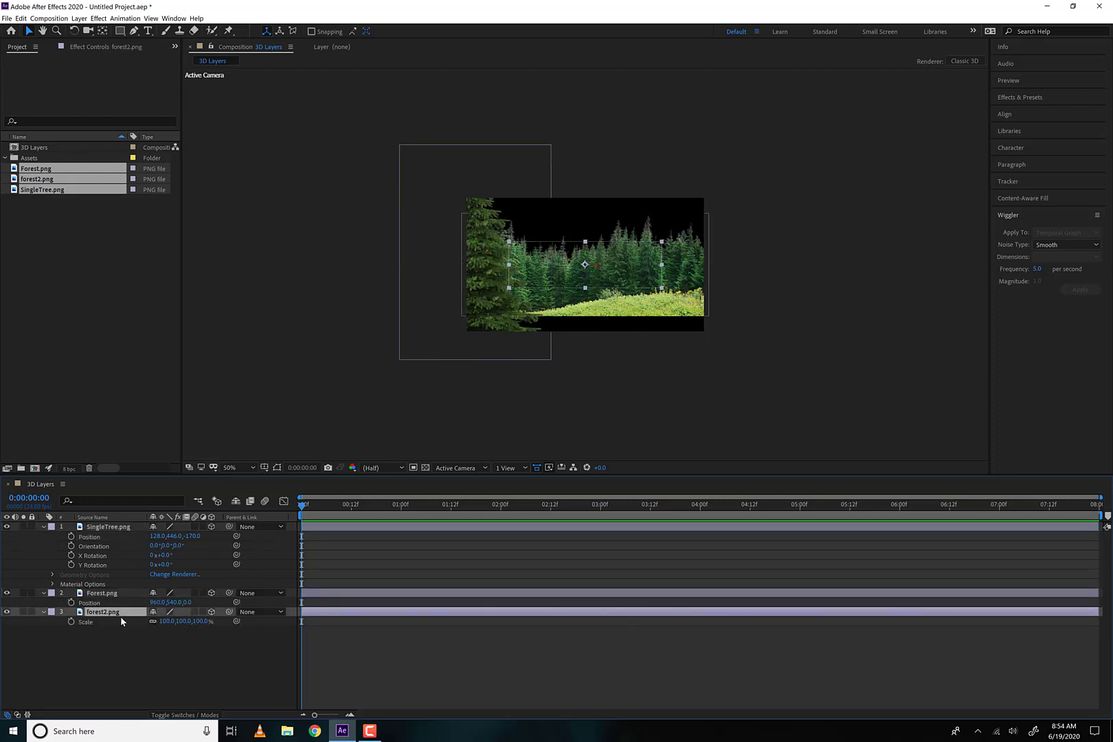
pyautogui.press('r')
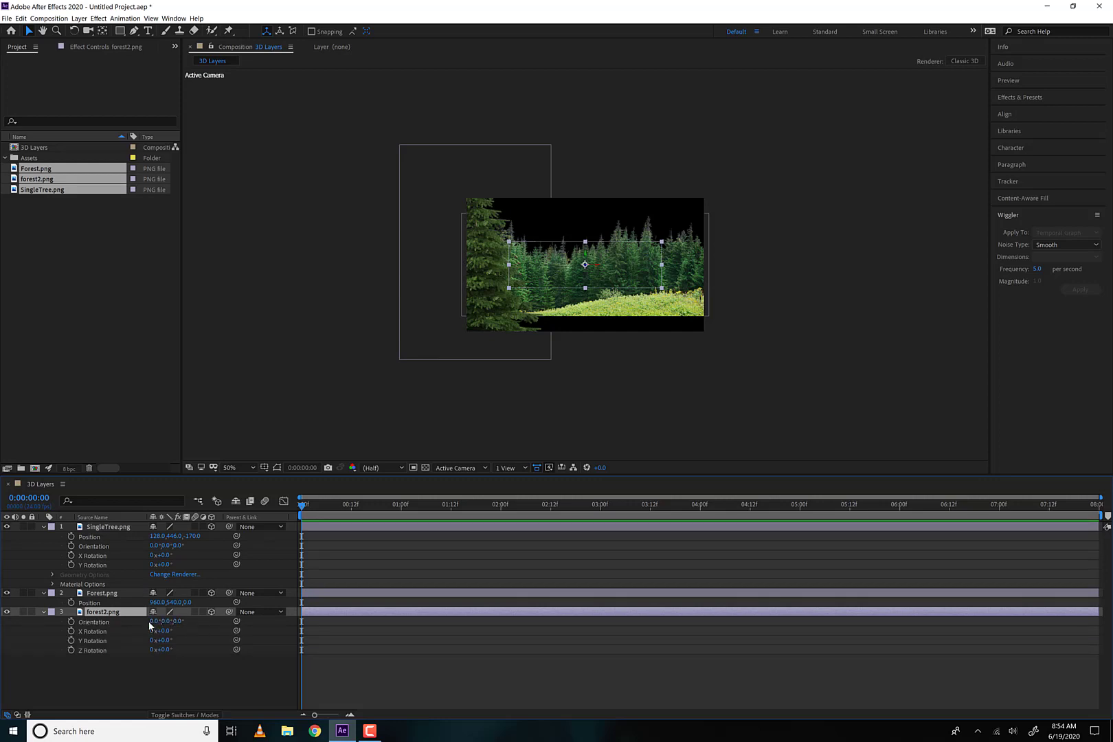
pyautogui.click(50, 612)
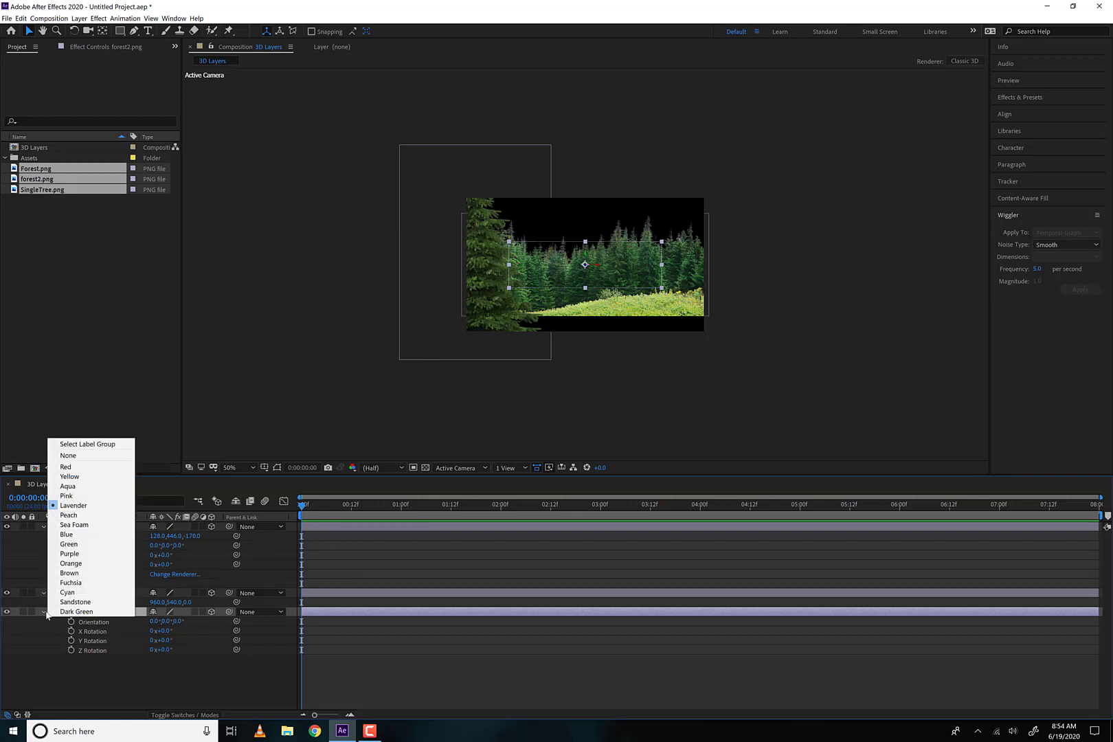
pyautogui.click(44, 612)
pyautogui.click(44, 612)
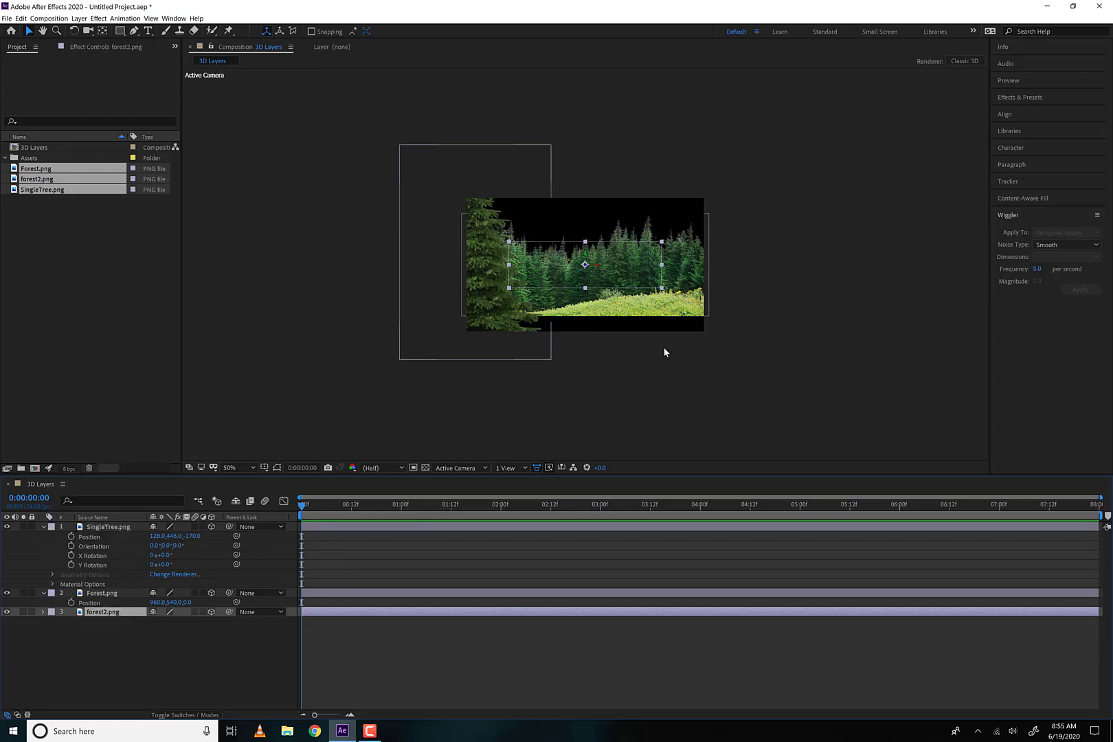
# Move the forest2.png layer up so its trees sit above the Forest.png treeline, near the frame's upper edge
pyautogui.click(618, 253)
pyautogui.moveTo(617, 256); pyautogui.dragTo(614, 207)
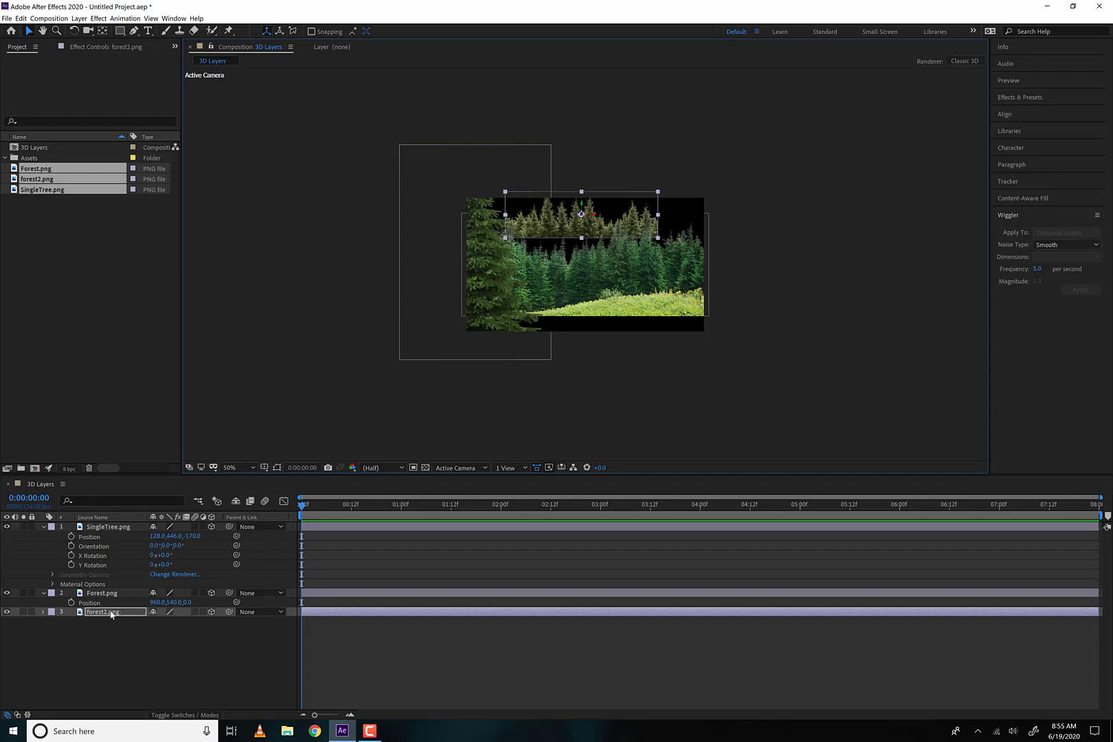
pyautogui.click(52, 612)
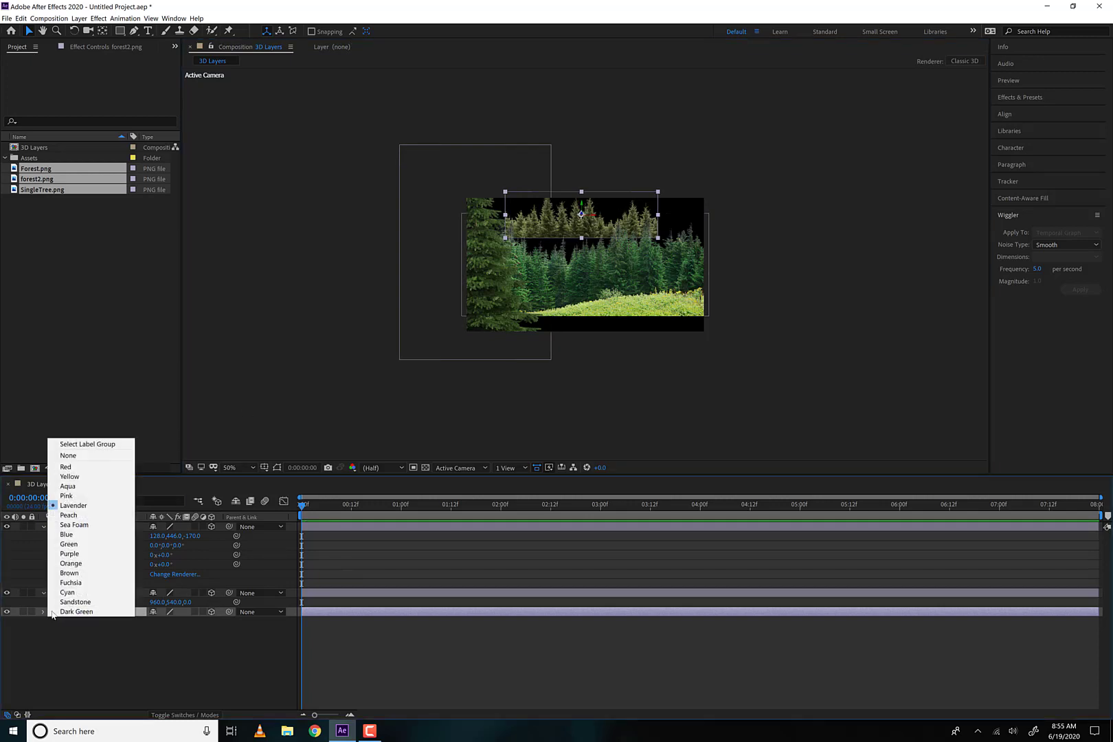
# Set the forest2.png label colour to Green and the Forest.png label to Yellow, and collapse the SingleTree.png layer
pyautogui.click(68, 544)
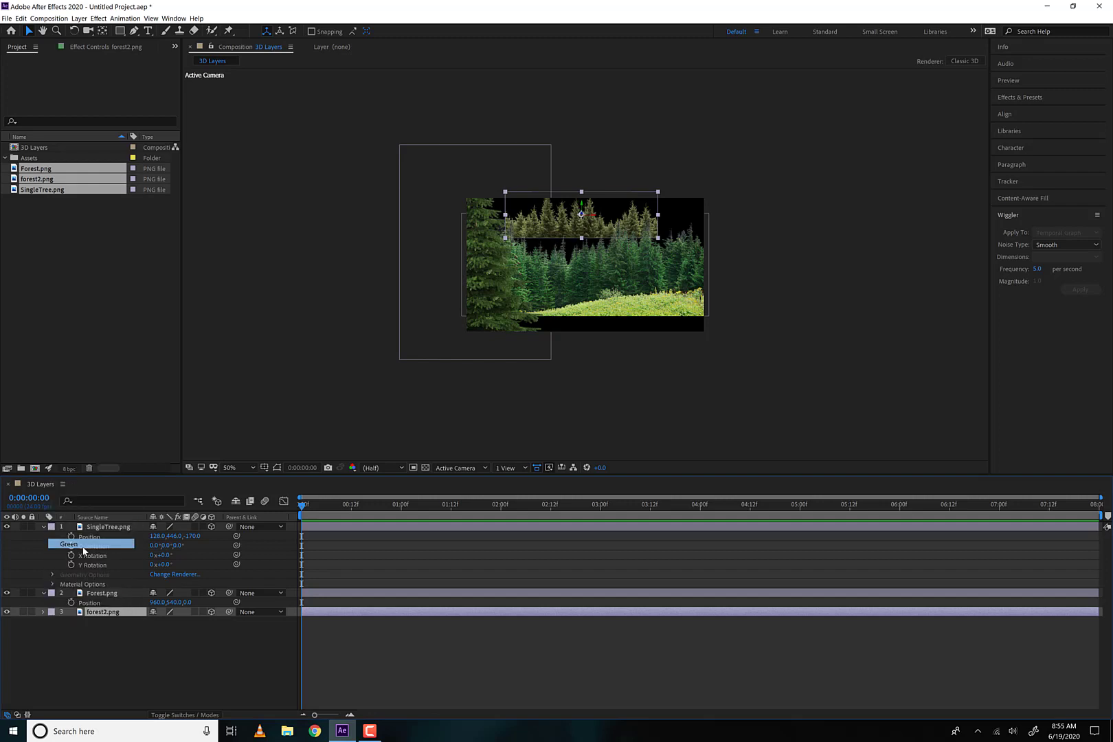
pyautogui.click(129, 593)
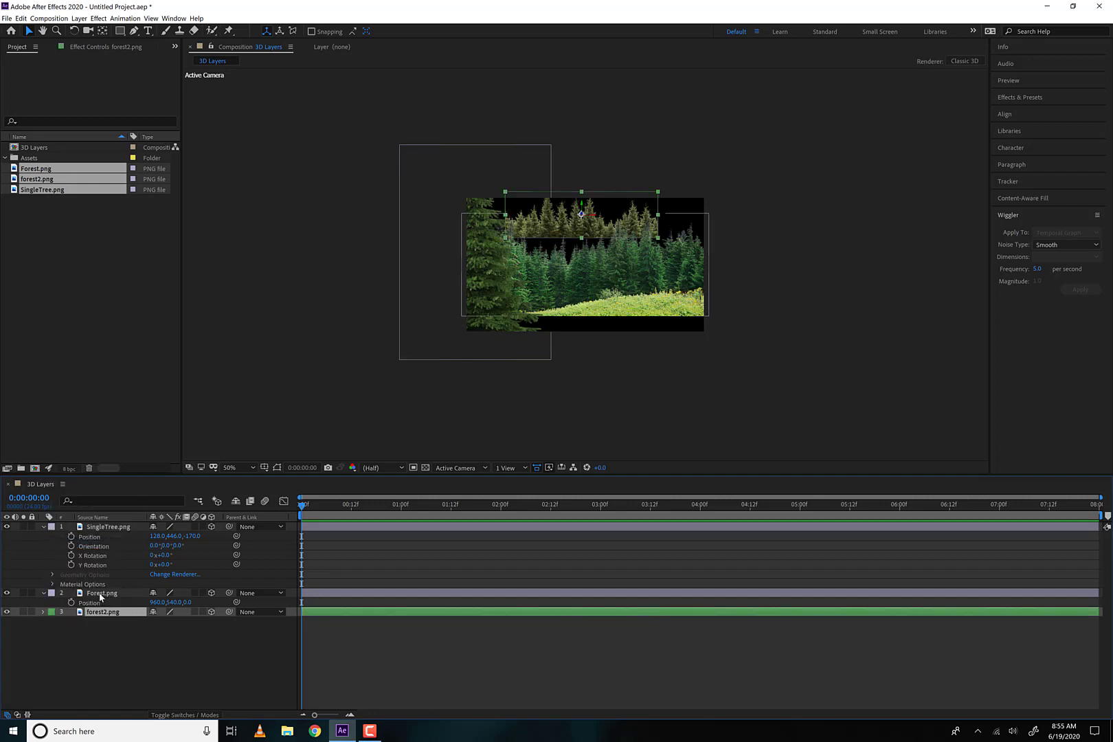
pyautogui.click(51, 593)
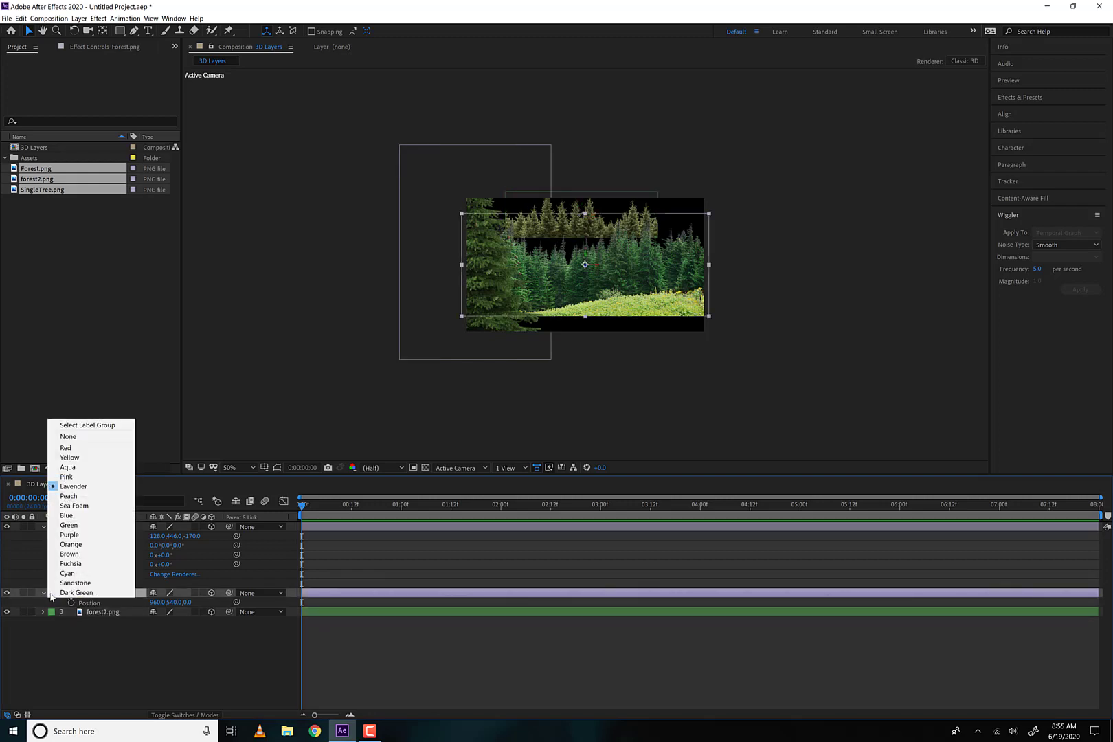
pyautogui.click(69, 457)
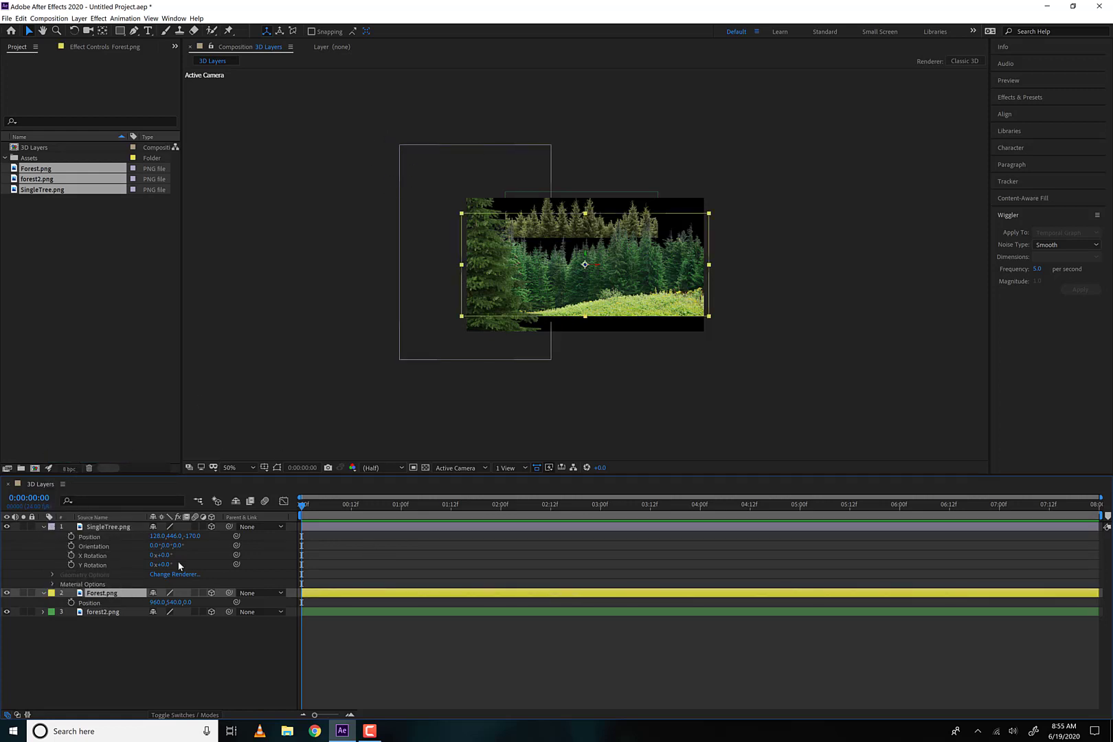
pyautogui.click(43, 528)
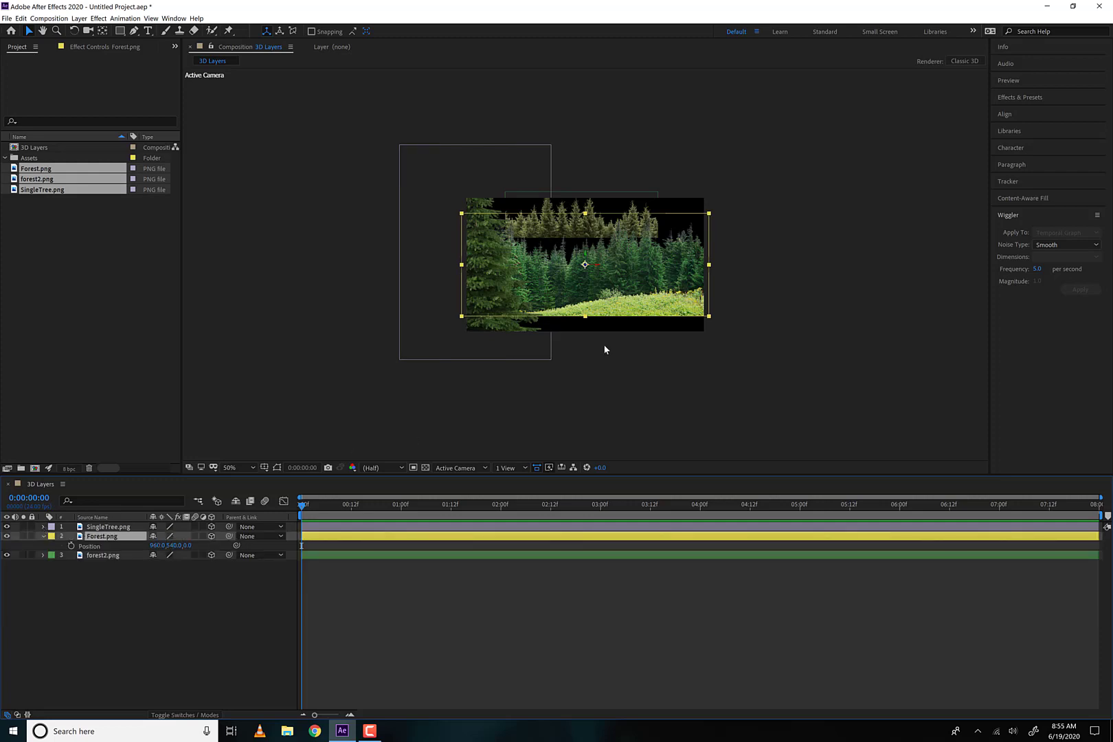
# Scale the Forest.png layer to 147% and reposition it so it fills the frame's width and lower edge
pyautogui.moveTo(632, 278)
pyautogui.mouseDown()
pyautogui.moveTo(660, 259)
pyautogui.moveTo(619, 286)
pyautogui.mouseUp()
pyautogui.press('s')
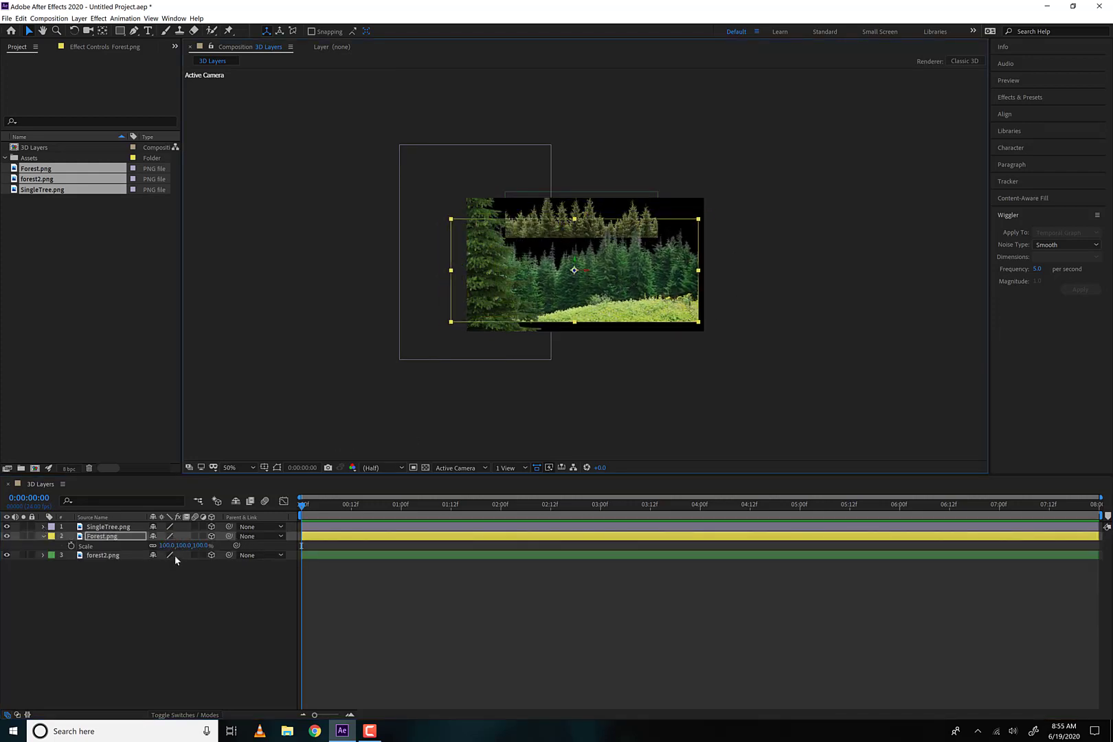
pyautogui.moveTo(182, 552); pyautogui.dragTo(214, 552)
pyautogui.moveTo(663, 317)
pyautogui.mouseDown()
pyautogui.moveTo(673, 275)
pyautogui.moveTo(679, 305)
pyautogui.mouseUp()
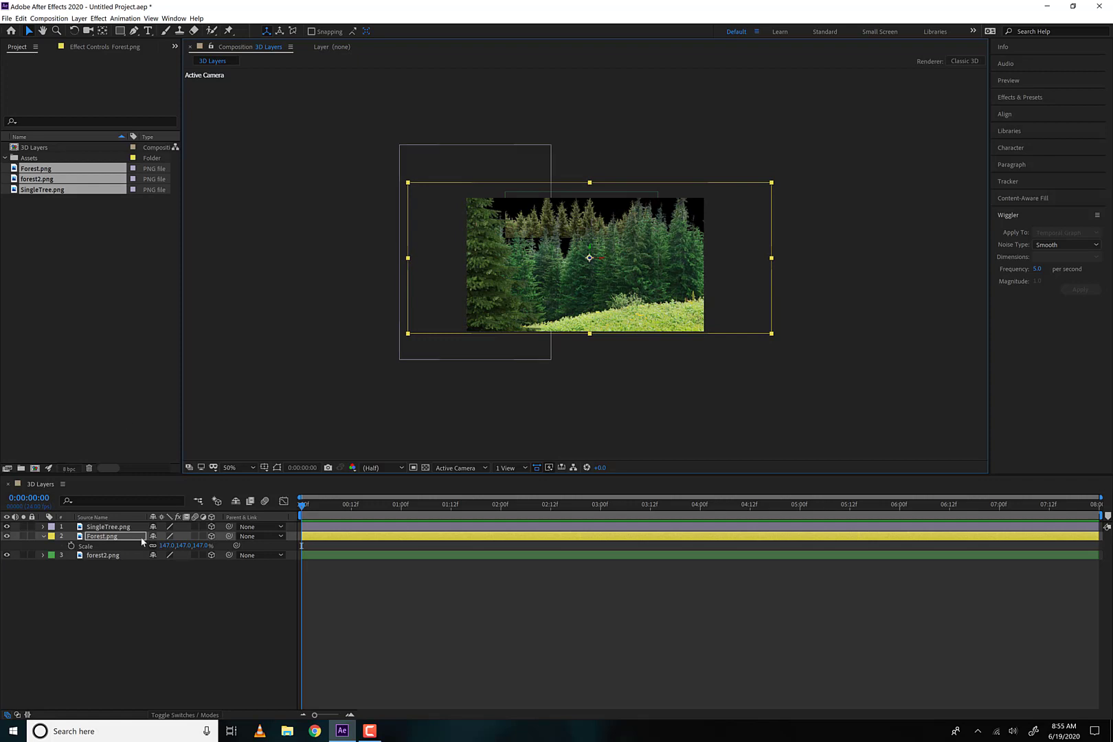
# Scale the forest2.png layer to 208% and move it slightly down and right behind the Forest.png trees
pyautogui.click(117, 555)
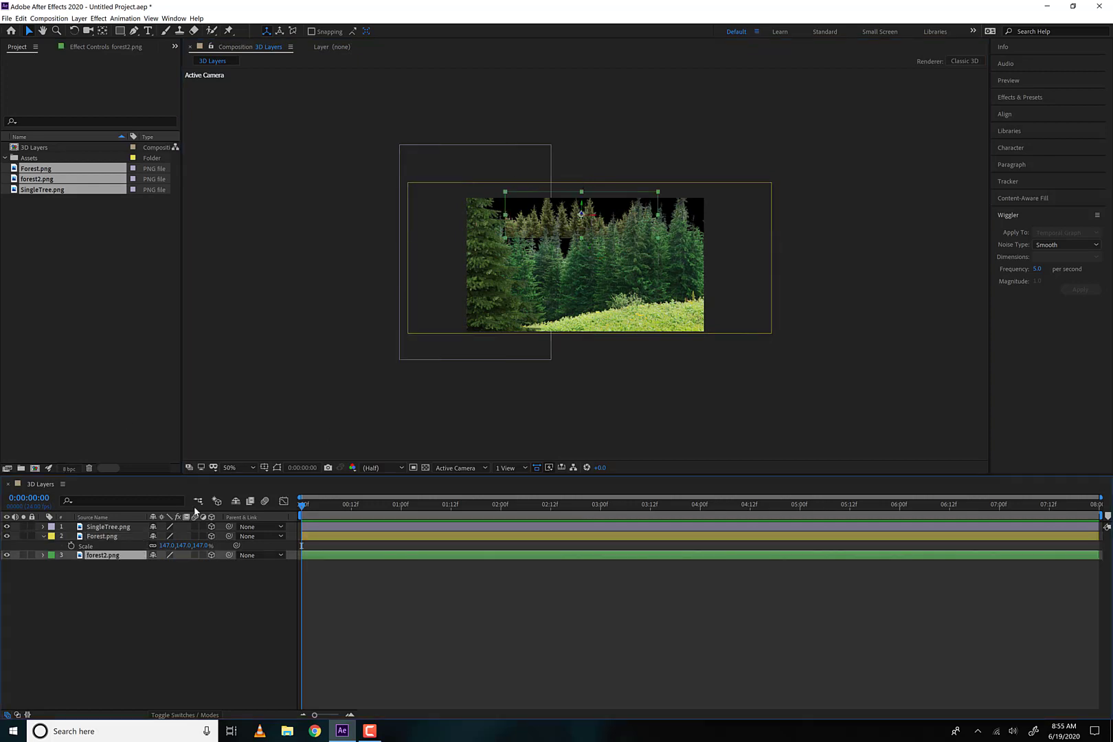
pyautogui.press('s')
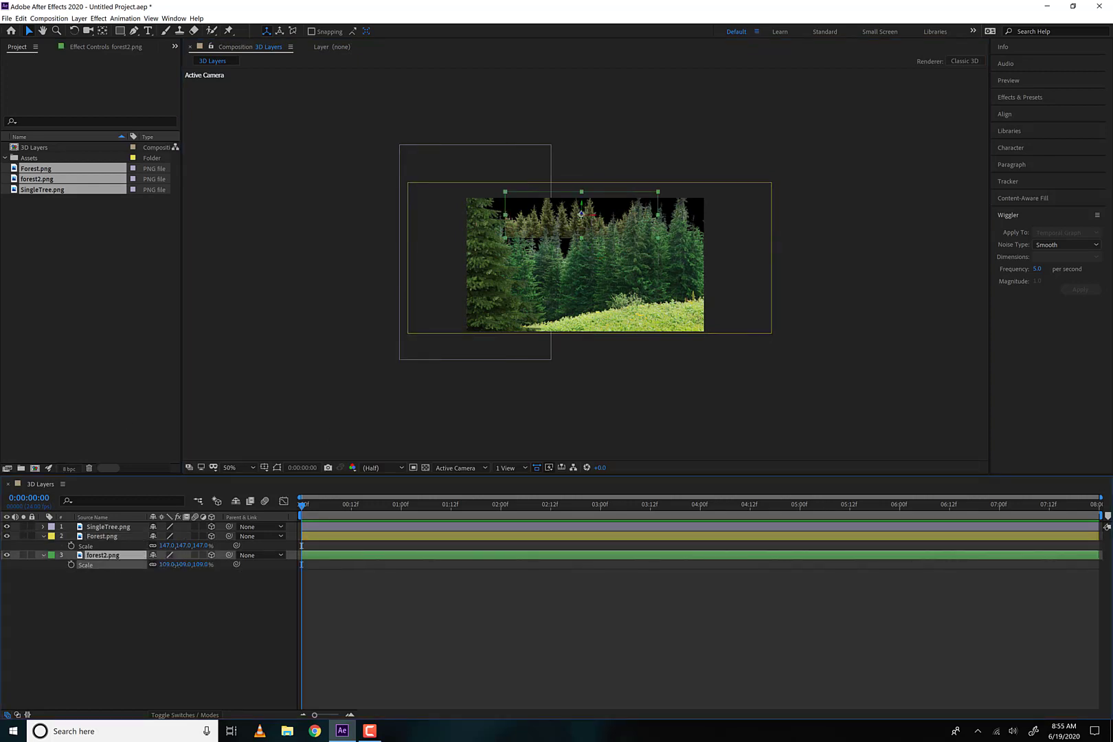
pyautogui.moveTo(177, 564); pyautogui.dragTo(228, 565)
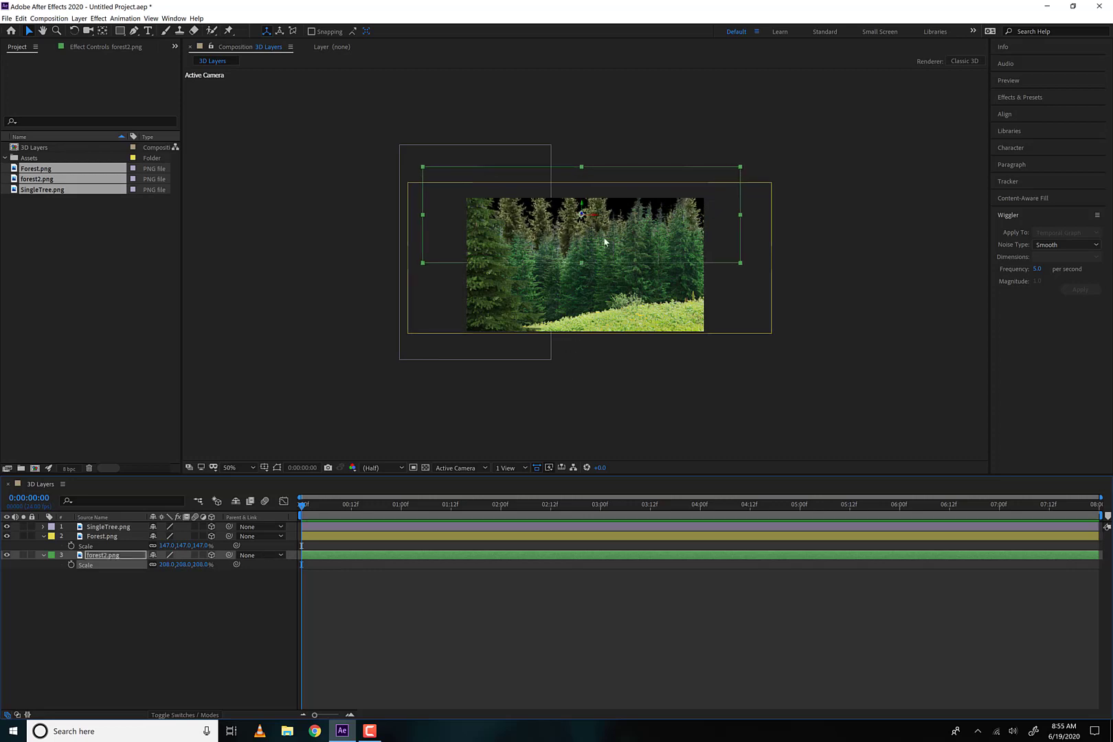
pyautogui.moveTo(605, 242); pyautogui.dragTo(616, 258)
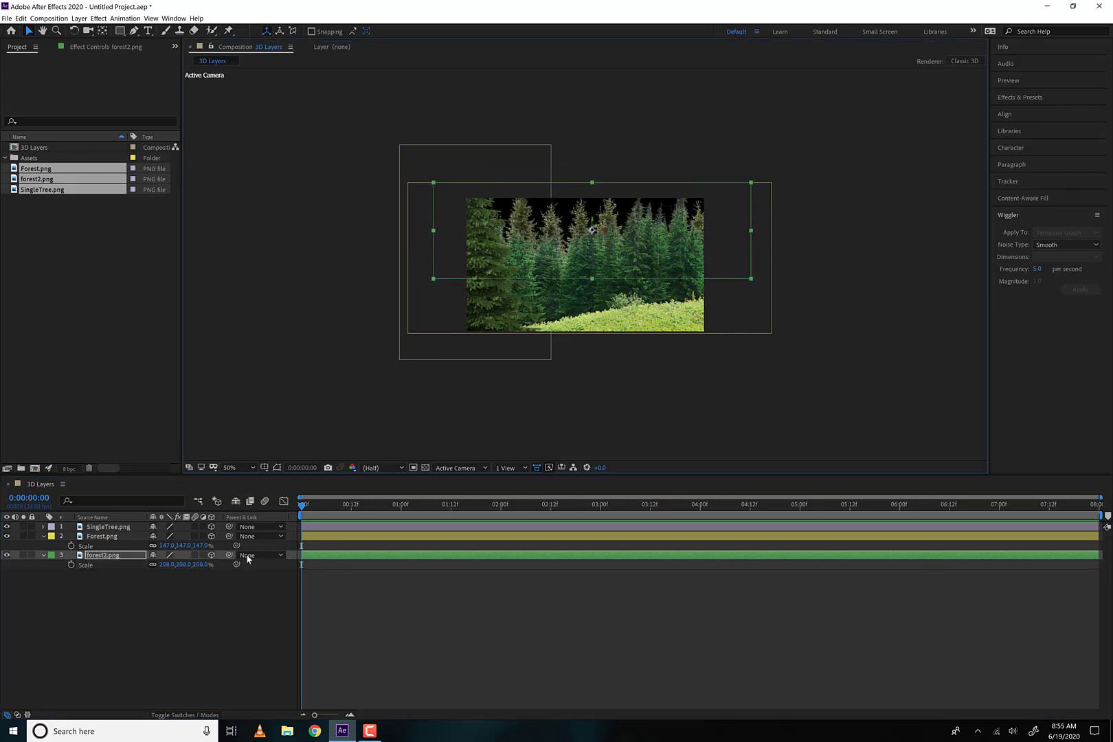
# Collapse the forest2.png and Forest.png layers and move Forest.png slightly down and right in the frame
pyautogui.click(221, 631)
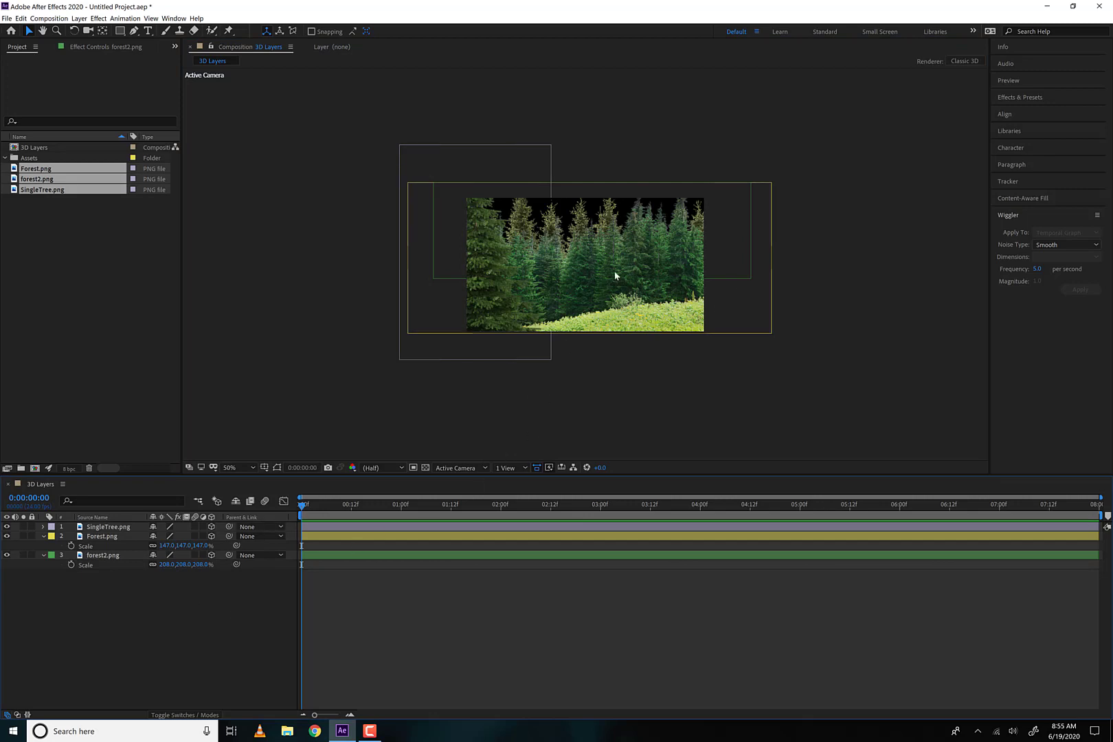
pyautogui.click(43, 555)
pyautogui.click(43, 537)
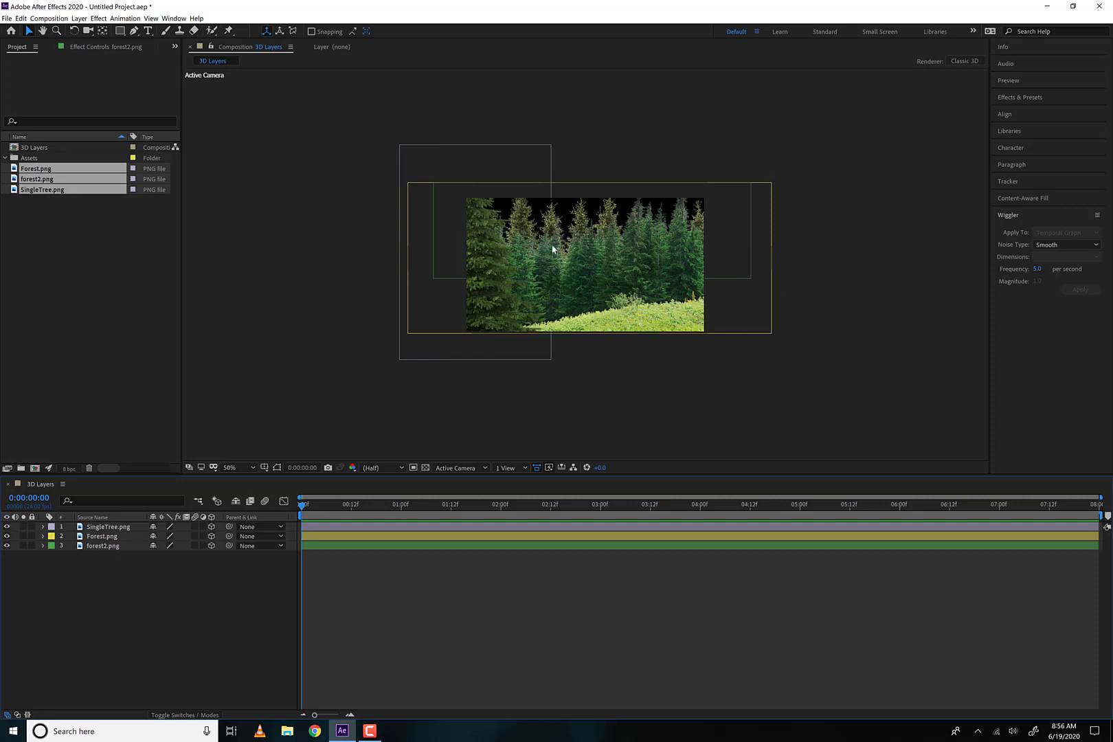
pyautogui.moveTo(569, 217)
pyautogui.mouseDown()
pyautogui.moveTo(559, 213)
pyautogui.moveTo(568, 228)
pyautogui.moveTo(625, 224)
pyautogui.moveTo(582, 226)
pyautogui.mouseUp()
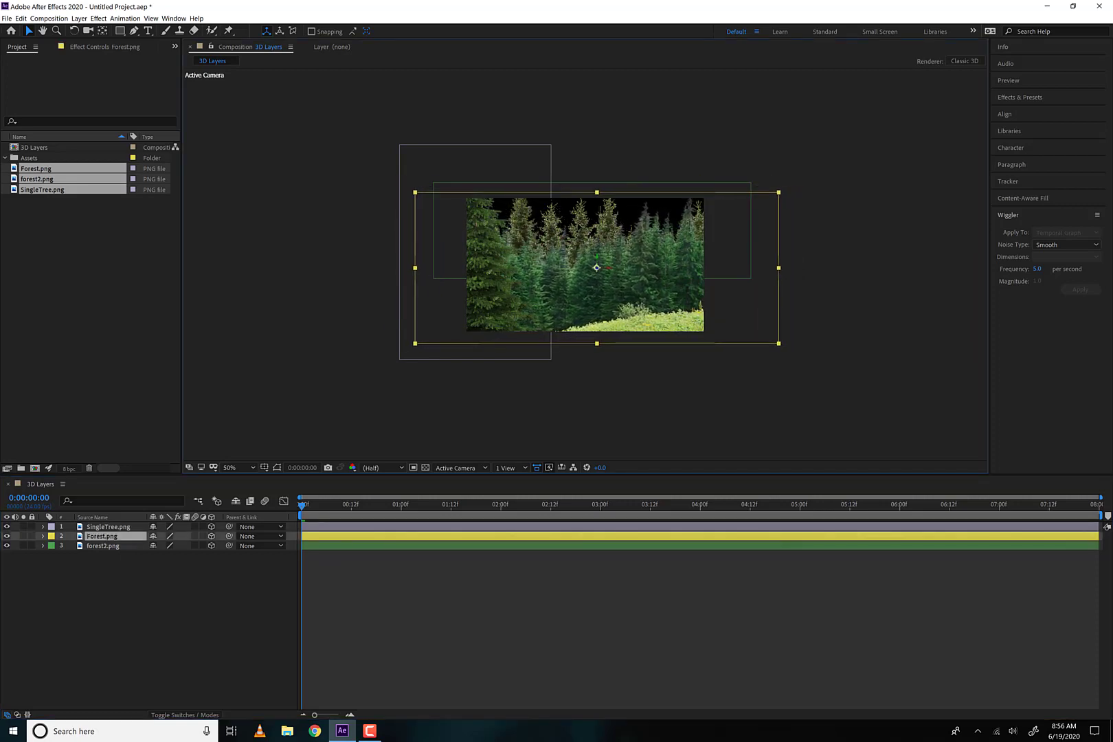
# Create a two-node camera with the 50mm preset and place it above all other layers in the stack
pyautogui.click(79, 18)
pyautogui.moveTo(80, 29)
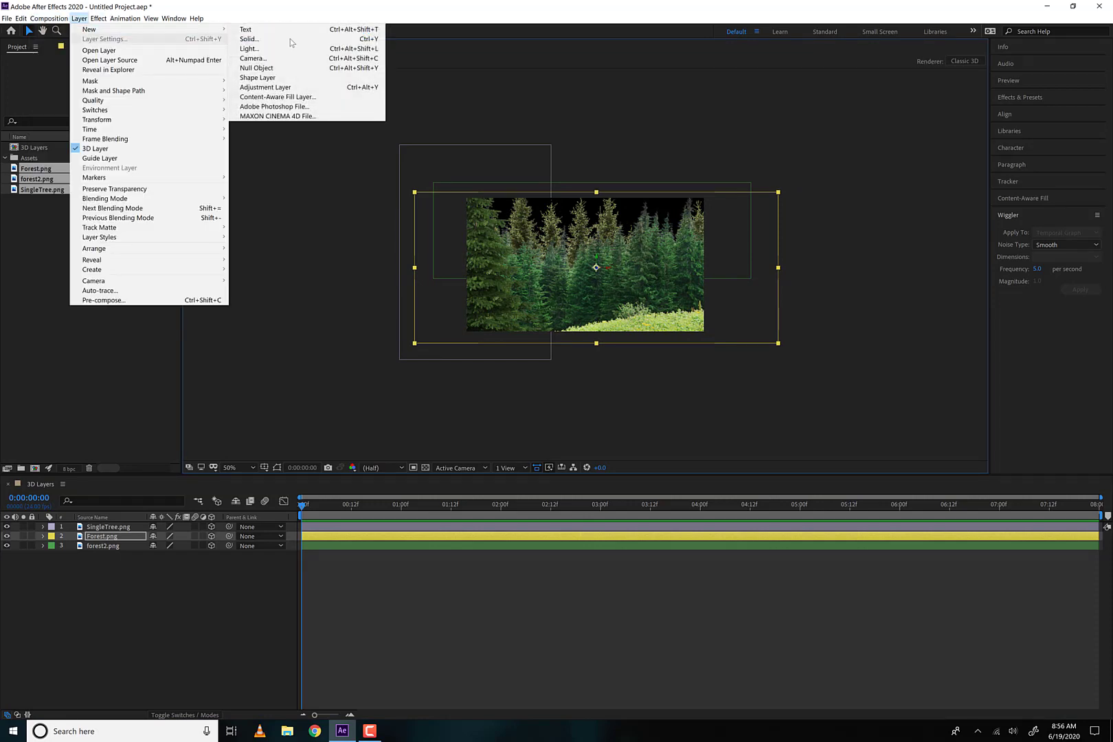
pyautogui.click(289, 59)
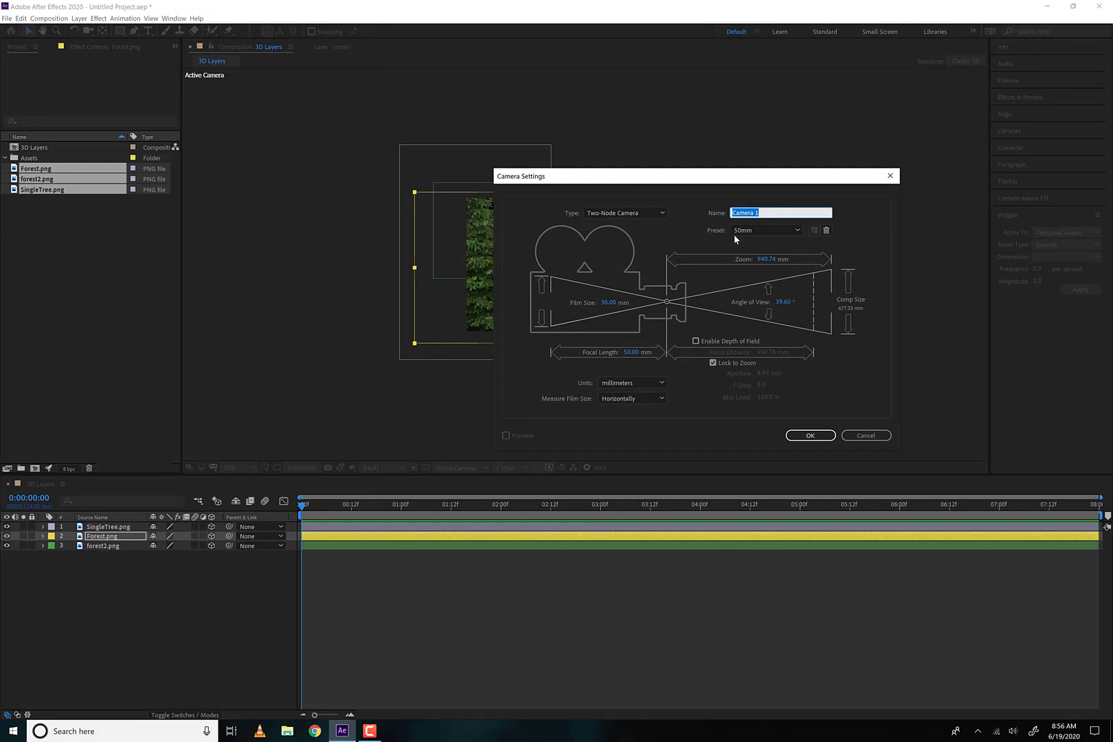
pyautogui.click(770, 230)
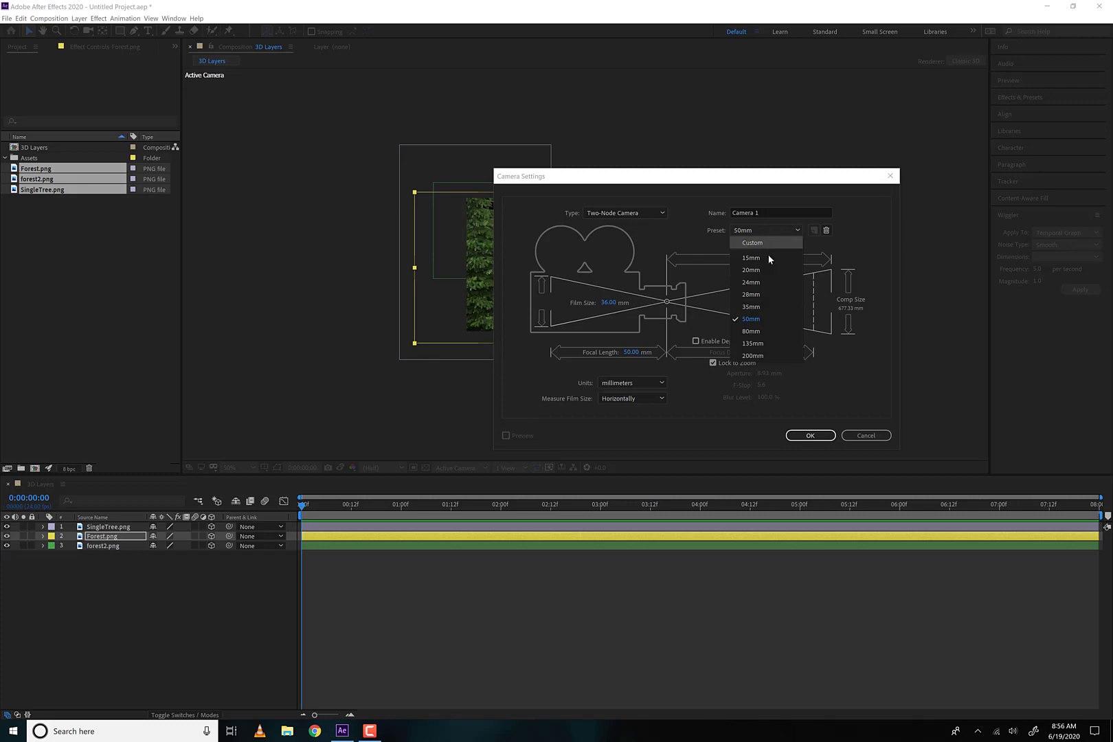
pyautogui.click(678, 182)
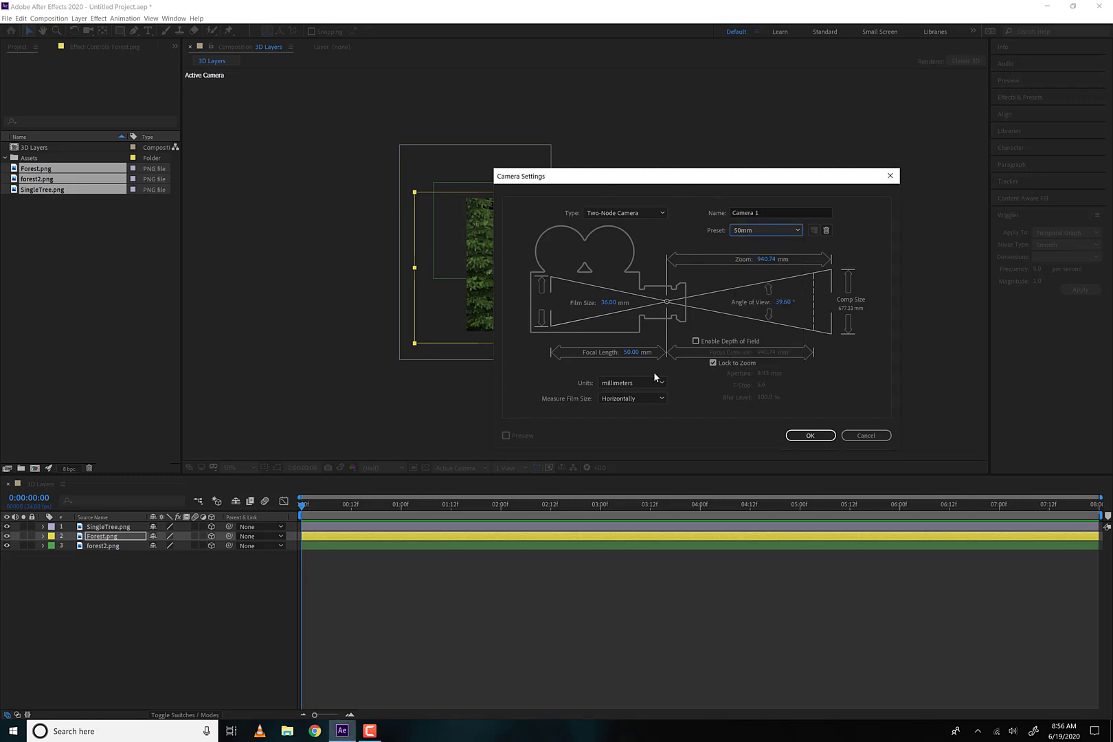
pyautogui.click(811, 436)
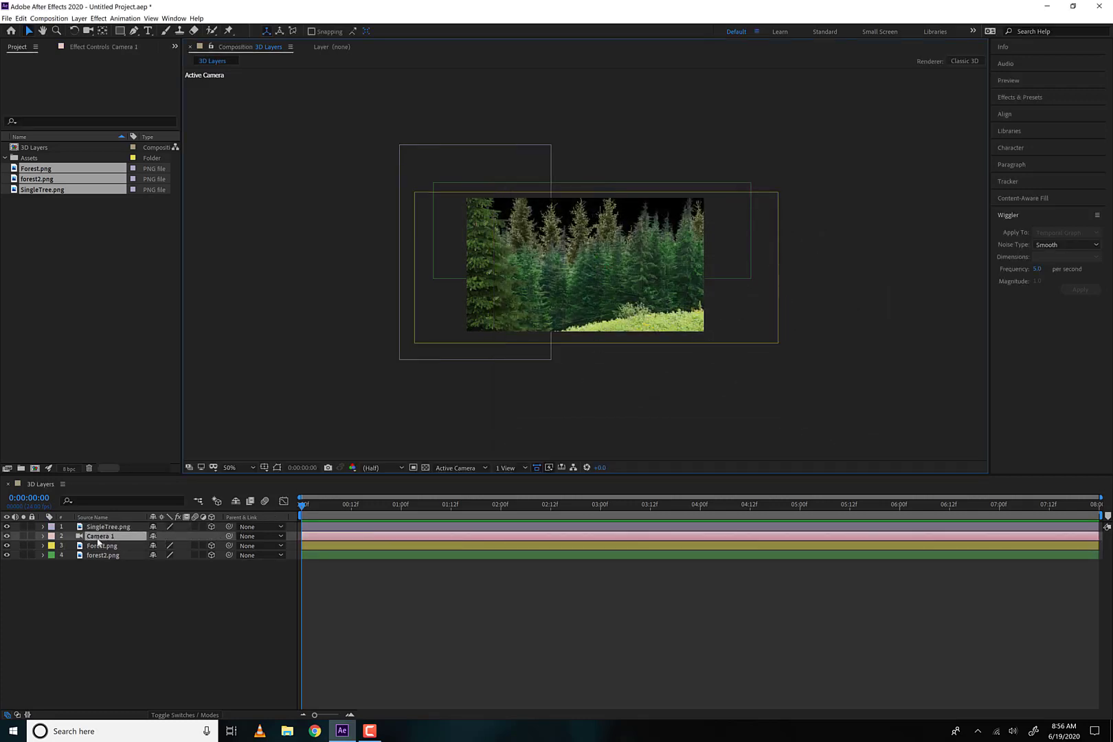
pyautogui.moveTo(99, 542); pyautogui.dragTo(103, 524)
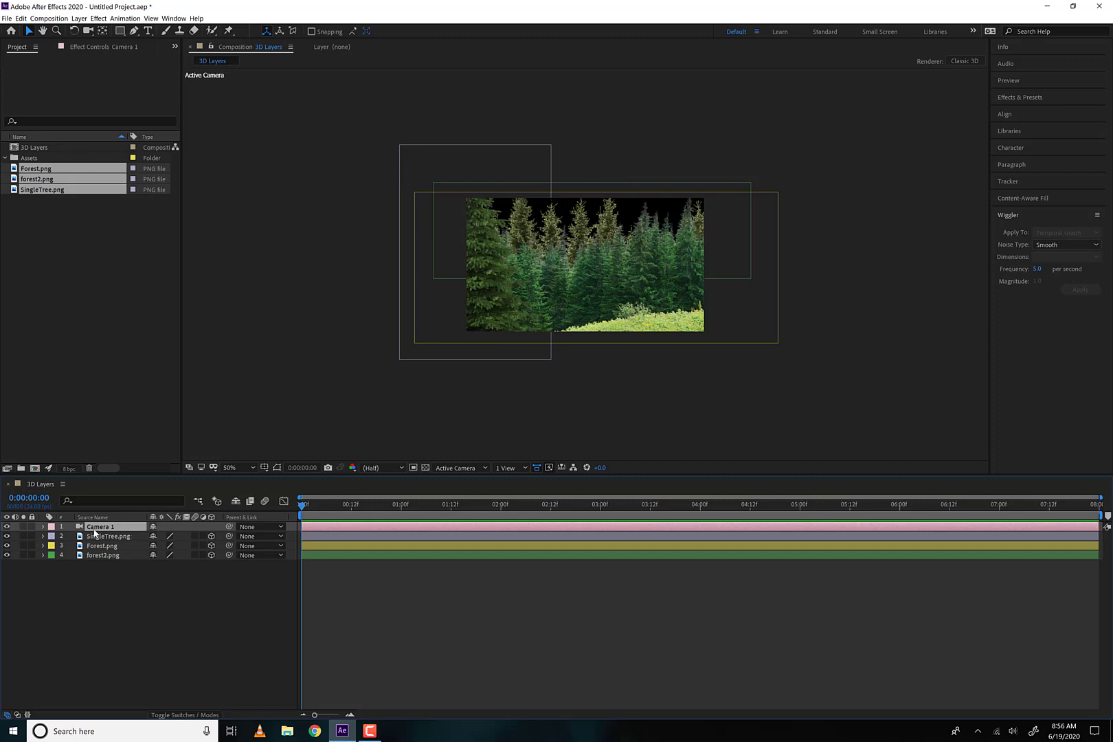
# Examine the camera's Transform properties and Camera Options, and collapse the camera layer
pyautogui.click(43, 527)
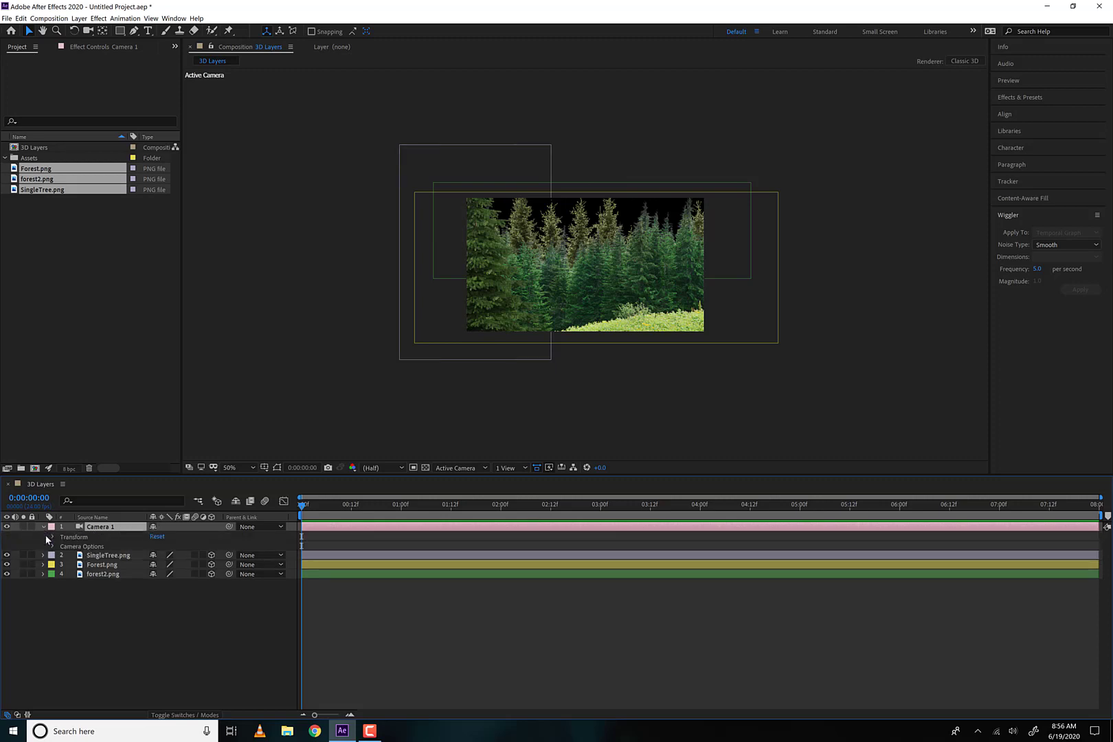
pyautogui.click(52, 537)
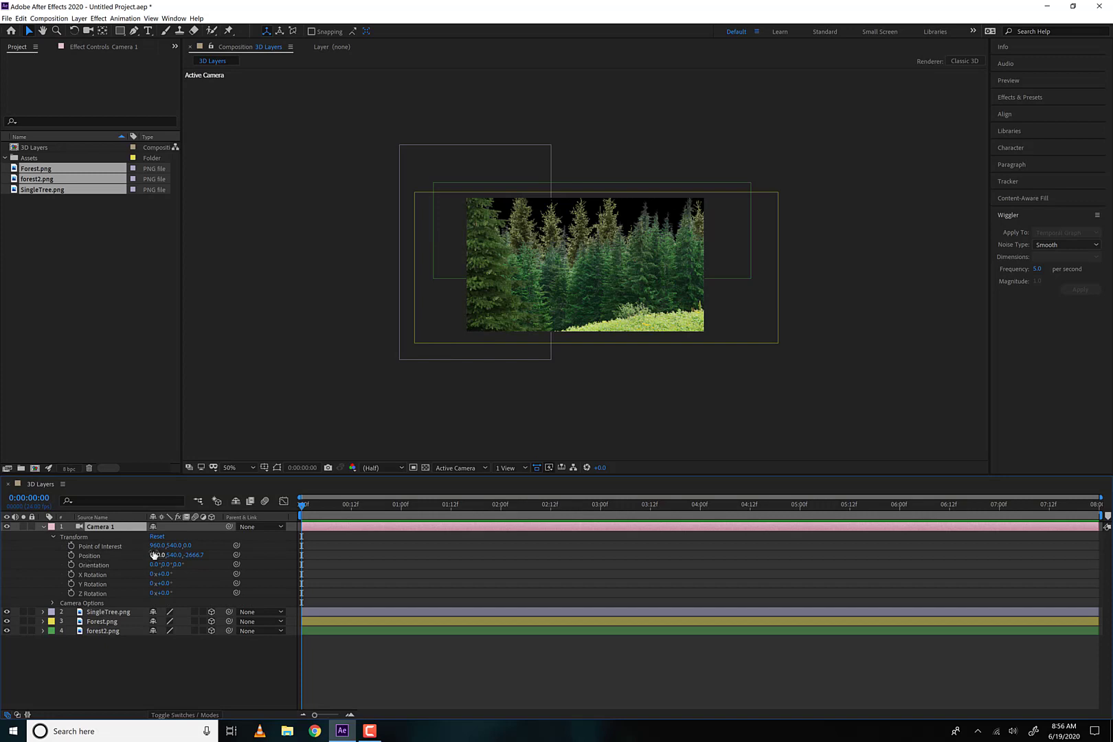
pyautogui.click(52, 603)
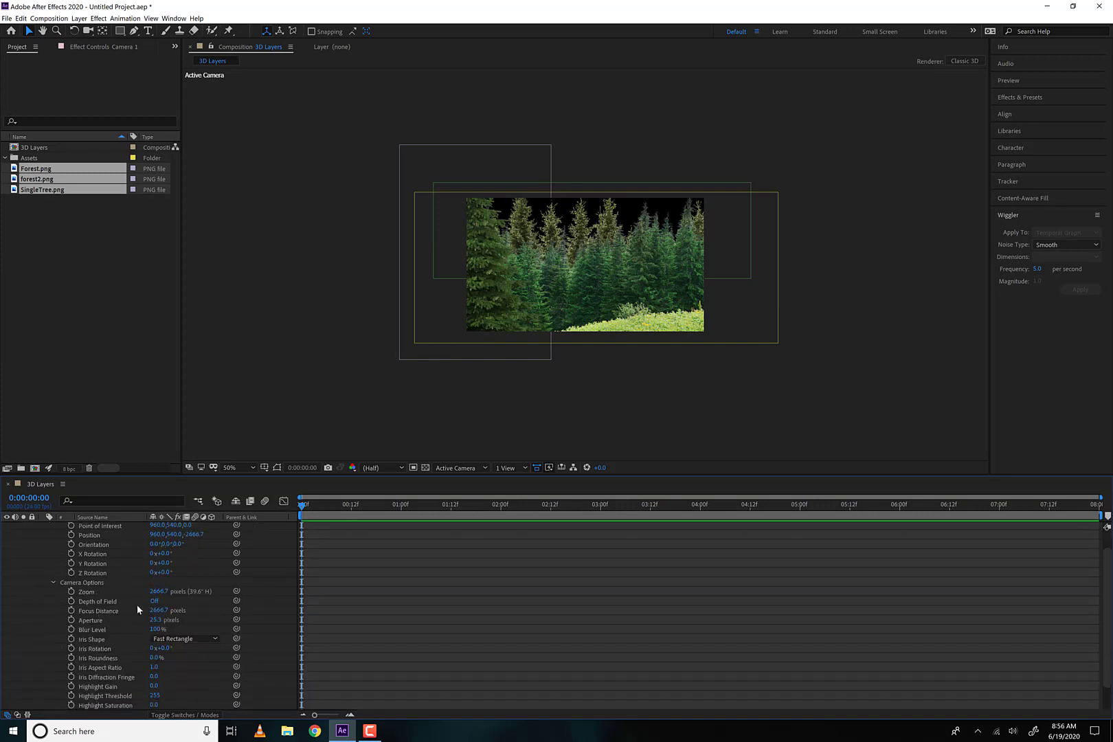
pyautogui.scroll(-2, 150, 598)
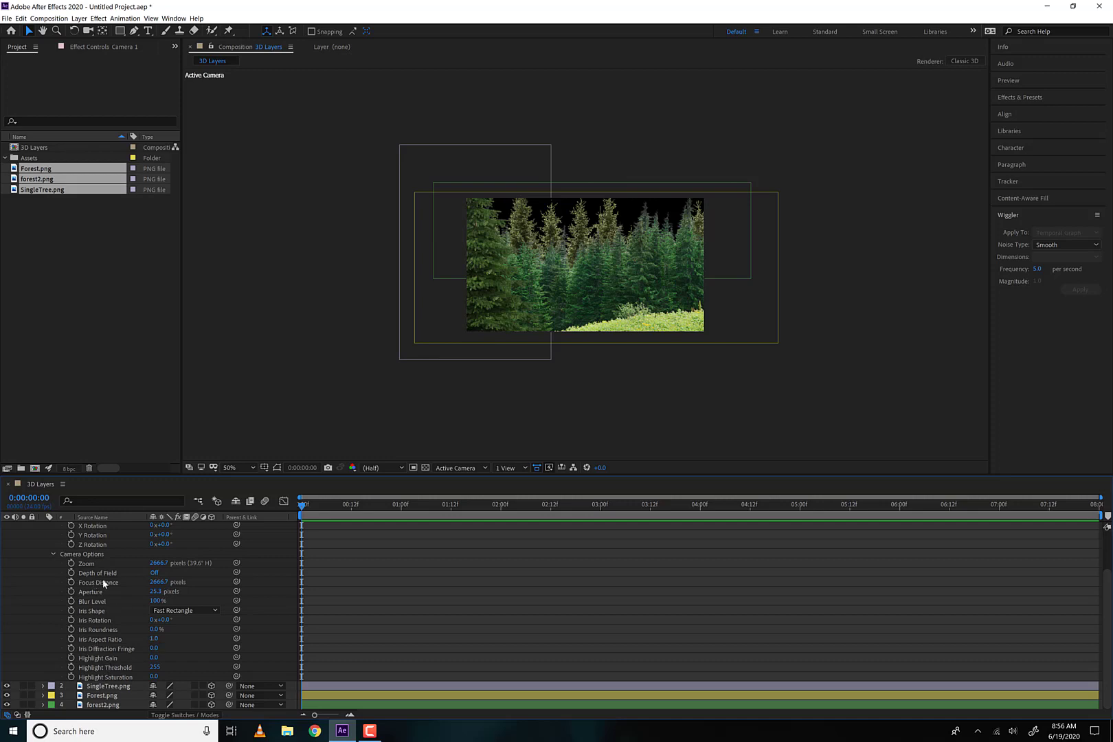
pyautogui.click(53, 554)
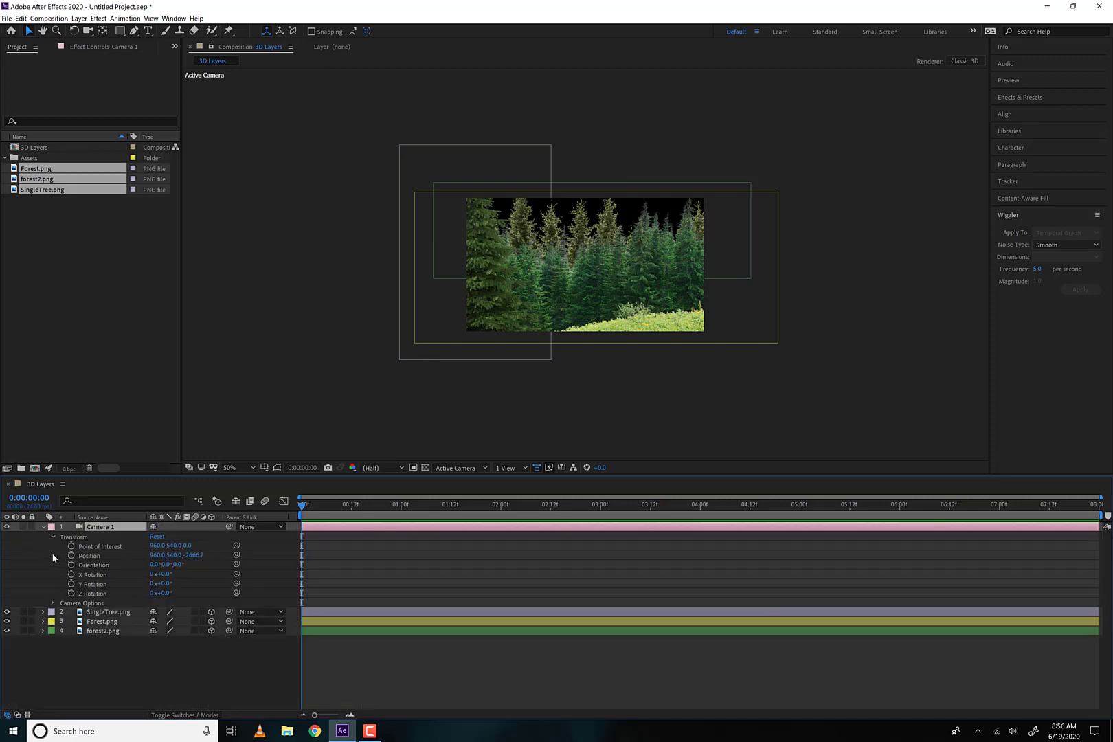
pyautogui.click(53, 537)
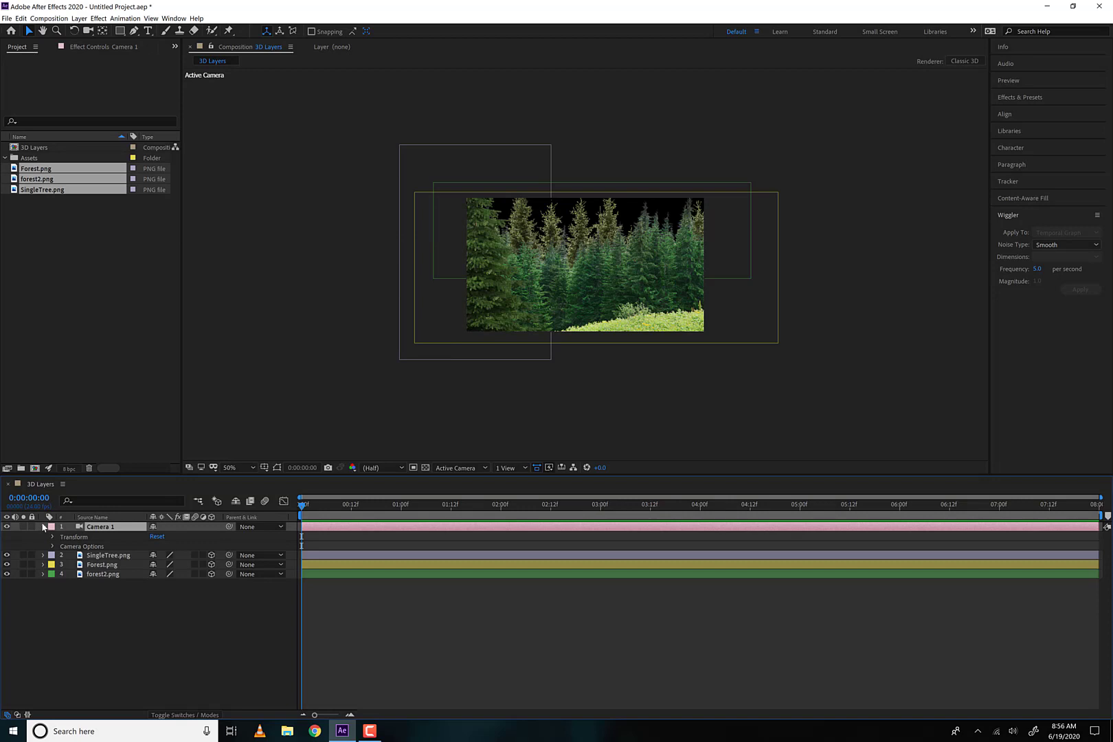
pyautogui.click(44, 527)
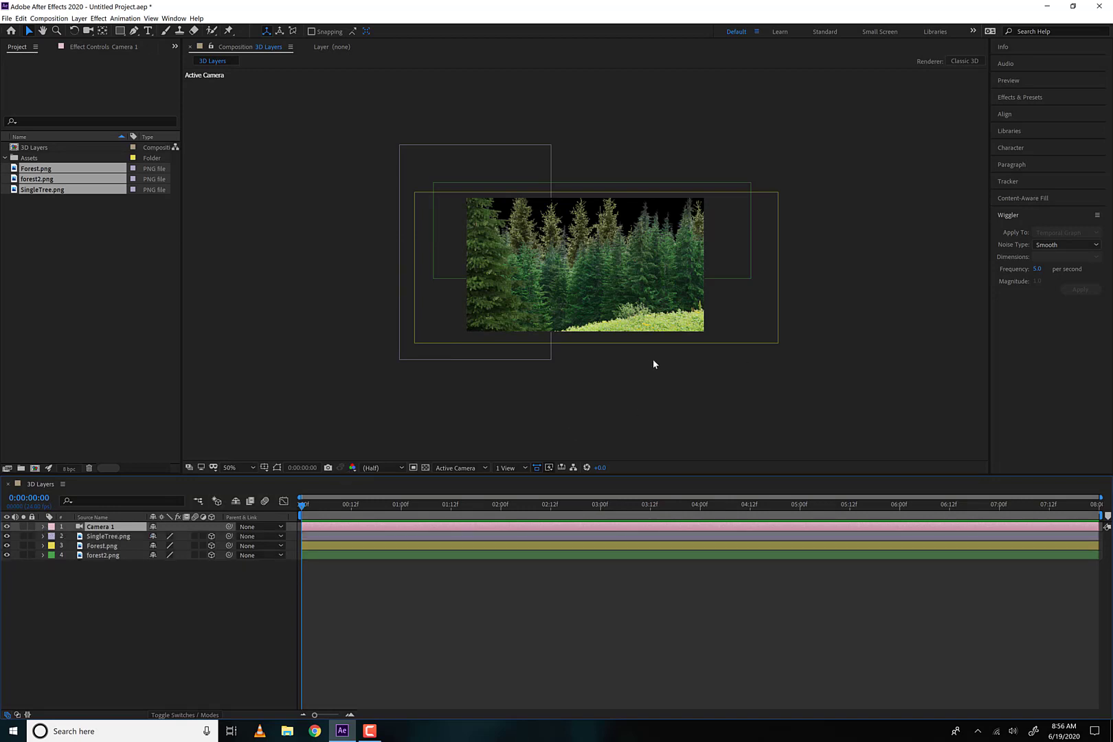
# Switch the composition viewer to the 2 Views - Horizontal layout with forest2.png selected
pyautogui.click(120, 552)
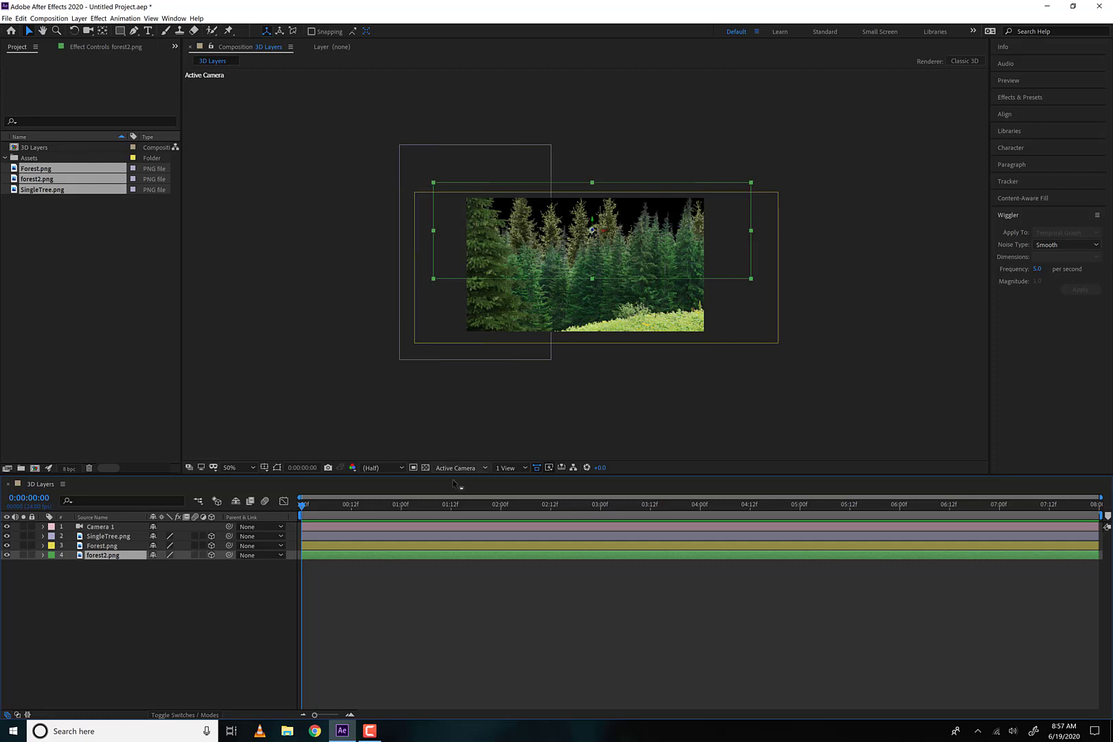
pyautogui.click(510, 467)
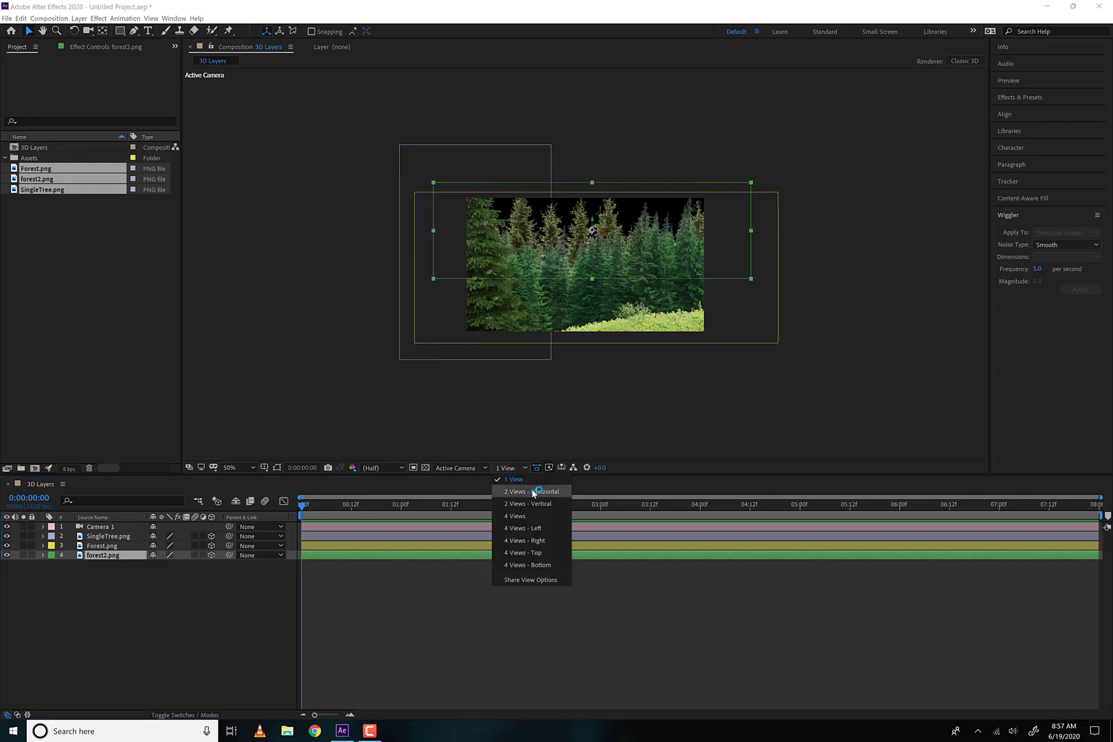
pyautogui.click(535, 503)
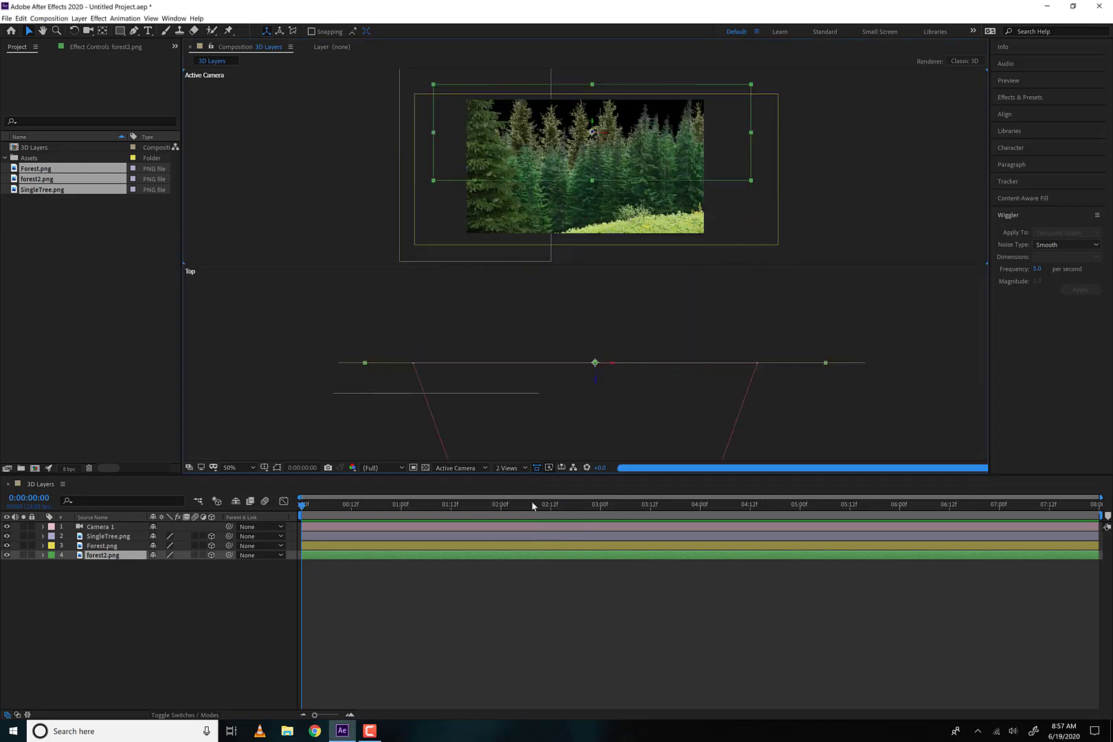
pyautogui.click(510, 468)
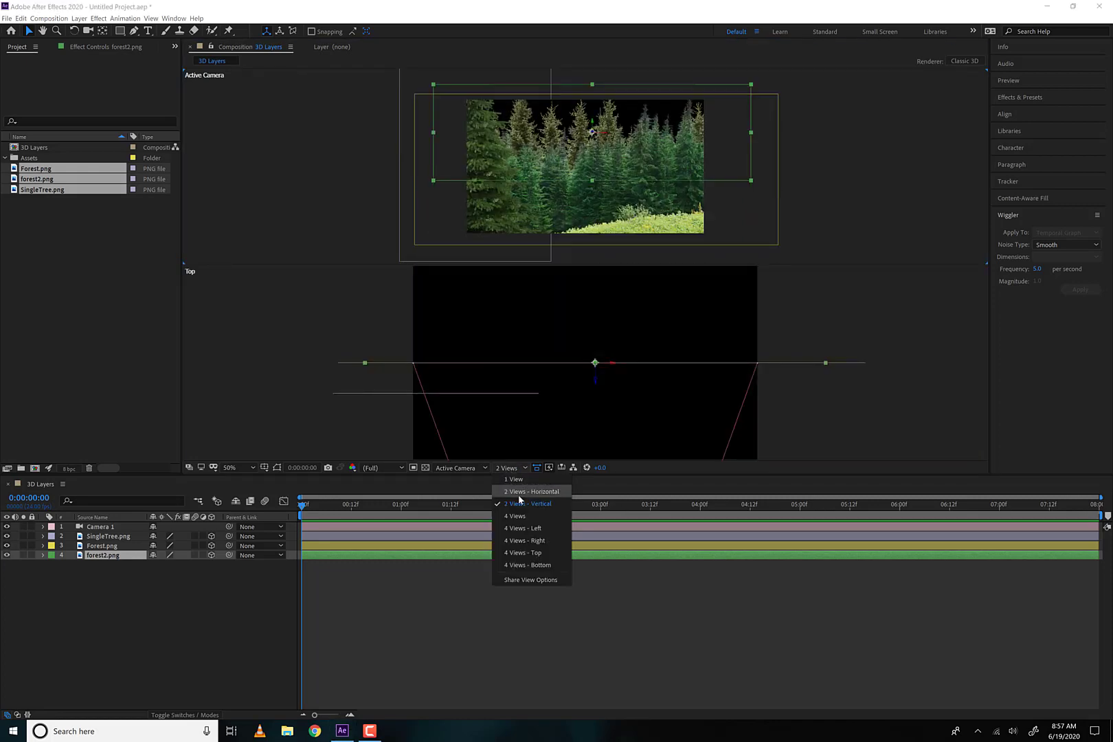
pyautogui.click(522, 501)
# Move the SingleTree.png layer along its Z axis toward the camera in the Top view
pyautogui.scroll(-5, 468, 257)
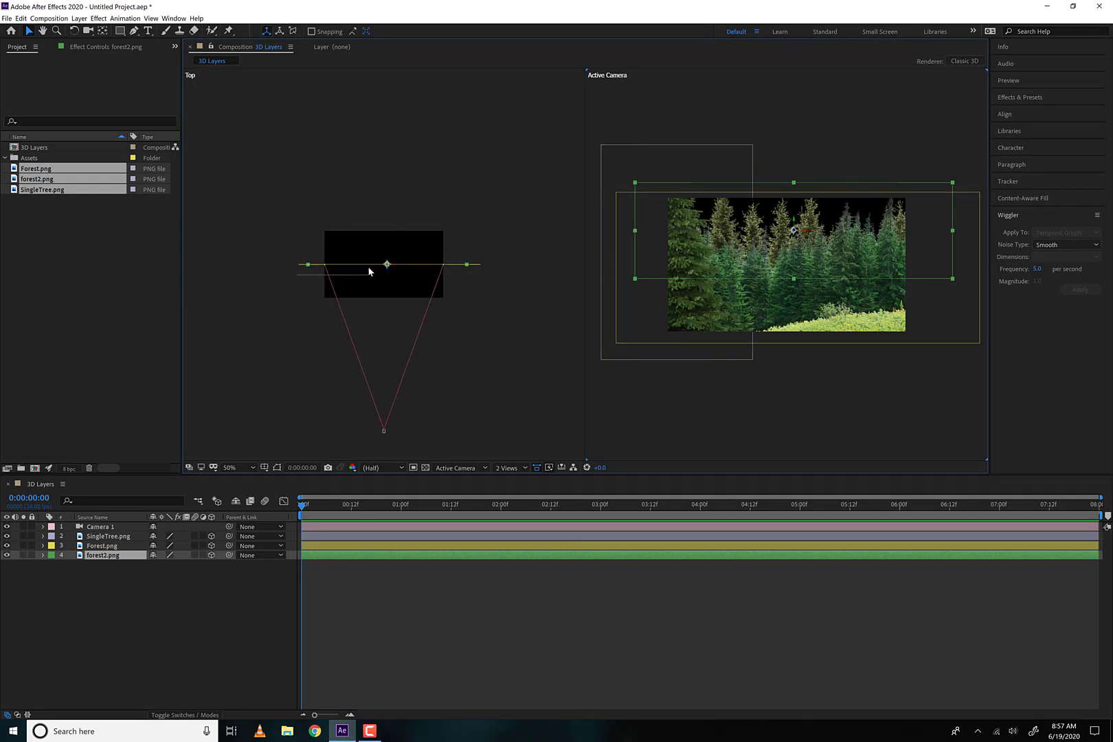
pyautogui.click(319, 284)
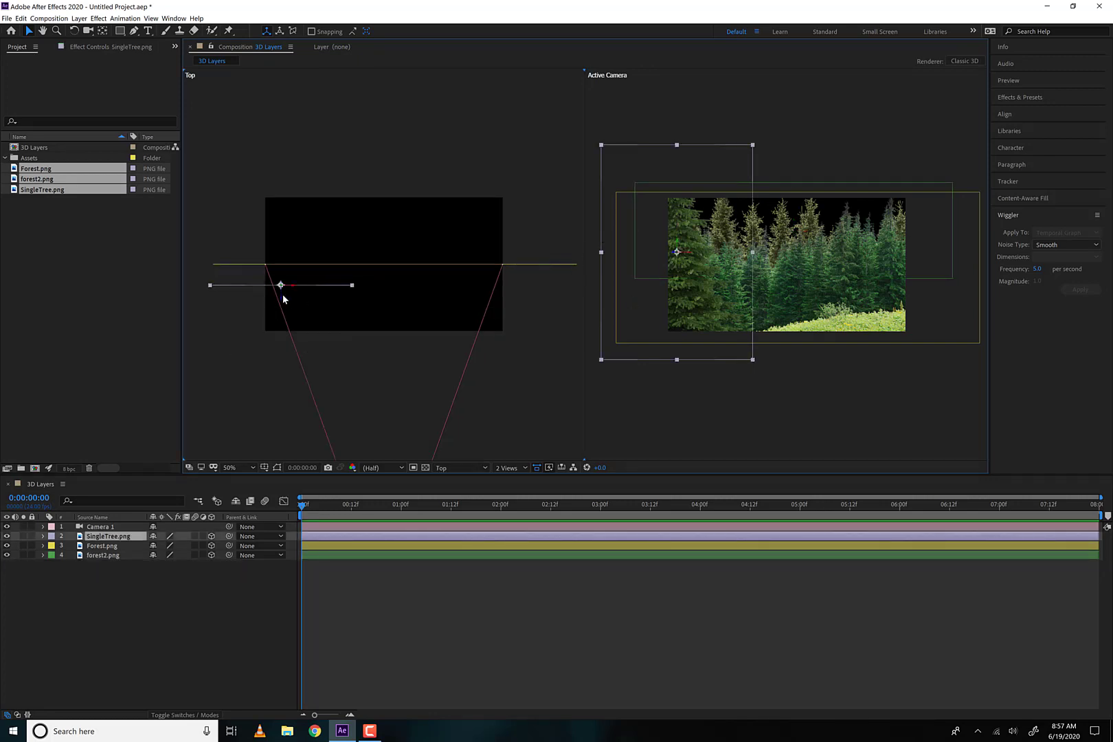
pyautogui.moveTo(281, 300); pyautogui.dragTo(268, 384)
pyautogui.press(',')
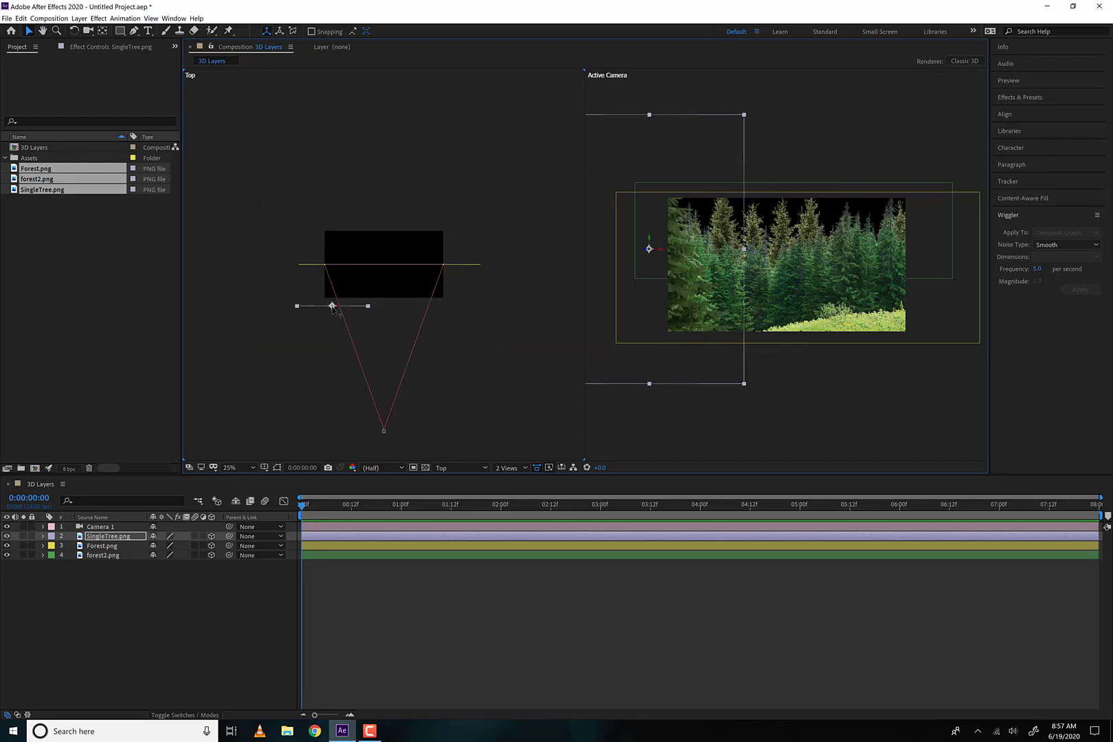
# Move the Forest.png layer closer to the camera in the Top view, and shift SingleTree.png closer and inward
pyautogui.click(110, 545)
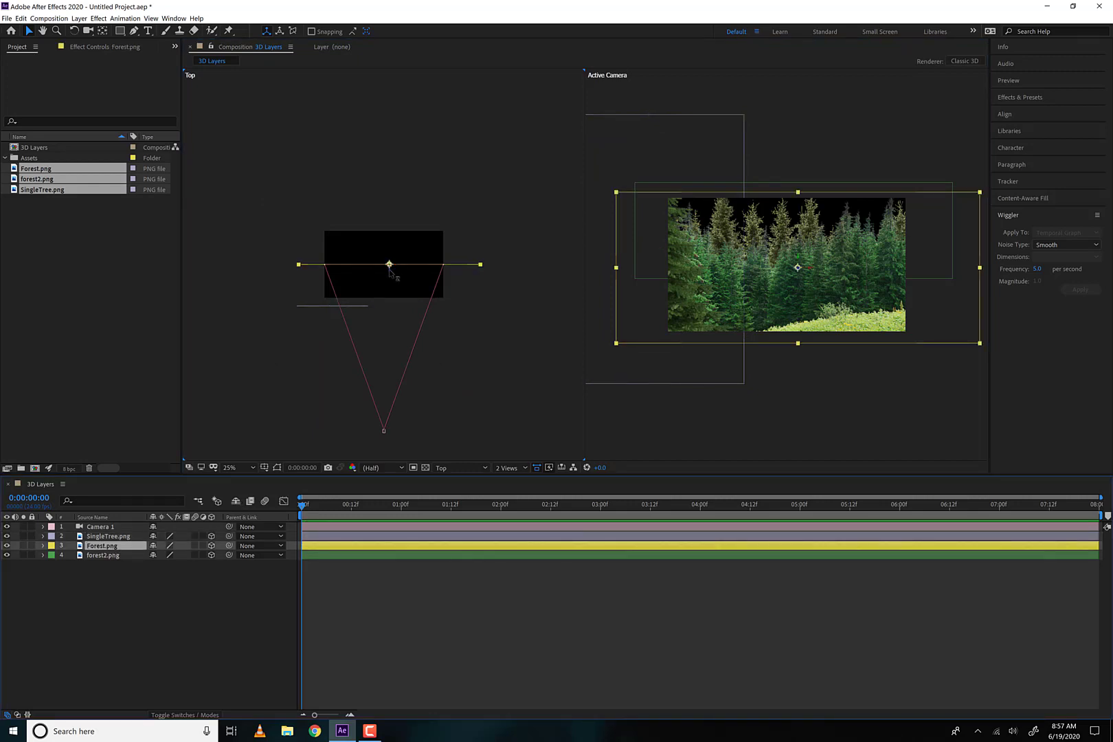
pyautogui.moveTo(389, 265)
pyautogui.mouseDown()
pyautogui.moveTo(388, 245)
pyautogui.moveTo(390, 282)
pyautogui.mouseUp()
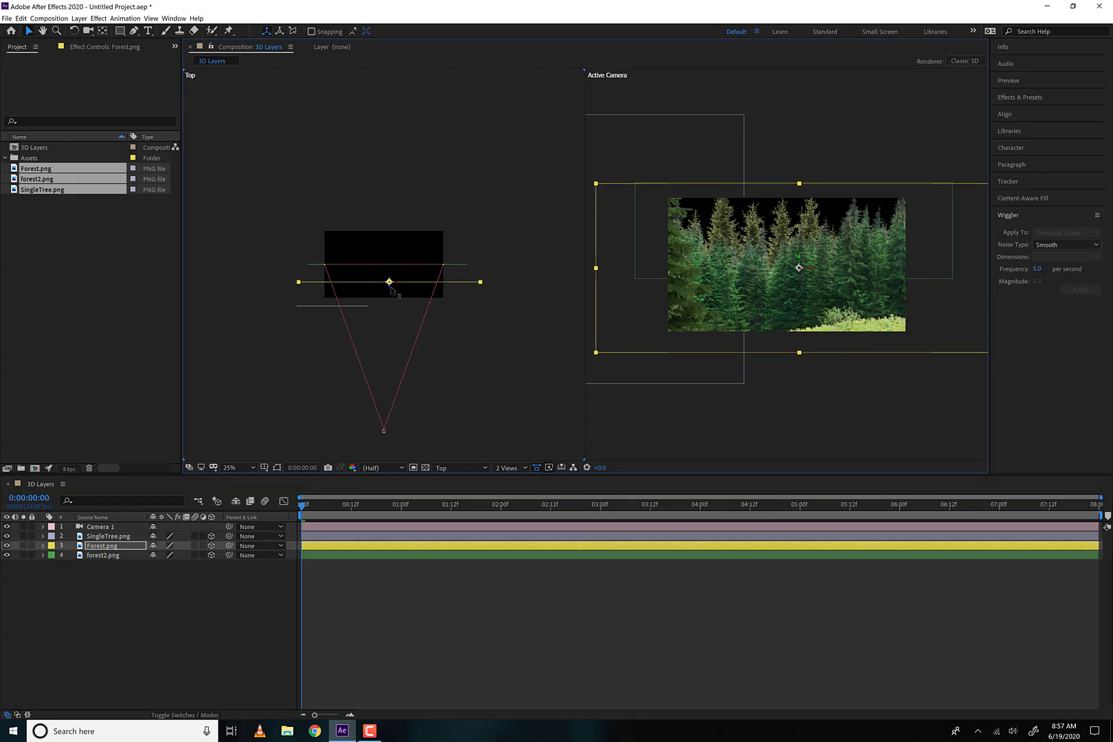
pyautogui.click(333, 307)
pyautogui.moveTo(334, 318)
pyautogui.mouseDown()
pyautogui.moveTo(335, 342)
pyautogui.moveTo(354, 325)
pyautogui.moveTo(337, 326)
pyautogui.moveTo(350, 328)
pyautogui.mouseUp()
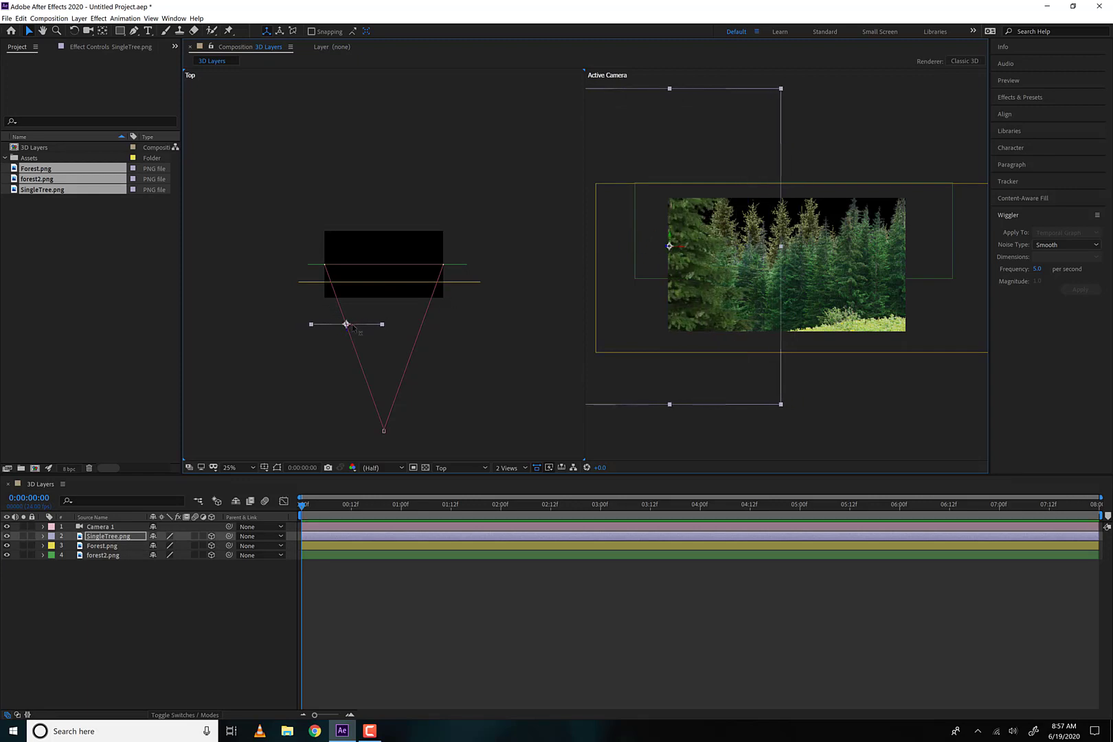
# Duplicate the SingleTree.png layer and place the copy on the opposite side of the scene, farther from the camera than the original
pyautogui.hotkey('ctrl', 'd')
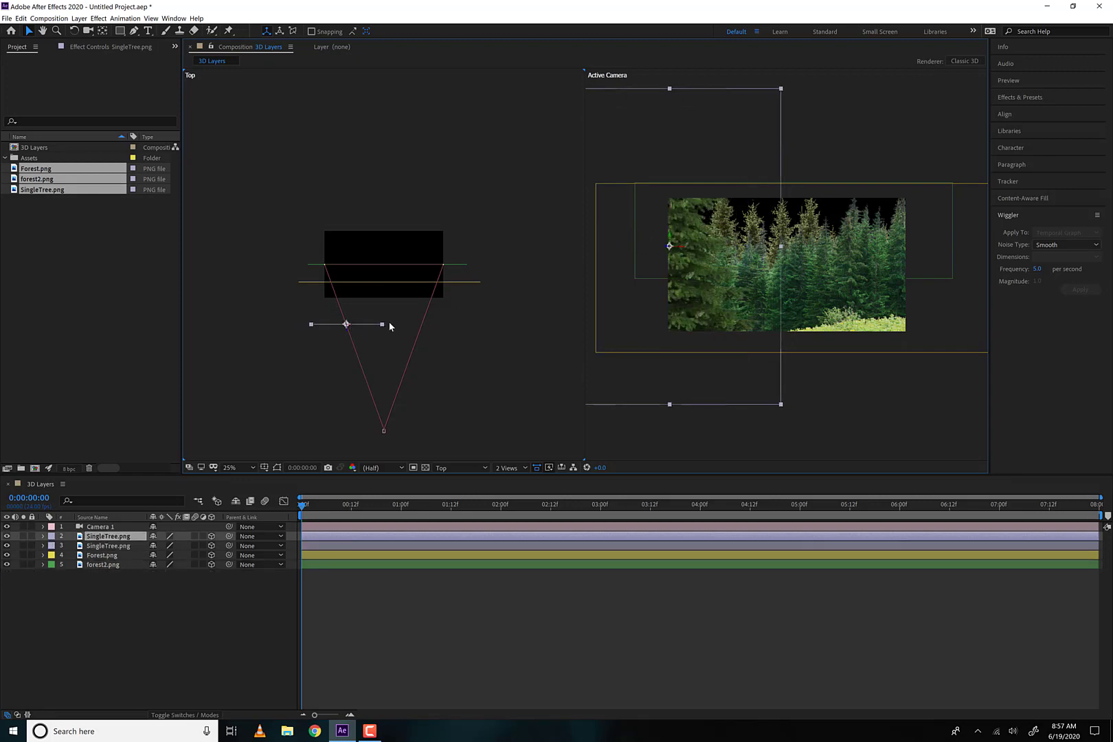
pyautogui.click(351, 330)
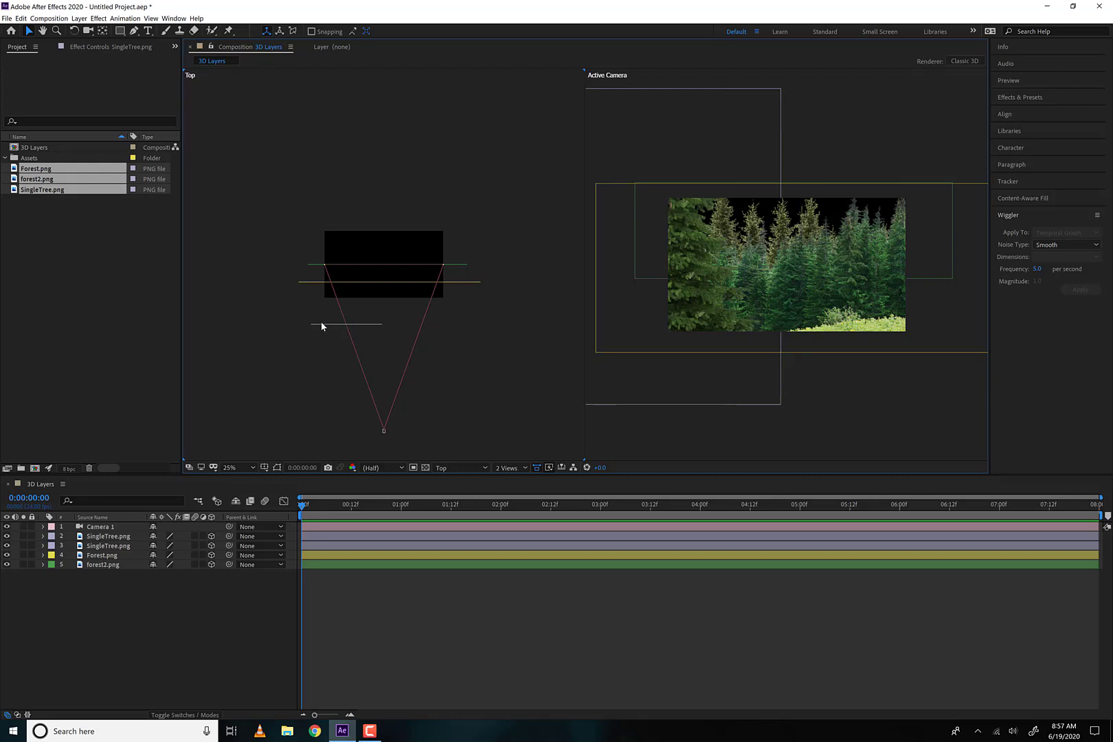
pyautogui.moveTo(322, 326); pyautogui.dragTo(356, 333)
pyautogui.click(103, 565)
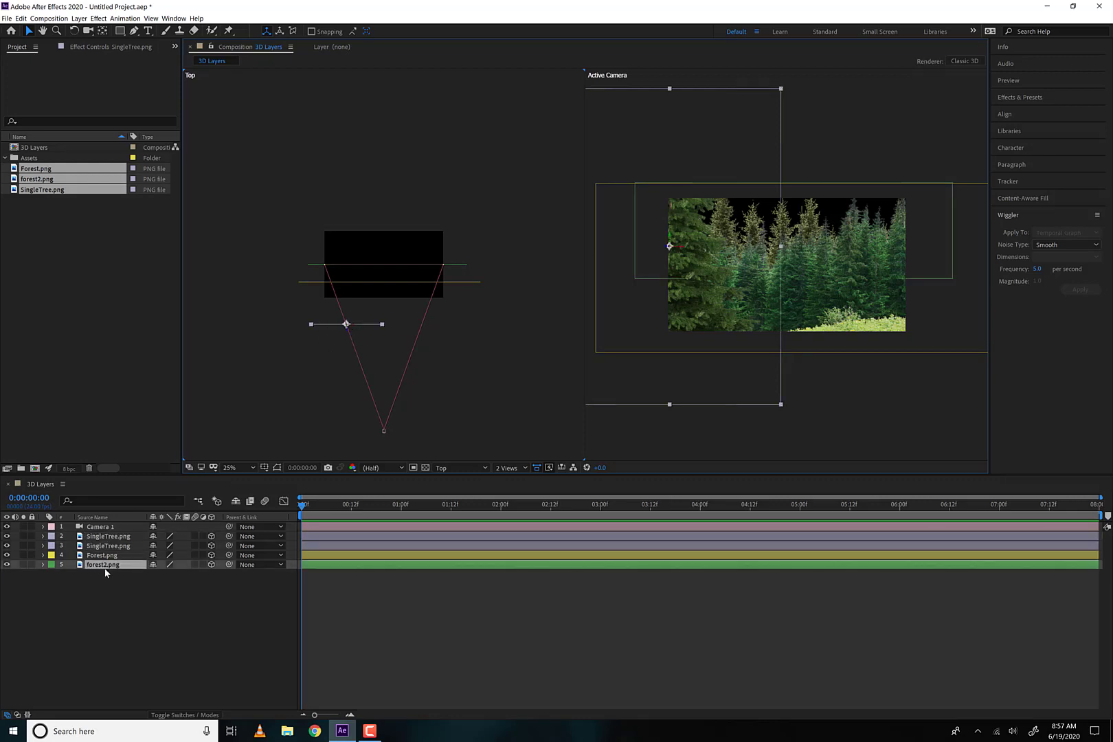
pyautogui.click(109, 536)
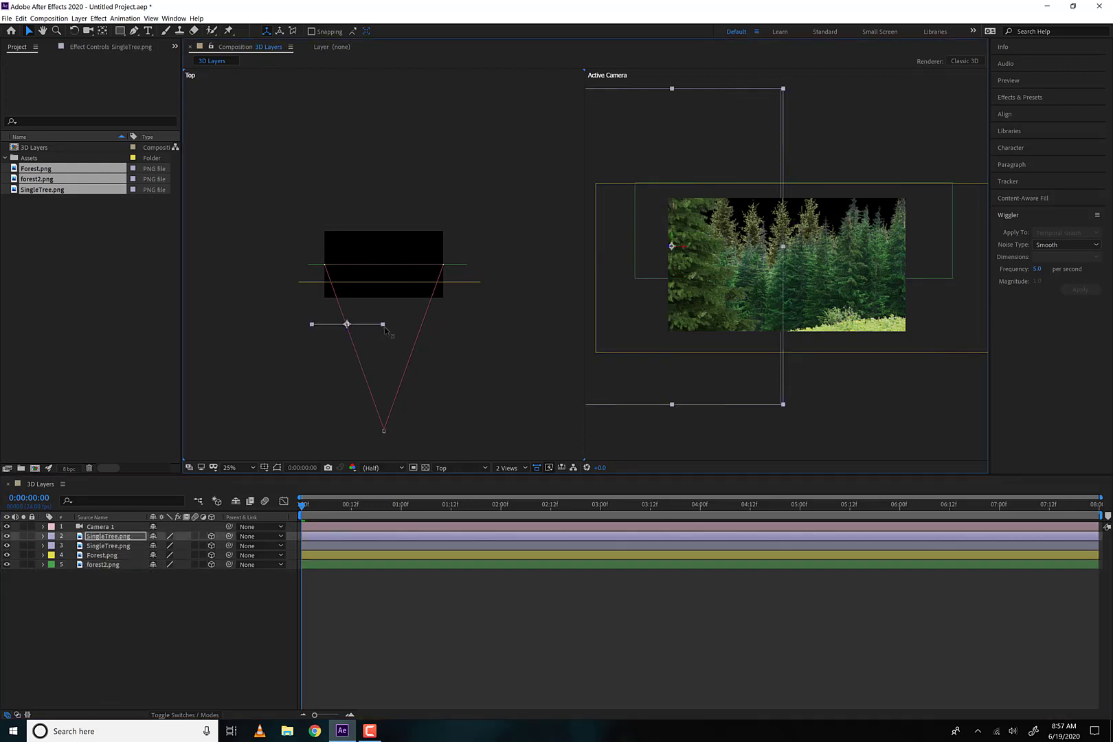
pyautogui.moveTo(347, 325); pyautogui.dragTo(421, 295)
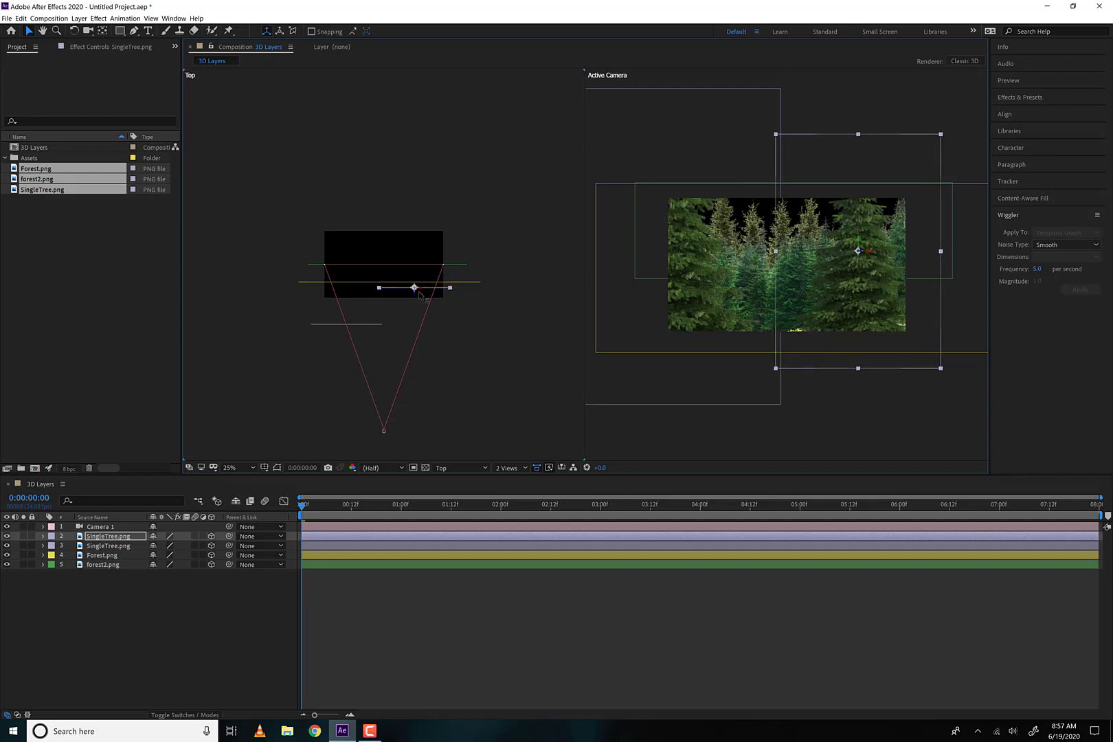
# Move the Forest.png layer slightly away from the camera in the Top view, behind the duplicated tree
pyautogui.click(365, 286)
pyautogui.click(364, 284)
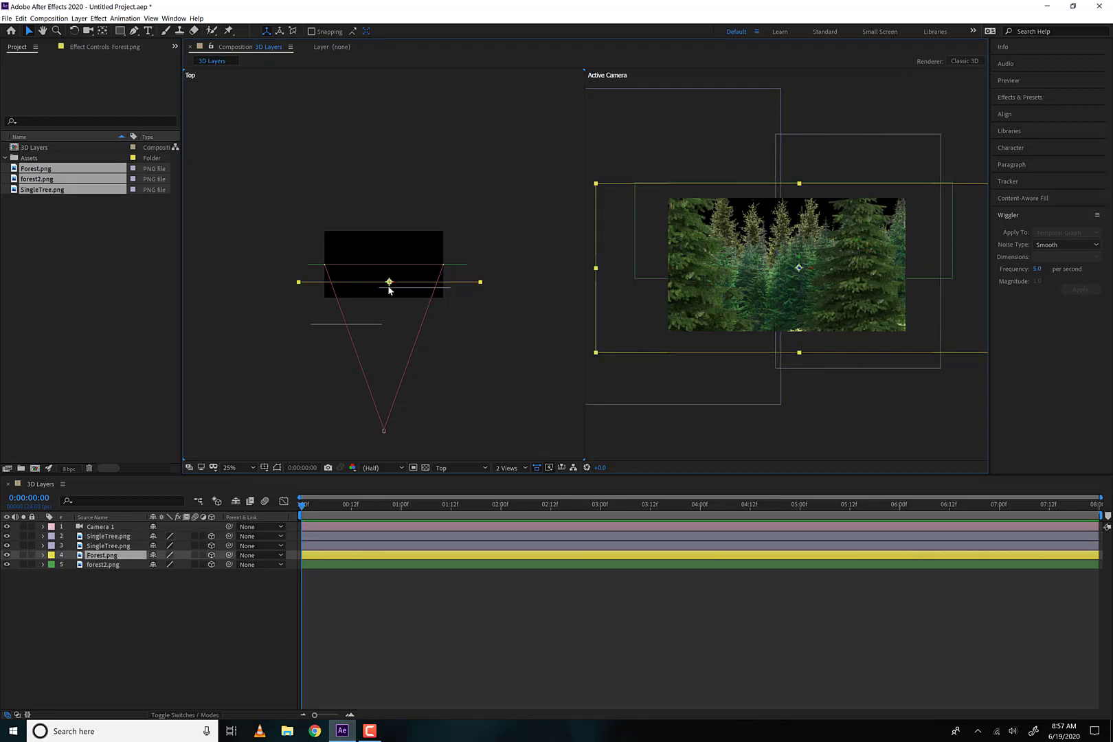
pyautogui.click(389, 290)
pyautogui.click(385, 287)
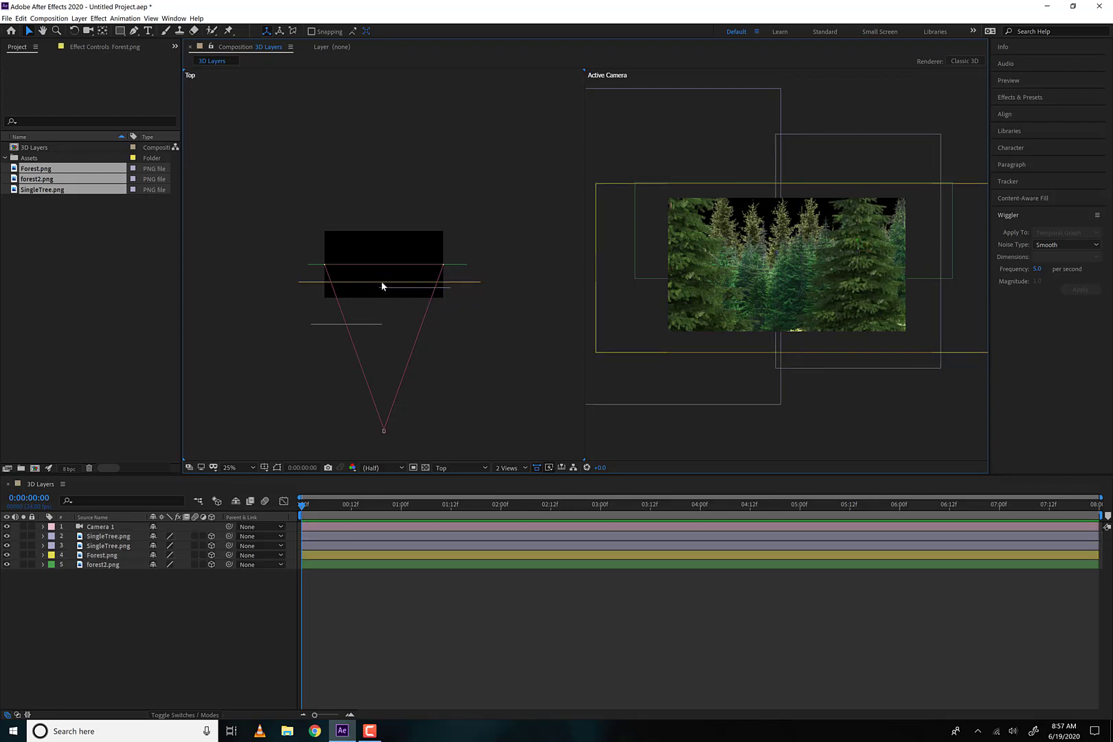
pyautogui.click(389, 290)
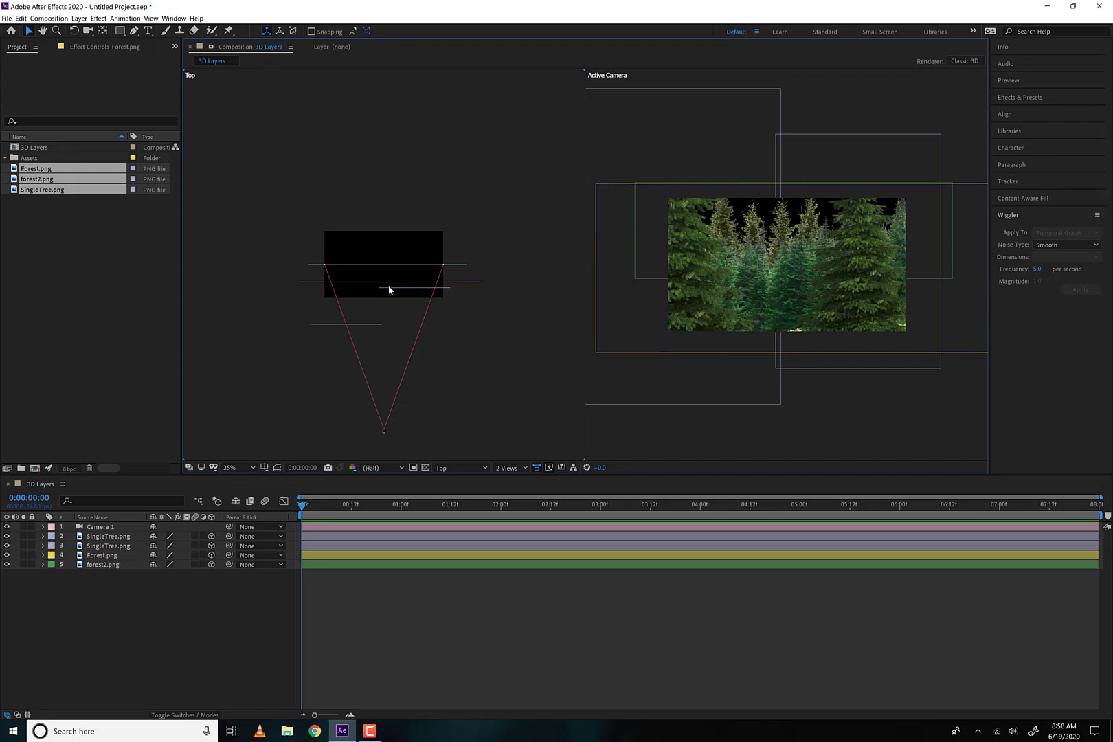
pyautogui.click(299, 278)
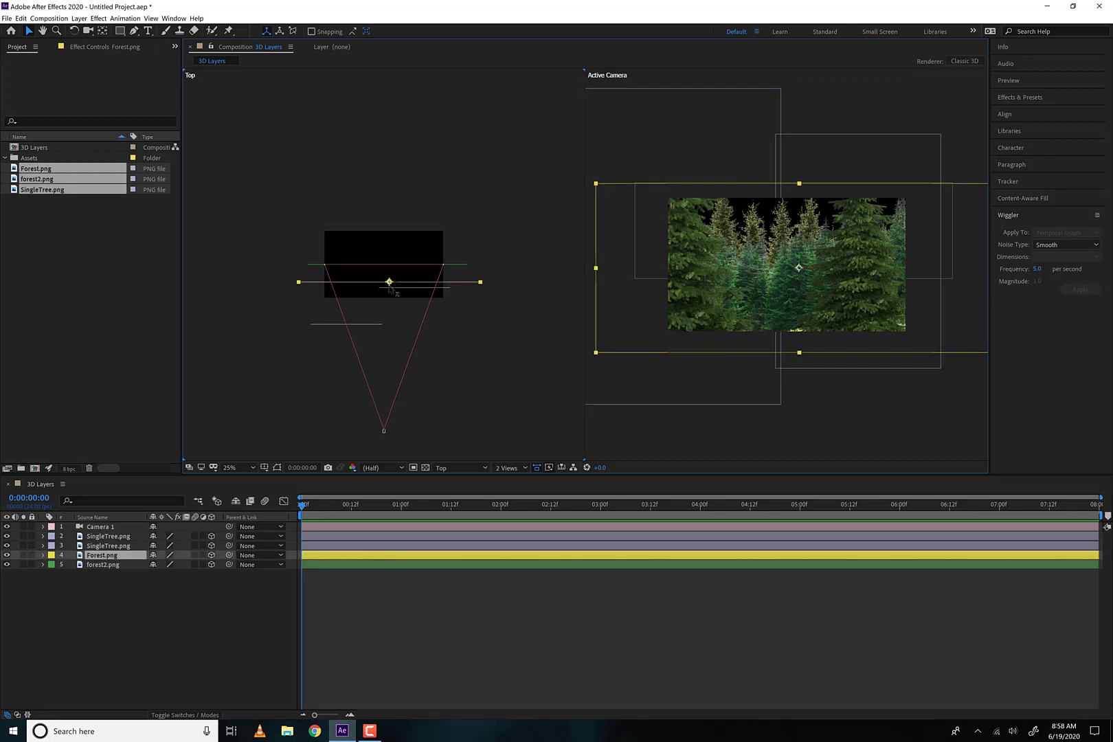
pyautogui.moveTo(389, 283); pyautogui.dragTo(389, 277)
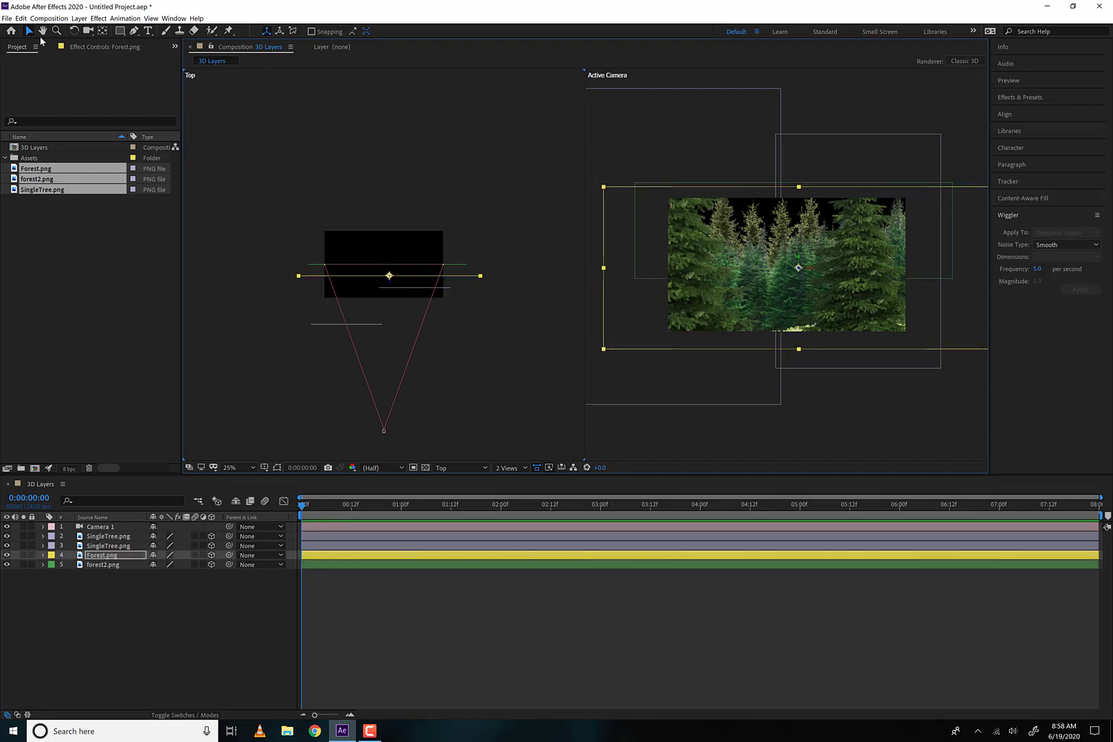
# Push the forest2.png layer farther back from the camera in the Top view and scale it to 262%
pyautogui.click(455, 266)
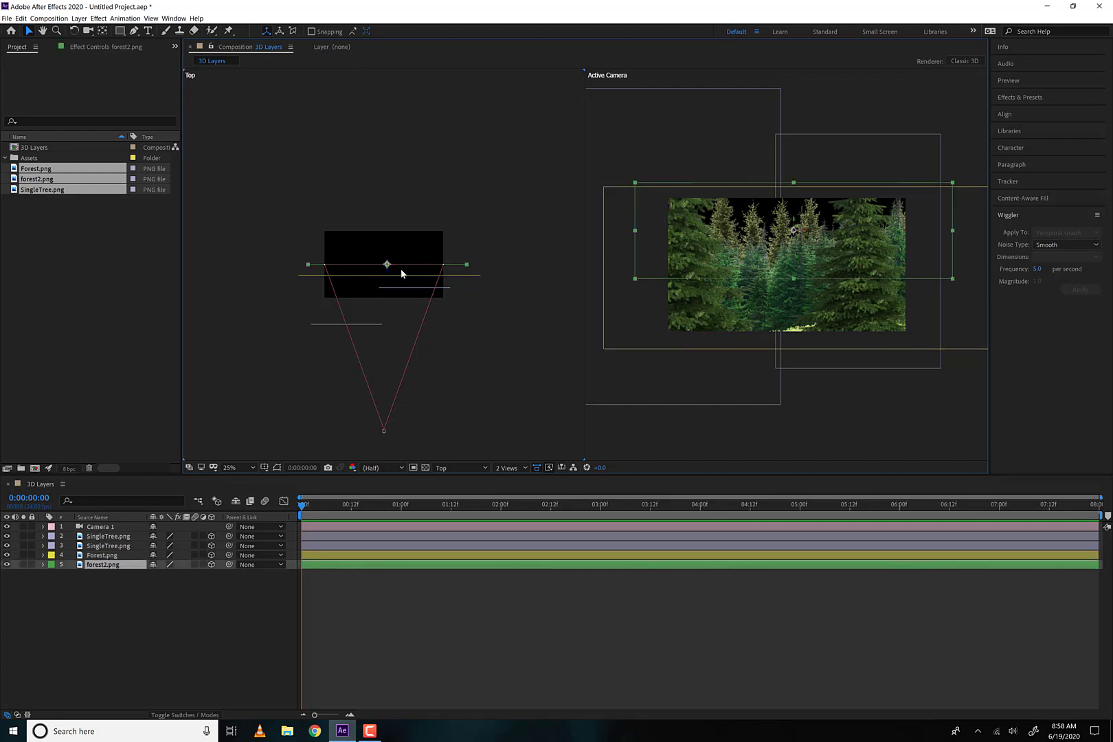
pyautogui.moveTo(389, 270); pyautogui.dragTo(389, 231)
pyautogui.press('s')
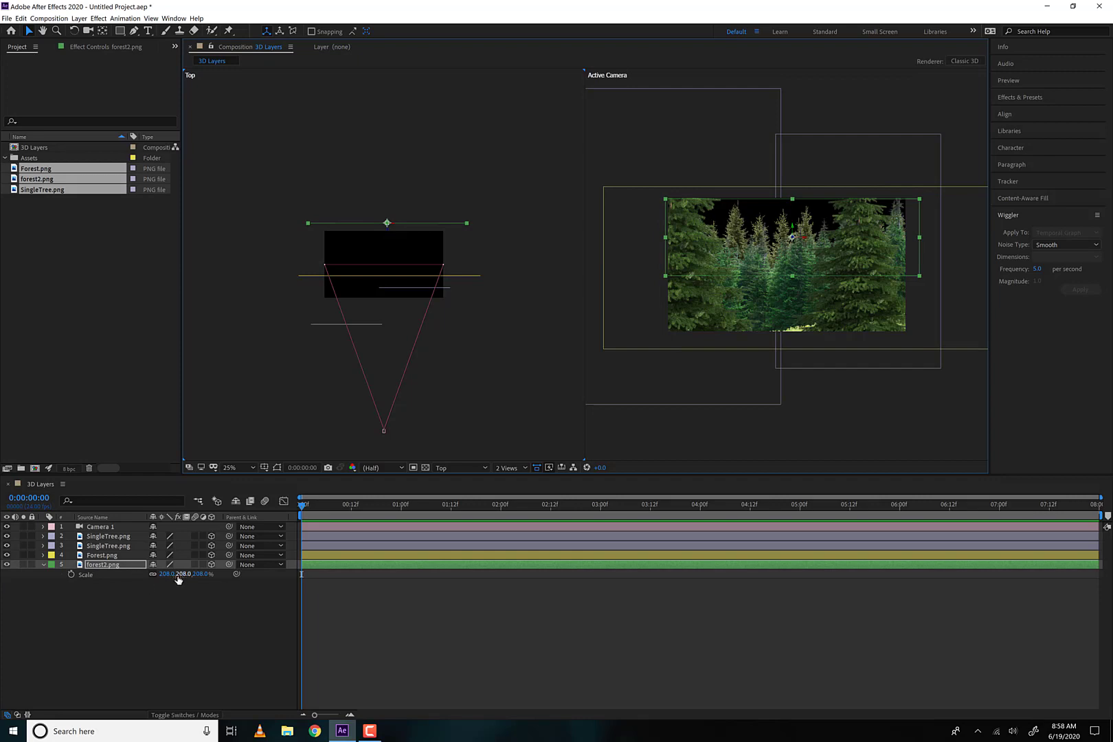
pyautogui.moveTo(176, 576); pyautogui.dragTo(199, 575)
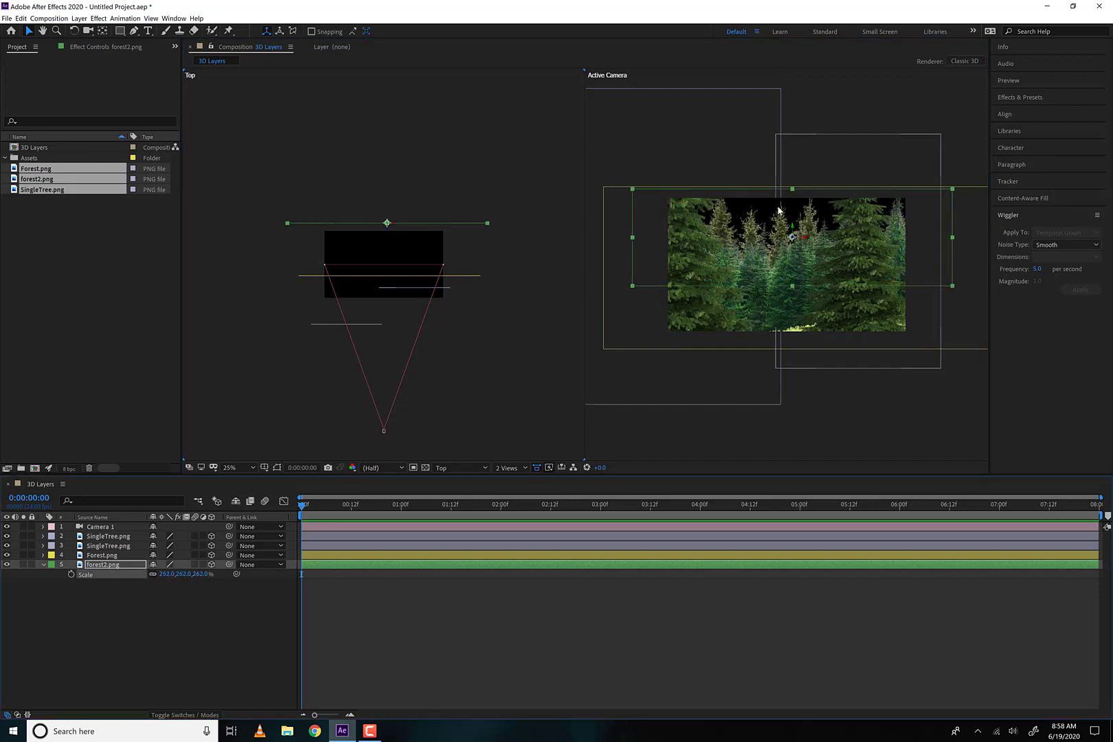
pyautogui.click(454, 348)
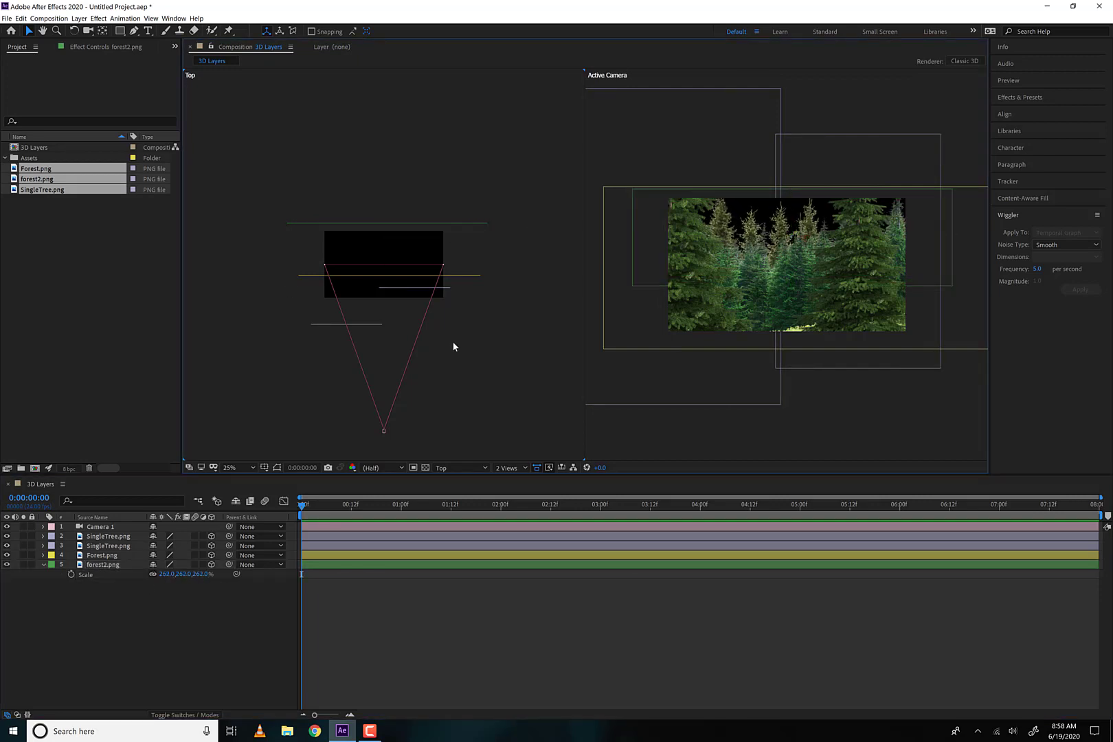
# Raise the Forest.png layer vertically in the Active Camera view and collapse the forest2.png properties
pyautogui.click(753, 288)
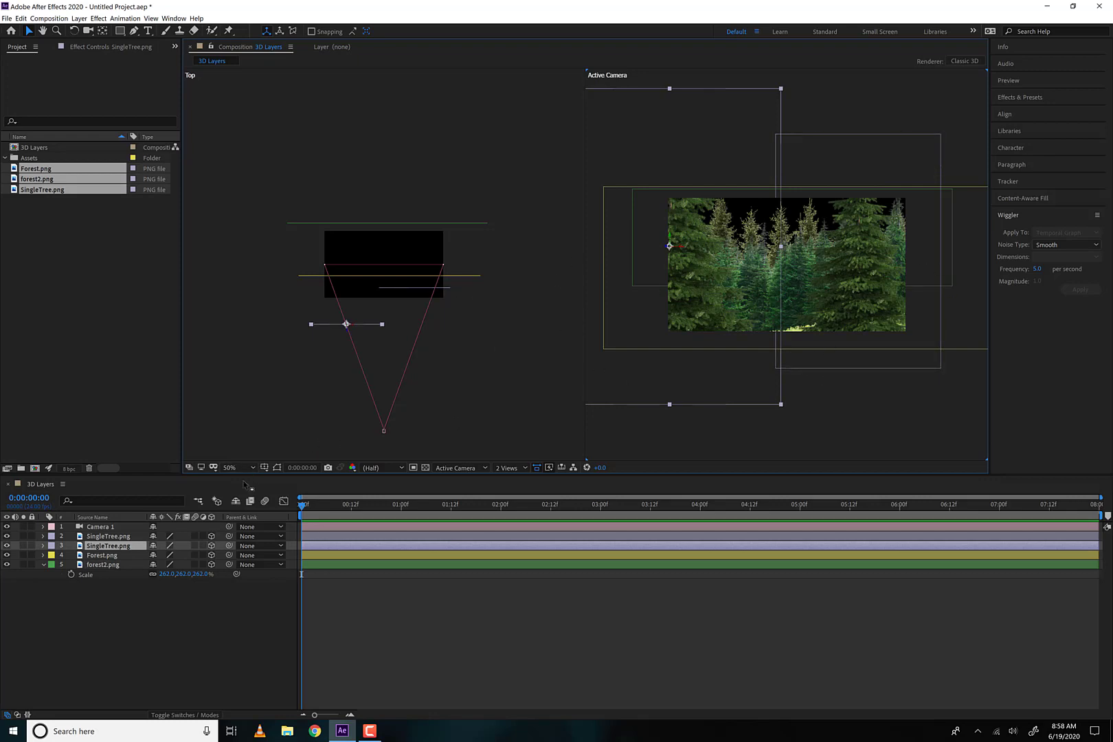
pyautogui.click(358, 278)
pyautogui.click(360, 279)
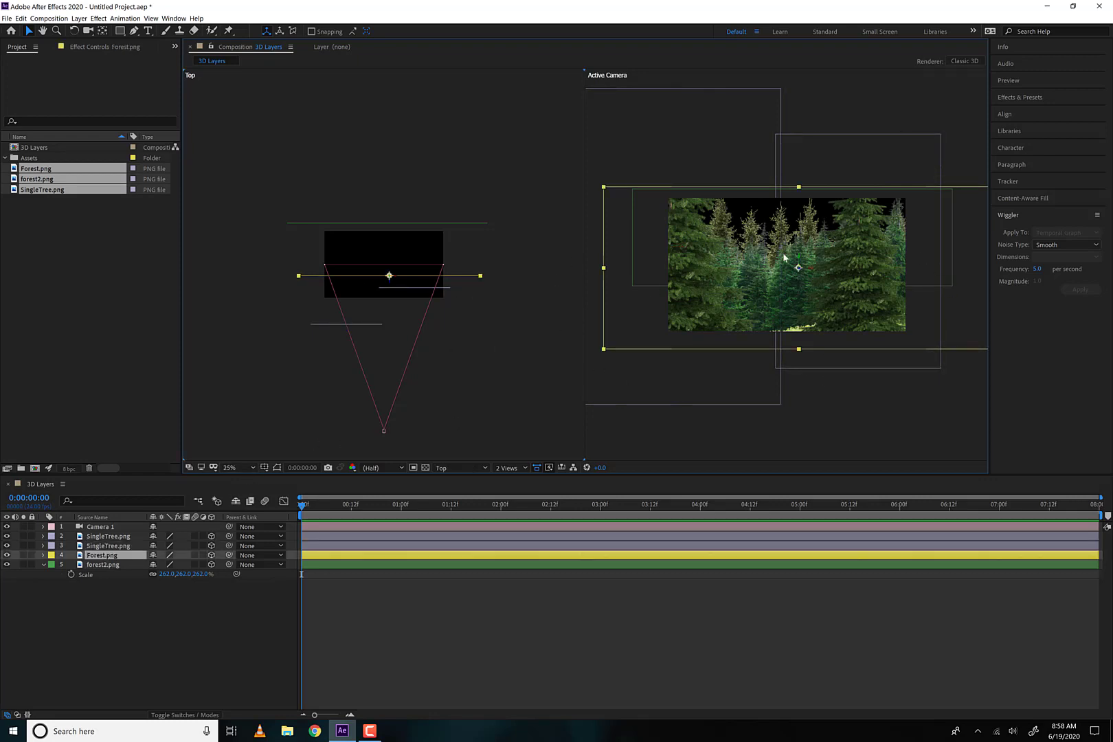
pyautogui.moveTo(798, 264); pyautogui.dragTo(798, 246)
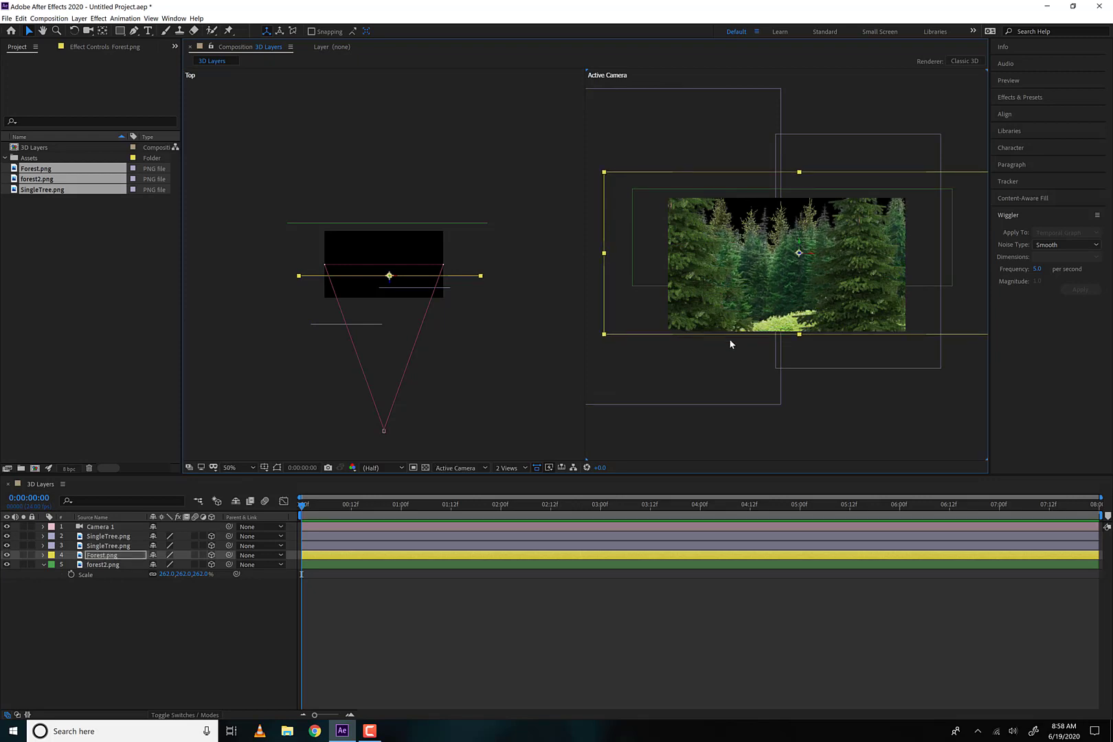
pyautogui.click(494, 312)
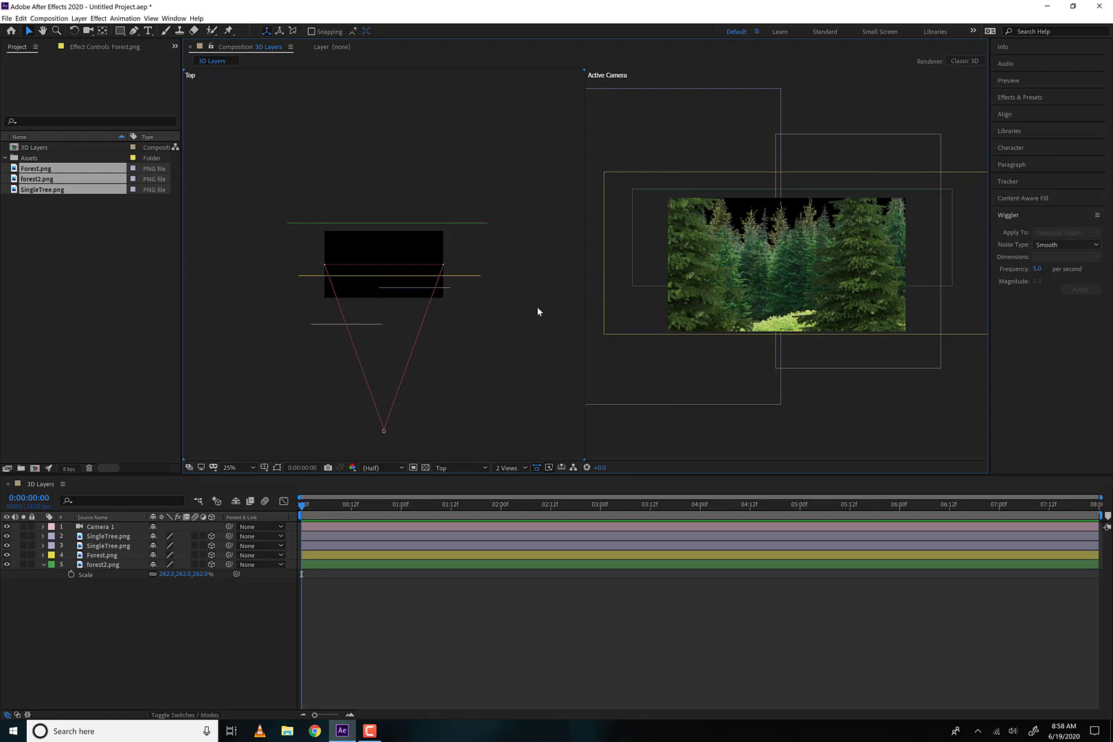
pyautogui.click(43, 564)
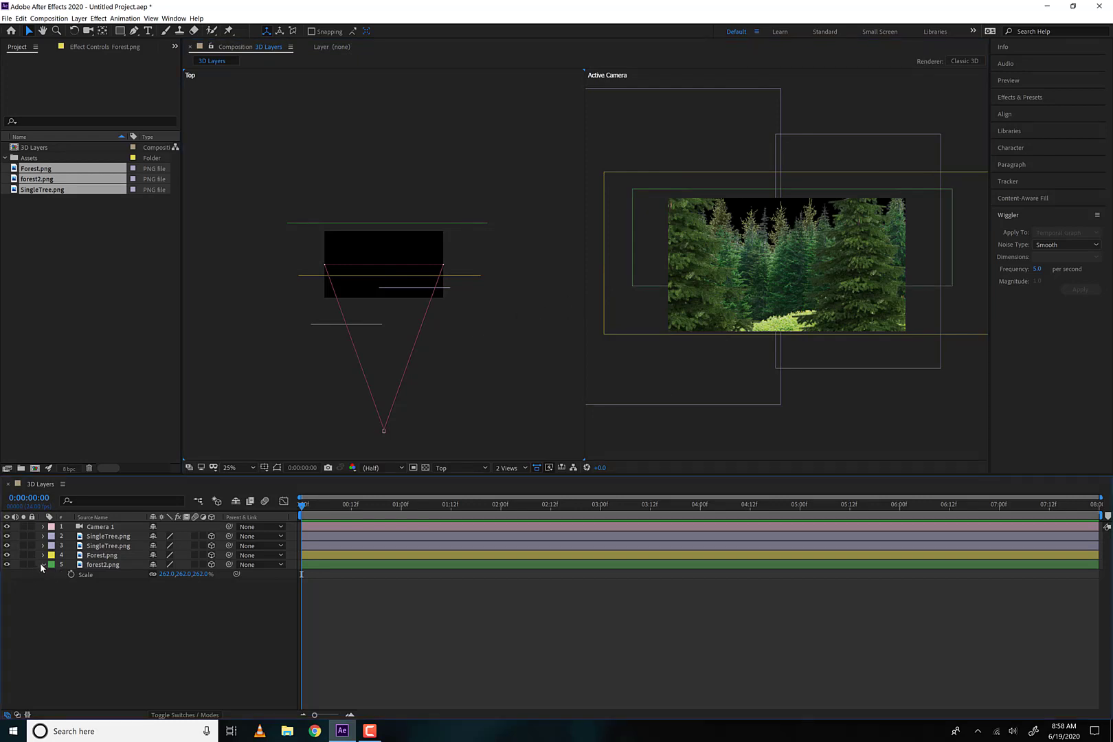
# Try out moving Camera 1 among the layers in the Top view
pyautogui.click(101, 527)
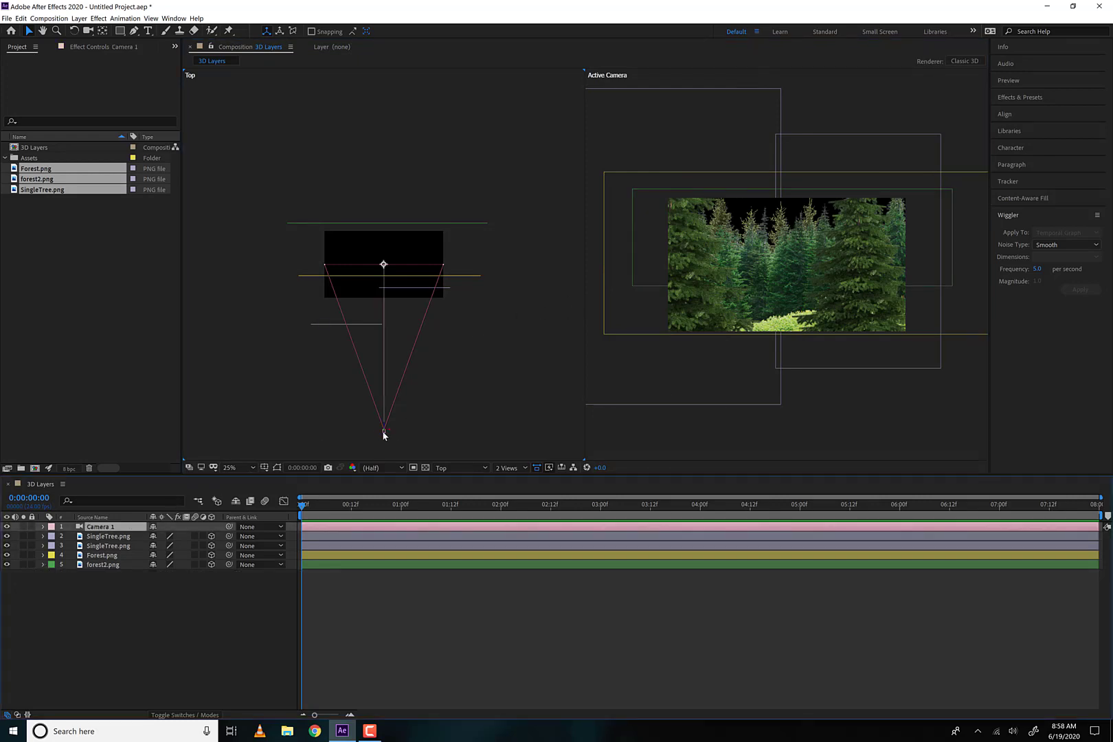
pyautogui.moveTo(383, 426)
pyautogui.mouseDown()
pyautogui.moveTo(378, 317)
pyautogui.moveTo(386, 423)
pyautogui.mouseUp()
pyautogui.click(401, 228)
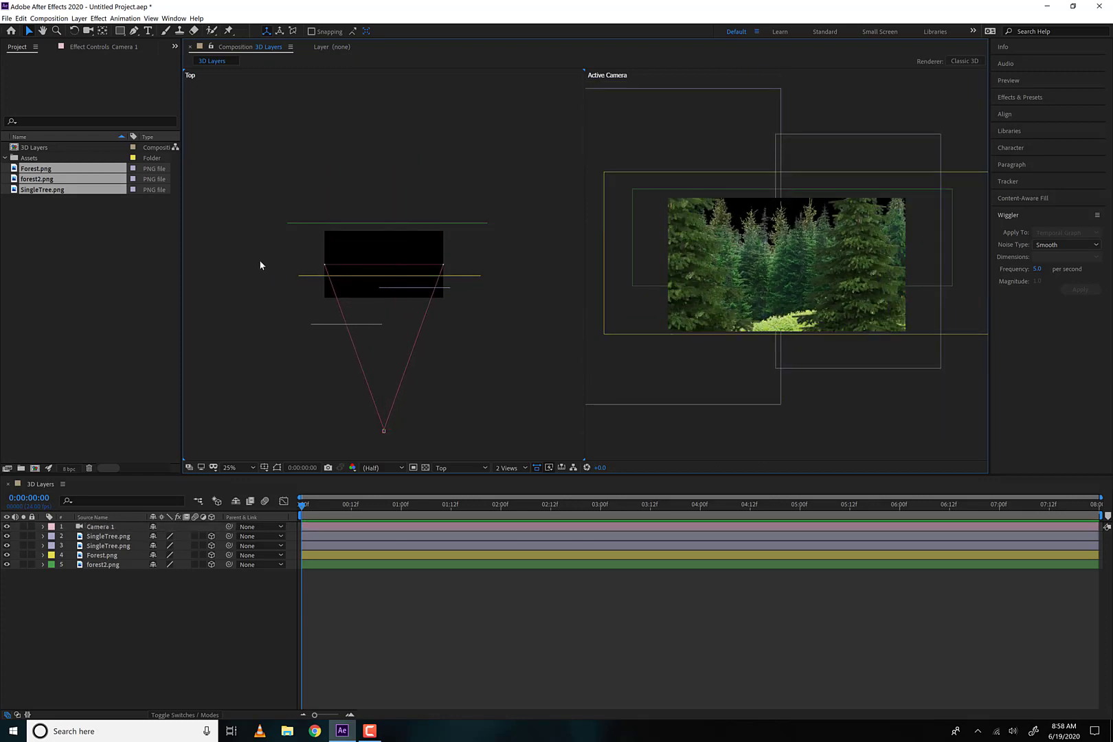
# Push the Forest.png layer farther from the camera in the Top view and scale it to 183%
pyautogui.moveTo(260, 262); pyautogui.dragTo(390, 247)
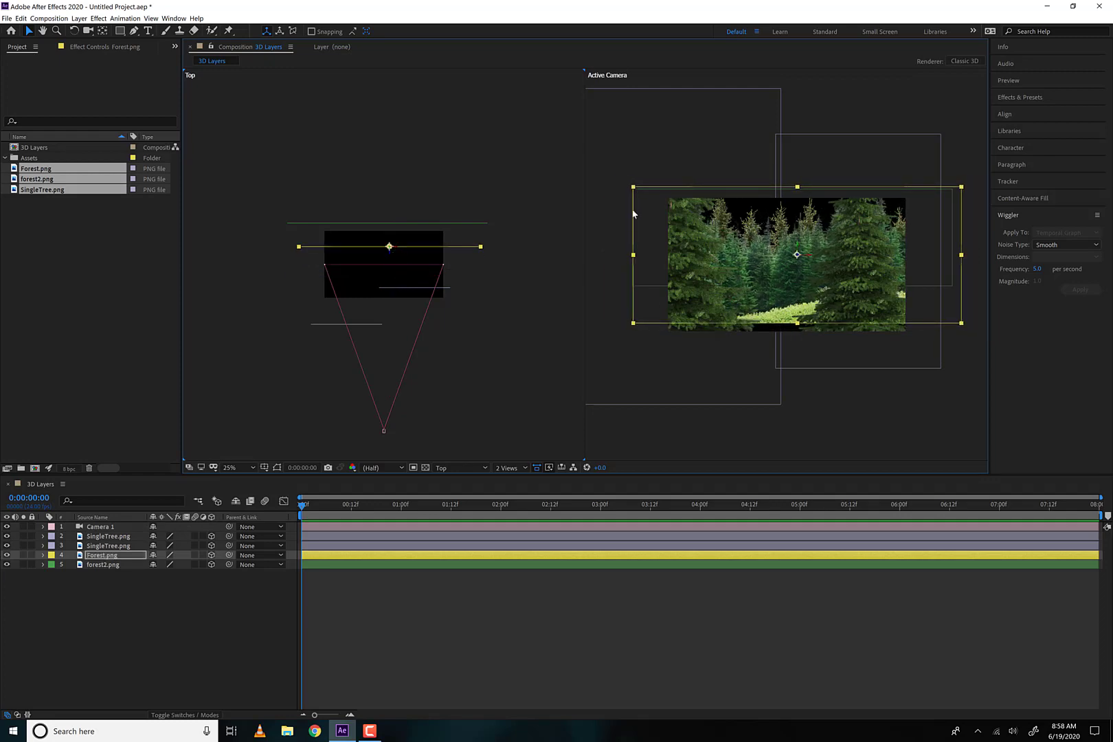
pyautogui.press('s')
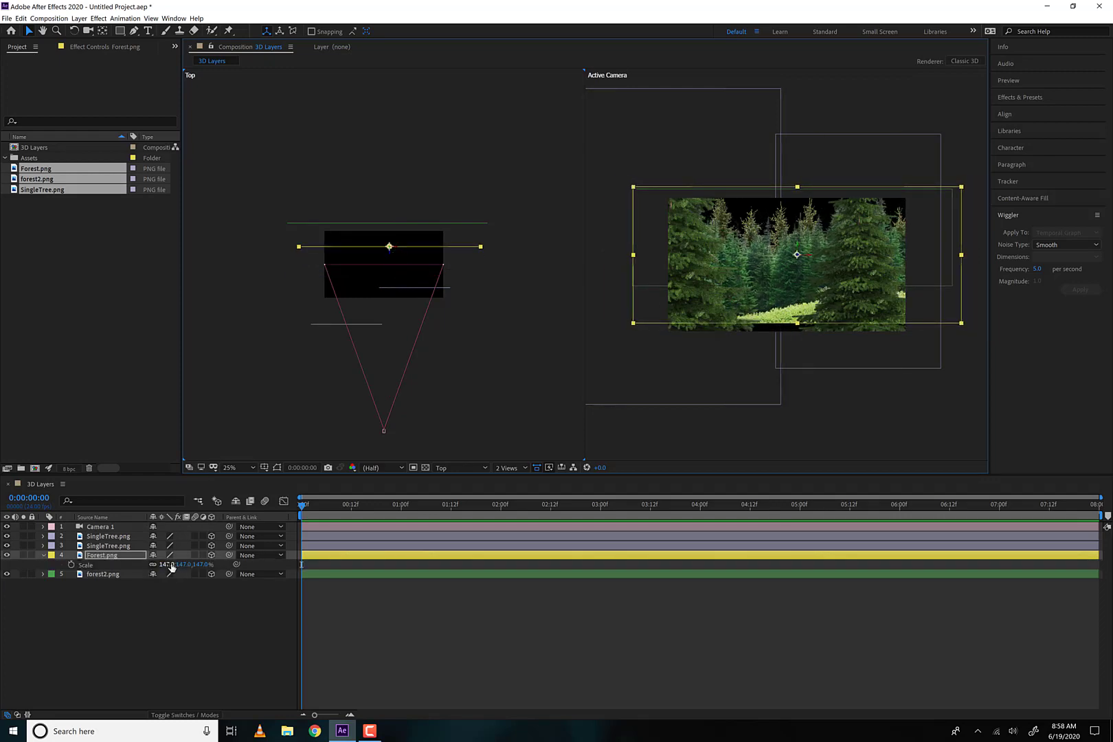
pyautogui.moveTo(178, 564); pyautogui.dragTo(188, 564)
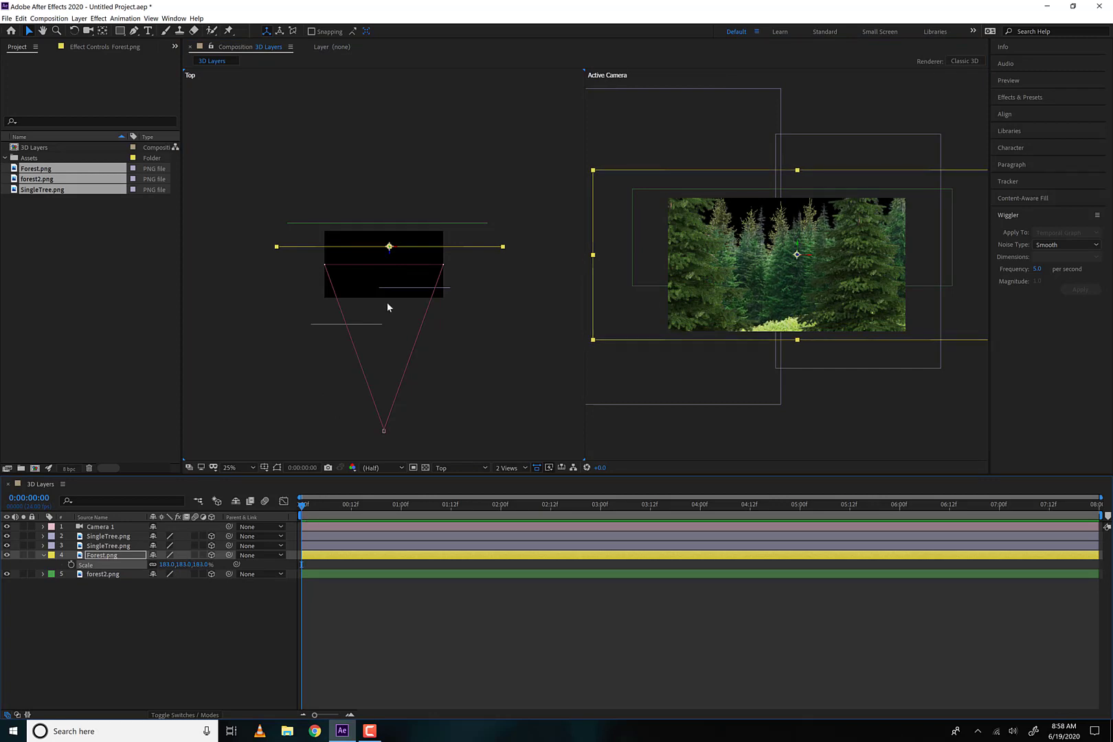
# Move Camera 1 forward toward the trees in the Top view, to a Z position of about -2367
pyautogui.click(385, 431)
pyautogui.moveTo(384, 427); pyautogui.dragTo(391, 387)
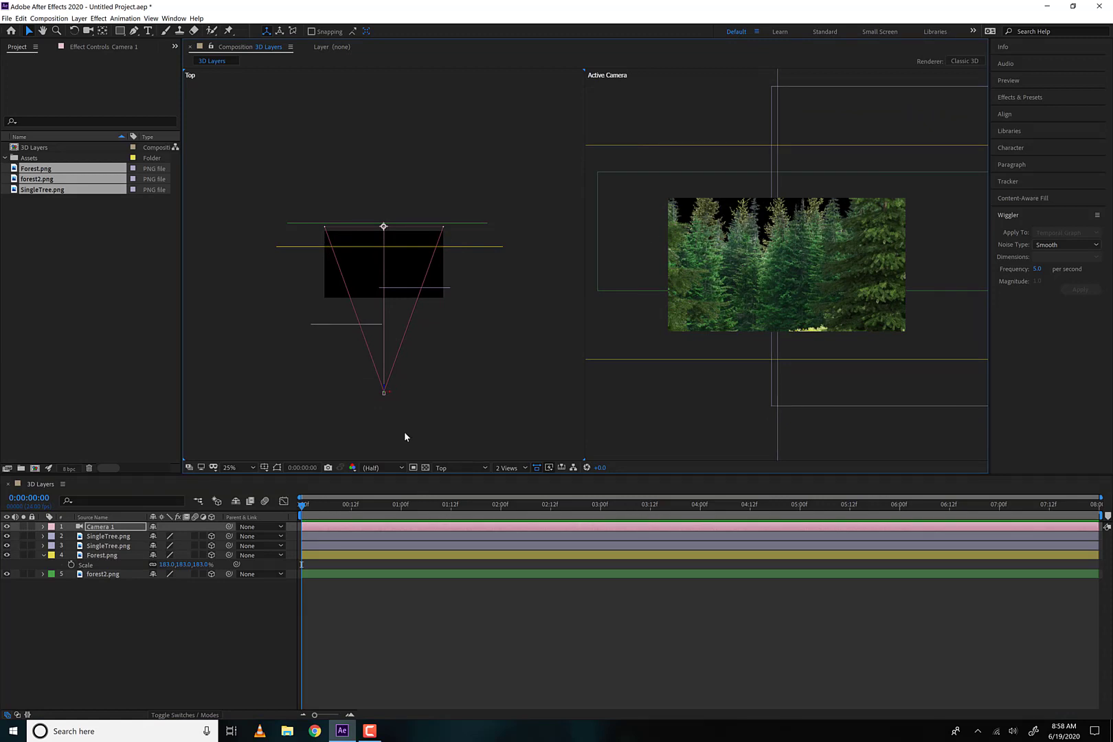
pyautogui.moveTo(385, 389); pyautogui.dragTo(422, 410)
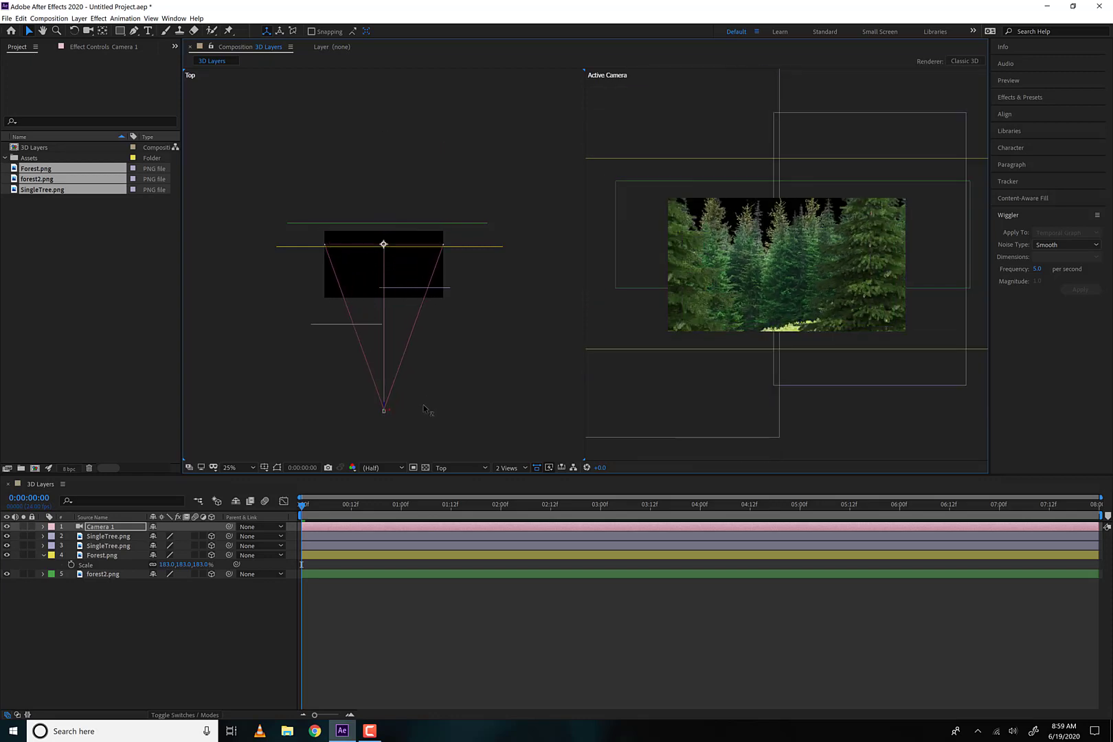
# Move the original SingleTree.png layer closer to the camera and inward in the Top view, filling the frame's left edge
pyautogui.click(677, 276)
pyautogui.click(868, 290)
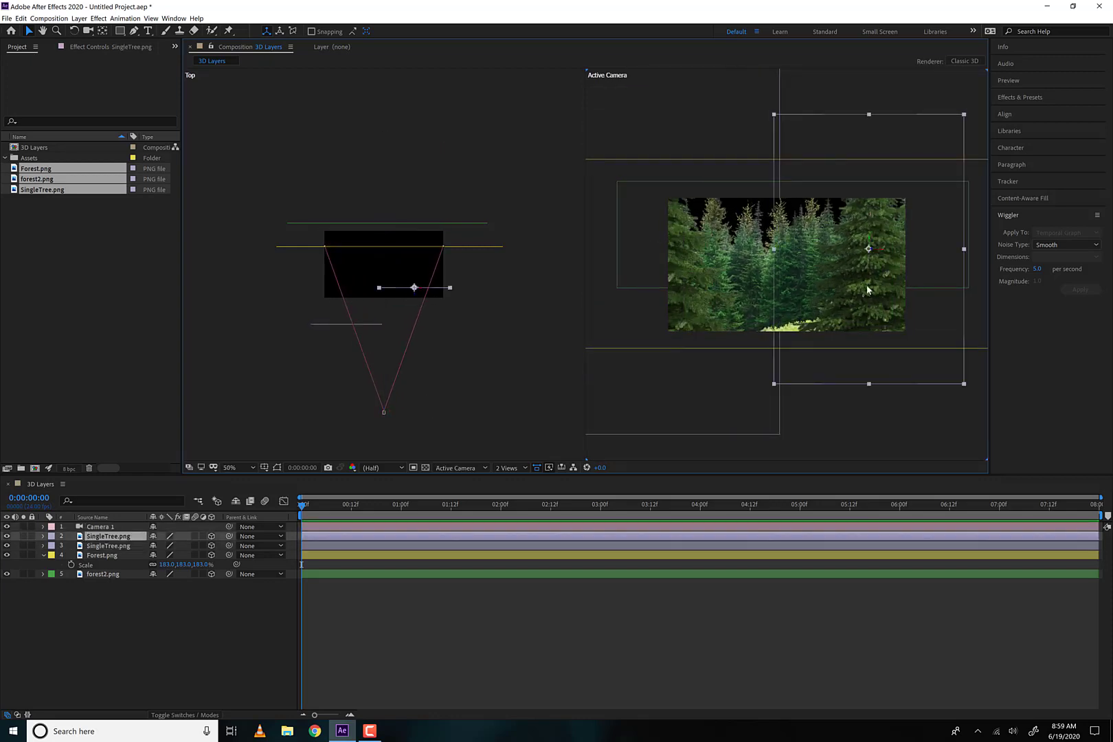
pyautogui.click(365, 328)
pyautogui.click(347, 330)
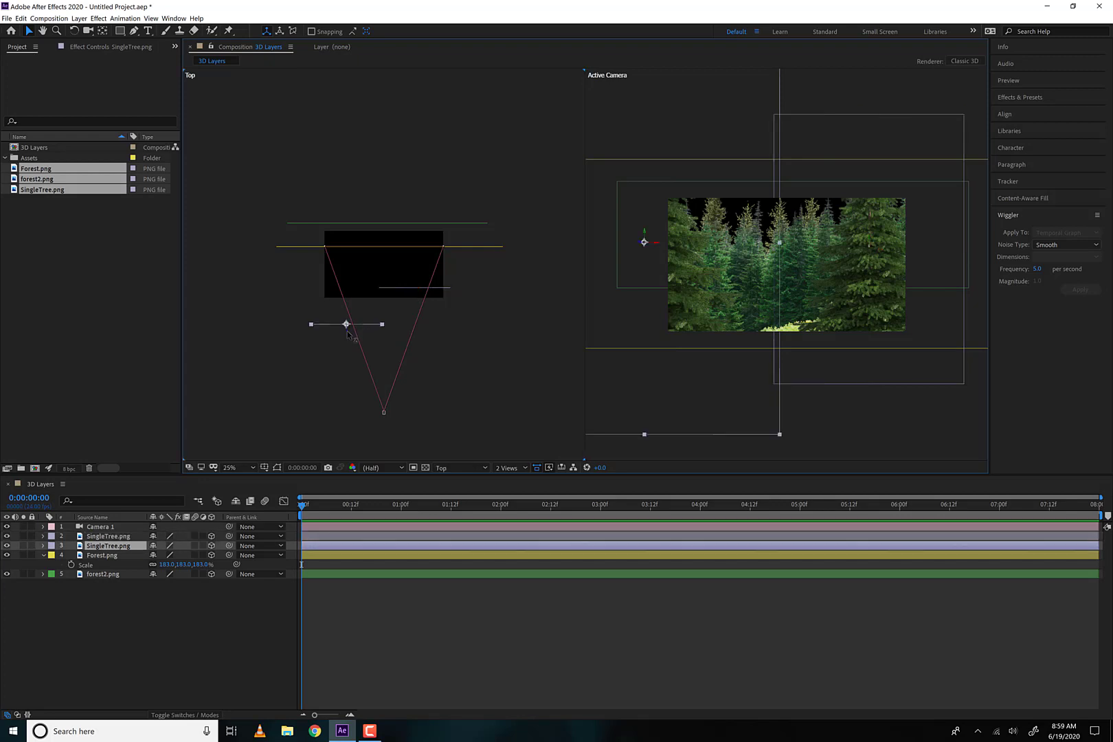
pyautogui.moveTo(348, 333); pyautogui.dragTo(368, 340)
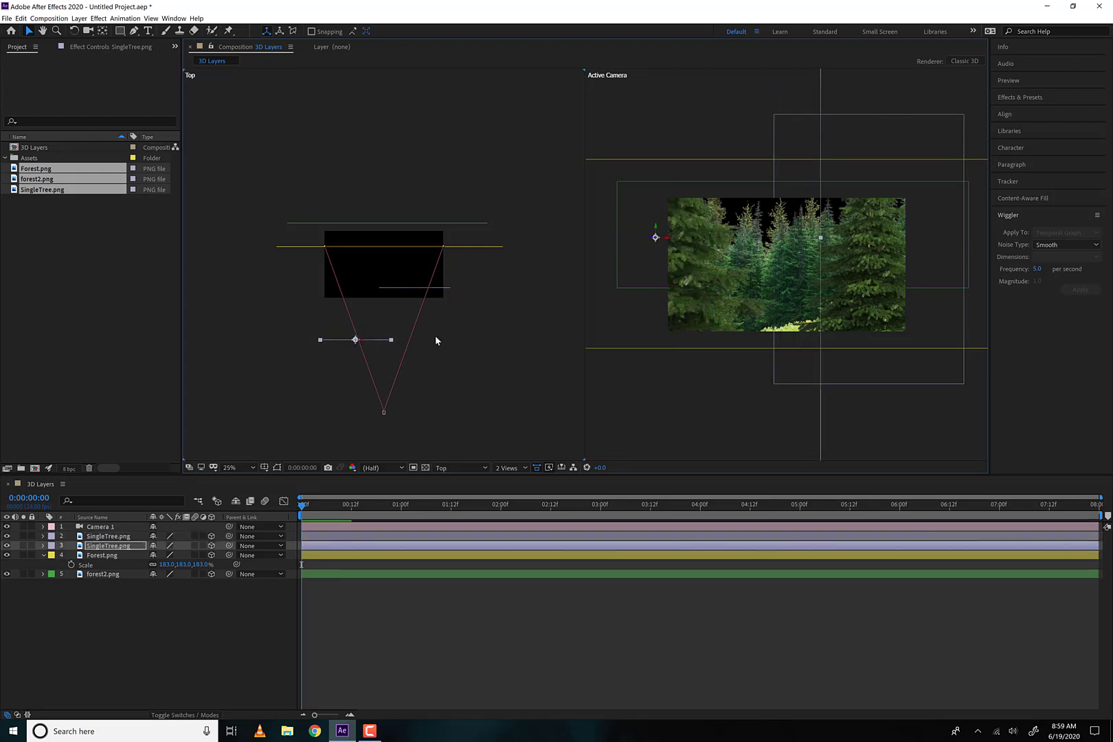
# Animate Camera 1's Position from the first frame, moving it forward to a Z of about -1503 at 0:00:00:23, and preview the move
pyautogui.click(384, 413)
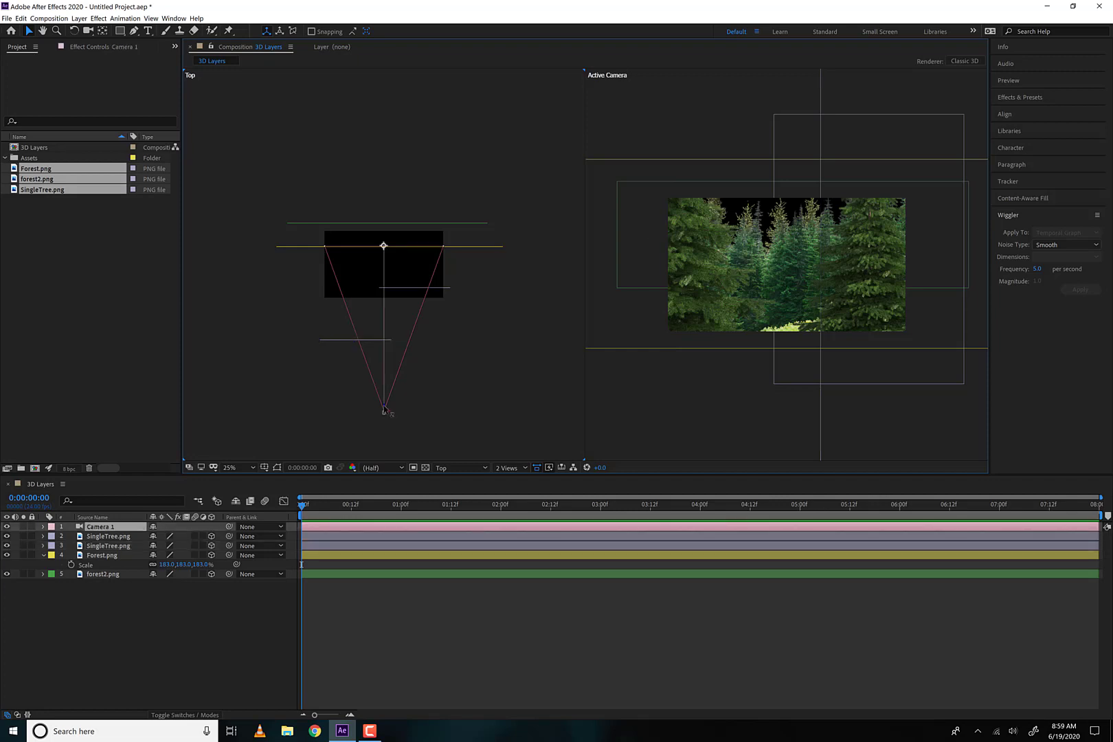
pyautogui.moveTo(383, 411)
pyautogui.mouseDown()
pyautogui.moveTo(389, 356)
pyautogui.moveTo(384, 410)
pyautogui.mouseUp()
pyautogui.click(41, 528)
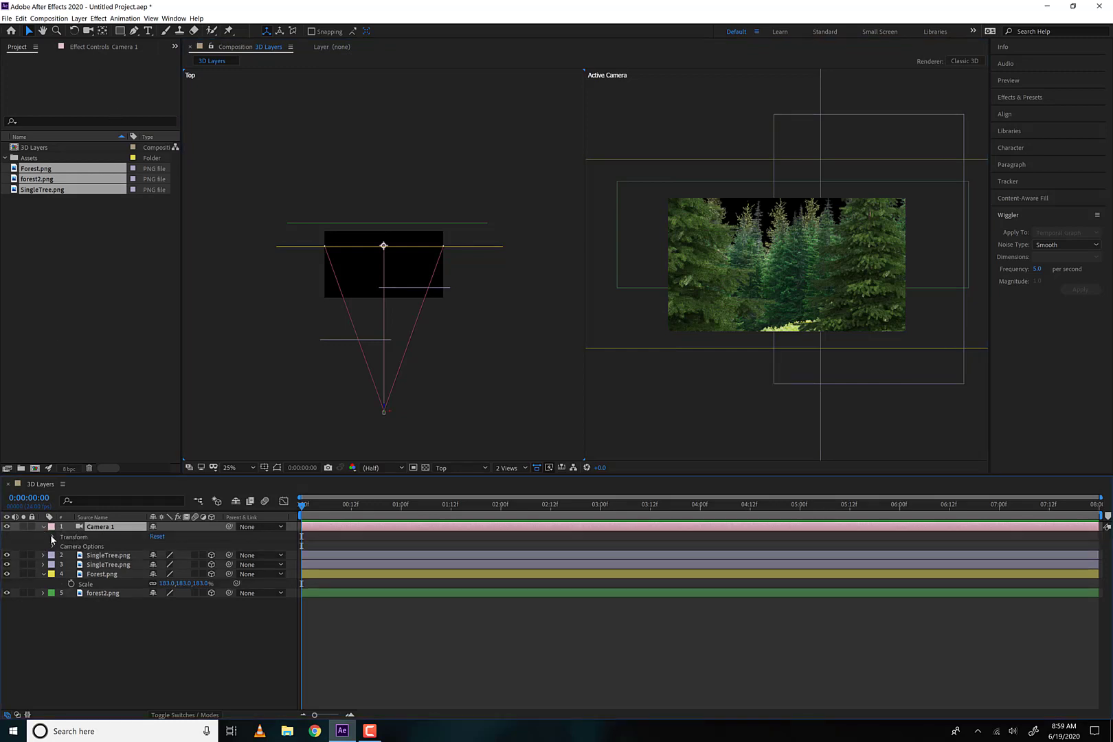
pyautogui.click(52, 538)
pyautogui.click(85, 558)
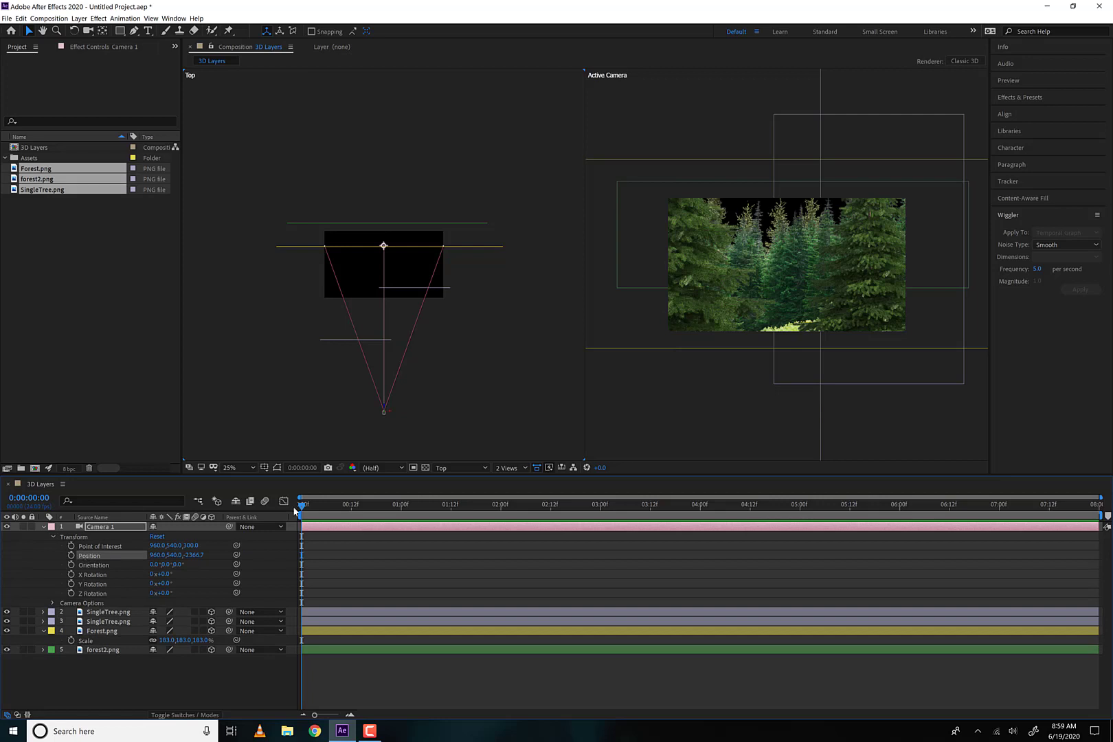
pyautogui.click(72, 556)
pyautogui.moveTo(334, 516); pyautogui.dragTo(398, 514)
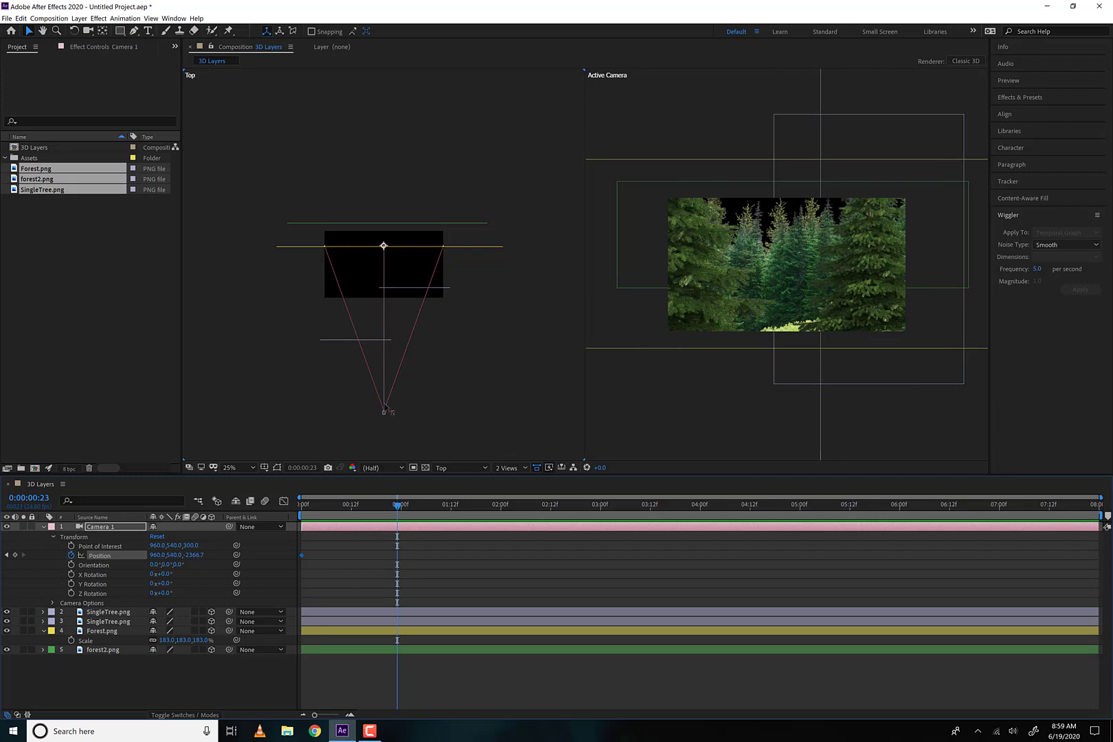
pyautogui.moveTo(385, 405); pyautogui.dragTo(391, 354)
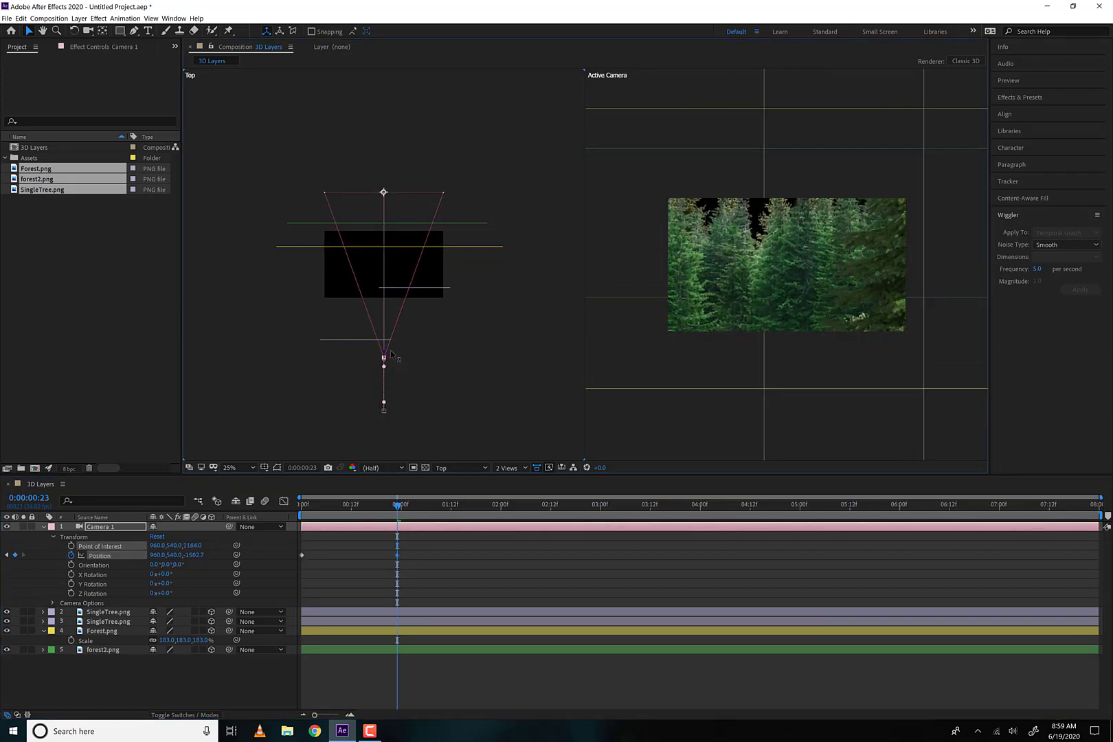
pyautogui.moveTo(398, 505); pyautogui.dragTo(262, 517)
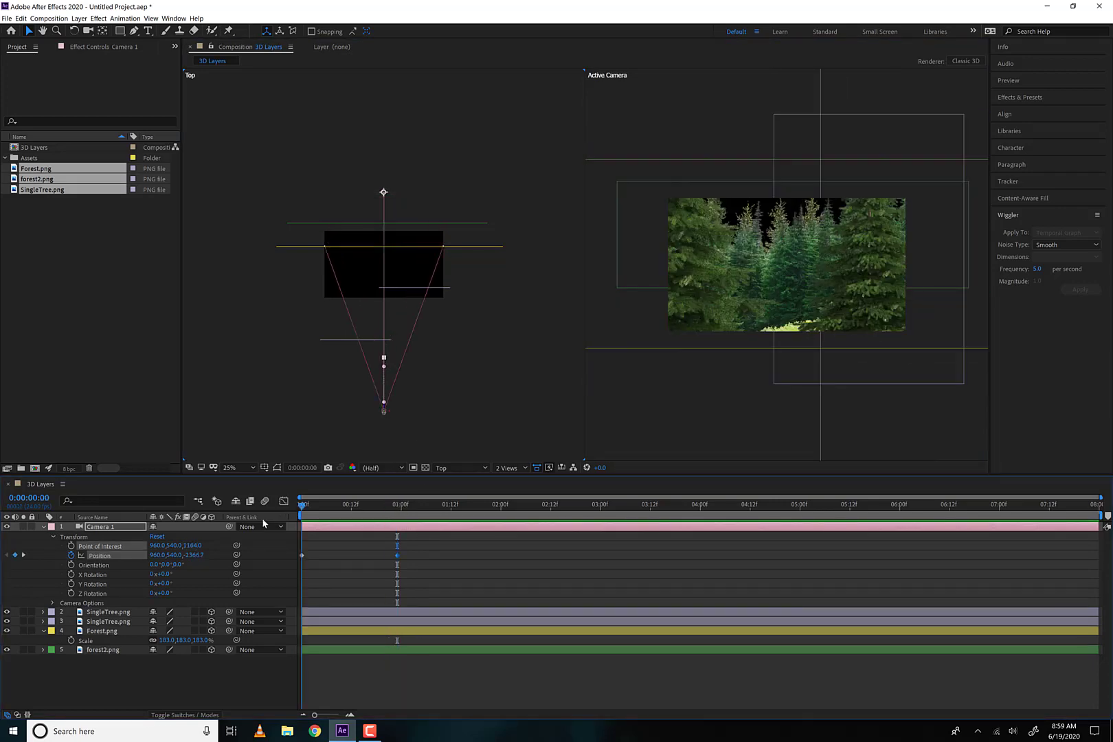
pyautogui.press('space')
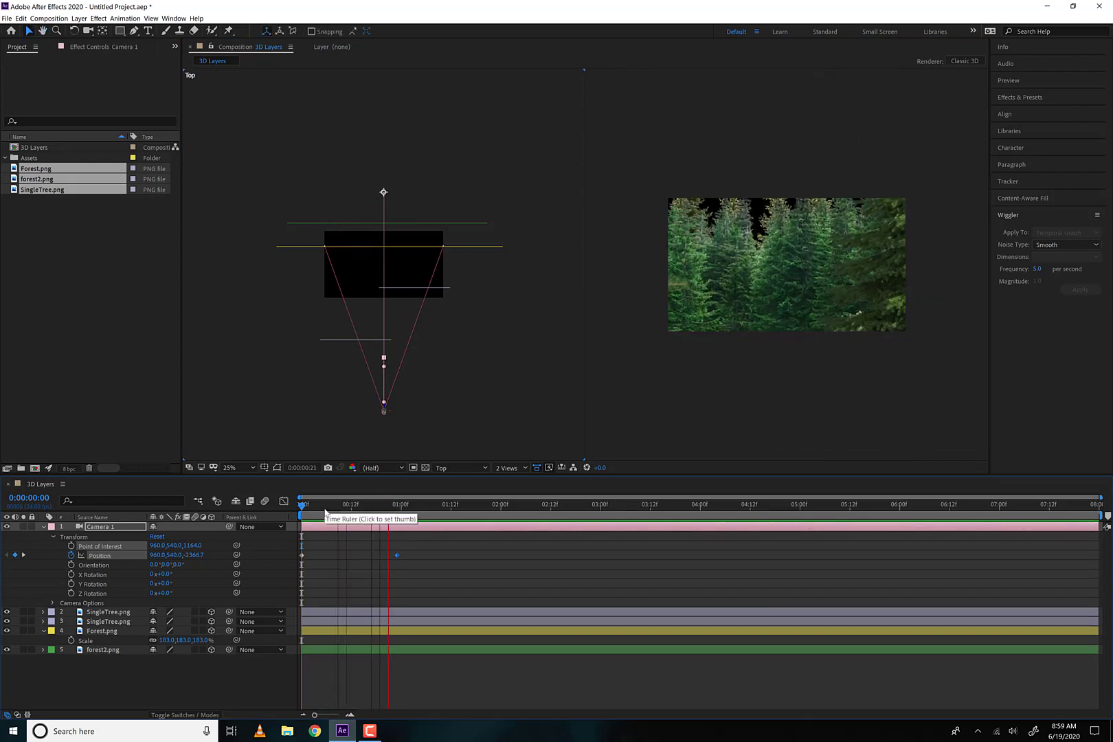
pyautogui.press('space')
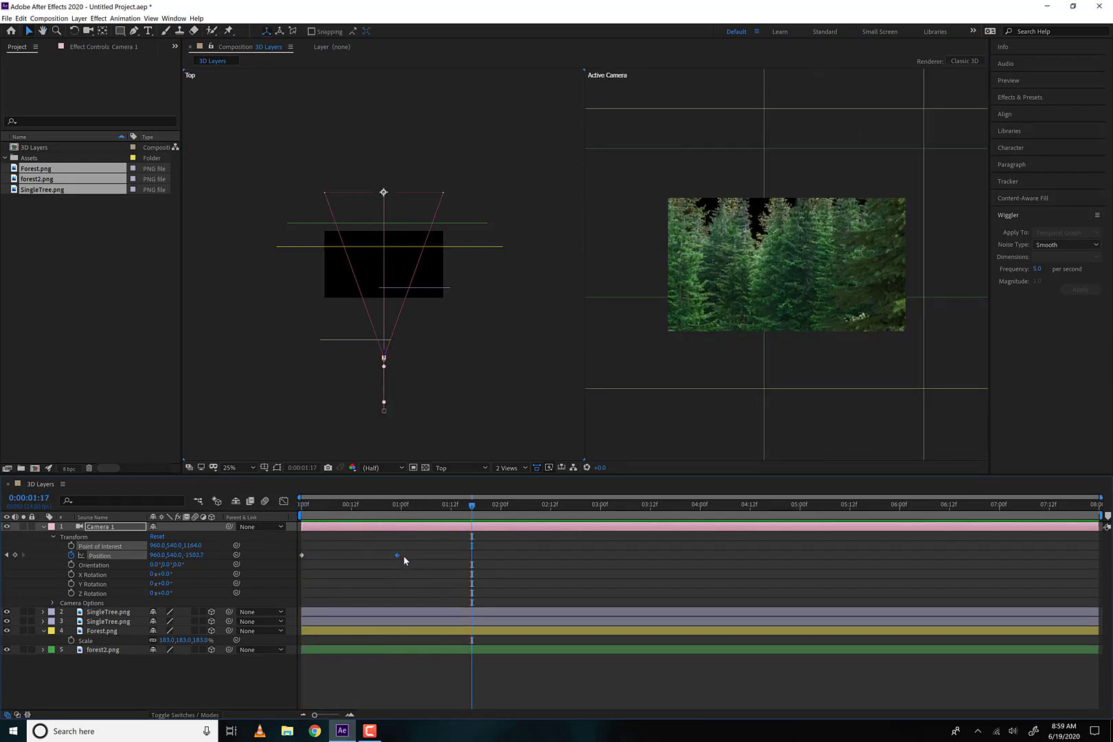
# Slow the camera move by shifting its second Position keyframe to about 2.4 seconds, and preview it from the start
pyautogui.moveTo(399, 555); pyautogui.dragTo(564, 565)
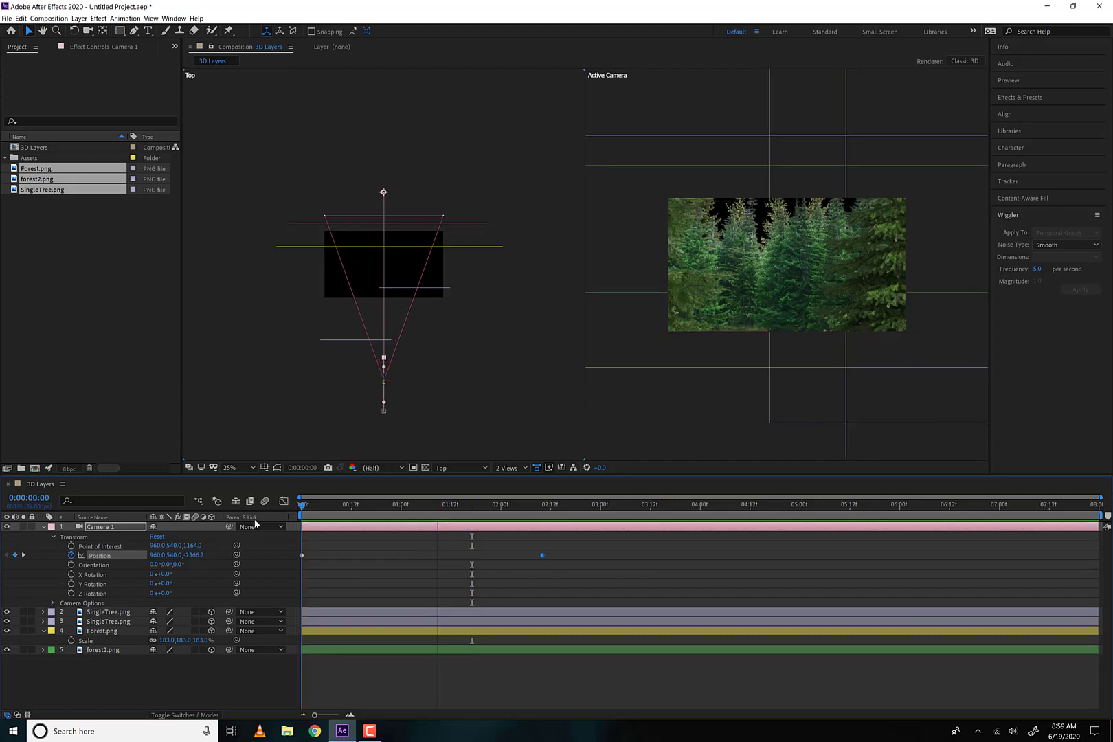
pyautogui.press('Home')
pyautogui.press('space')
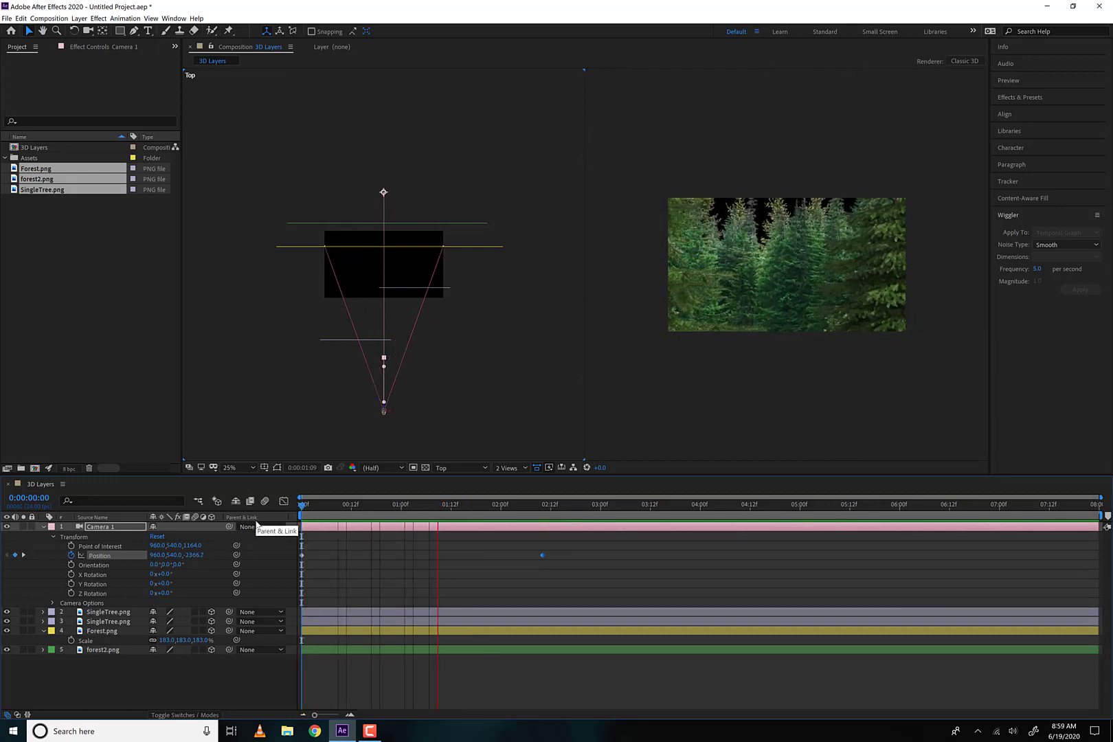
pyautogui.press('space')
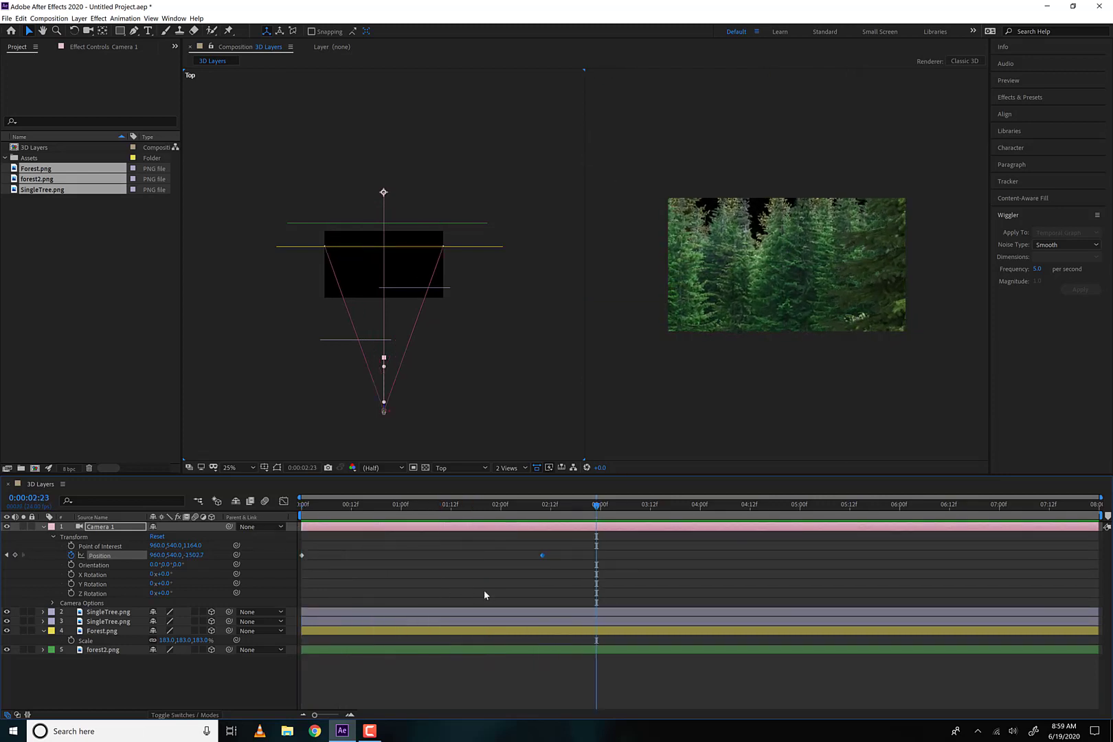
# Try orbiting Camera 1 in the Active Camera view at 0:00:00:14 with the Unified Camera tool, undoing each attempt
pyautogui.moveTo(534, 508); pyautogui.dragTo(361, 522)
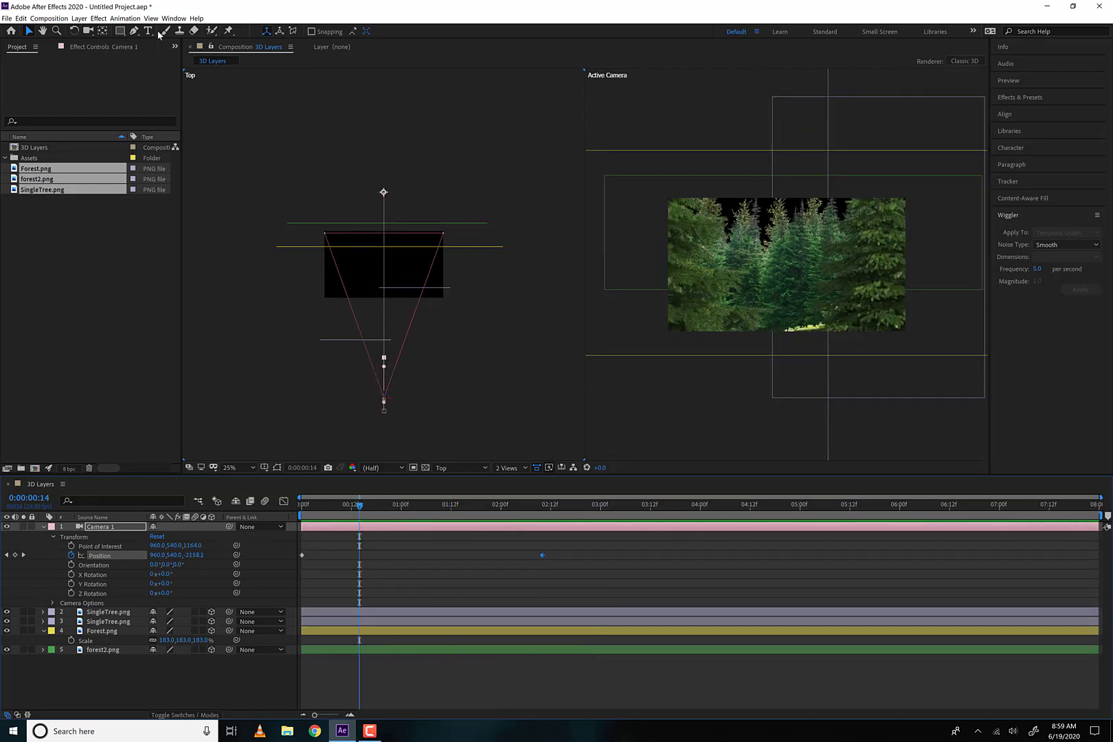
pyautogui.click(89, 31)
pyautogui.moveTo(771, 295); pyautogui.dragTo(818, 294)
pyautogui.hotkey('ctrl', 'z')
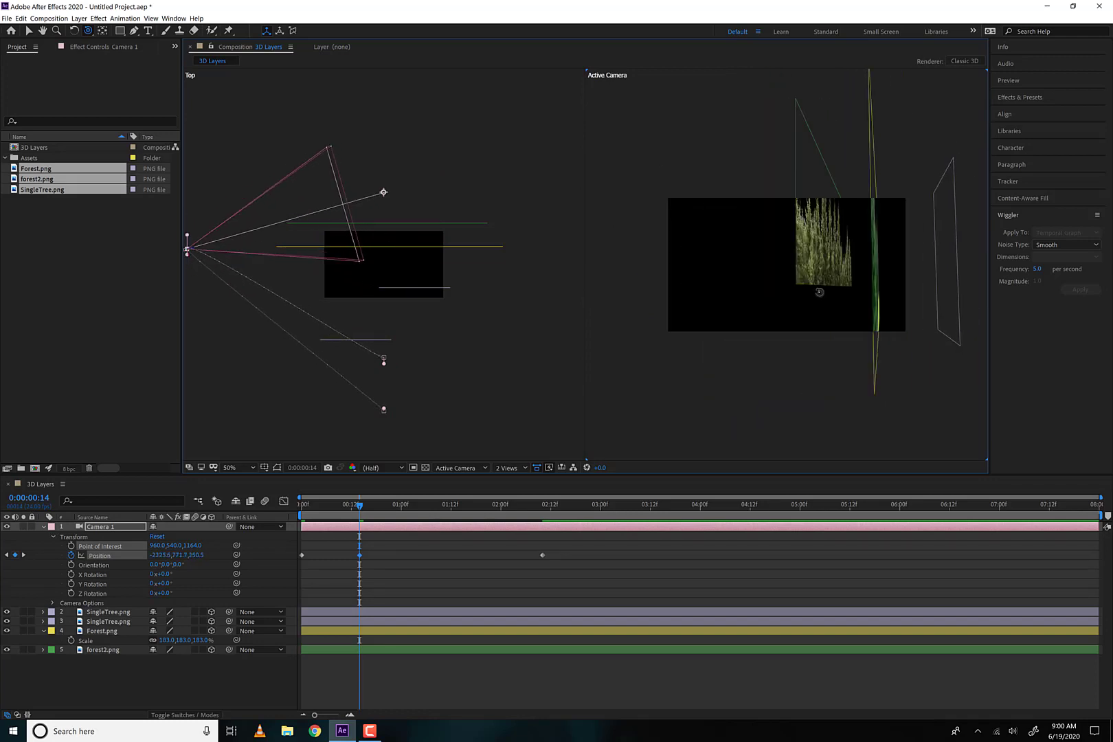
pyautogui.hotkey('ctrl', 'z')
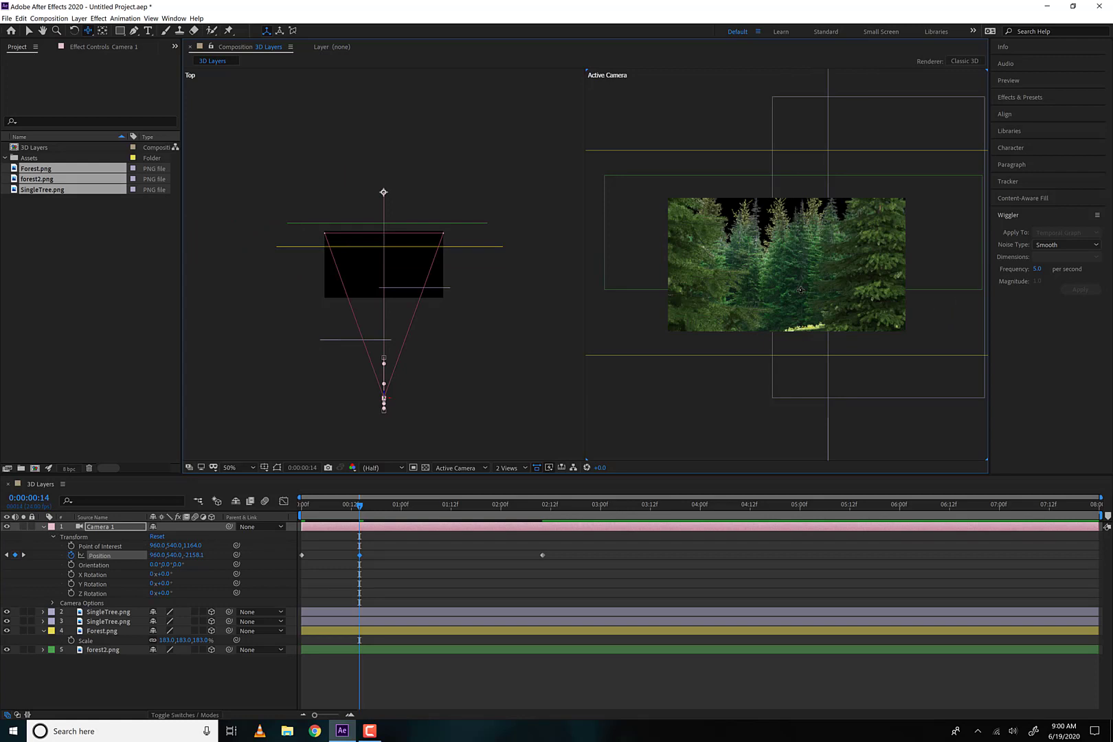
pyautogui.moveTo(801, 290); pyautogui.dragTo(794, 285)
pyautogui.hotkey('ctrl', 'z')
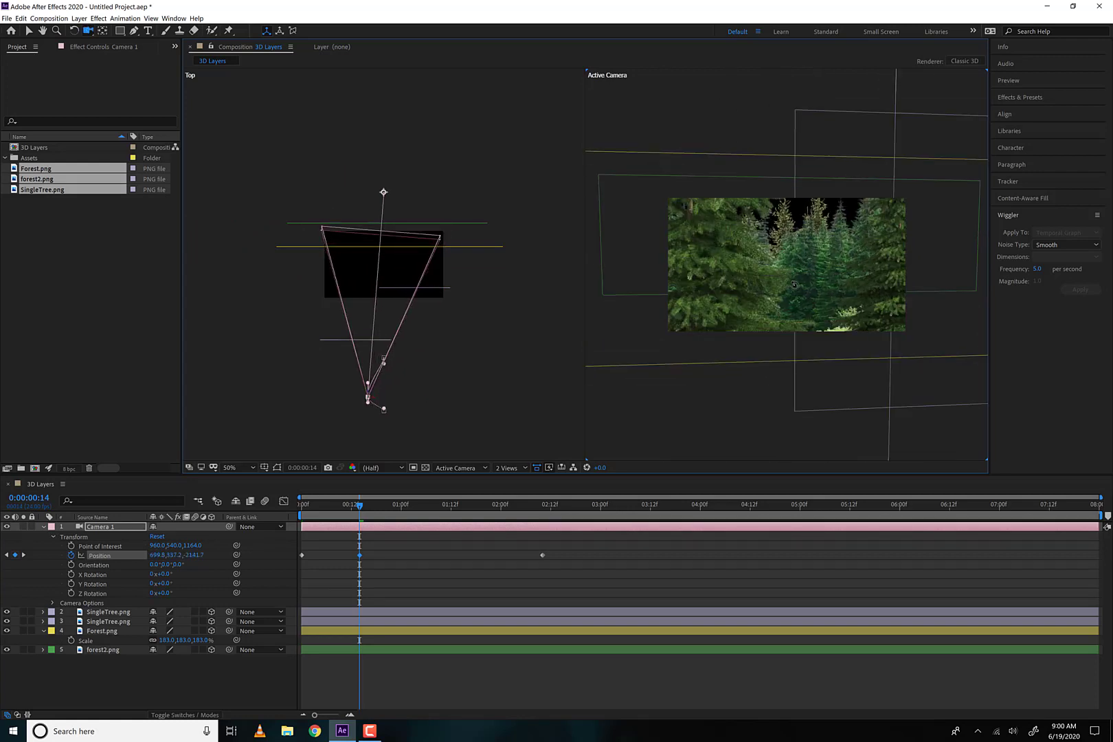
pyautogui.hotkey('ctrl', 'z')
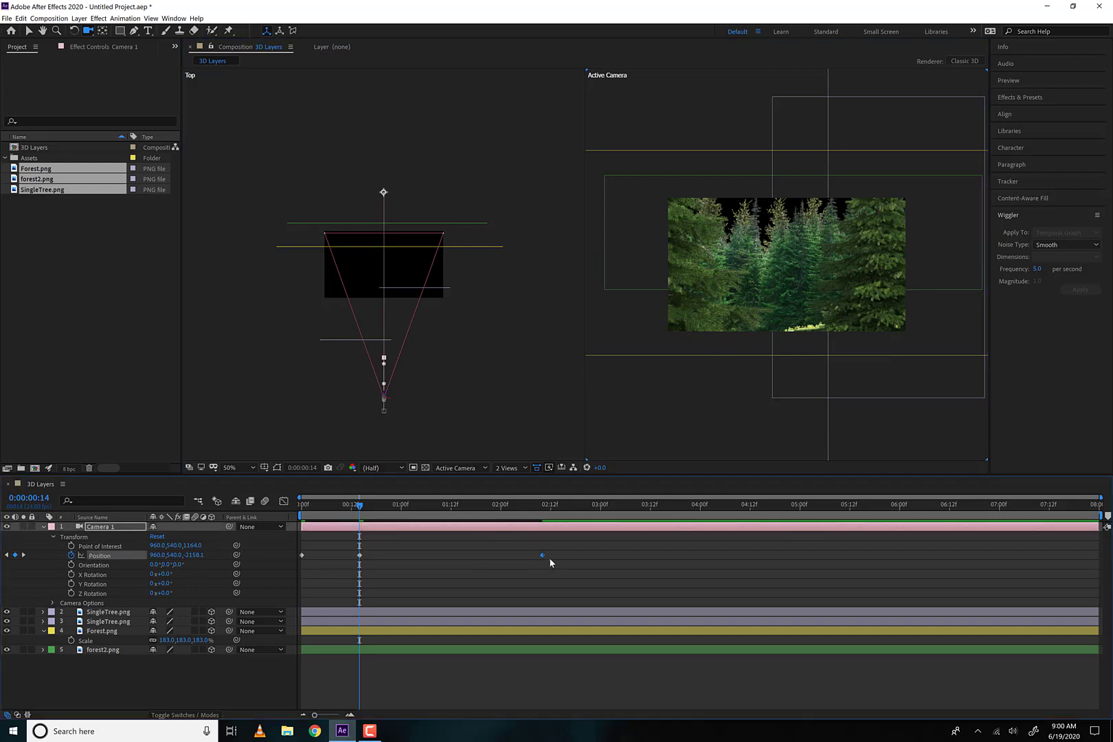
# Clear all of Camera 1's Position keyframes and set a fresh Position keyframe at the first frame
pyautogui.click(336, 562)
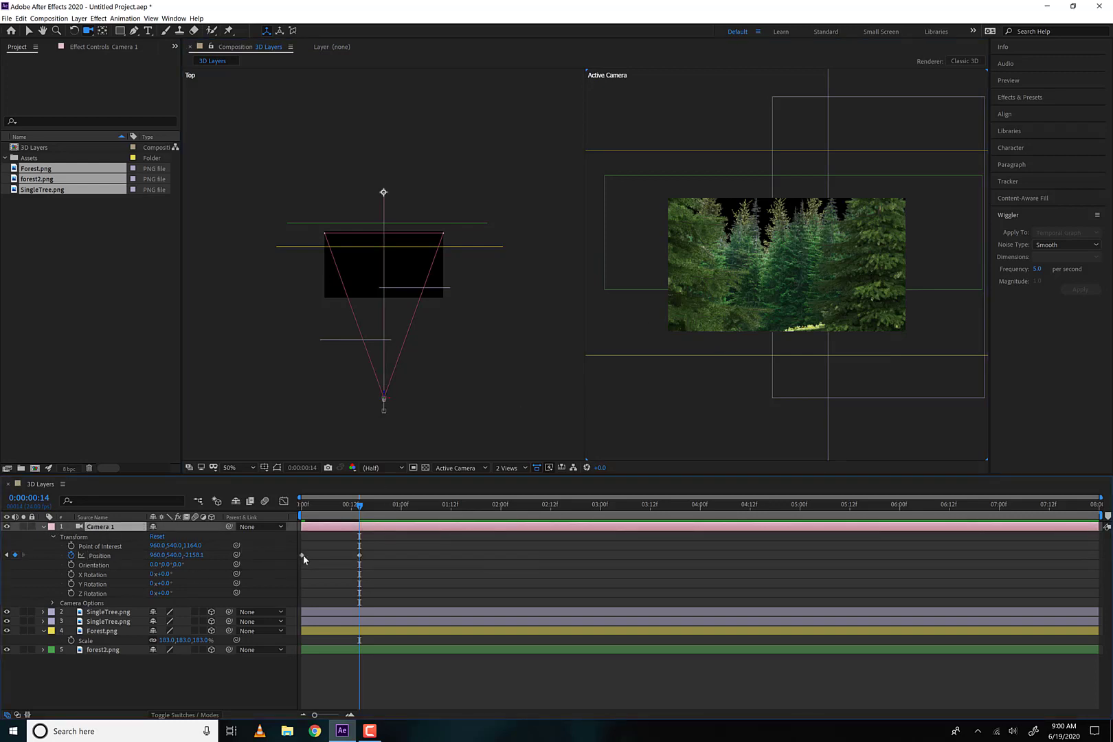
pyautogui.click(301, 555)
pyautogui.press('Delete')
pyautogui.moveTo(339, 517); pyautogui.dragTo(302, 516)
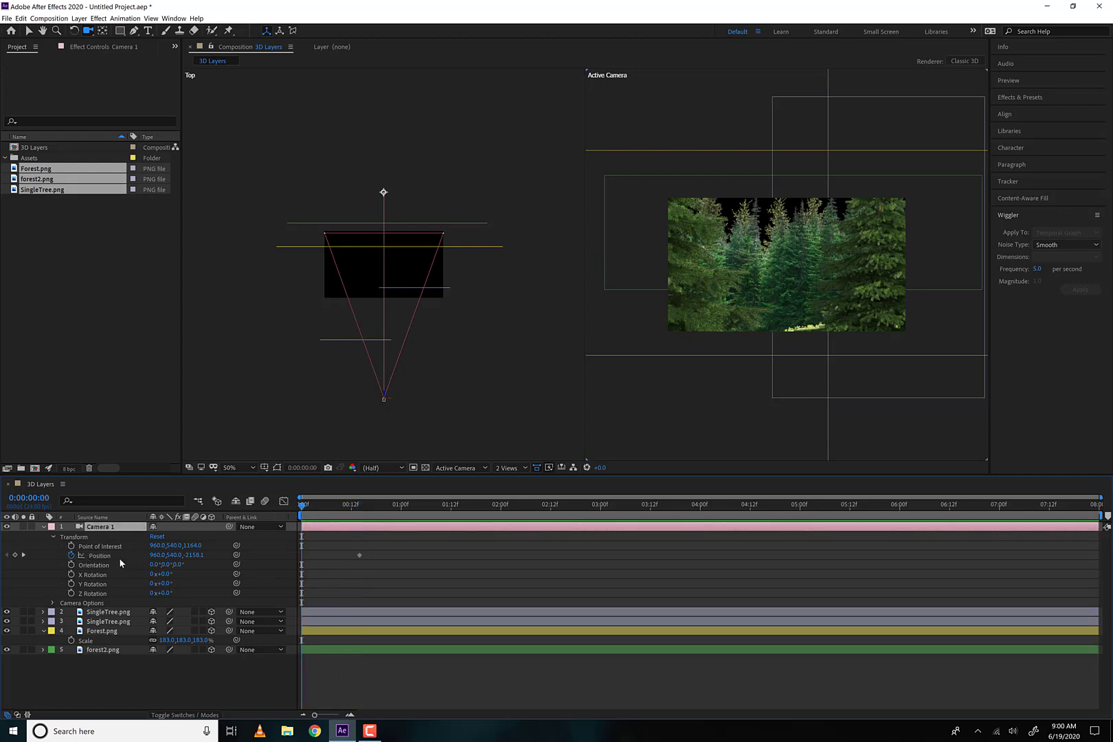
pyautogui.click(72, 556)
pyautogui.click(72, 557)
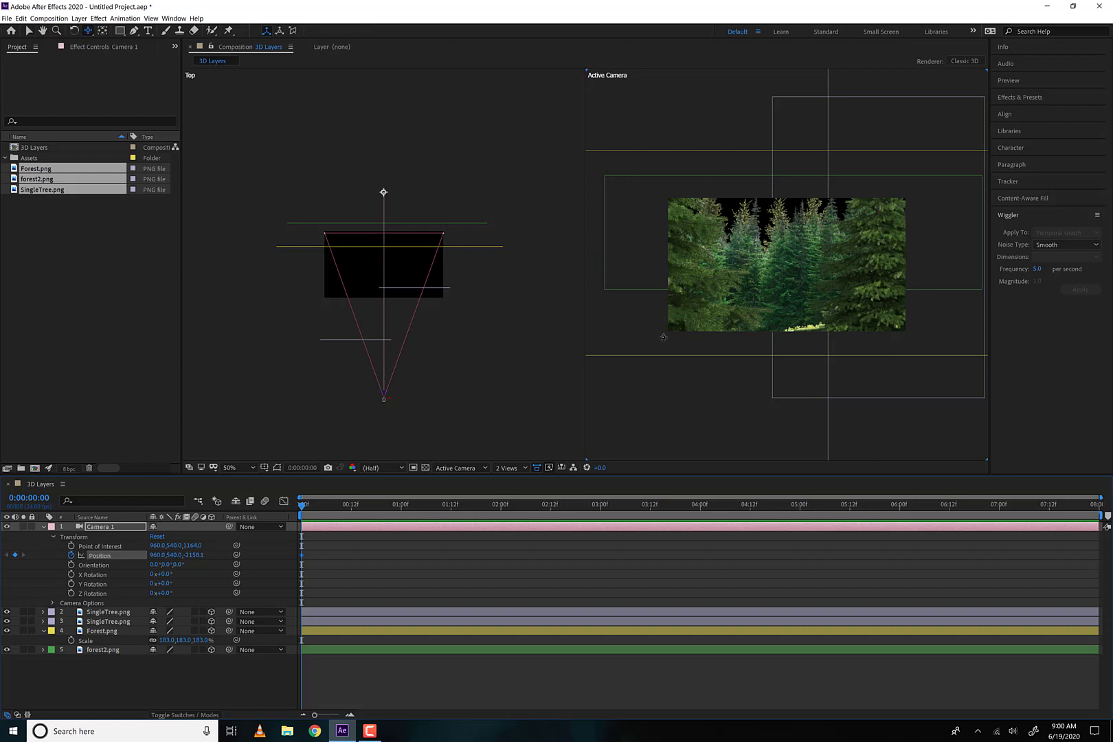
# Track Camera 1 sideways to an X position of about 1565 at 0:00:02:20, and preview the move from the start
pyautogui.moveTo(311, 508); pyautogui.dragTo(585, 506)
pyautogui.moveTo(753, 313); pyautogui.dragTo(700, 313)
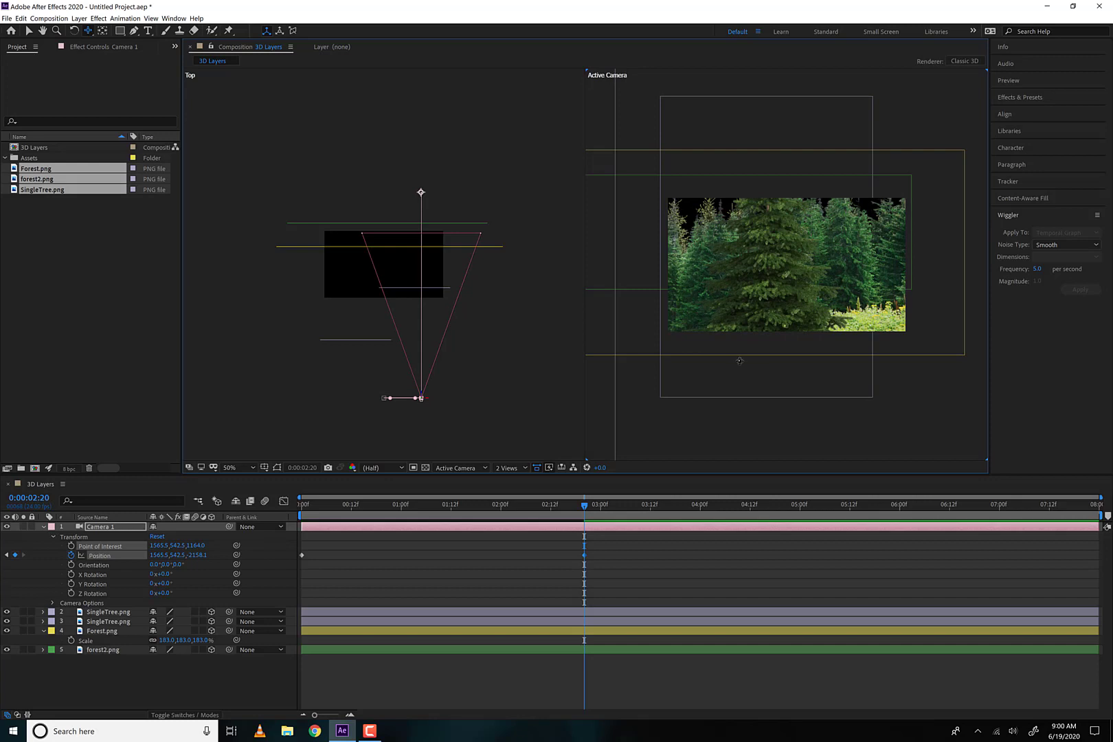
pyautogui.press('Home')
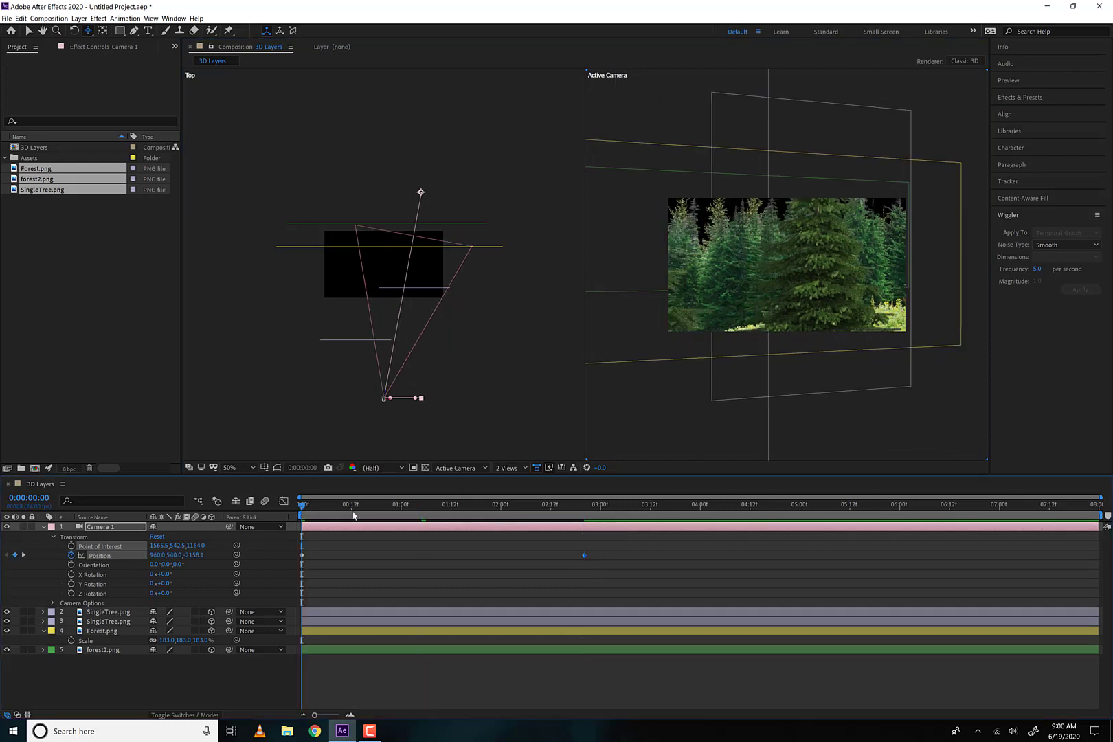
pyautogui.press('space')
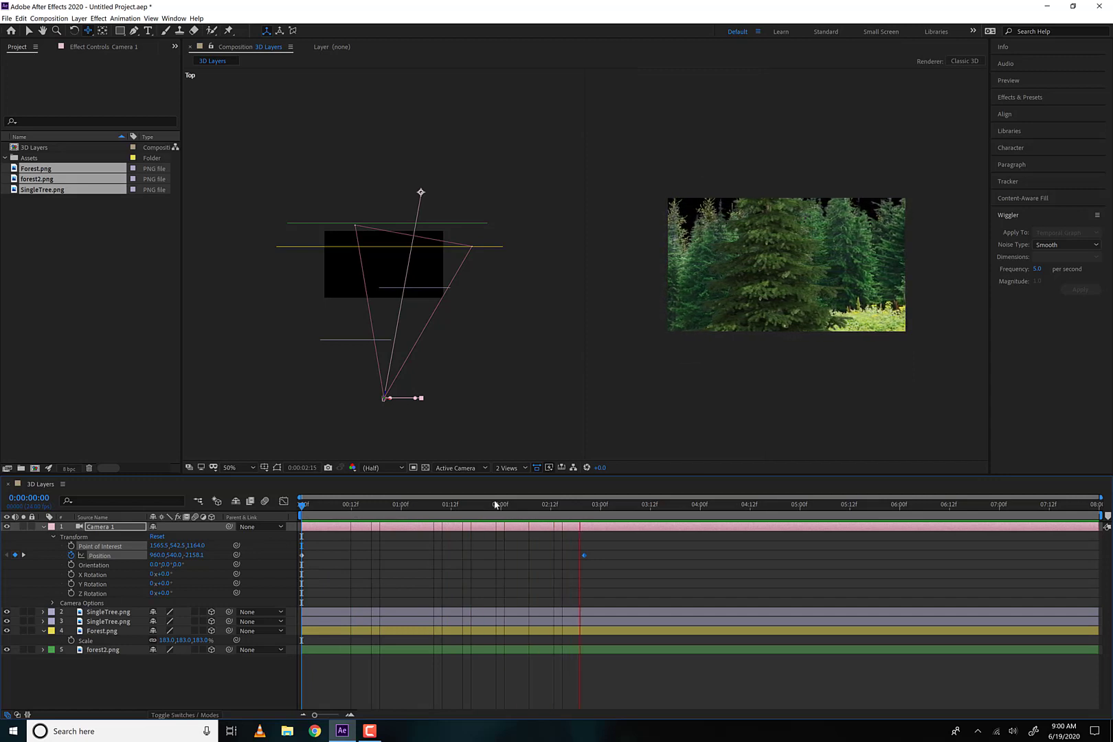
pyautogui.press('space')
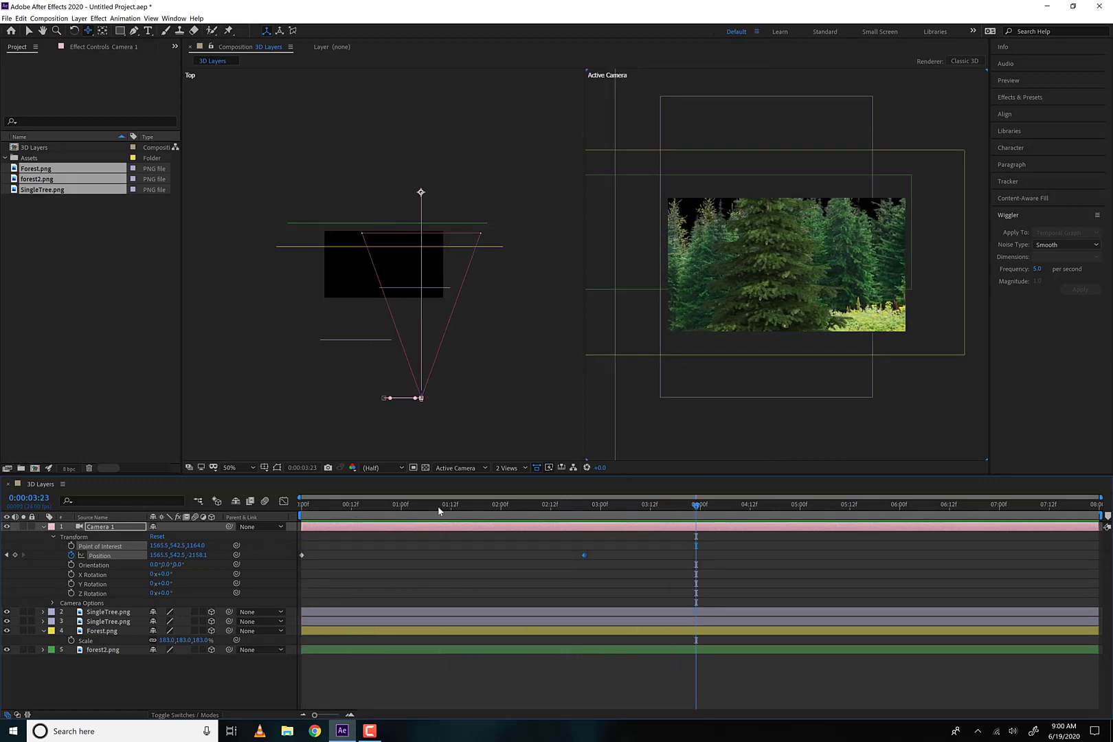
# Replay the sideways camera move to examine how the view turns, and return to the first frame
pyautogui.moveTo(438, 508); pyautogui.dragTo(318, 507)
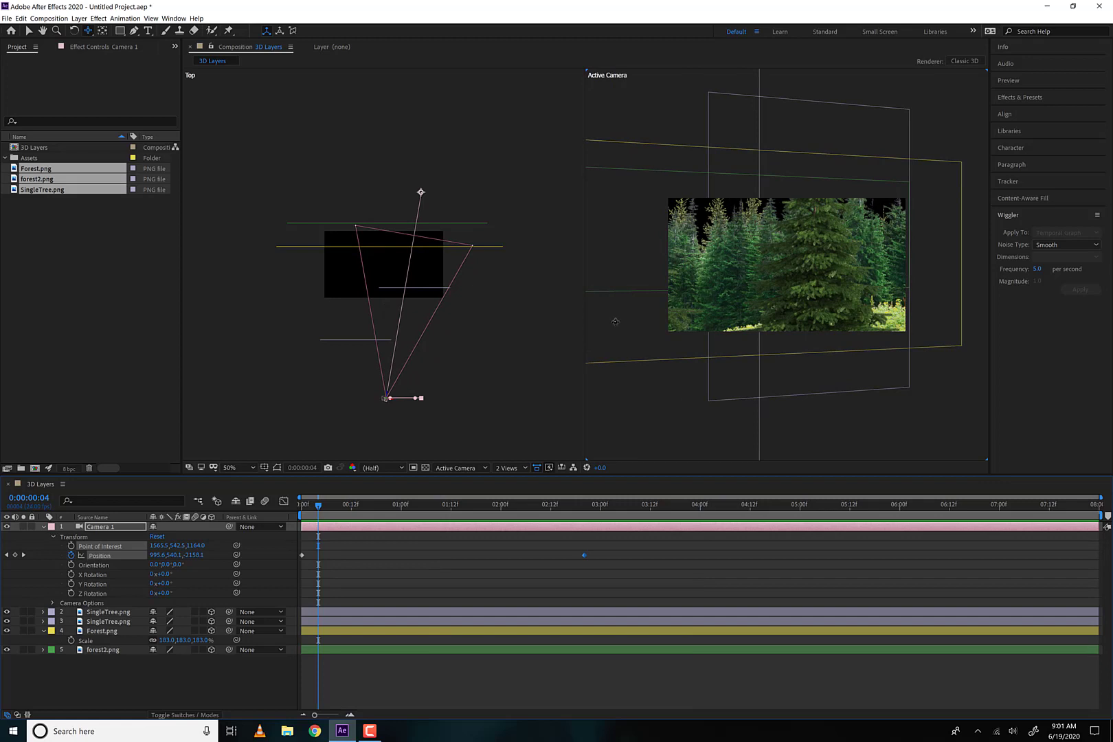
pyautogui.press('space')
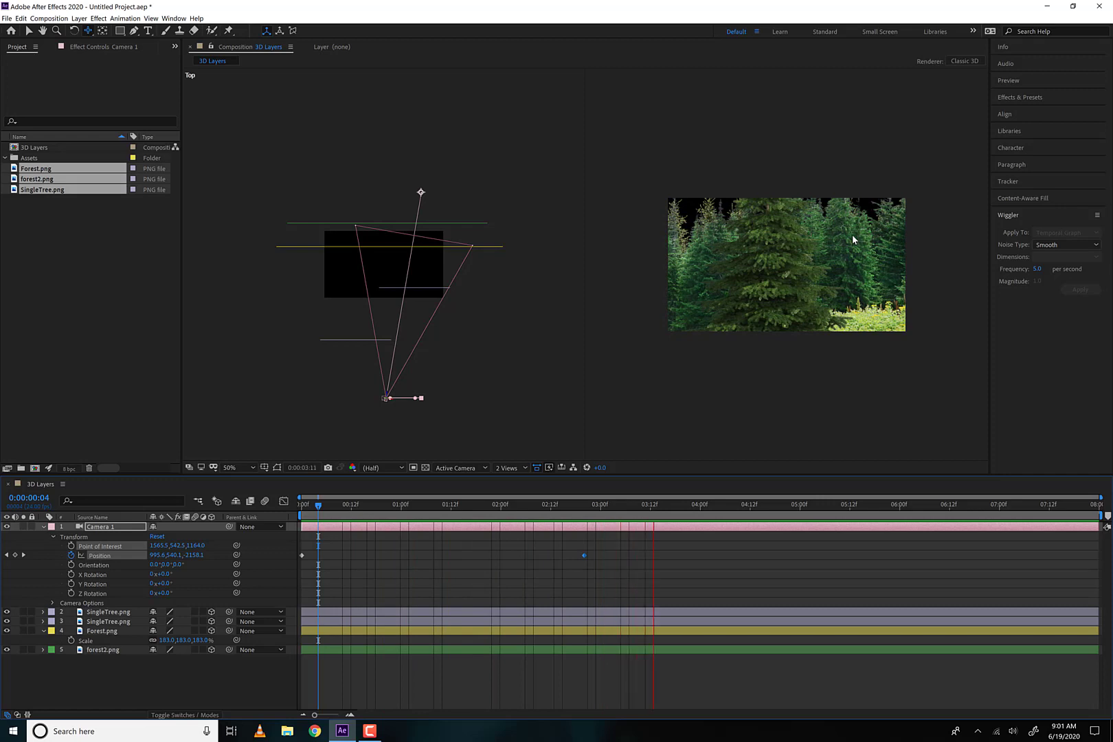
pyautogui.press('space')
pyautogui.moveTo(446, 509); pyautogui.dragTo(290, 514)
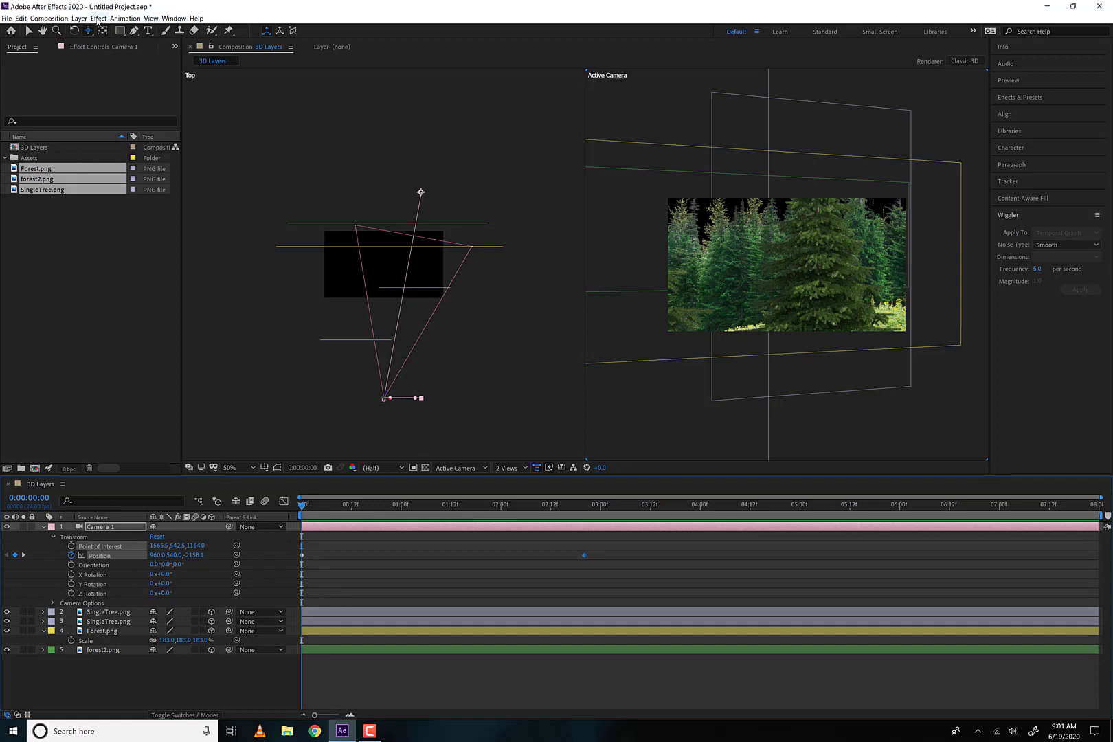
# Set Camera 1's Auto-Orientation to Off, preview the sideways move, and return to the first frame
pyautogui.click(98, 18)
pyautogui.click(98, 19)
pyautogui.click(112, 19)
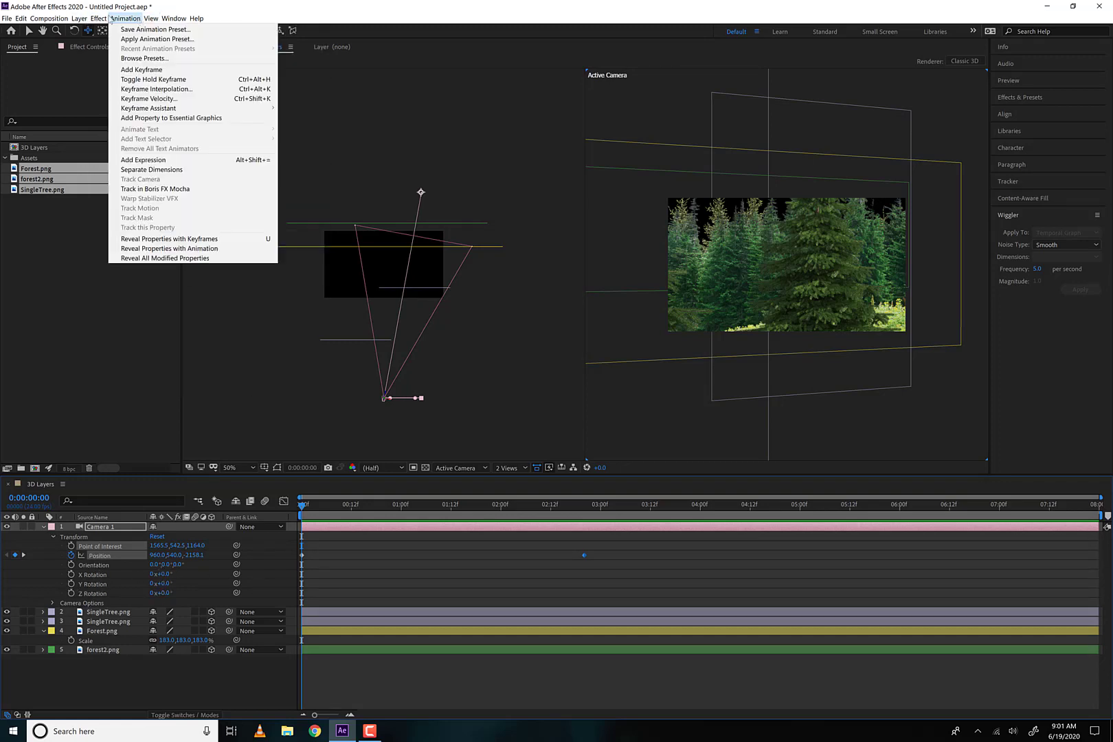
pyautogui.moveTo(76, 22)
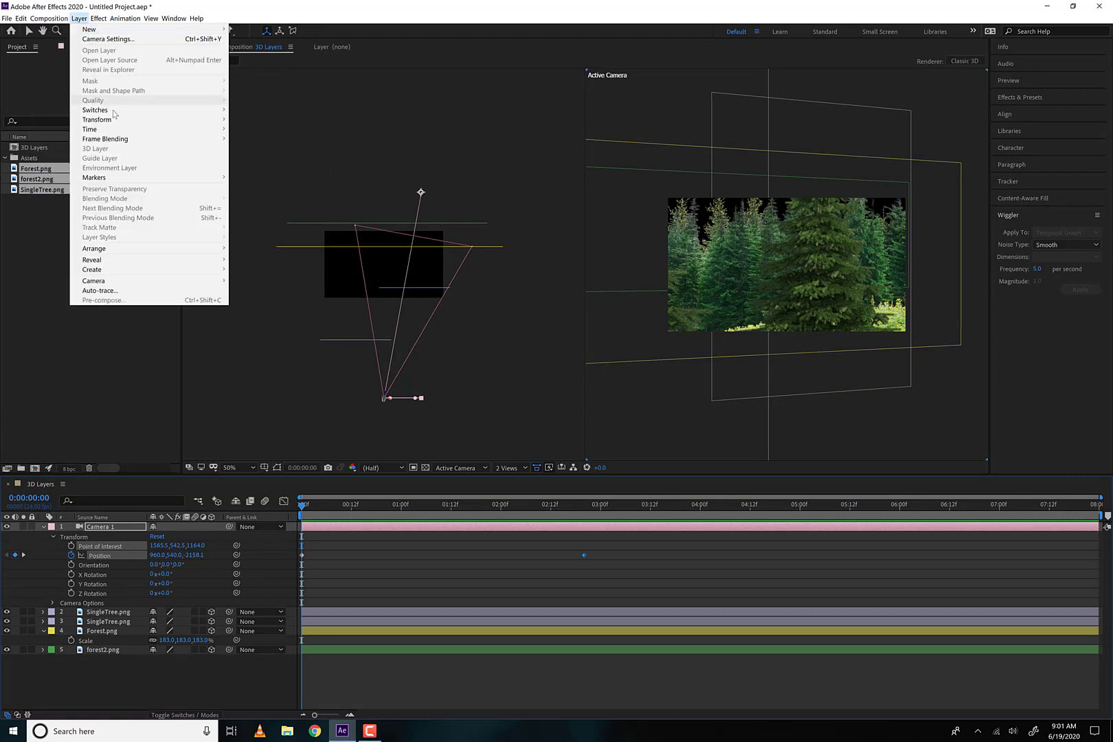
pyautogui.moveTo(117, 123)
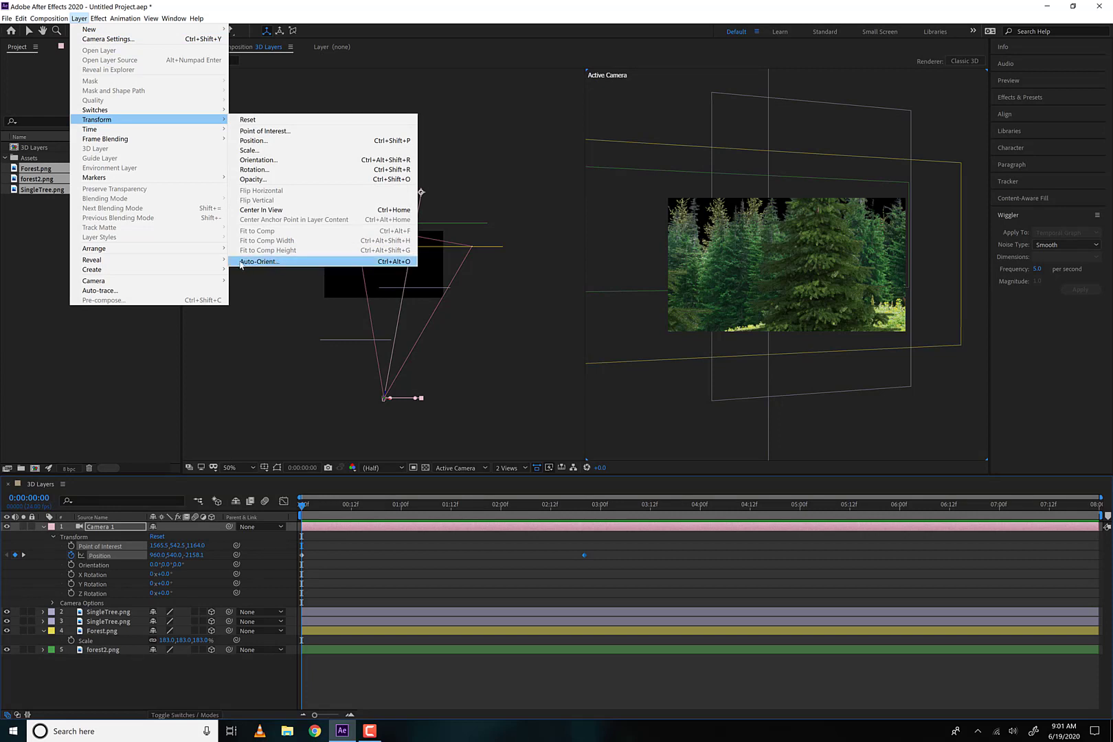
pyautogui.click(280, 263)
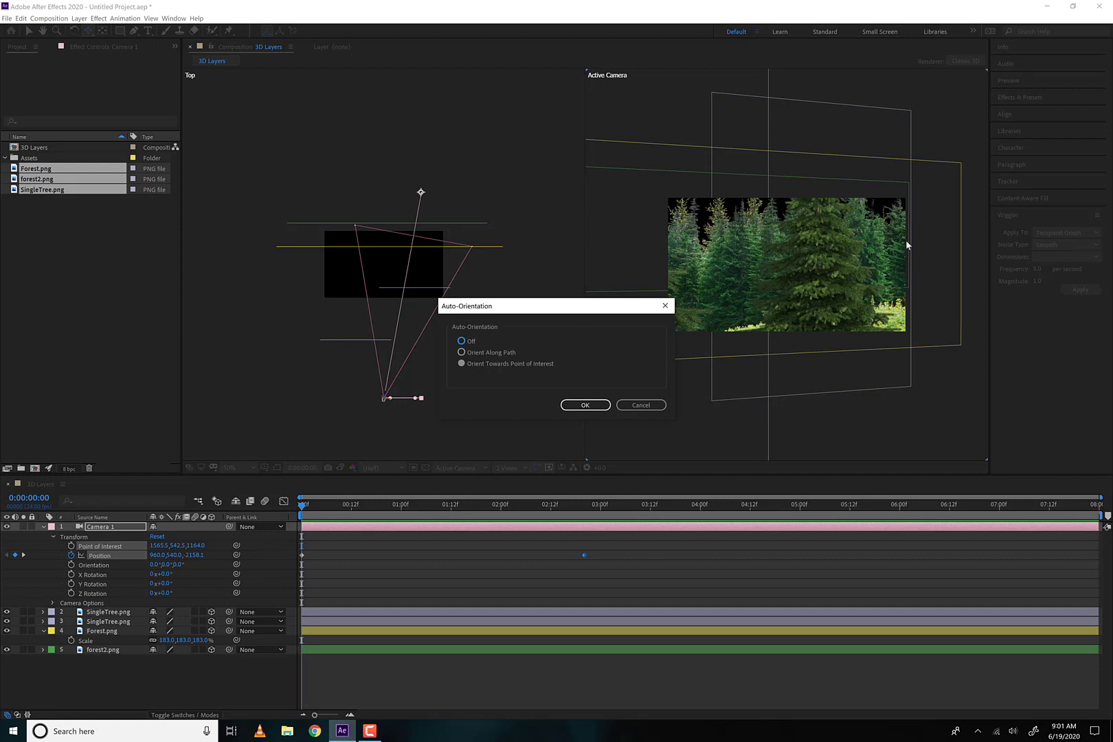
pyautogui.click(462, 341)
pyautogui.click(585, 405)
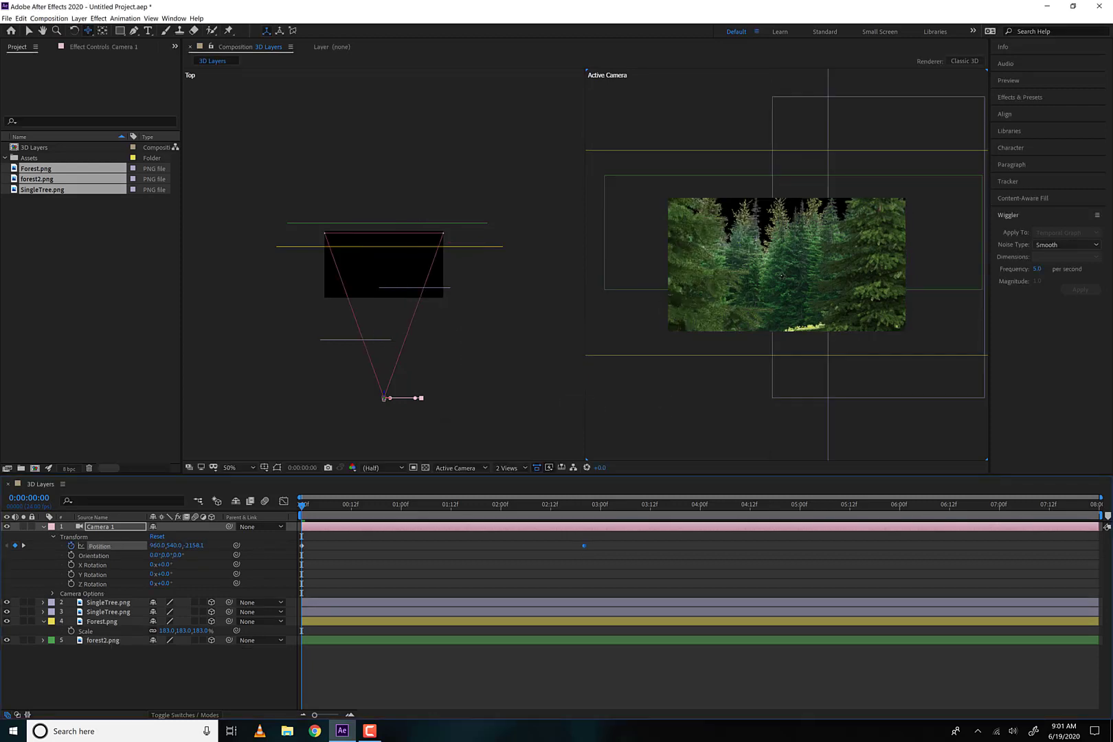
pyautogui.press('space')
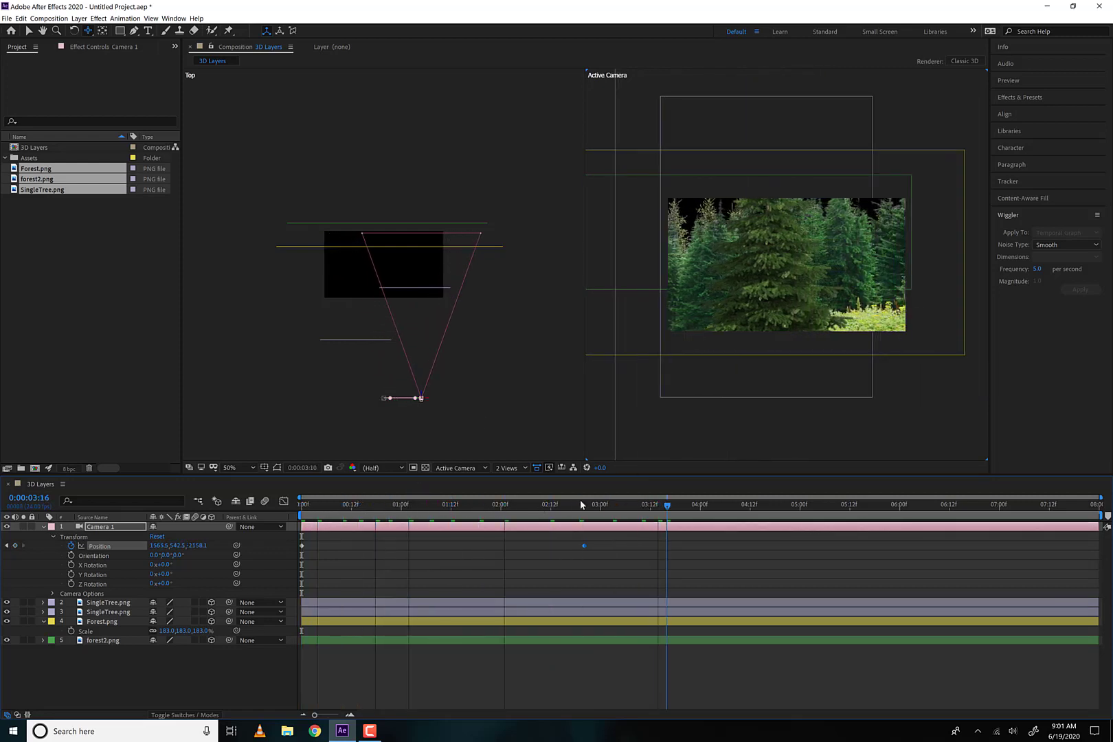
pyautogui.moveTo(582, 505); pyautogui.dragTo(276, 497)
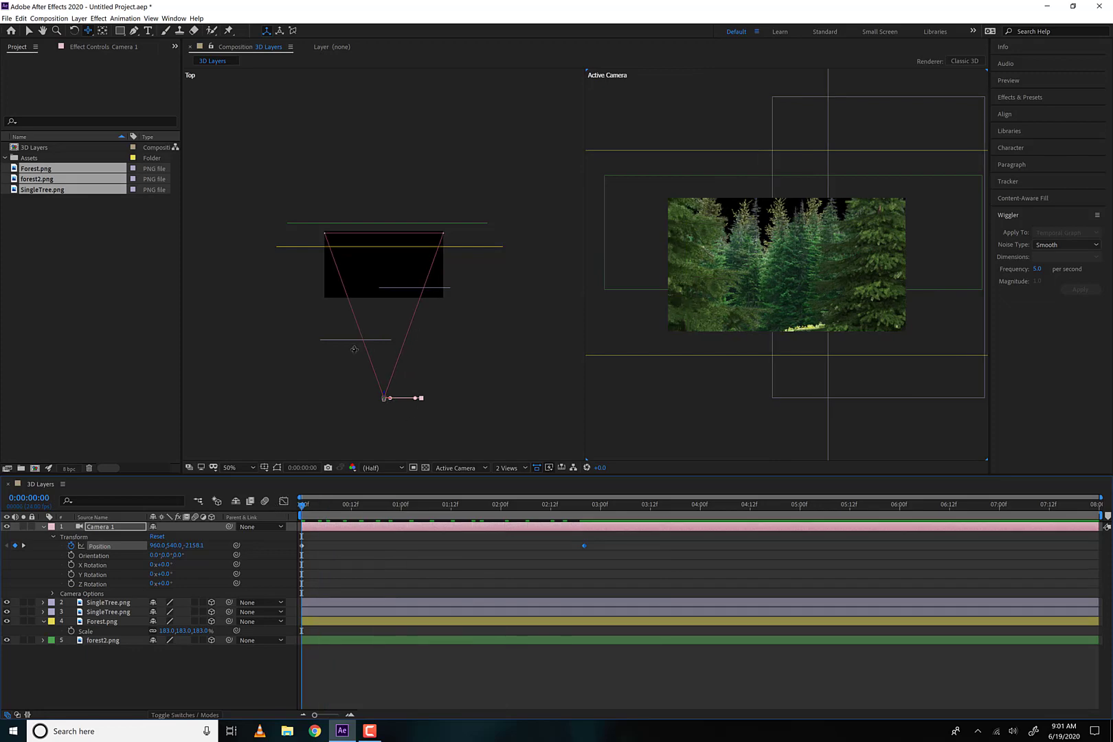
# Set Camera 1's Auto-Orientation to Orient Towards Point of Interest, preview the sideways move, and return to the first frame
pyautogui.click(79, 18)
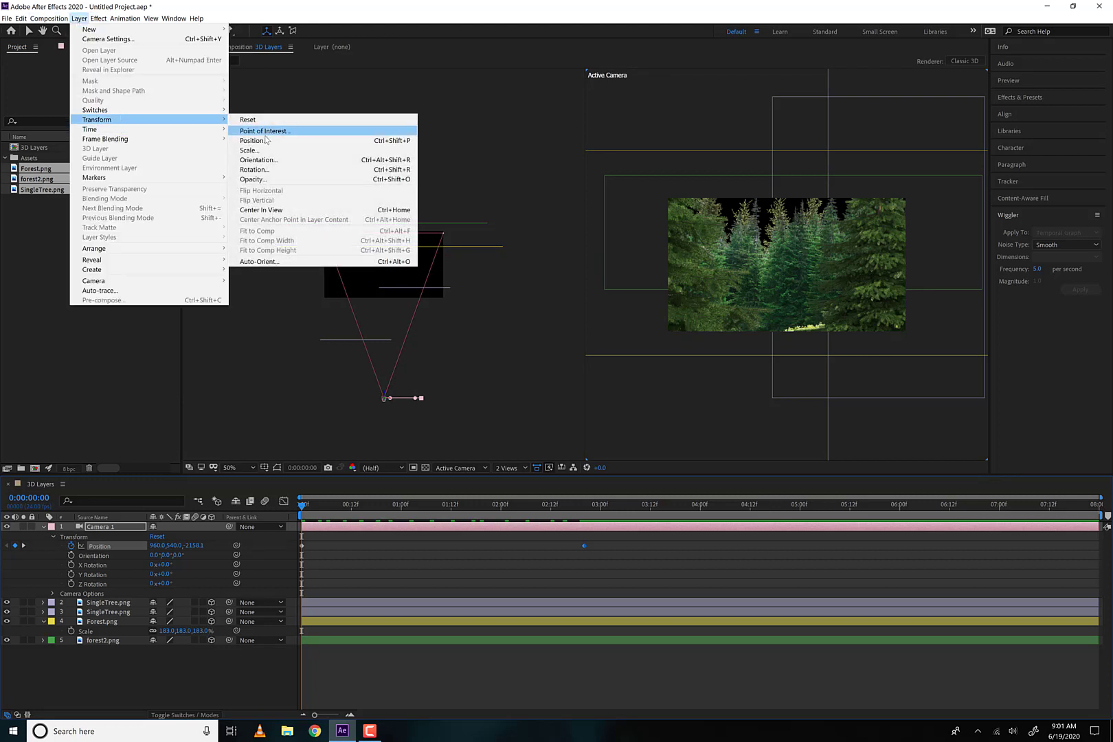
pyautogui.click(265, 262)
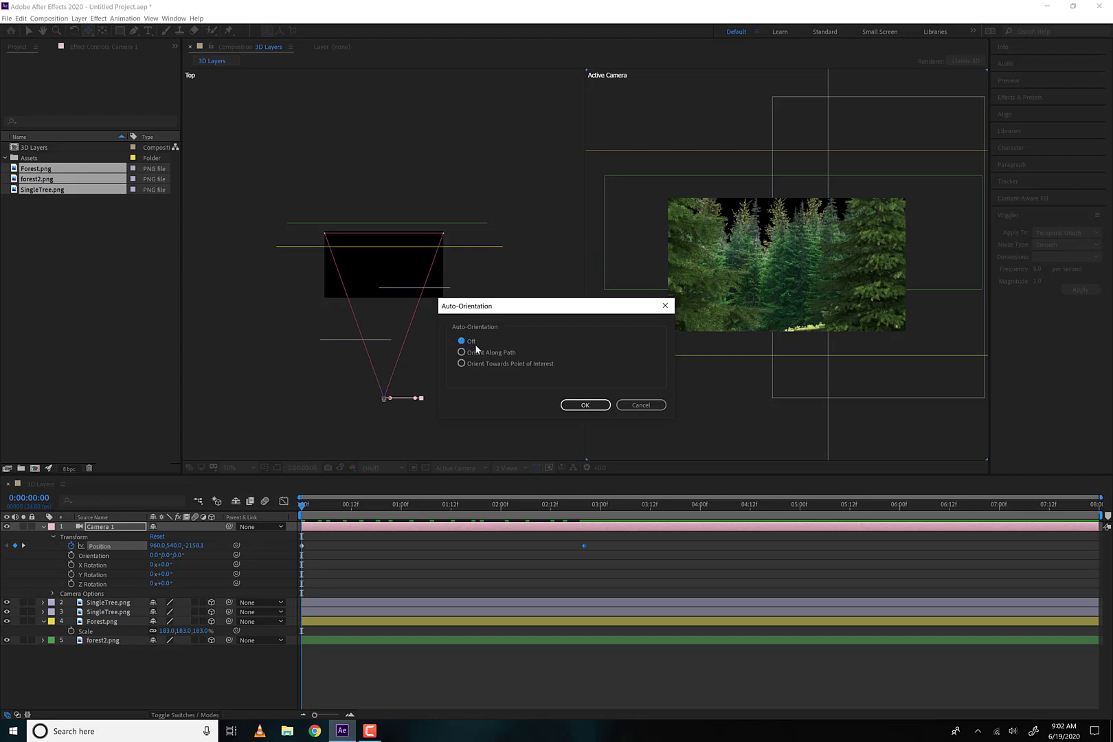
pyautogui.click(462, 362)
pyautogui.click(585, 405)
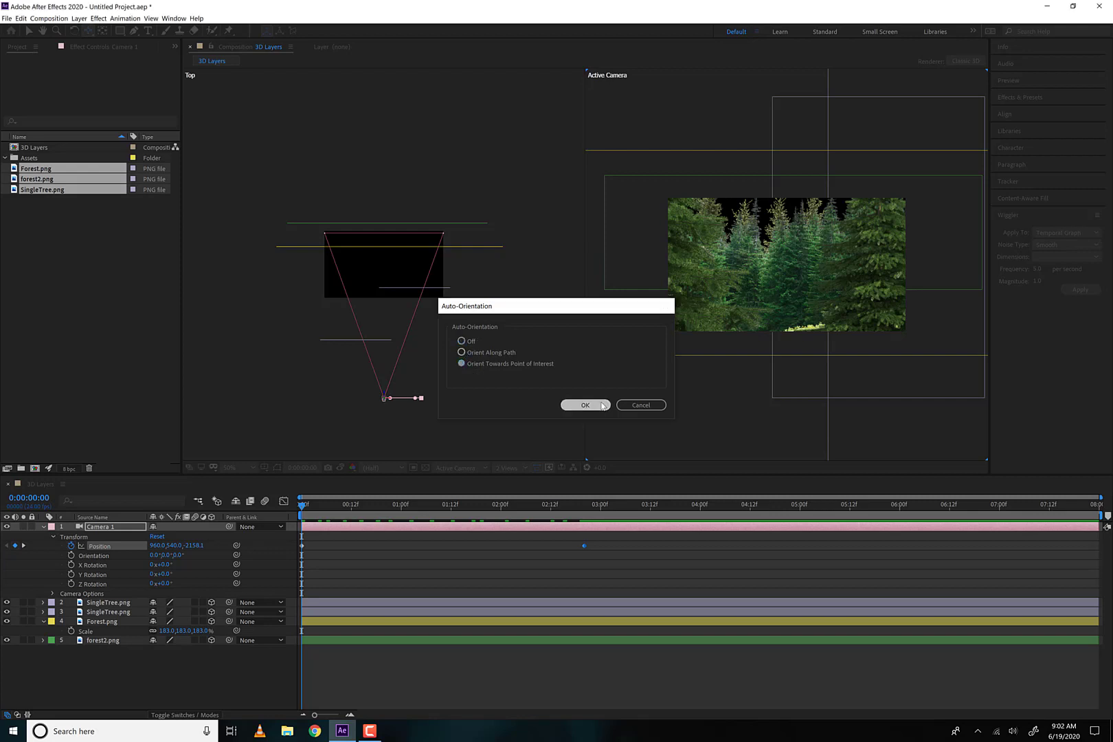
pyautogui.press('space')
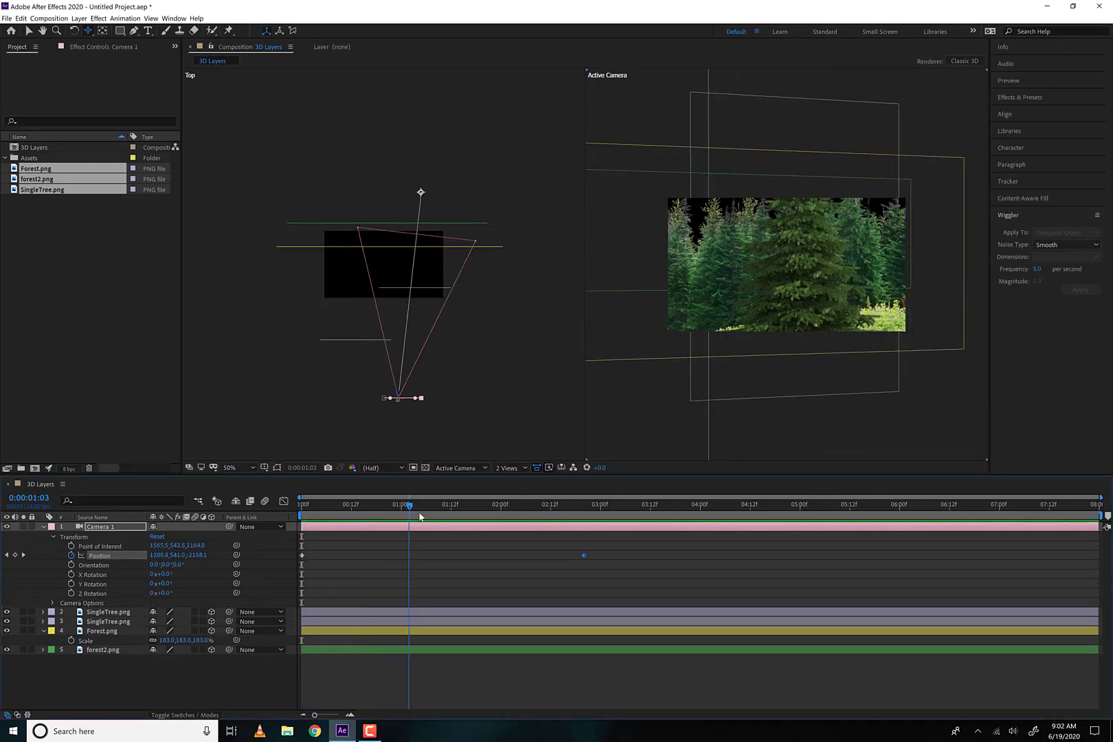
pyautogui.moveTo(568, 527); pyautogui.dragTo(301, 525)
# Switch Camera 1's Auto-Orientation back to Off and replay the sideways move from the first frame
pyautogui.click(79, 19)
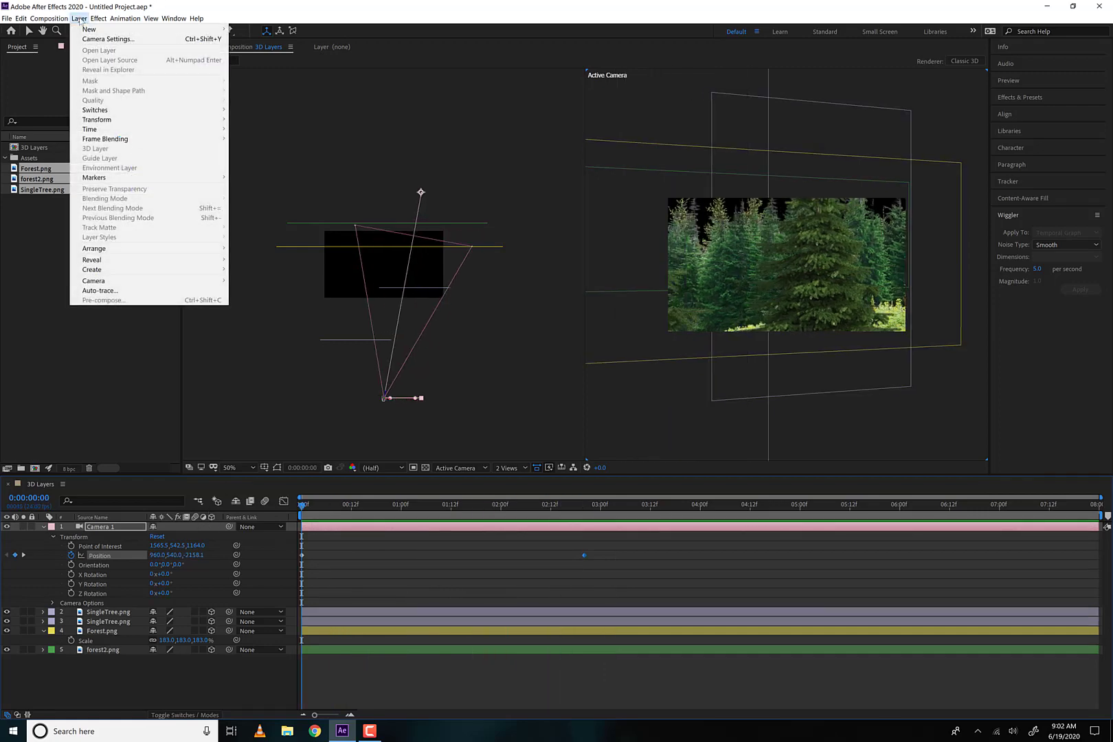
pyautogui.moveTo(164, 120)
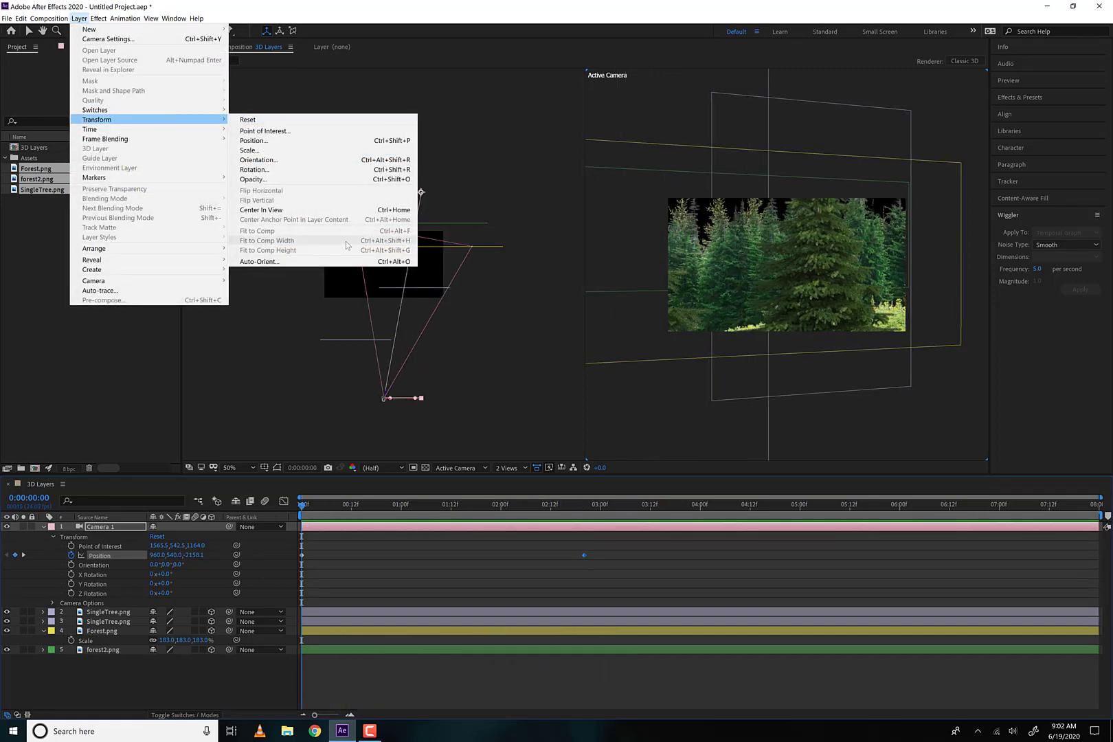
pyautogui.click(259, 261)
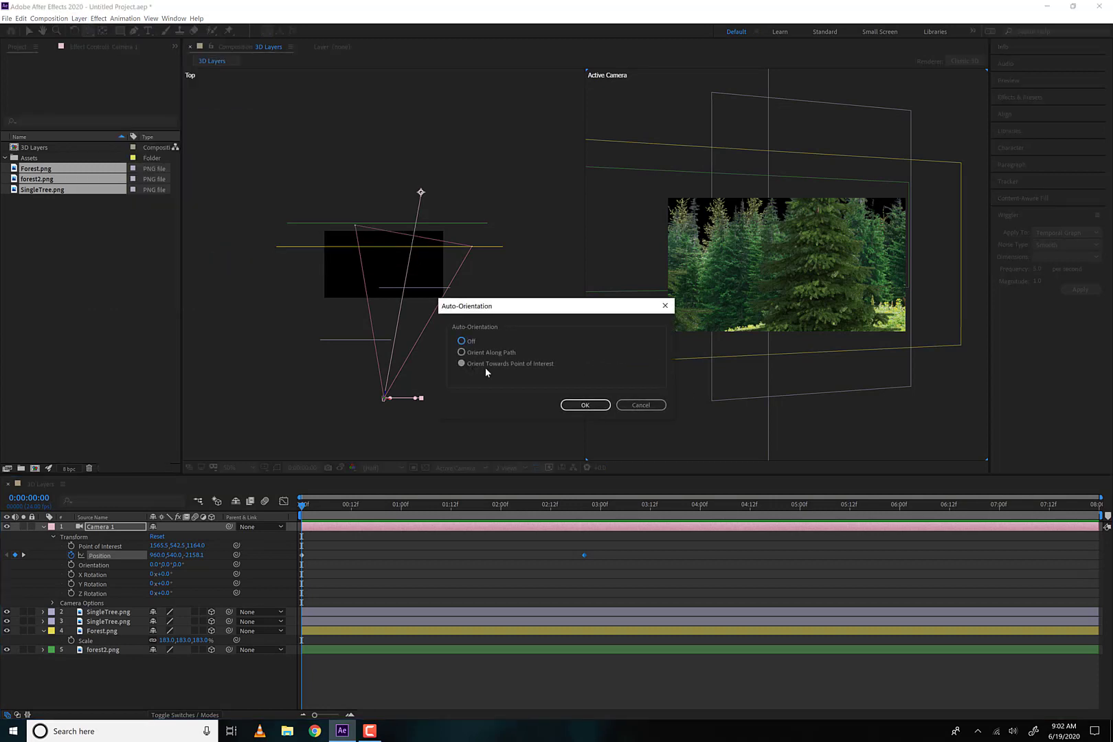
pyautogui.click(462, 341)
pyautogui.click(585, 404)
pyautogui.press('space')
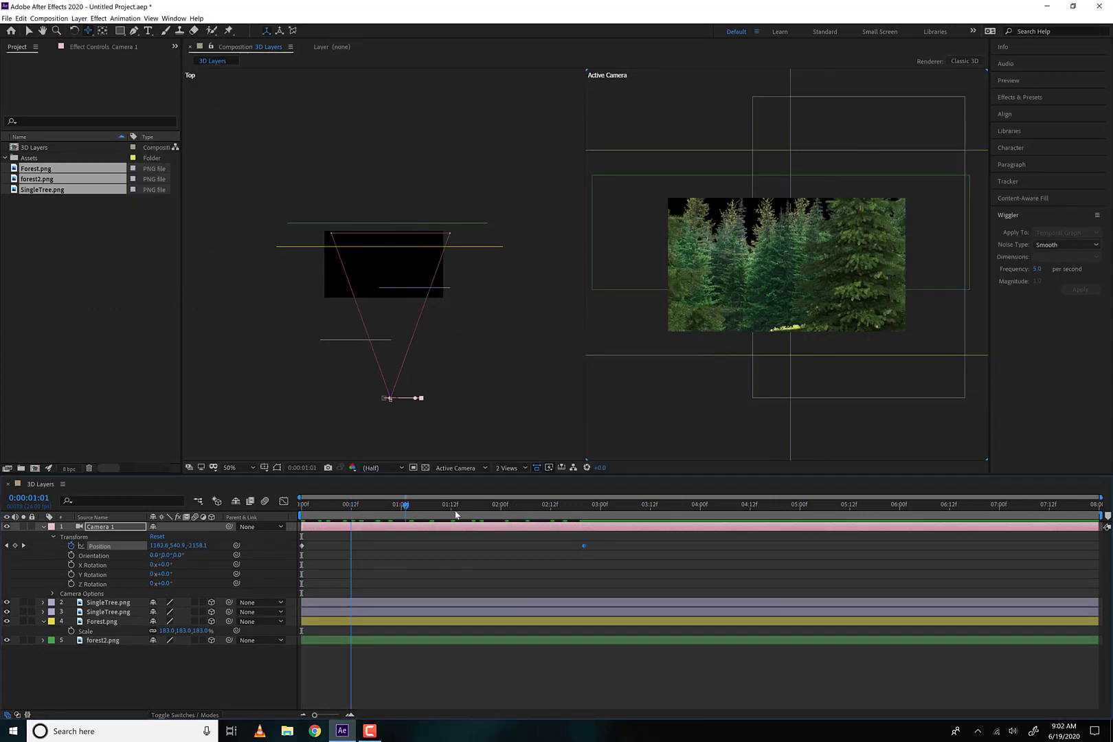
pyautogui.press('space')
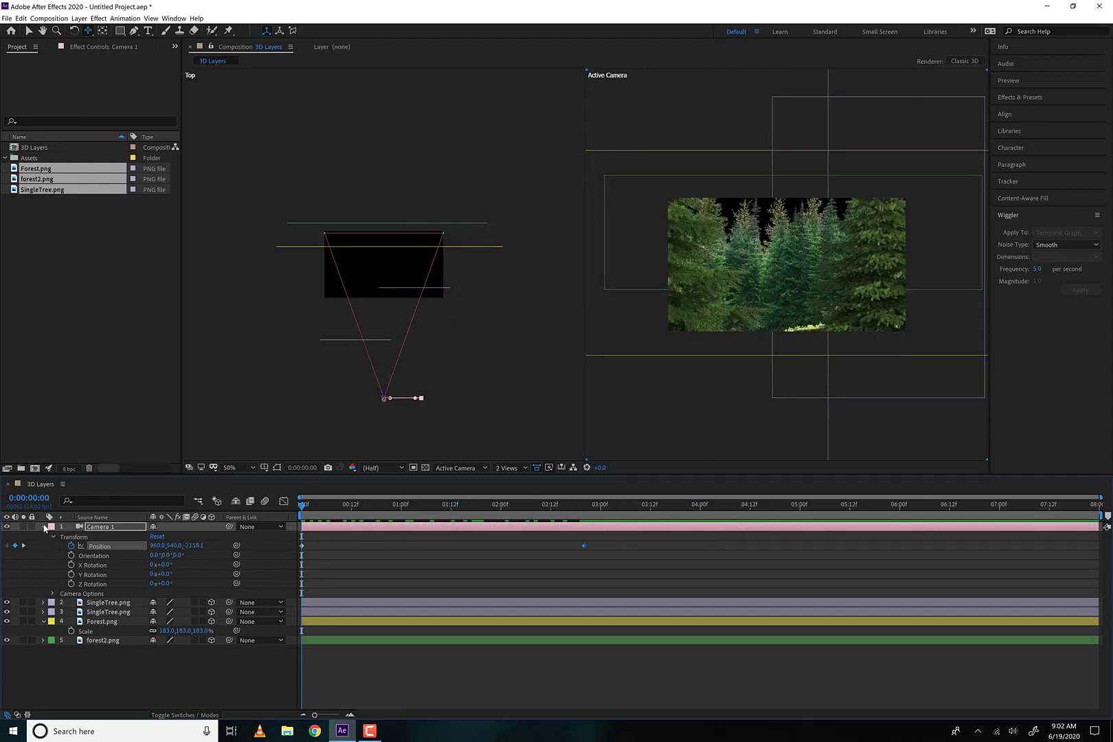
# Turn on Depth of Field in Camera 1's Camera Options and reduce the Focus Distance to about 2154 pixels
pyautogui.click(44, 527)
pyautogui.click(44, 527)
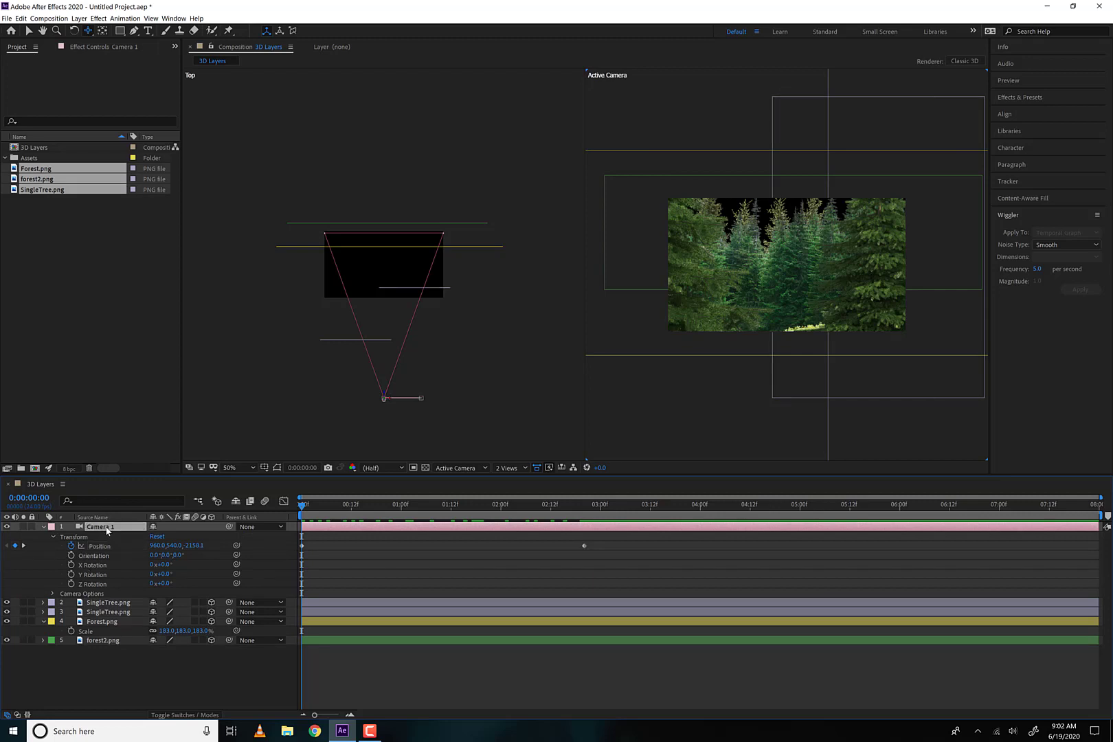
pyautogui.press('a')
pyautogui.press('a')
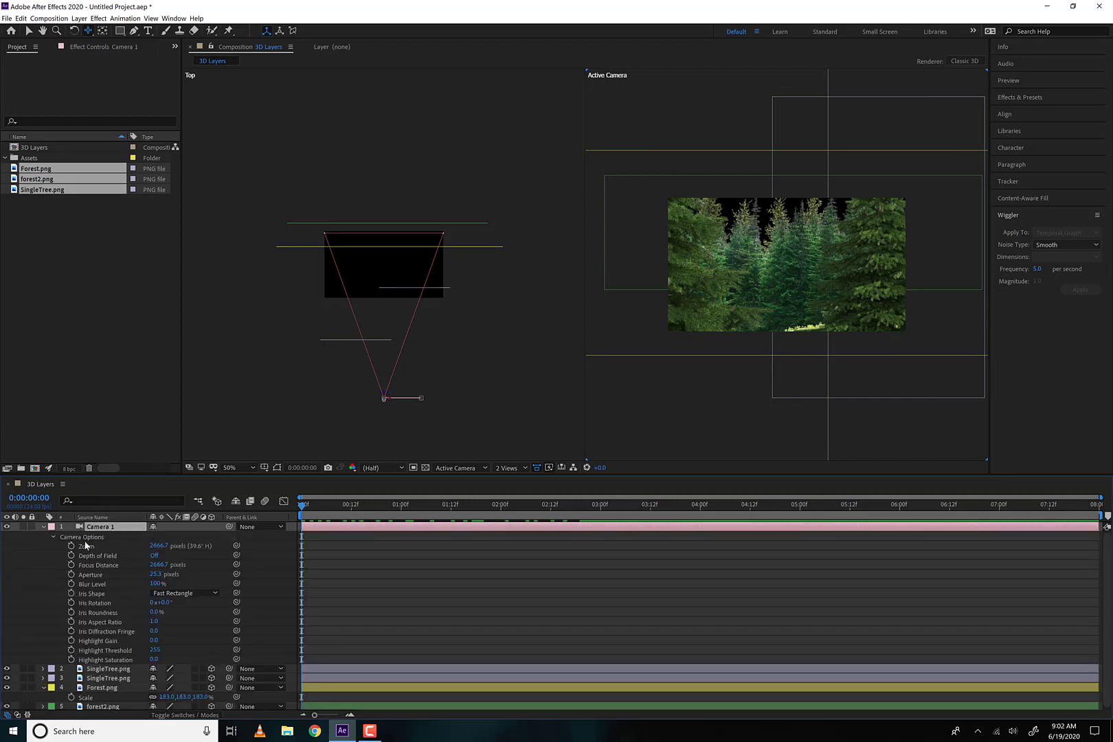
pyautogui.click(153, 555)
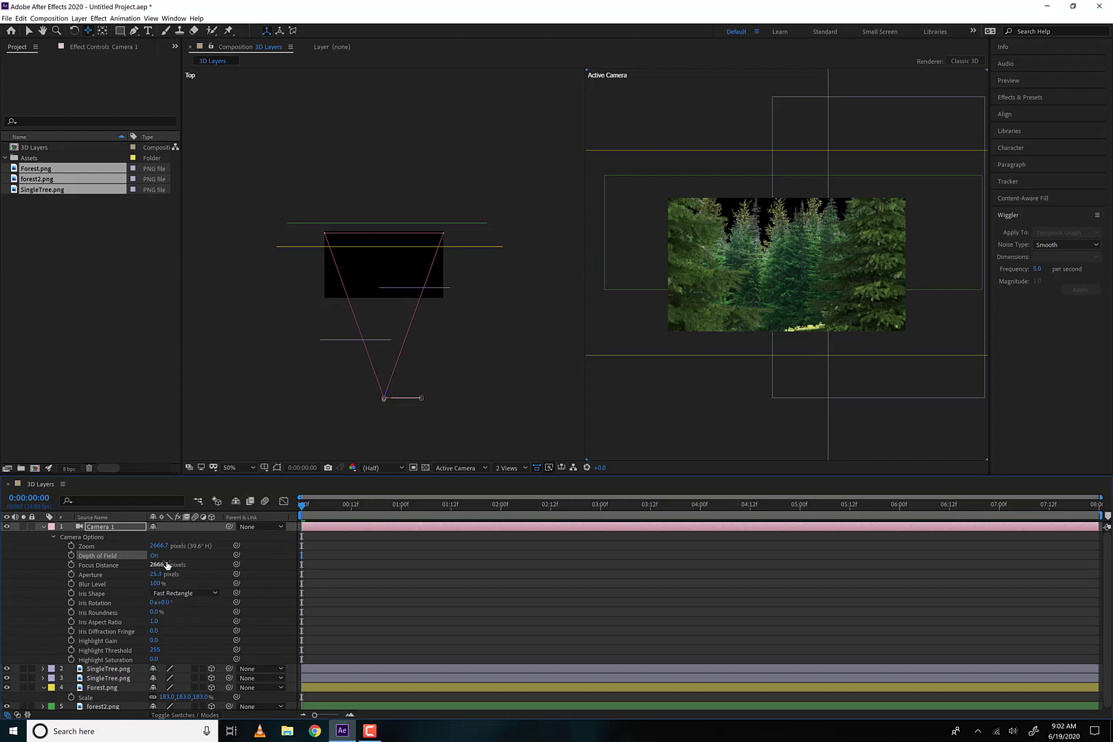
pyautogui.moveTo(162, 565); pyautogui.dragTo(7, 548)
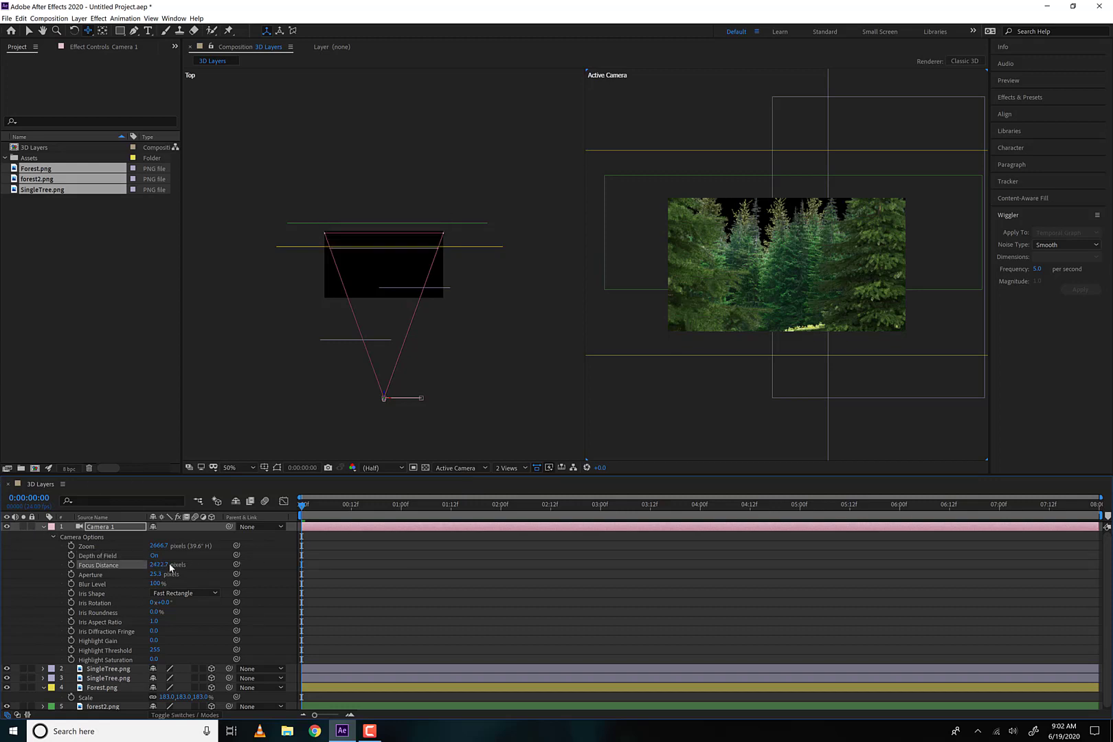
pyautogui.moveTo(162, 566); pyautogui.dragTo(2, 554)
# Try a Blur Level of 403% and a Focus Distance of about 2034 pixels on Camera 1, and undo both changes
pyautogui.moveTo(155, 584); pyautogui.dragTo(229, 585)
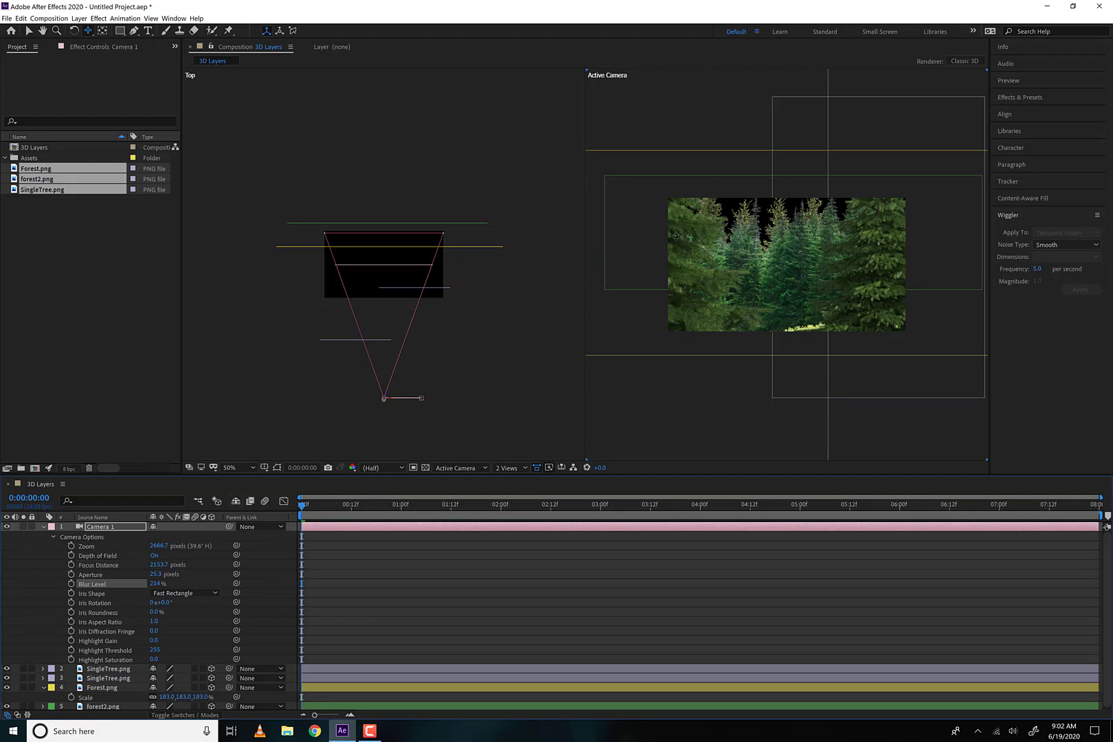
pyautogui.moveTo(156, 583); pyautogui.dragTo(191, 585)
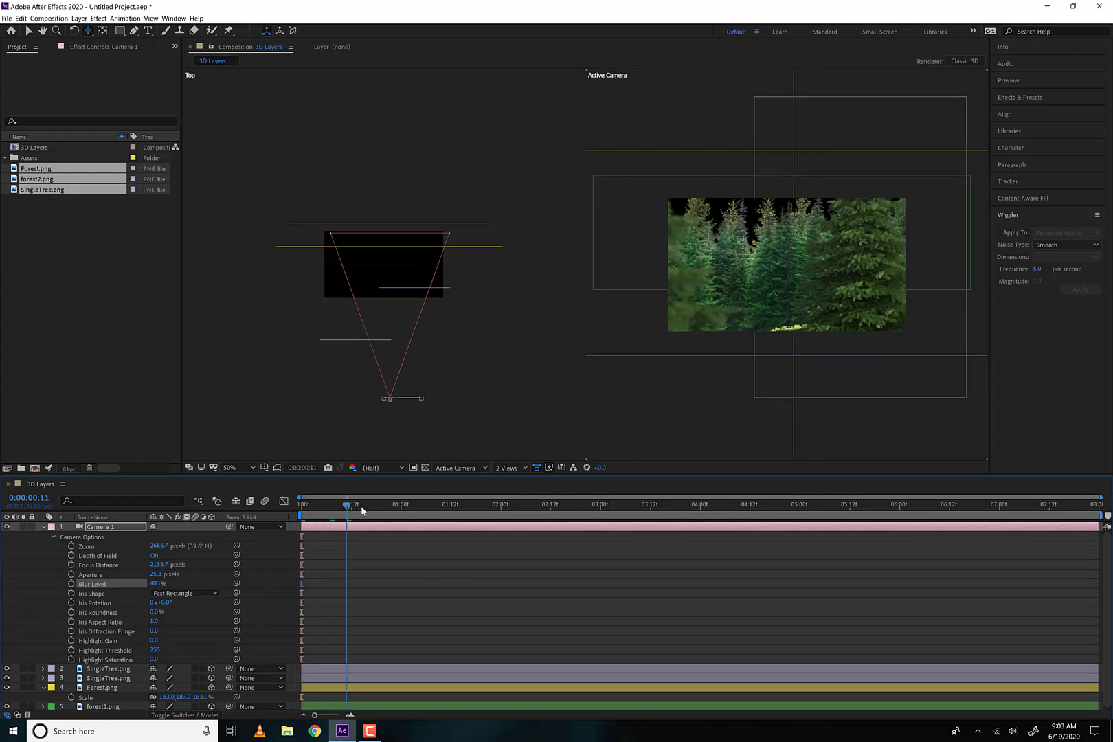
pyautogui.moveTo(354, 510); pyautogui.dragTo(266, 509)
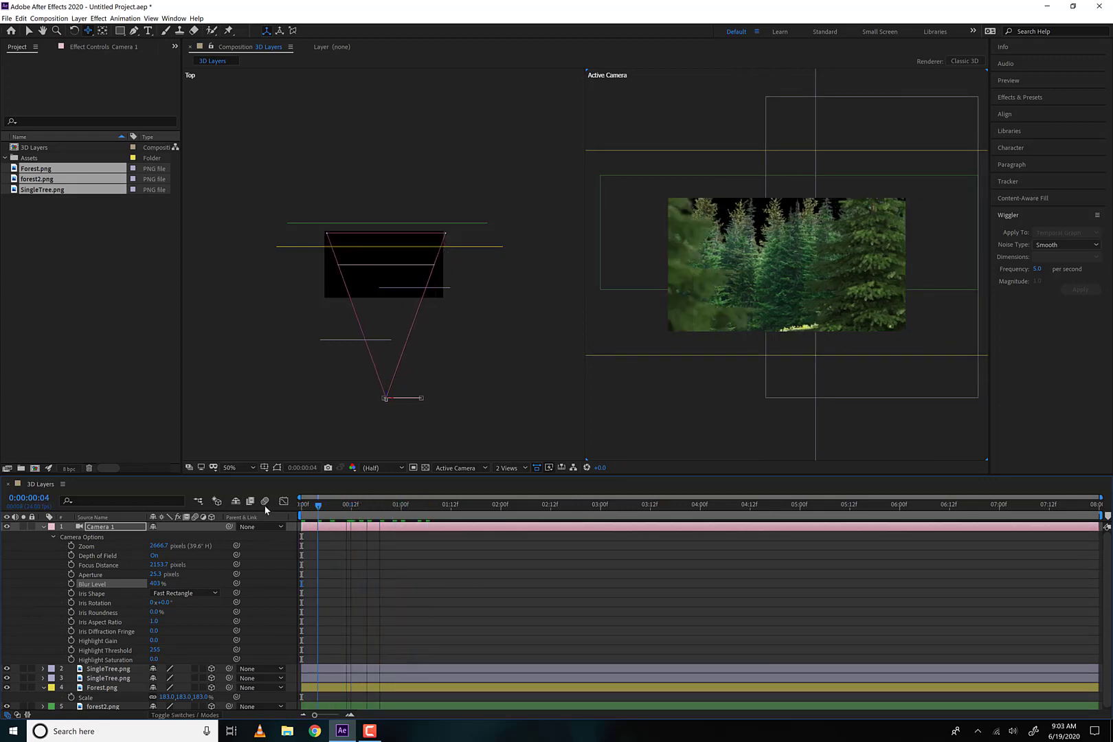
pyautogui.moveTo(158, 566); pyautogui.dragTo(117, 565)
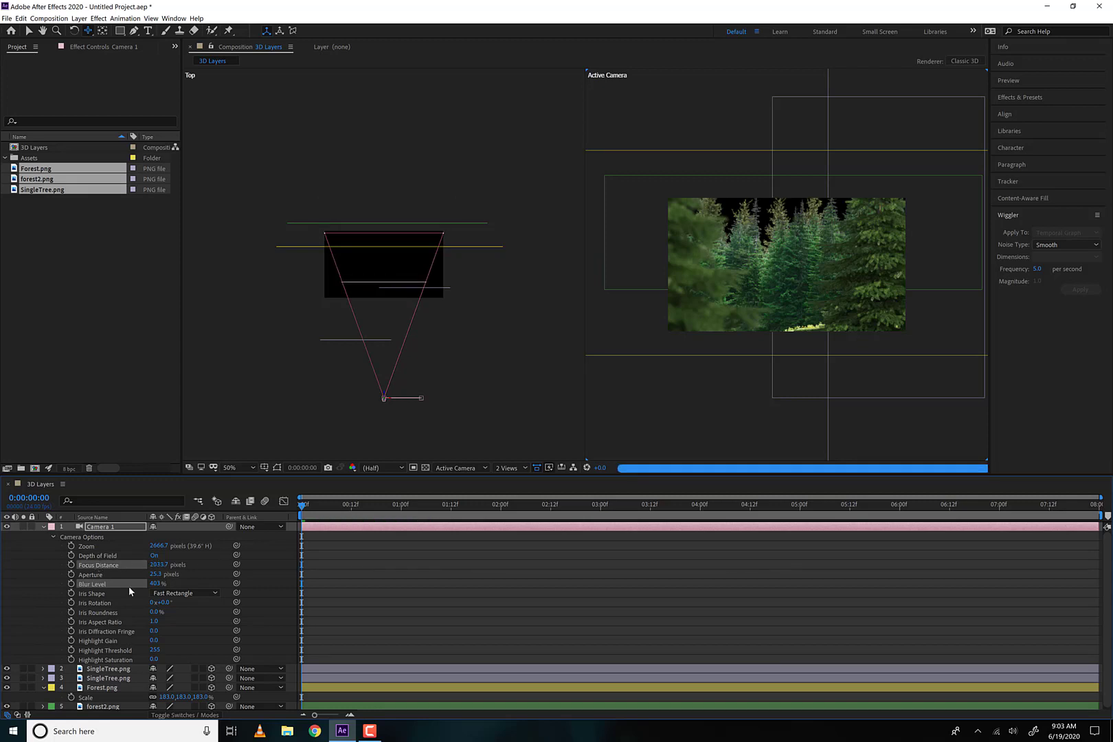
pyautogui.click(165, 581)
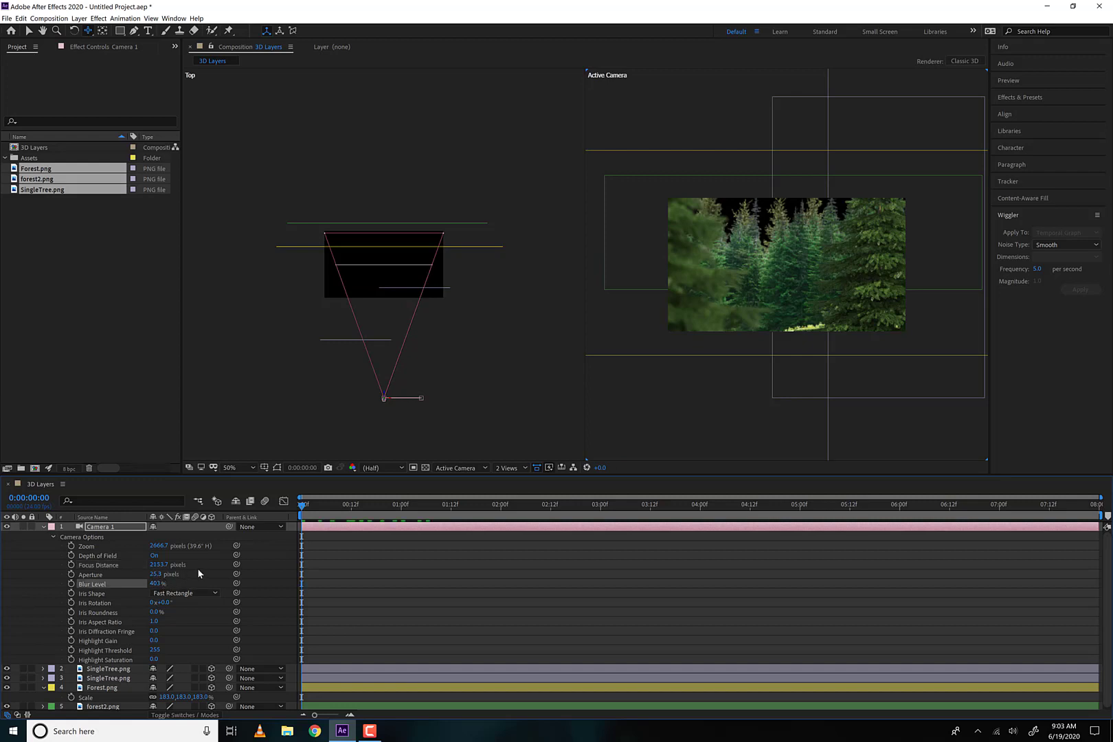
pyautogui.hotkey('ctrl', 'z')
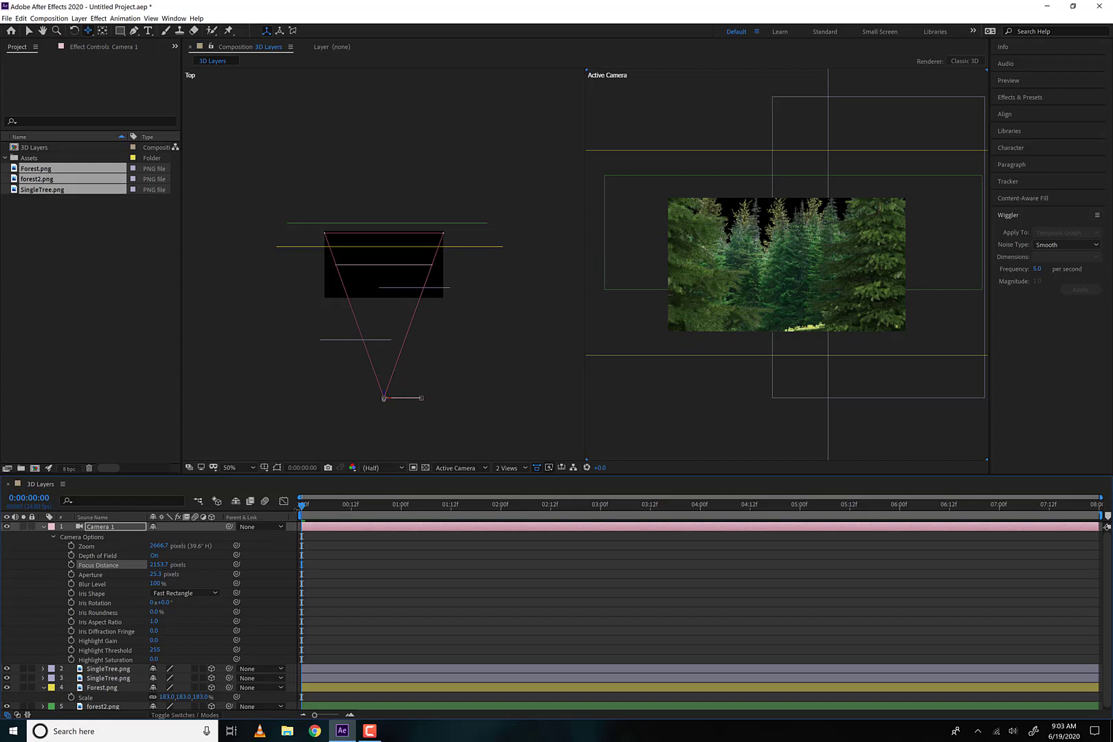
# Apply Hue/Saturation to the Forest.png layer with Master Hue -28°, Master Saturation -43 and Master Lightness -22
pyautogui.click(42, 526)
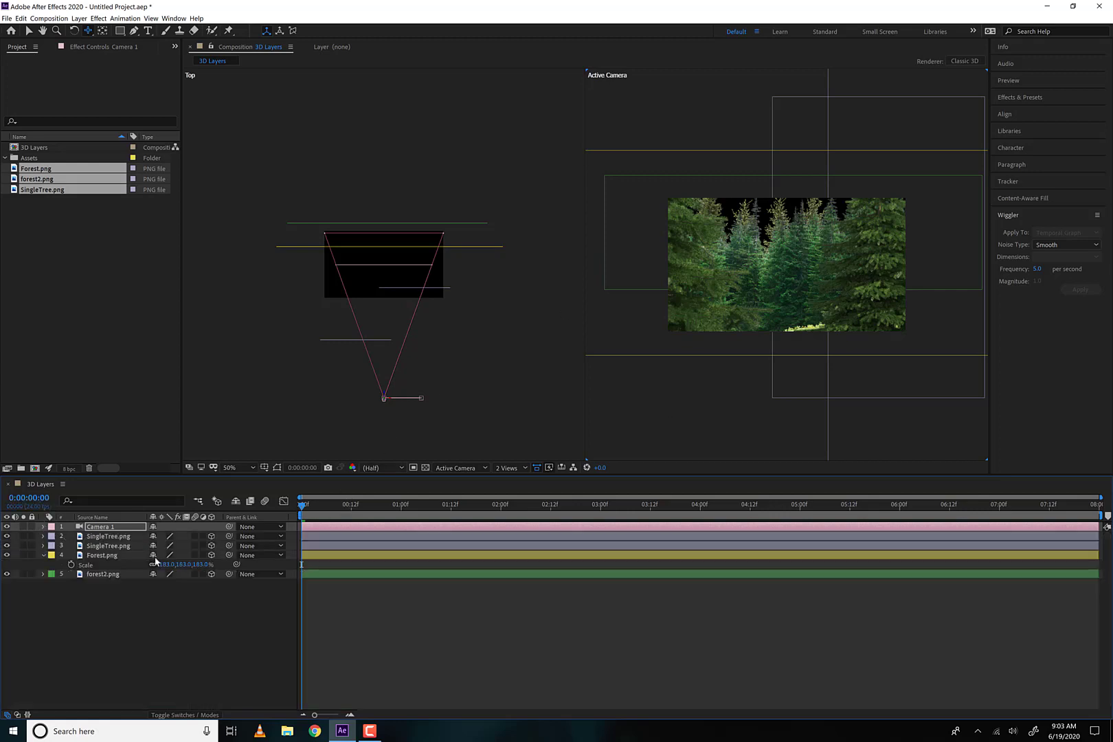
pyautogui.click(110, 536)
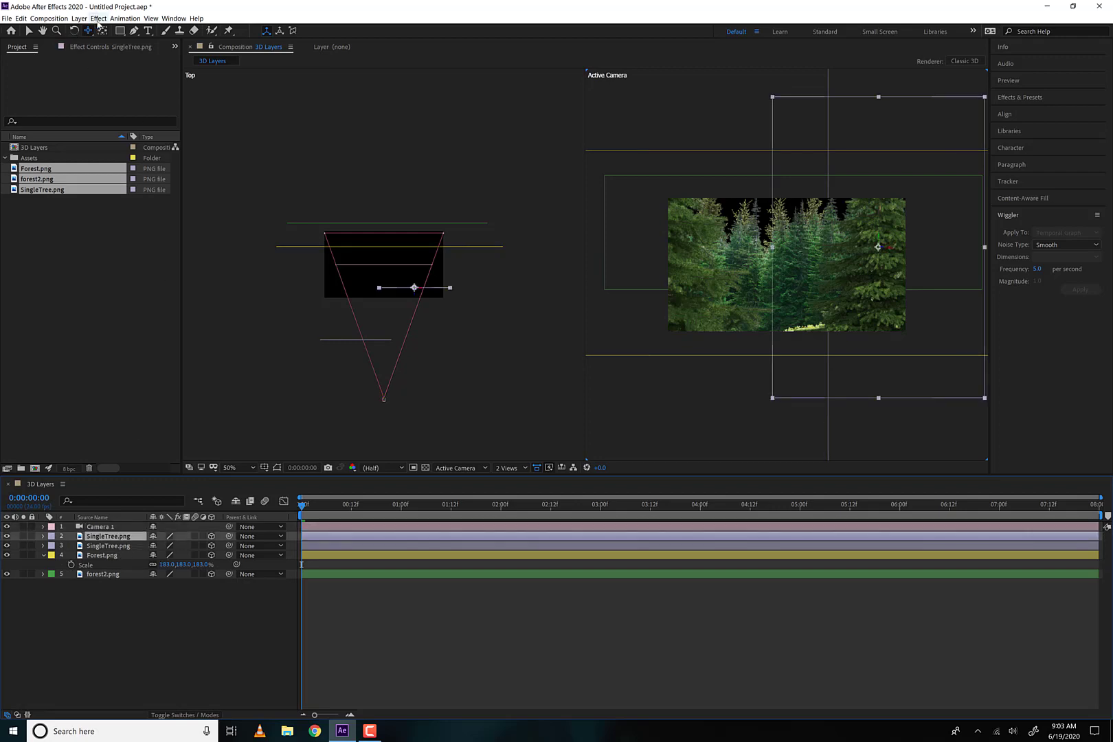
pyautogui.click(96, 556)
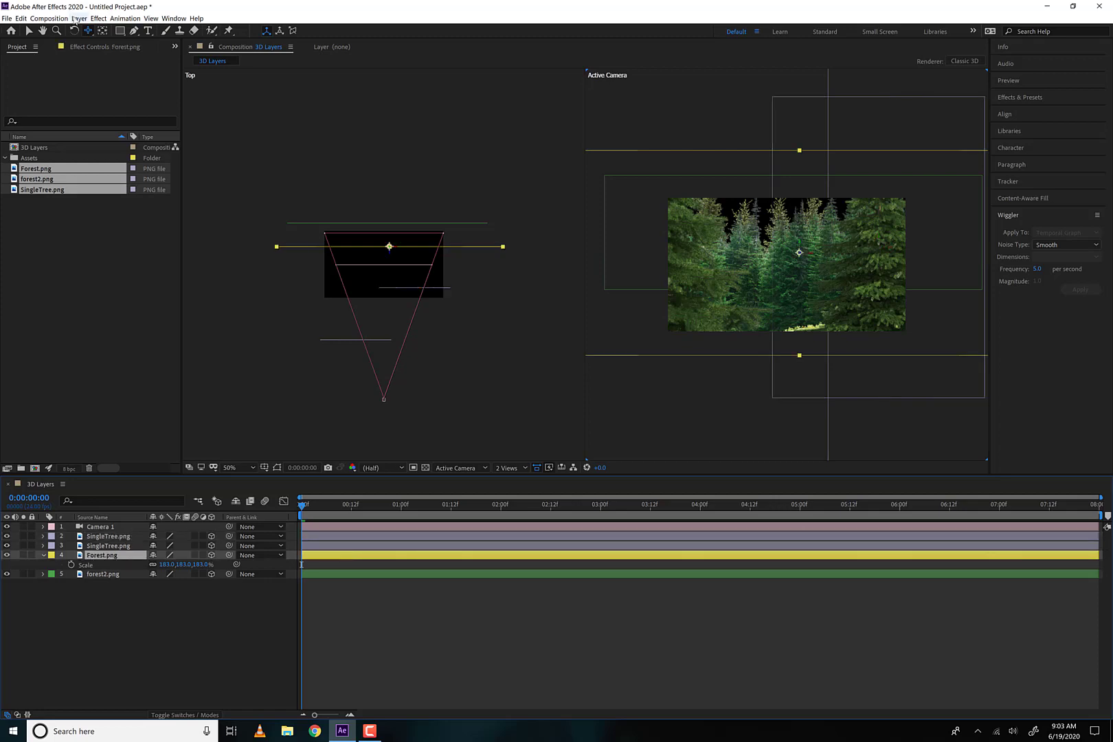
pyautogui.click(77, 19)
pyautogui.moveTo(98, 19)
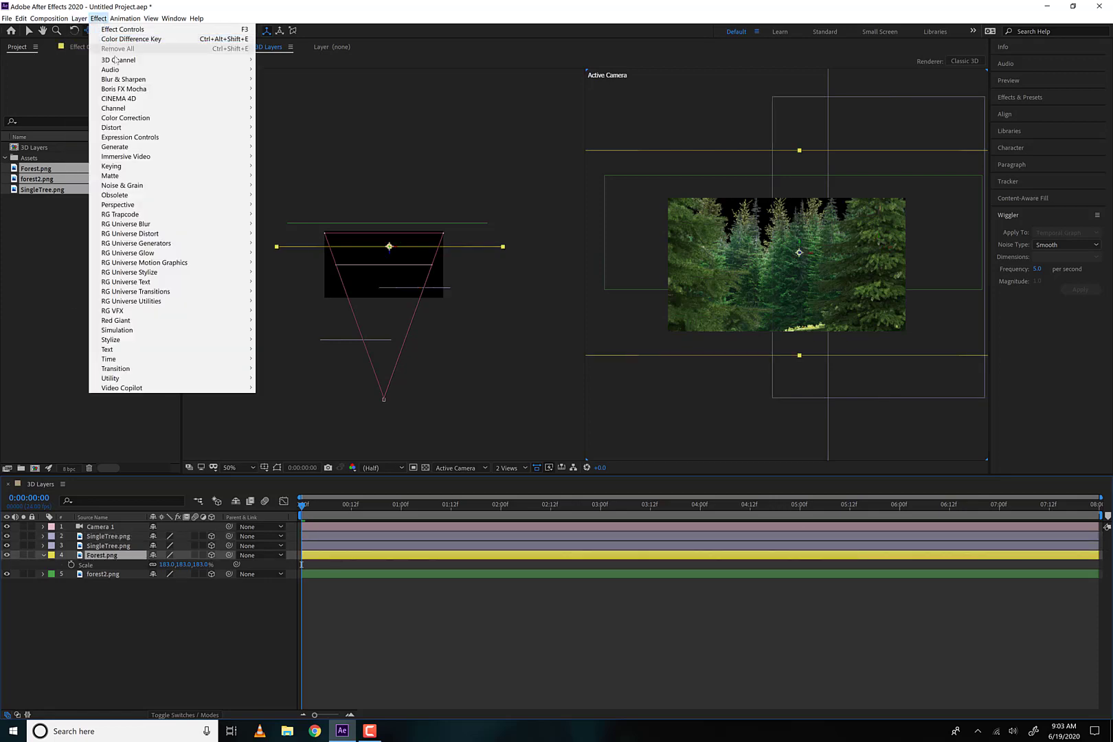
pyautogui.moveTo(141, 119)
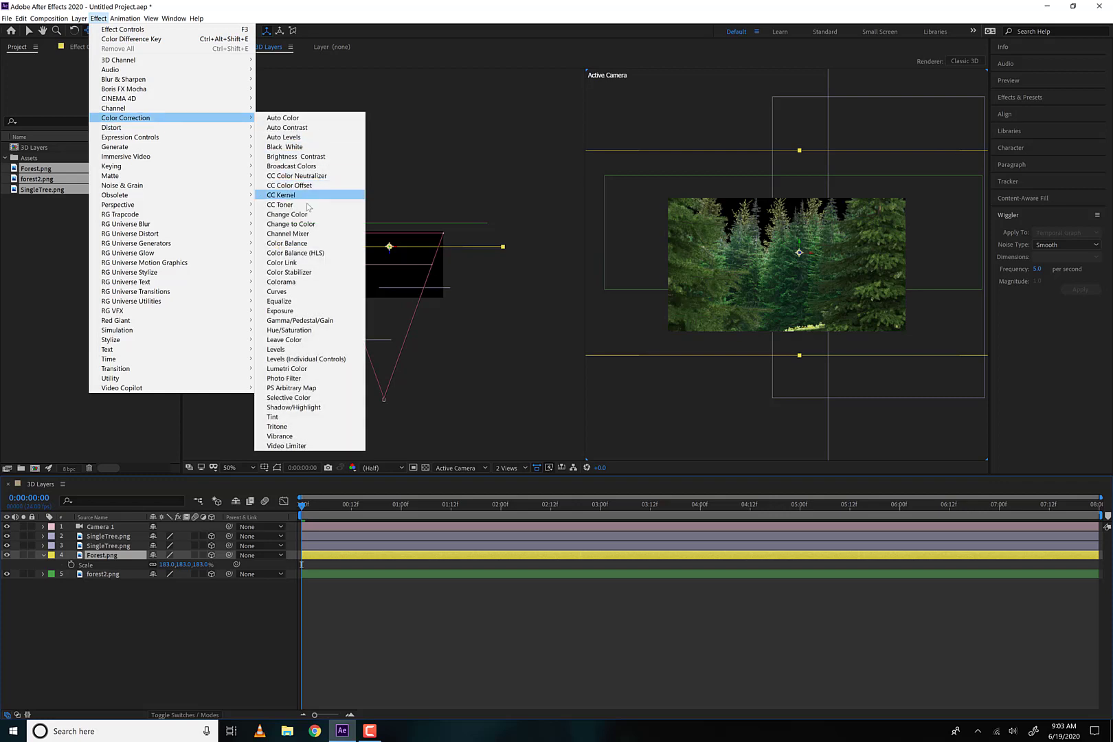
pyautogui.click(310, 333)
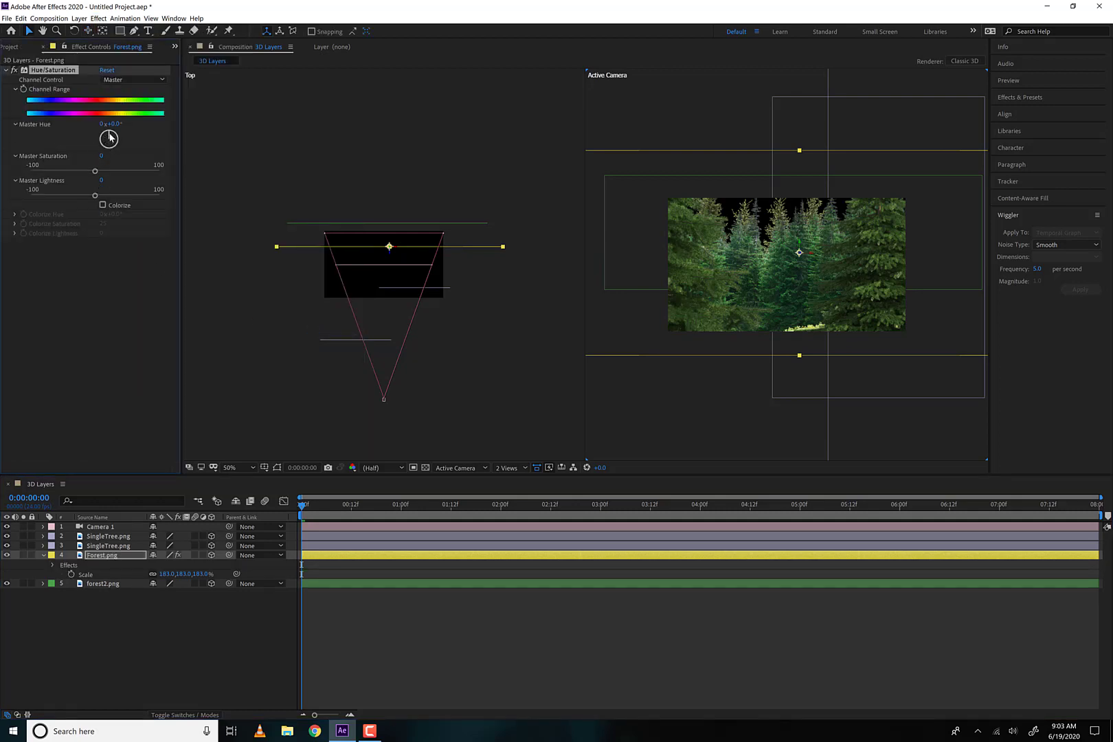
pyautogui.moveTo(115, 140); pyautogui.dragTo(108, 138)
pyautogui.moveTo(96, 172); pyautogui.dragTo(82, 197)
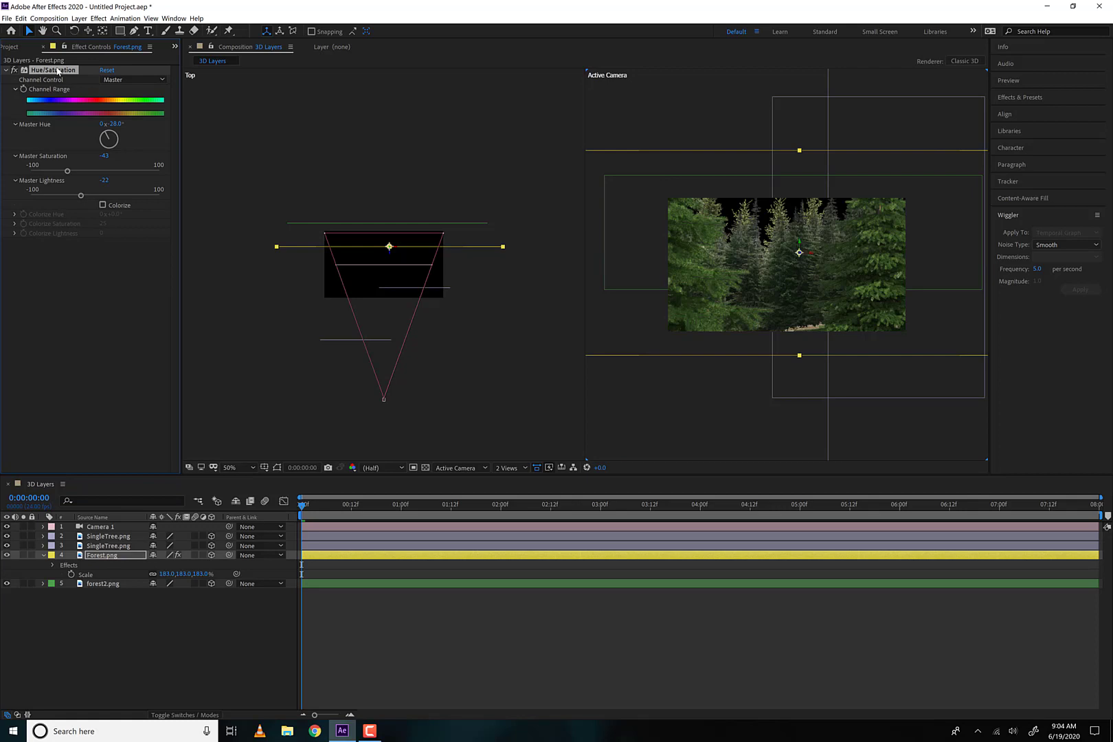
# Copy the Hue/Saturation effect from Forest.png onto forest2.png and shift the forest2.png layer slightly in the negative X direction
pyautogui.click(115, 589)
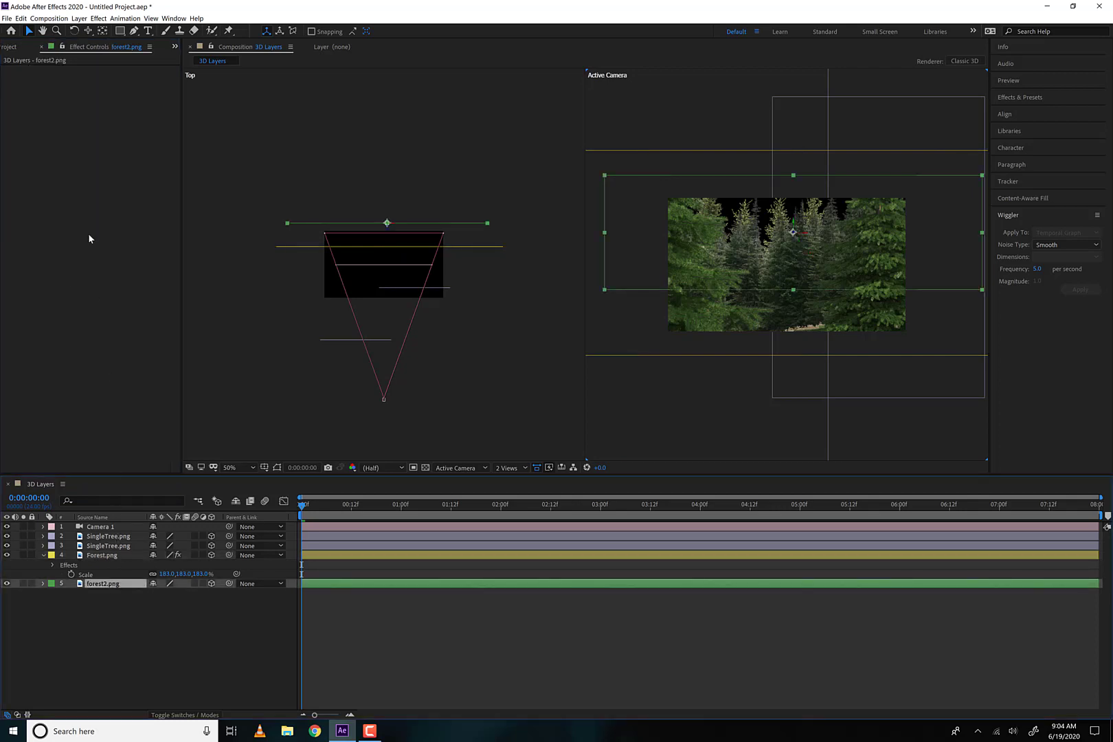
pyautogui.hotkey('ctrl', 'v')
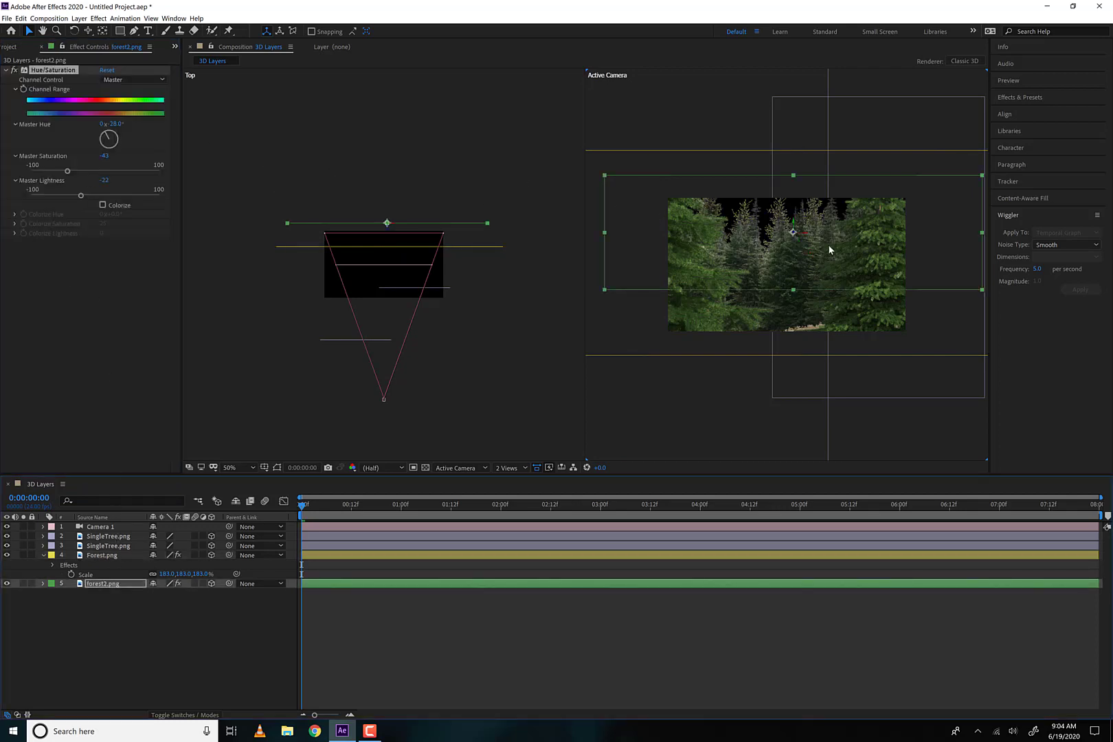
pyautogui.moveTo(806, 235); pyautogui.dragTo(790, 234)
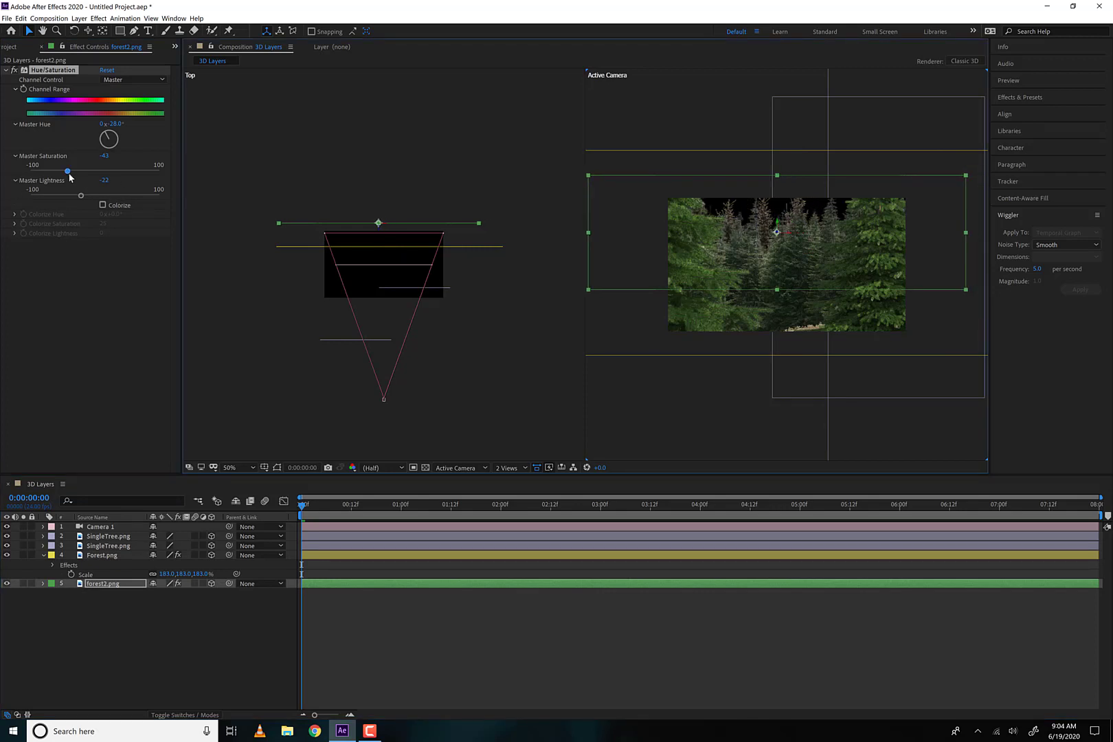
# Adjust forest2.png's Hue/Saturation to Master Hue 34°, Master Saturation -79 and Master Lightness -58
pyautogui.moveTo(76, 175); pyautogui.dragTo(56, 198)
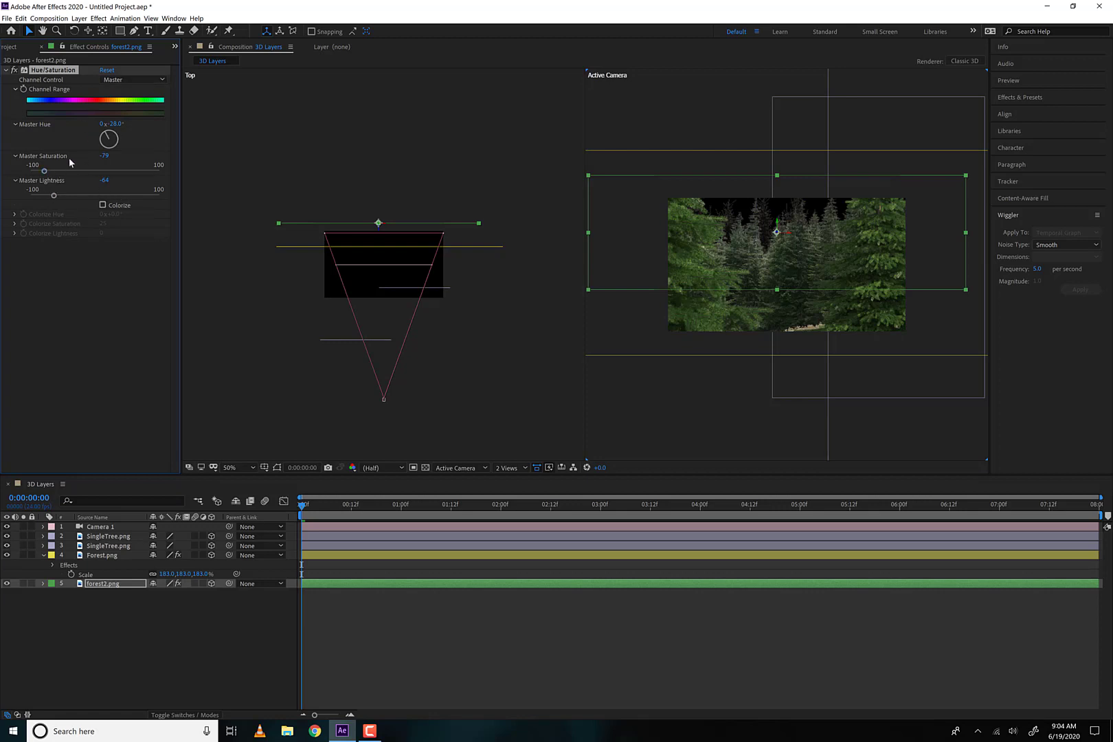
pyautogui.moveTo(112, 137); pyautogui.dragTo(117, 142)
pyautogui.moveTo(58, 196)
pyautogui.mouseDown()
pyautogui.moveTo(76, 197)
pyautogui.moveTo(57, 197)
pyautogui.mouseUp()
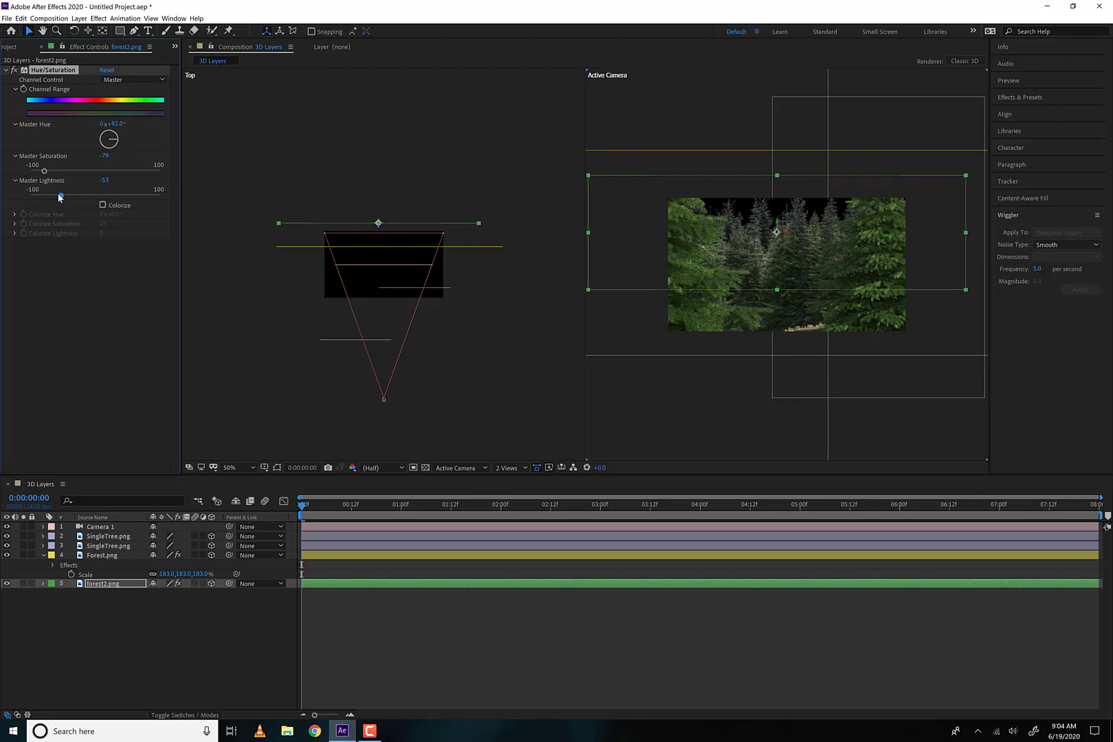
pyautogui.moveTo(115, 149); pyautogui.dragTo(109, 125)
pyautogui.hotkey('ctrl', 'z')
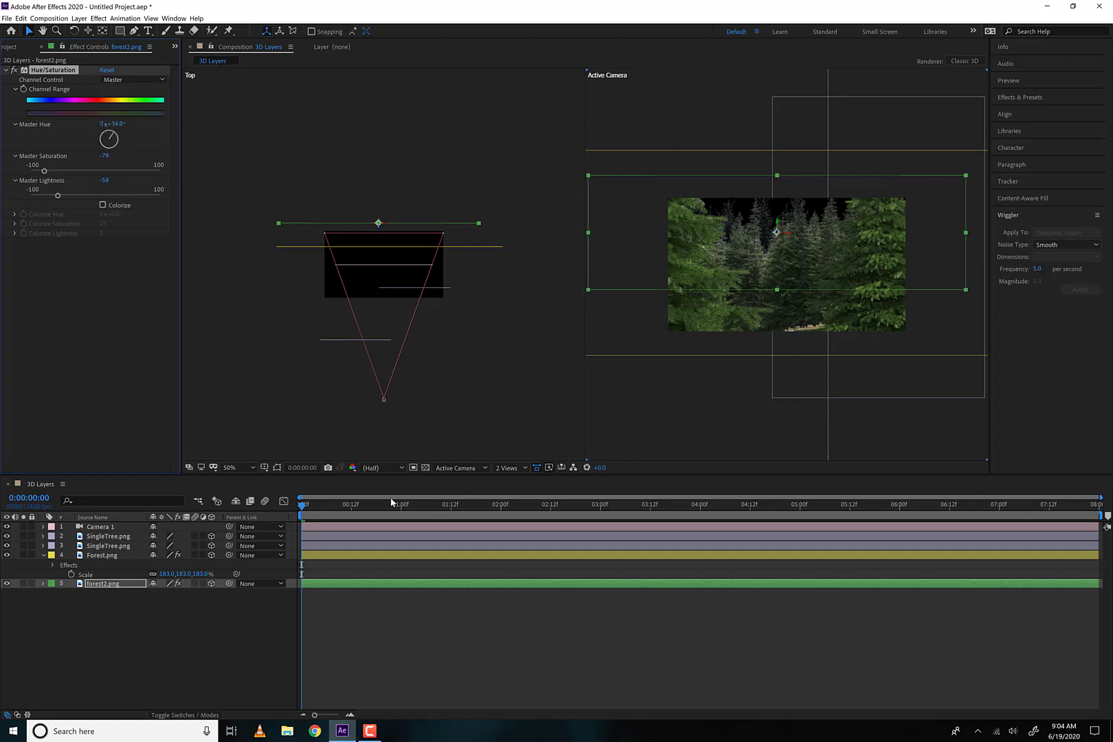
# Scrub the camera move to about 0:00:02:14 to examine the recolored forest, return to the first frame, and show the project assets
pyautogui.moveTo(392, 502); pyautogui.dragTo(559, 512)
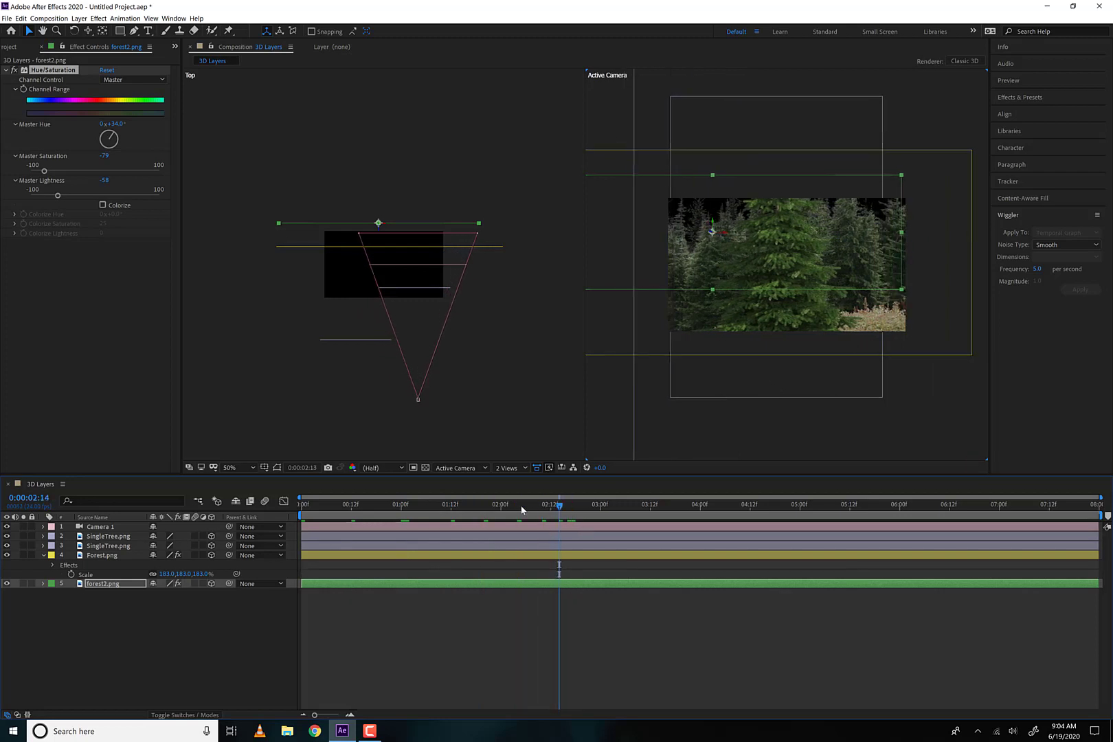
pyautogui.moveTo(481, 506); pyautogui.dragTo(170, 514)
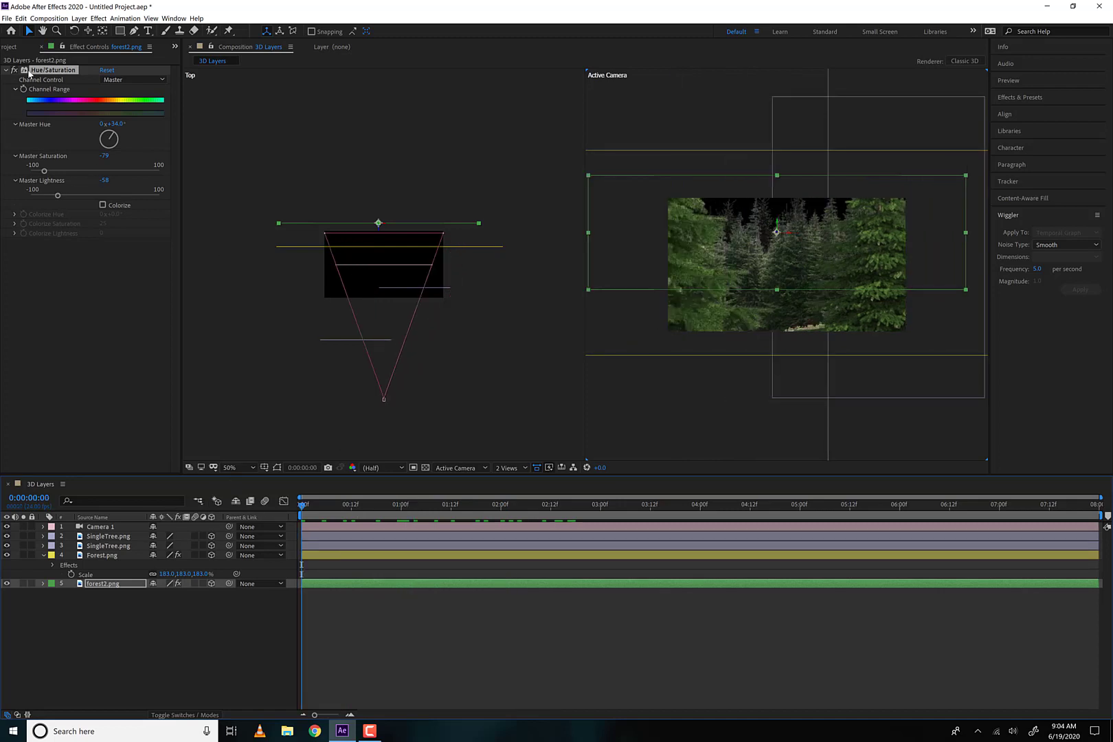
pyautogui.click(12, 47)
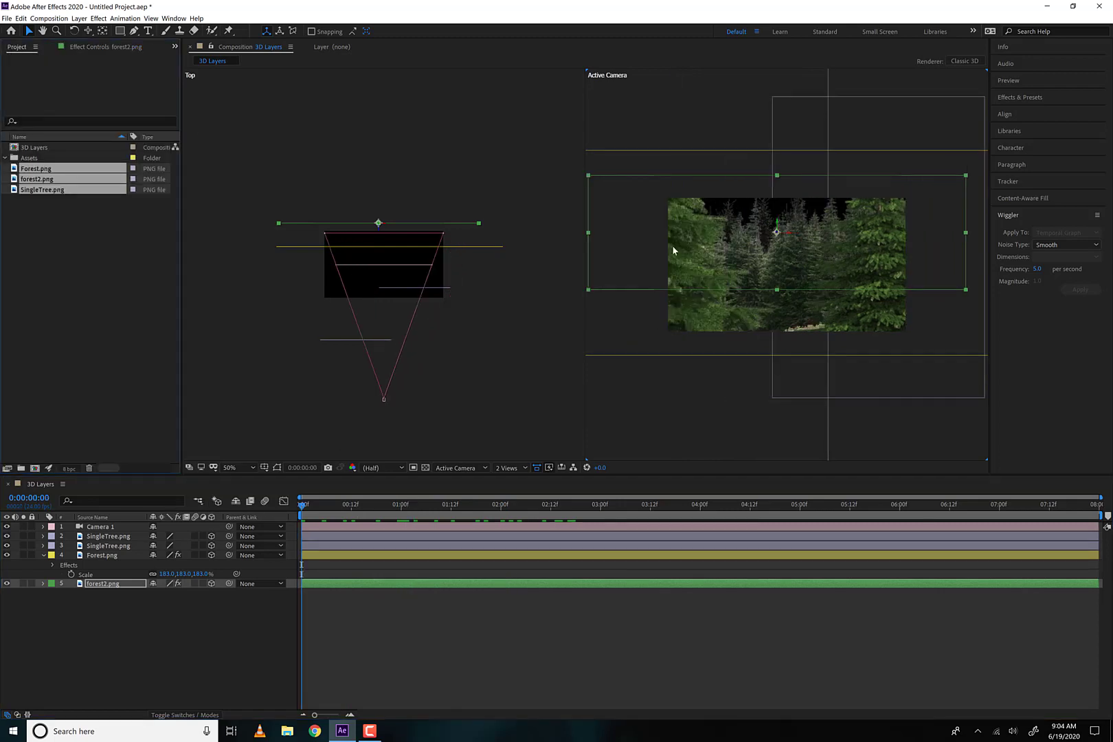
# Import sky.jpg from the AdobeAE_Assets folder and add it as the bottom layer of the 3D Layers composition
pyautogui.doubleClick(72, 229)
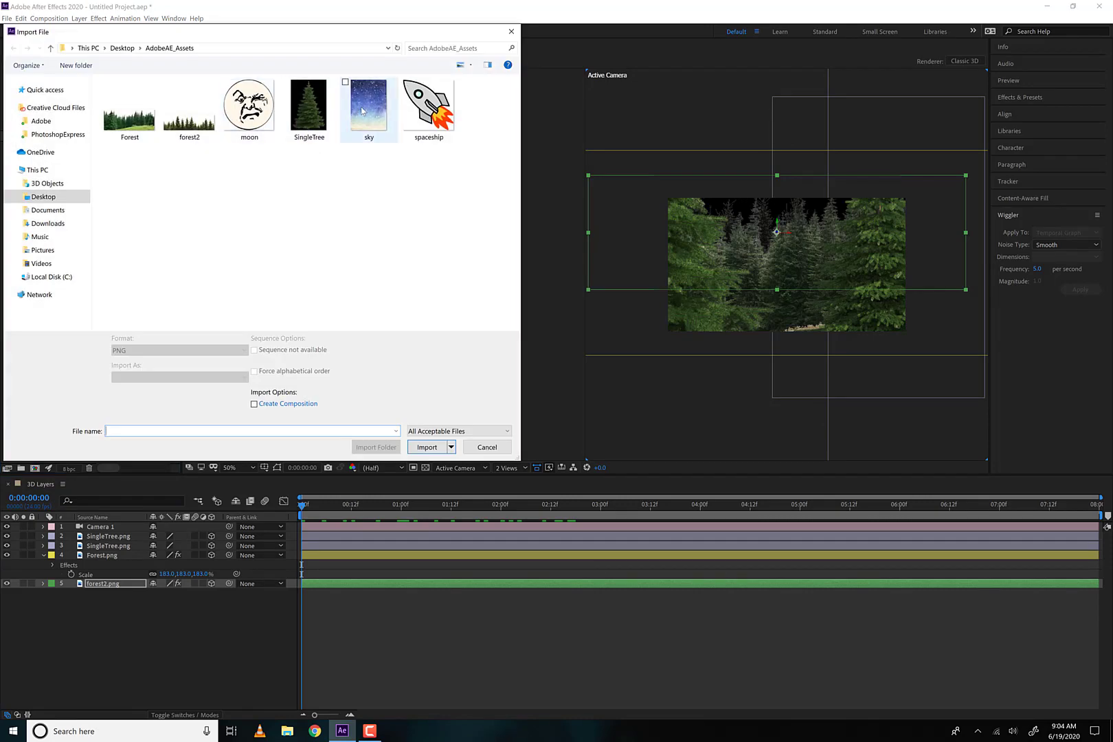
pyautogui.doubleClick(362, 110)
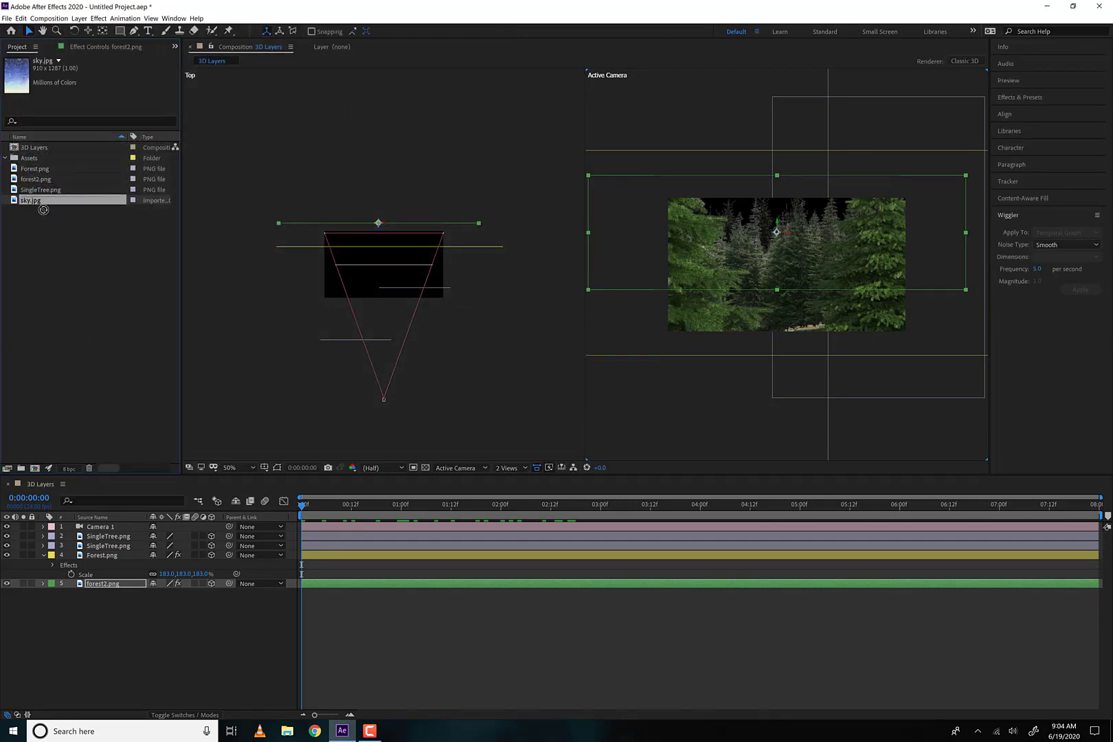
pyautogui.moveTo(42, 206); pyautogui.dragTo(100, 609)
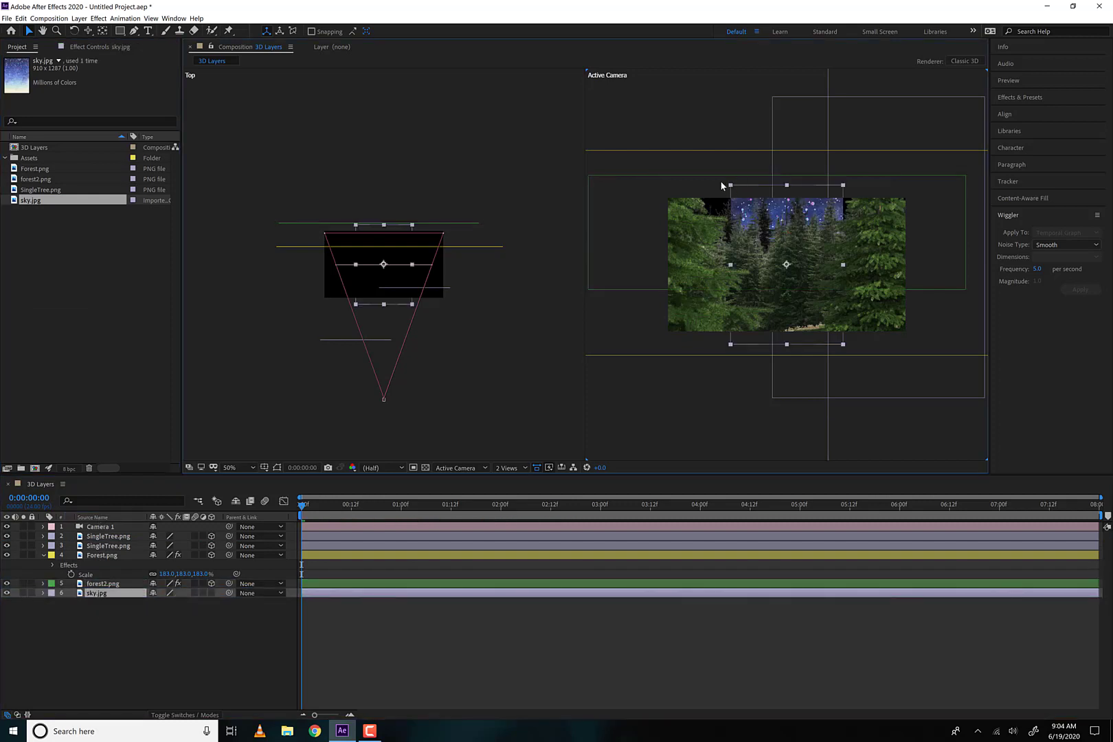
# Enlarge and reposition sky.jpg to fill the background behind the trees, then preview the camera move and return to the first frame
pyautogui.moveTo(730, 185); pyautogui.dragTo(8, 110)
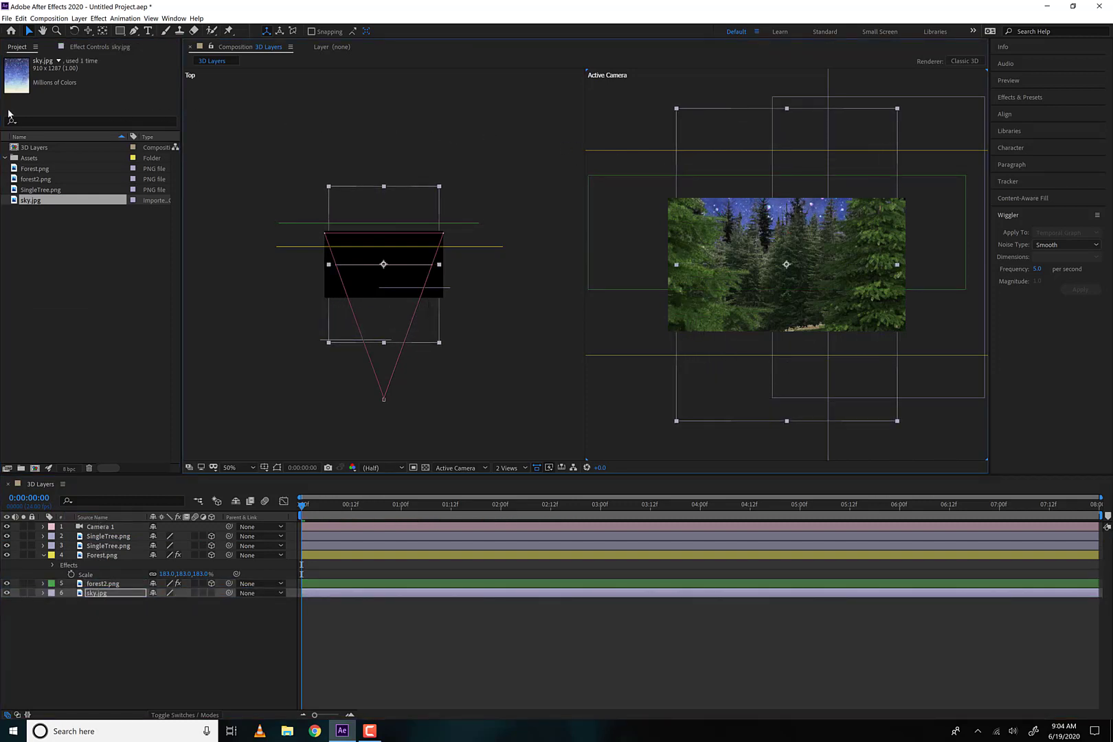
pyautogui.moveTo(739, 401); pyautogui.dragTo(716, 342)
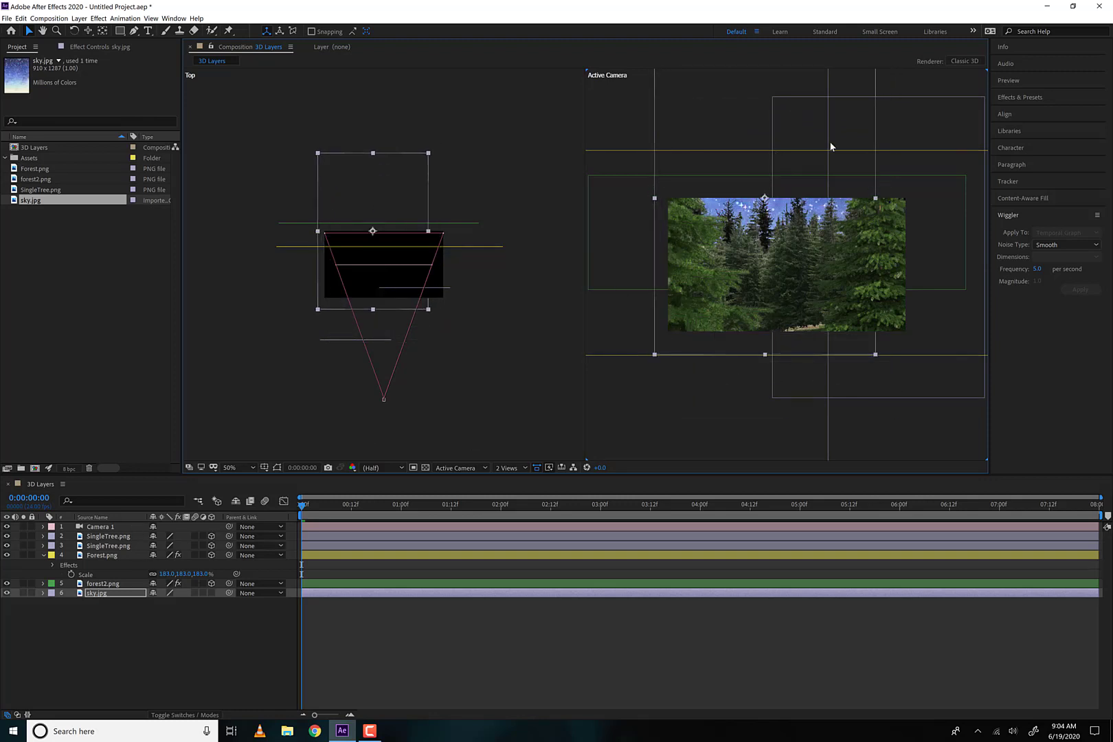
pyautogui.moveTo(854, 113); pyautogui.dragTo(806, 207)
pyautogui.moveTo(828, 138); pyautogui.dragTo(927, 78)
pyautogui.moveTo(840, 139); pyautogui.dragTo(925, 123)
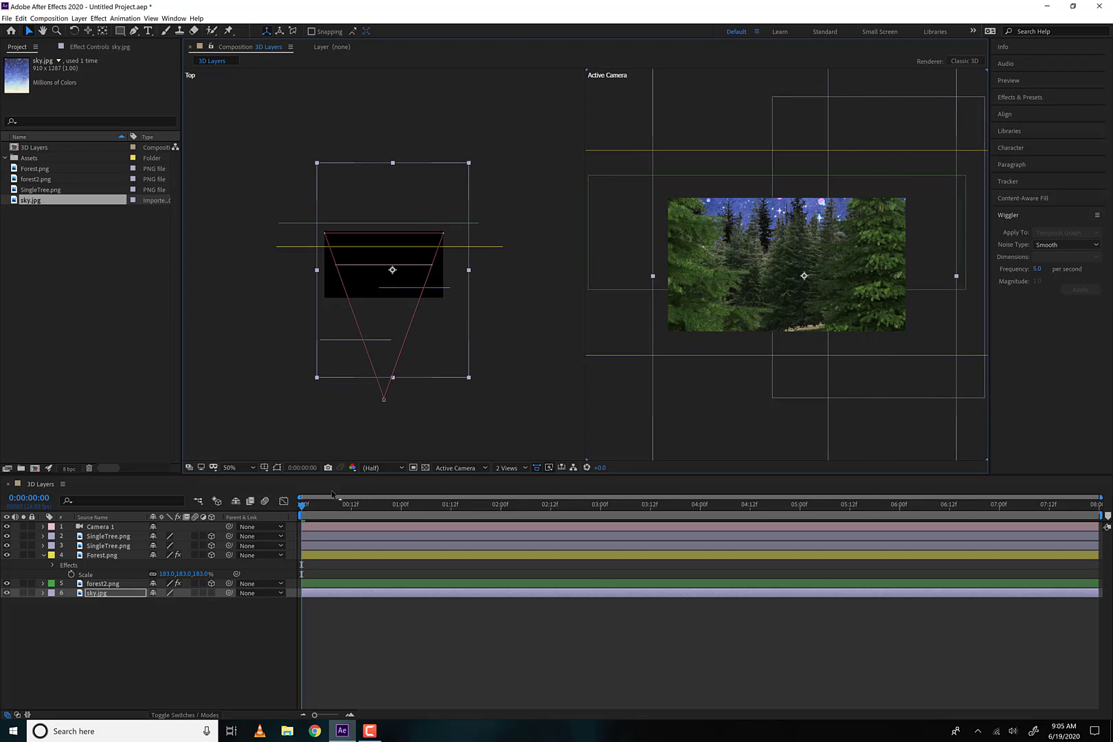
pyautogui.moveTo(325, 508); pyautogui.dragTo(273, 506)
pyautogui.press('space')
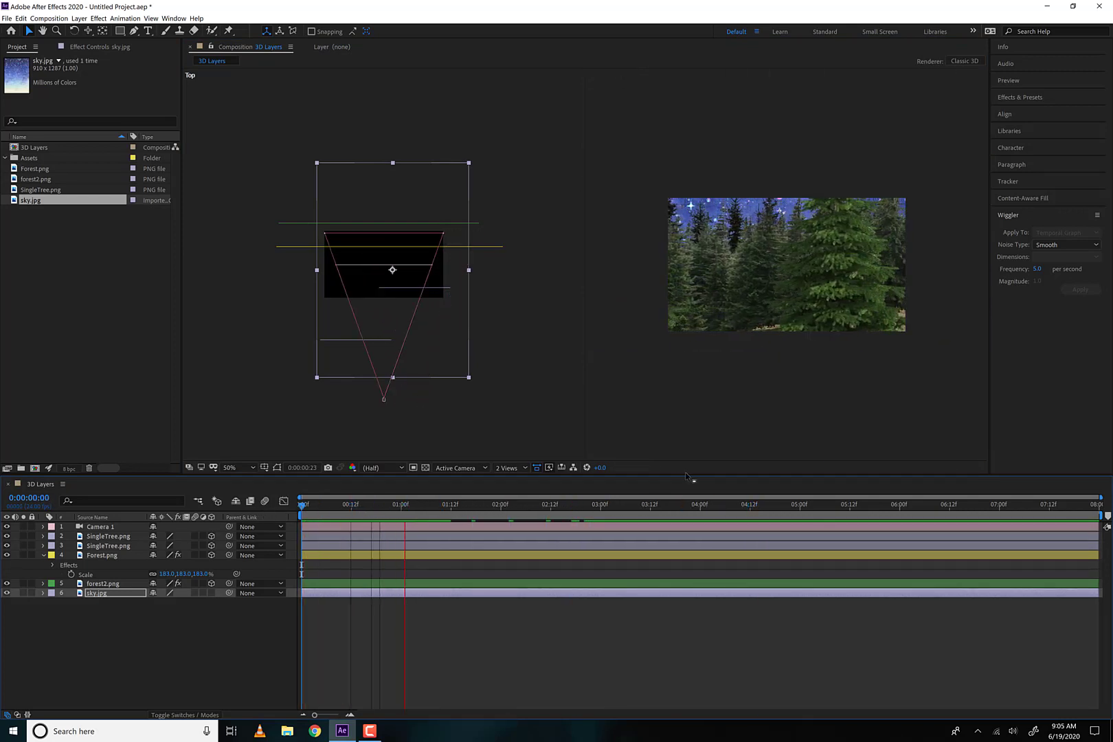
pyautogui.press('space')
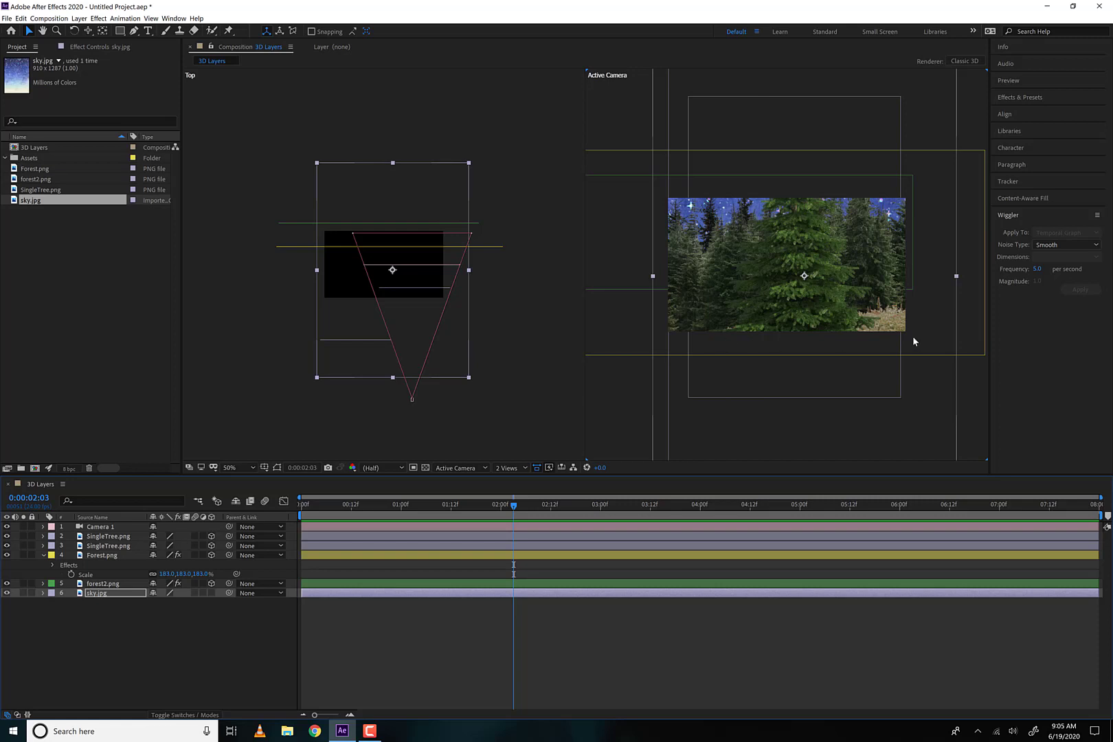
pyautogui.click(319, 509)
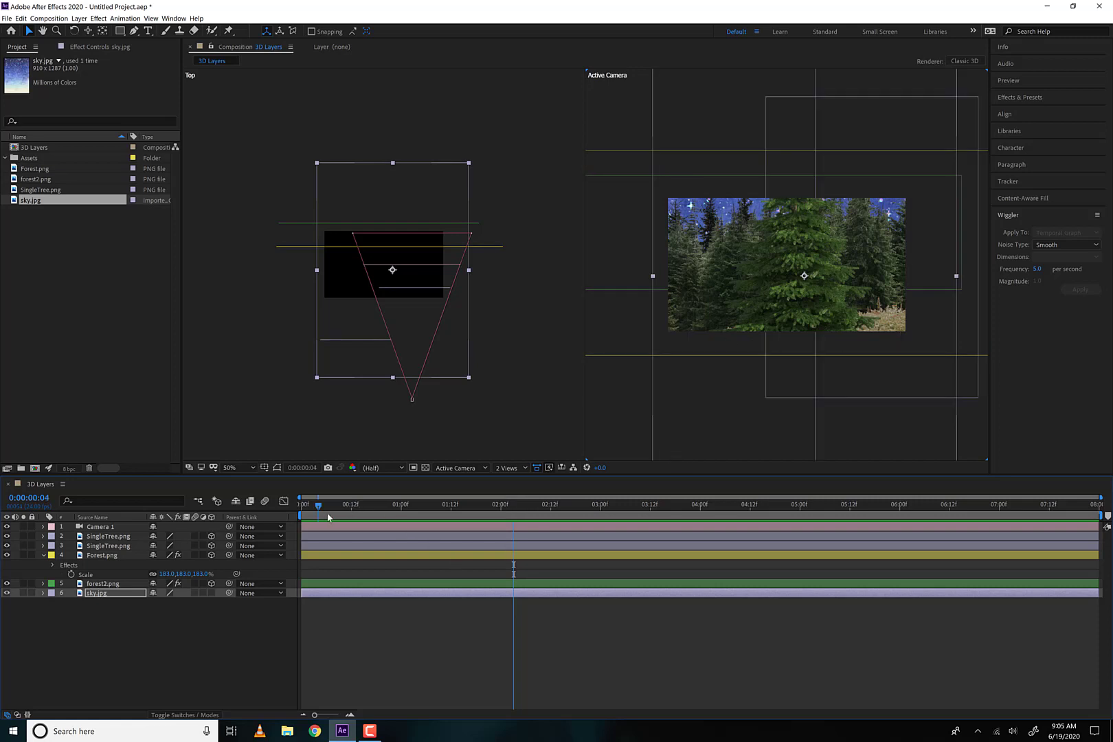
pyautogui.moveTo(328, 518); pyautogui.dragTo(159, 526)
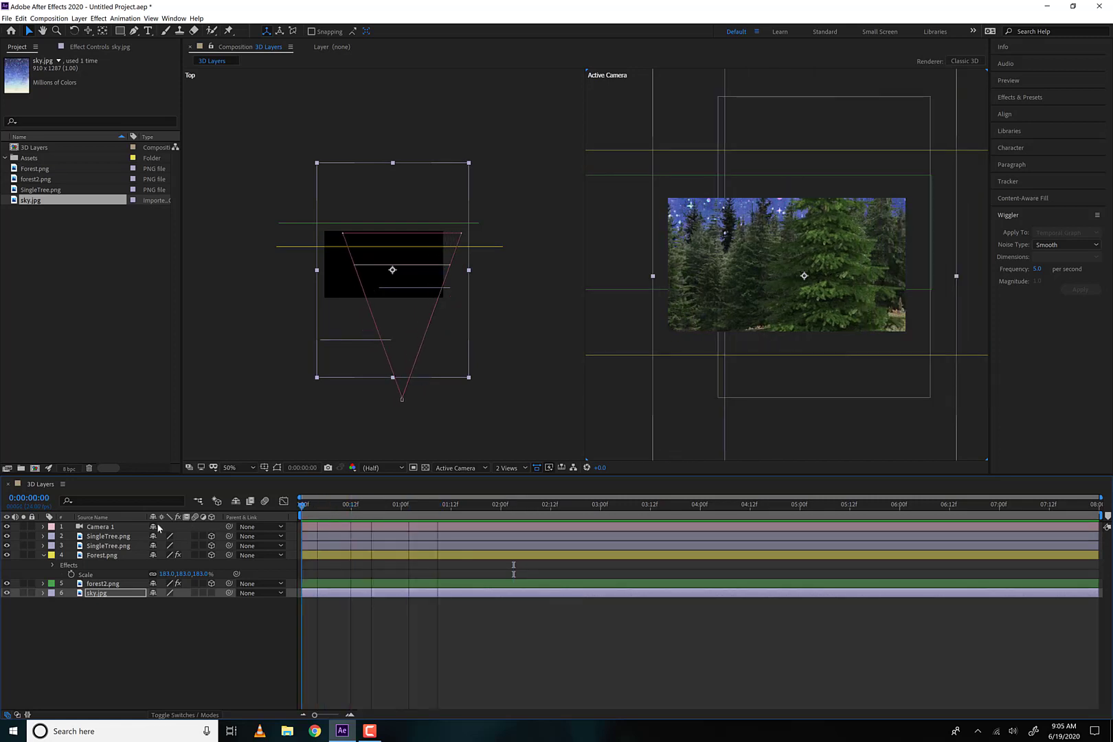
# Make sky.jpg a 3D layer, move it back in Z behind forest2.png, and scale it to 376.7%
pyautogui.click(210, 593)
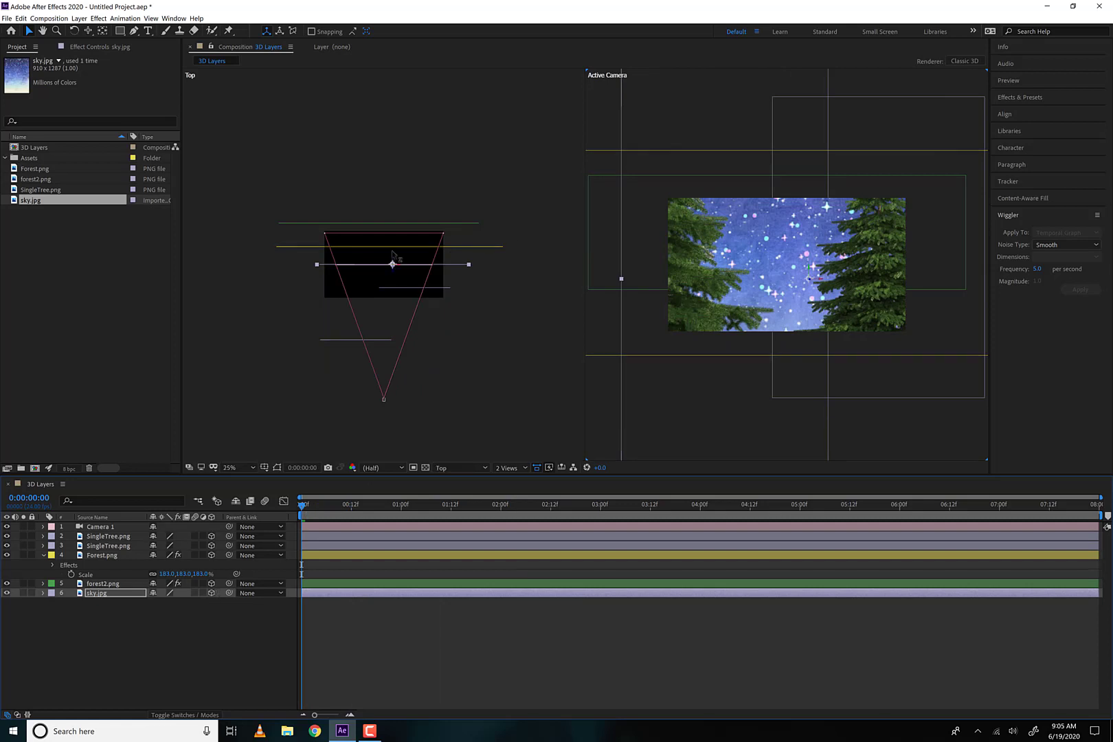
pyautogui.moveTo(393, 274); pyautogui.dragTo(394, 203)
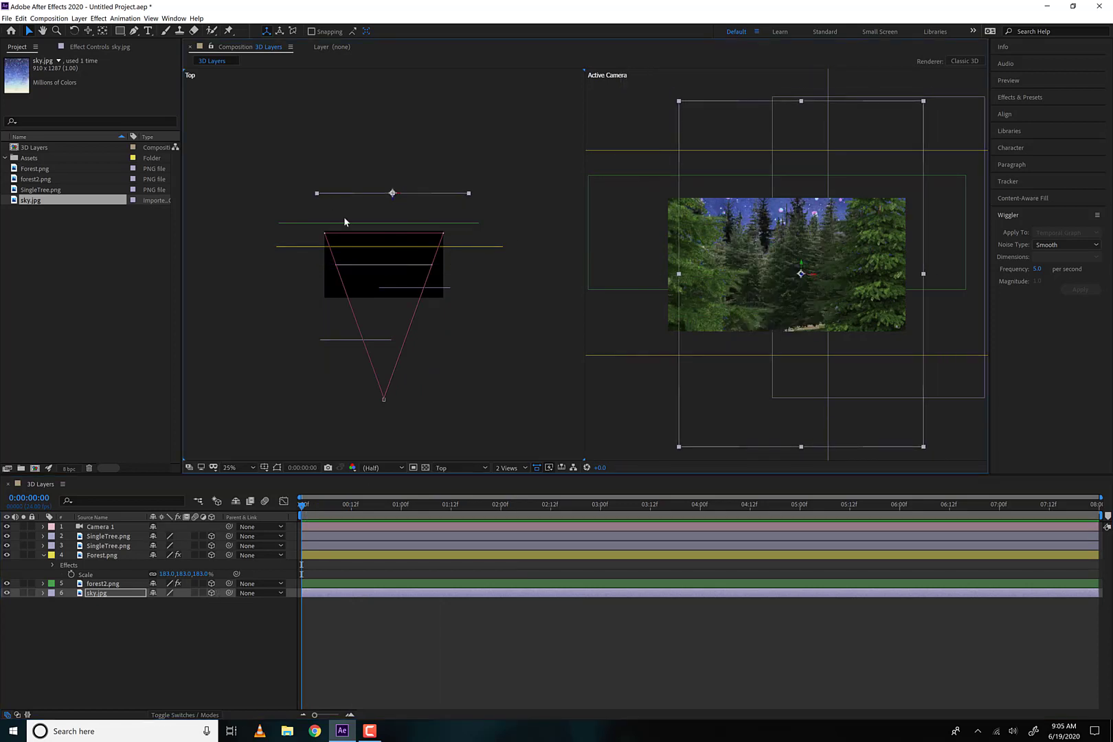
pyautogui.press('s')
pyautogui.moveTo(168, 603); pyautogui.dragTo(200, 603)
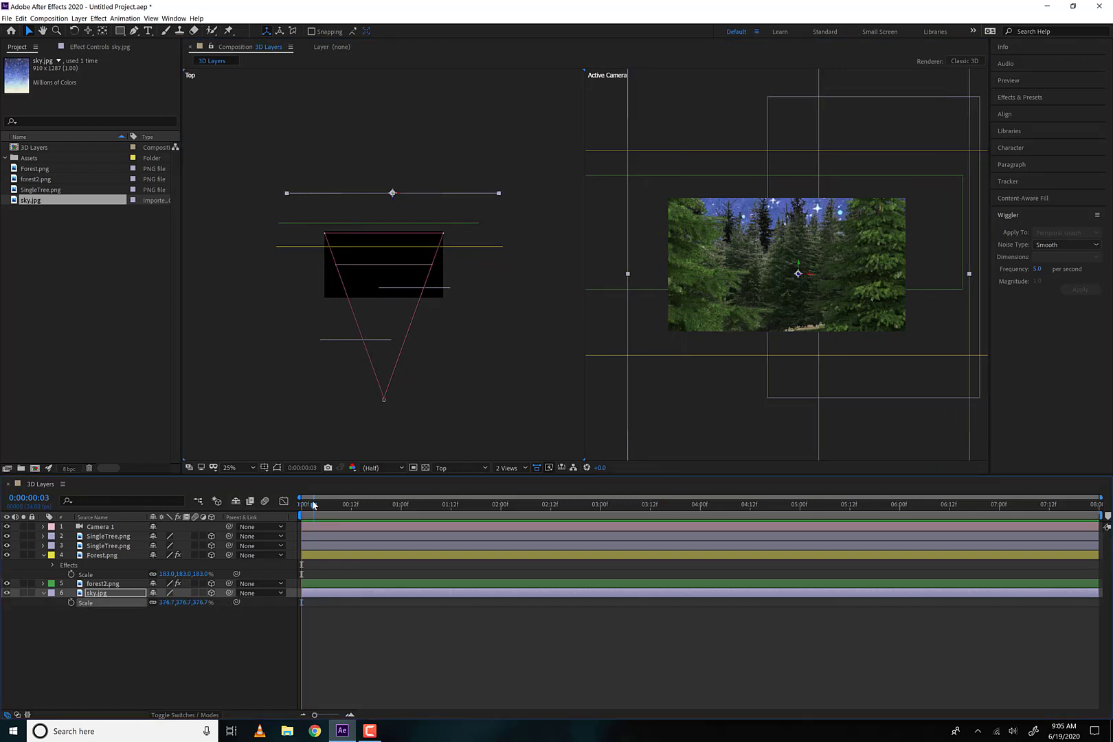
# Preview the camera move, push sky.jpg much farther back in Z behind the forest, and set its scale to 534.7%
pyautogui.press('space')
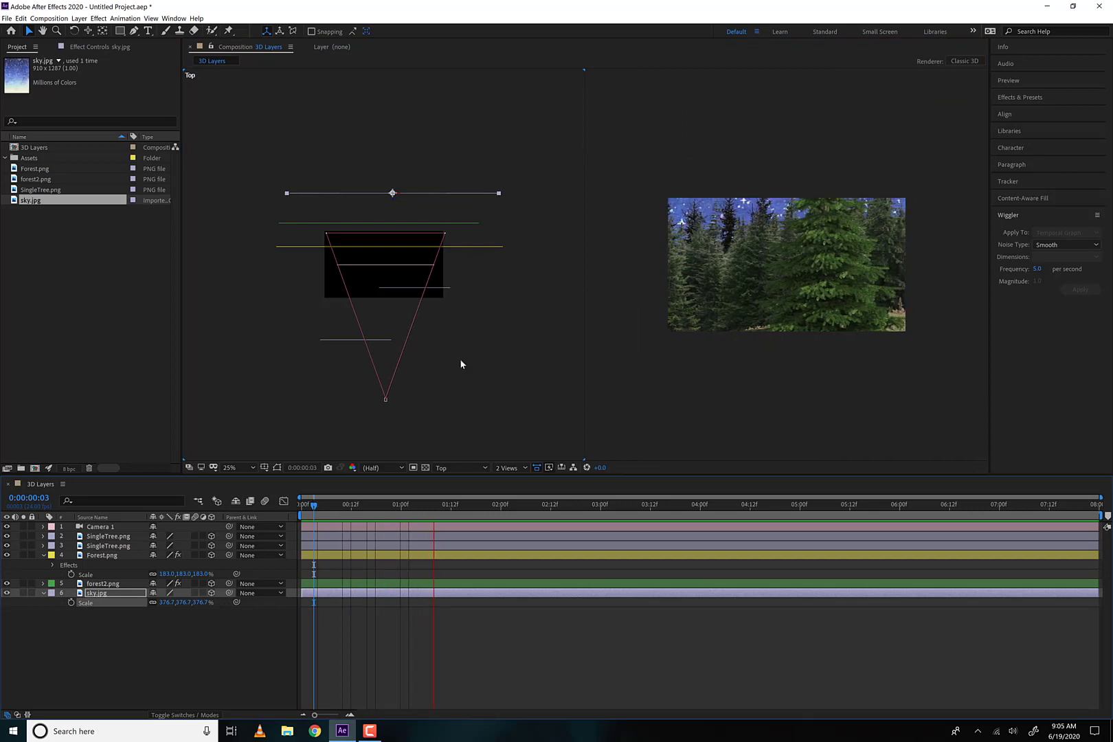
pyautogui.press('space')
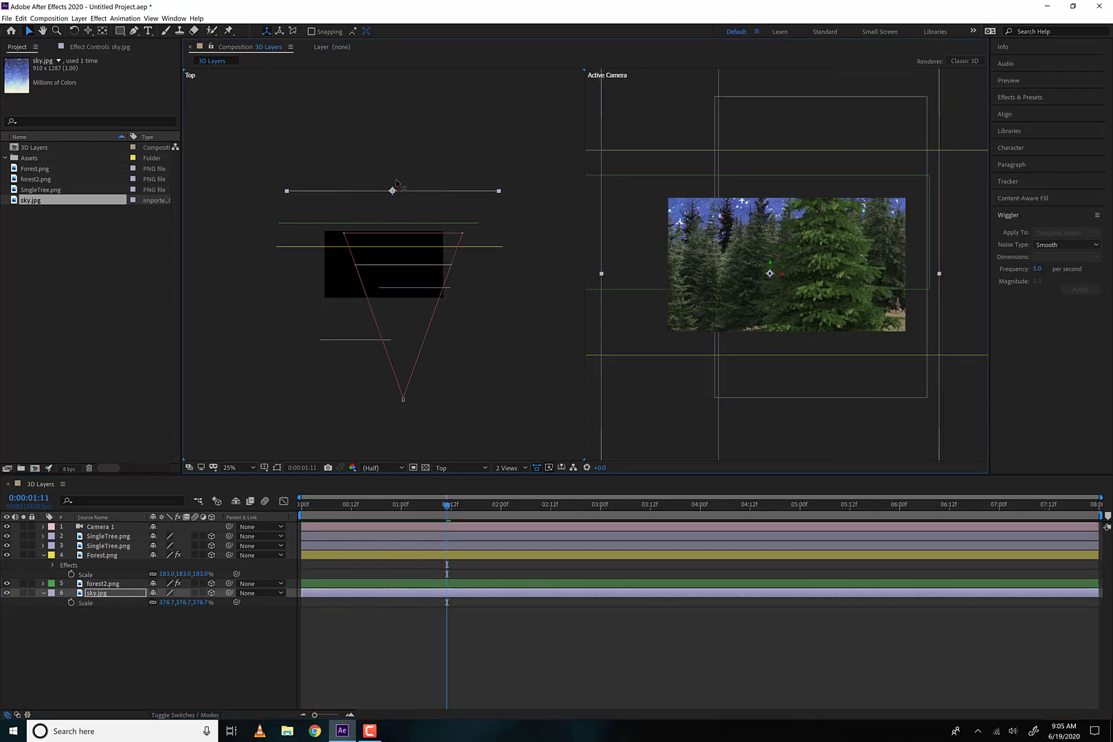
pyautogui.moveTo(398, 206); pyautogui.dragTo(398, 142)
pyautogui.press('space')
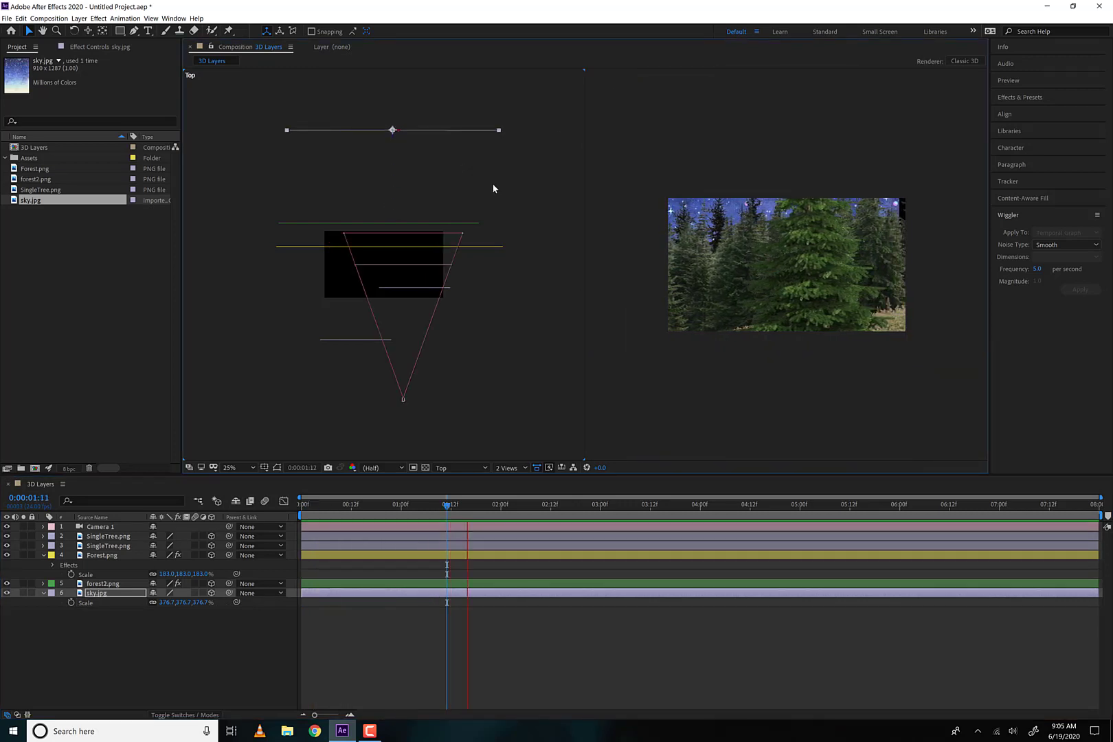
pyautogui.press('space')
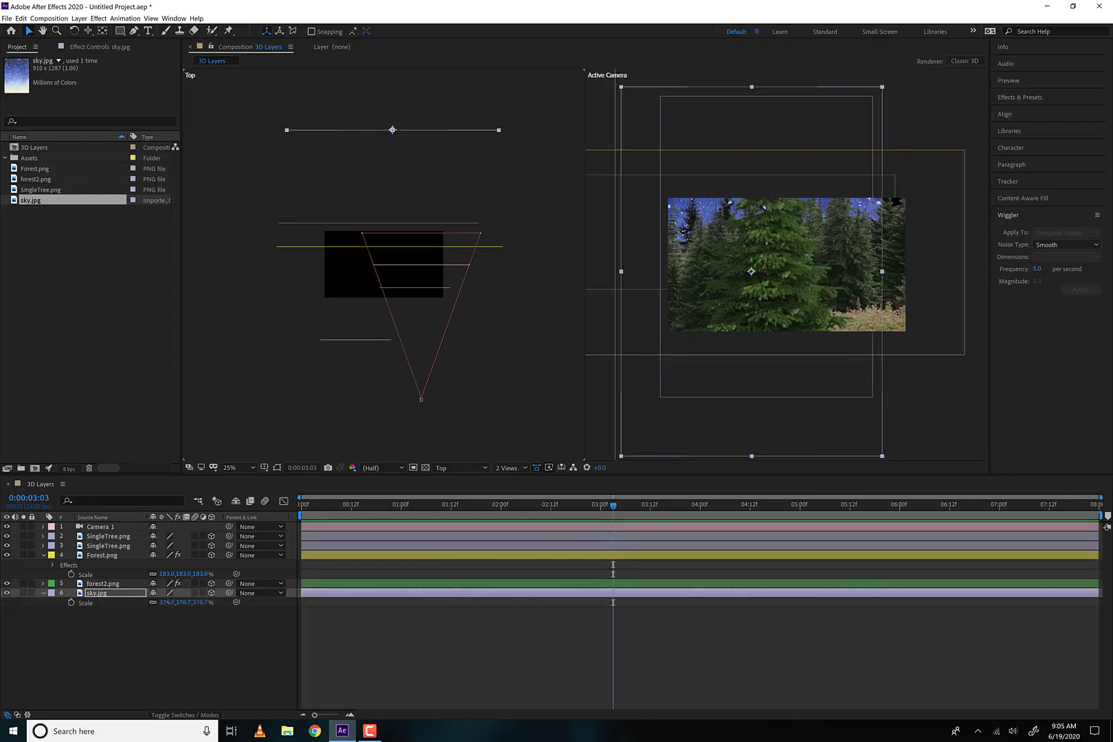
pyautogui.moveTo(184, 603); pyautogui.dragTo(292, 604)
# Apply Gaussian Blur to sky.jpg with Blurriness 13.3 and preview the camera move from the first frame
pyautogui.click(99, 19)
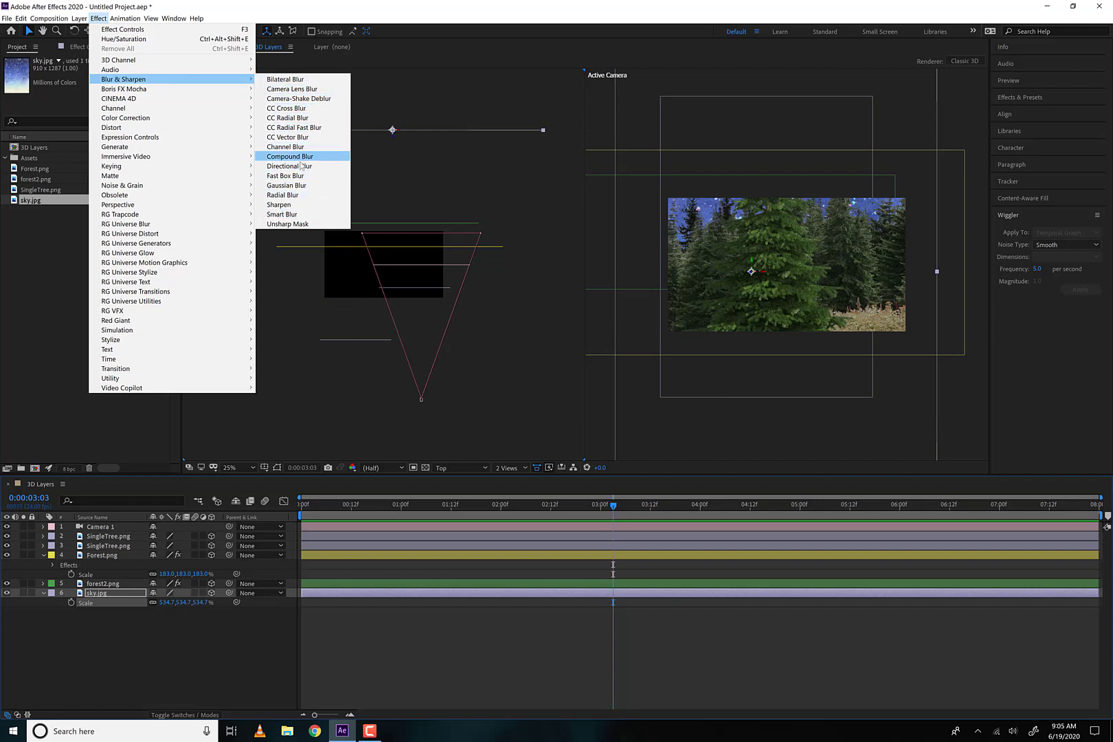
pyautogui.click(290, 186)
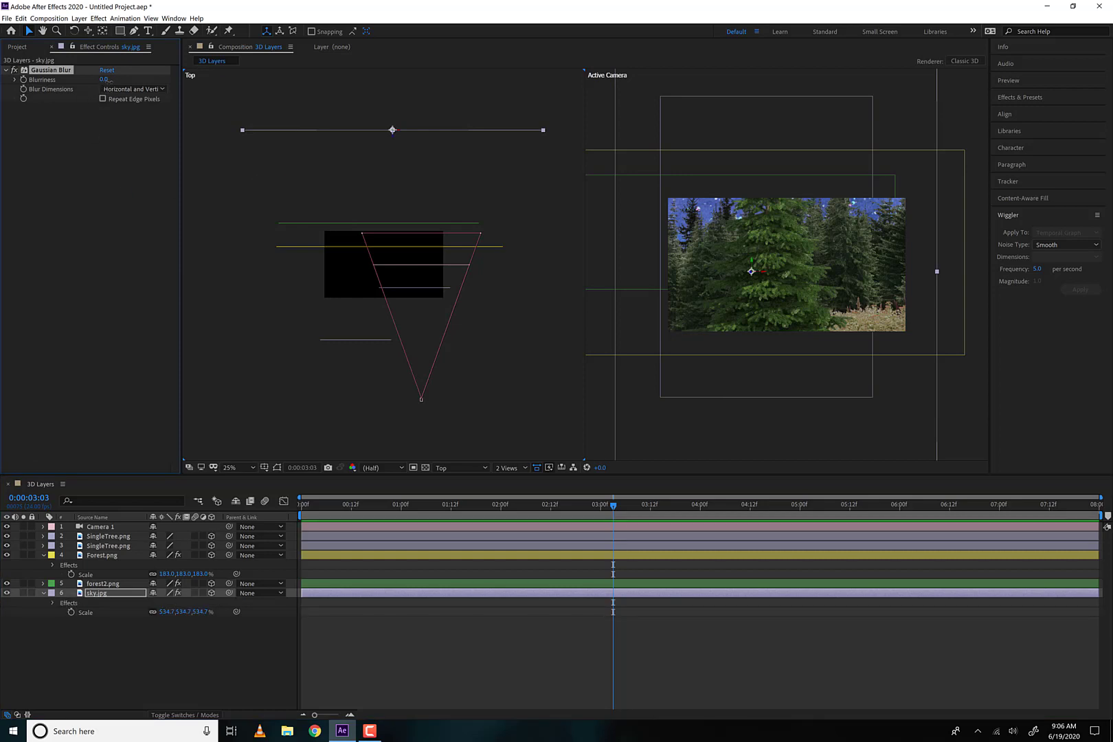
pyautogui.moveTo(129, 80); pyautogui.dragTo(142, 80)
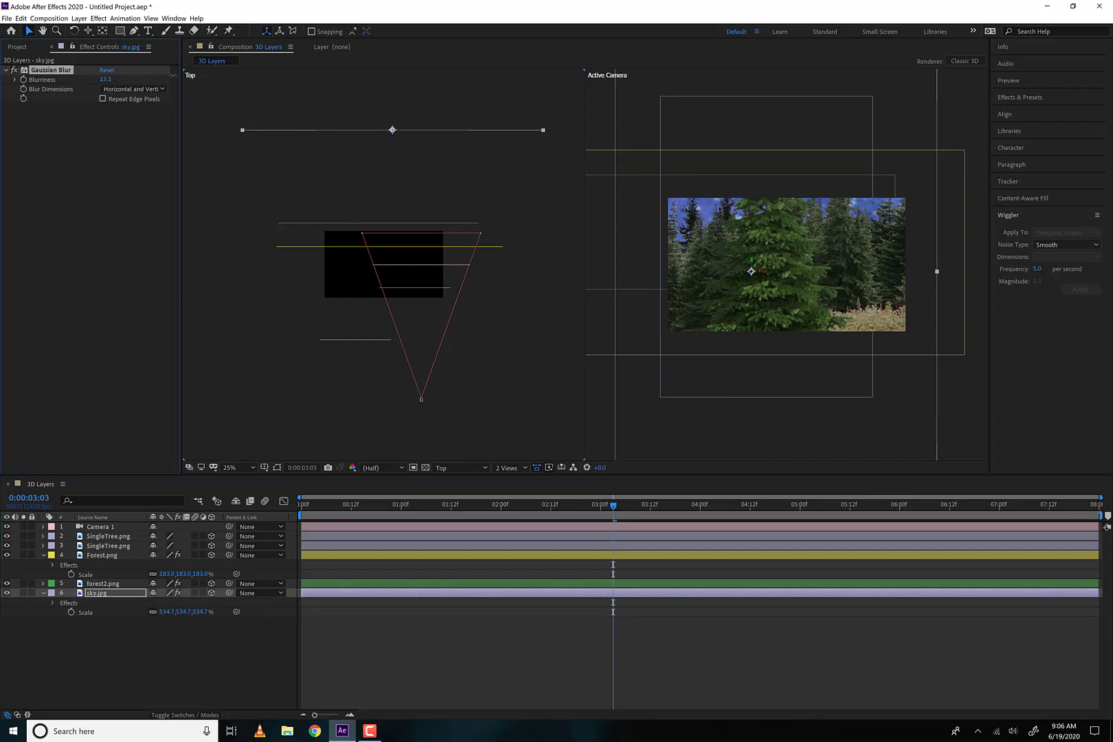
pyautogui.moveTo(398, 517); pyautogui.dragTo(292, 520)
pyautogui.press('space')
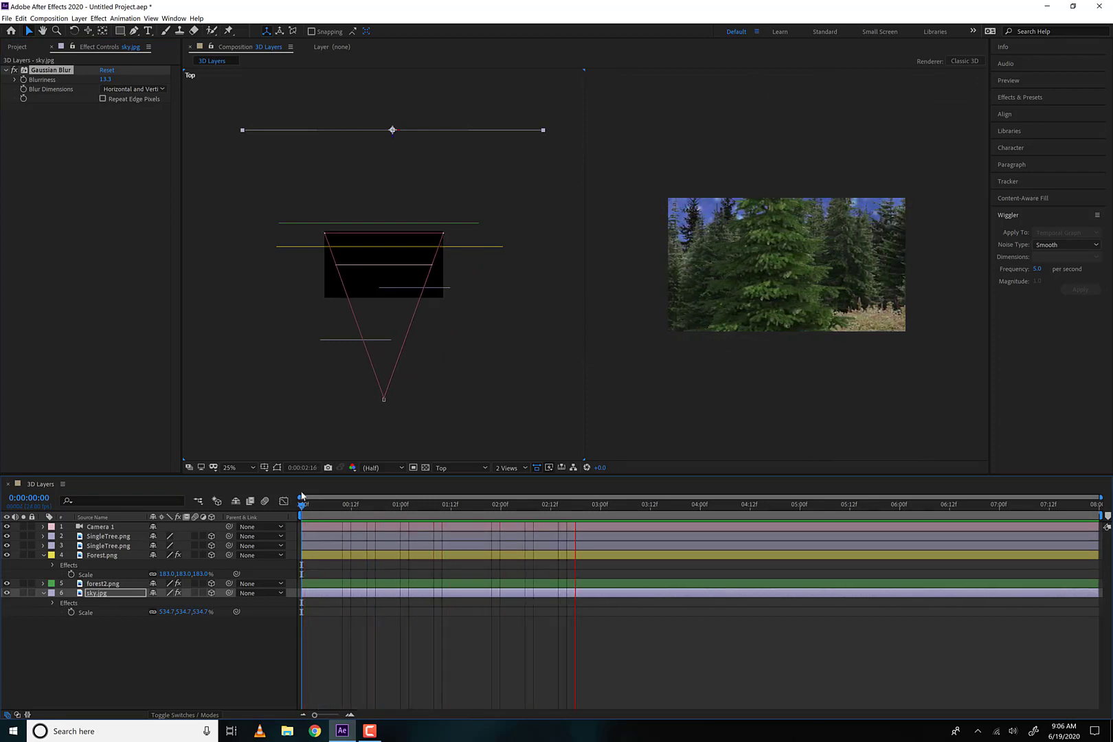
pyautogui.press('space')
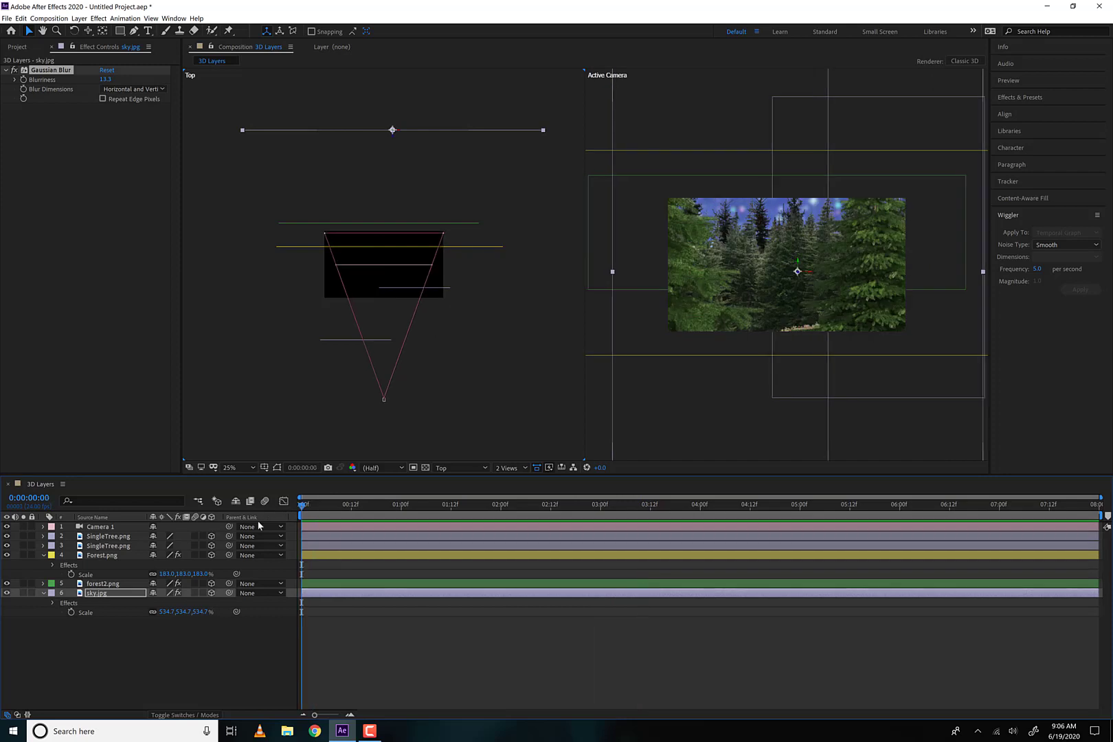
pyautogui.press('space')
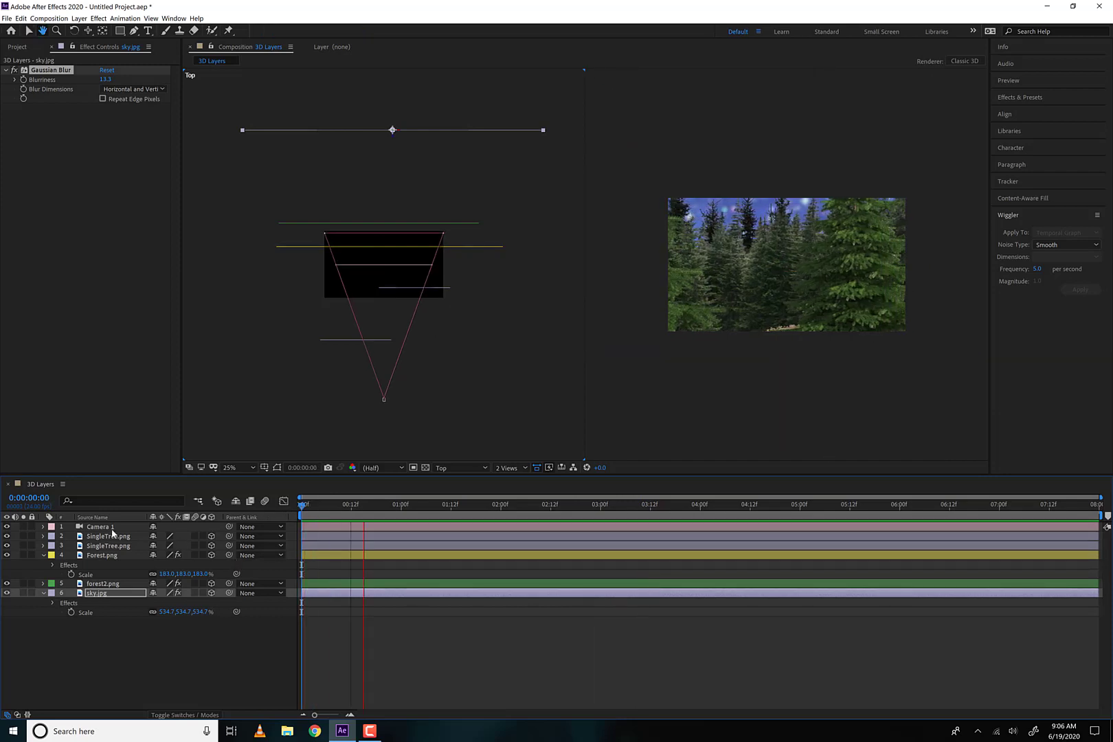
# Show Camera 1's Position keyframes in the graph editor, fit the curves to the view, and separate the Position dimensions
pyautogui.click(110, 528)
pyautogui.press('p')
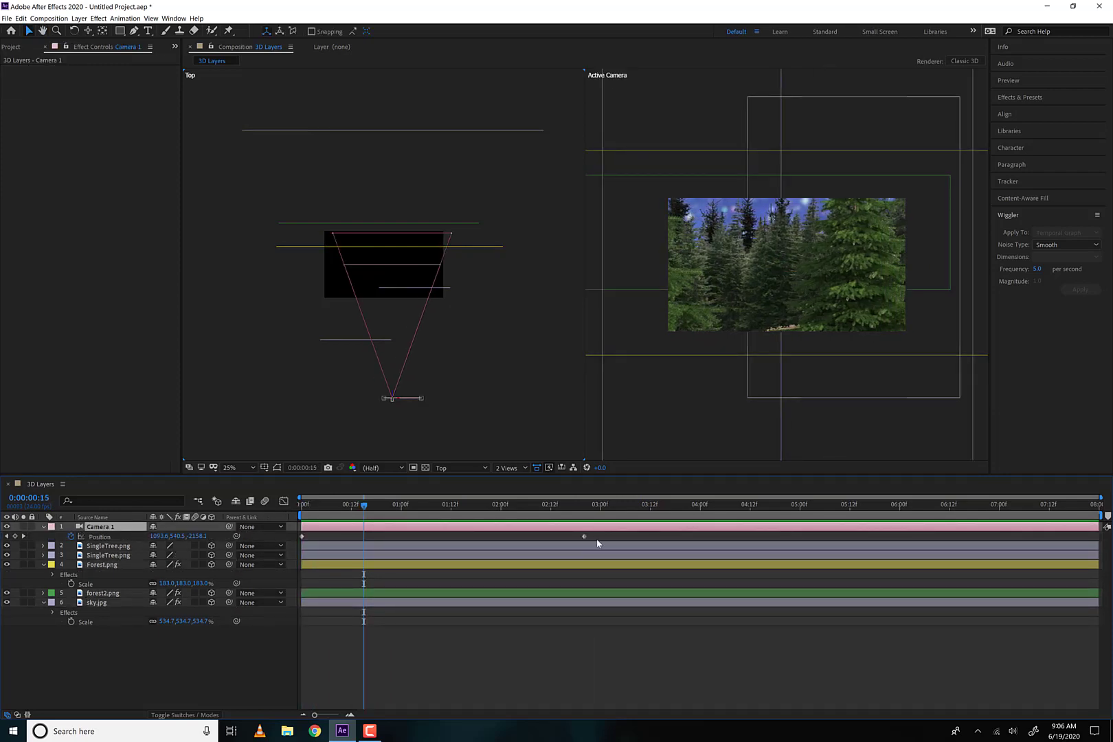
pyautogui.moveTo(595, 538); pyautogui.dragTo(284, 546)
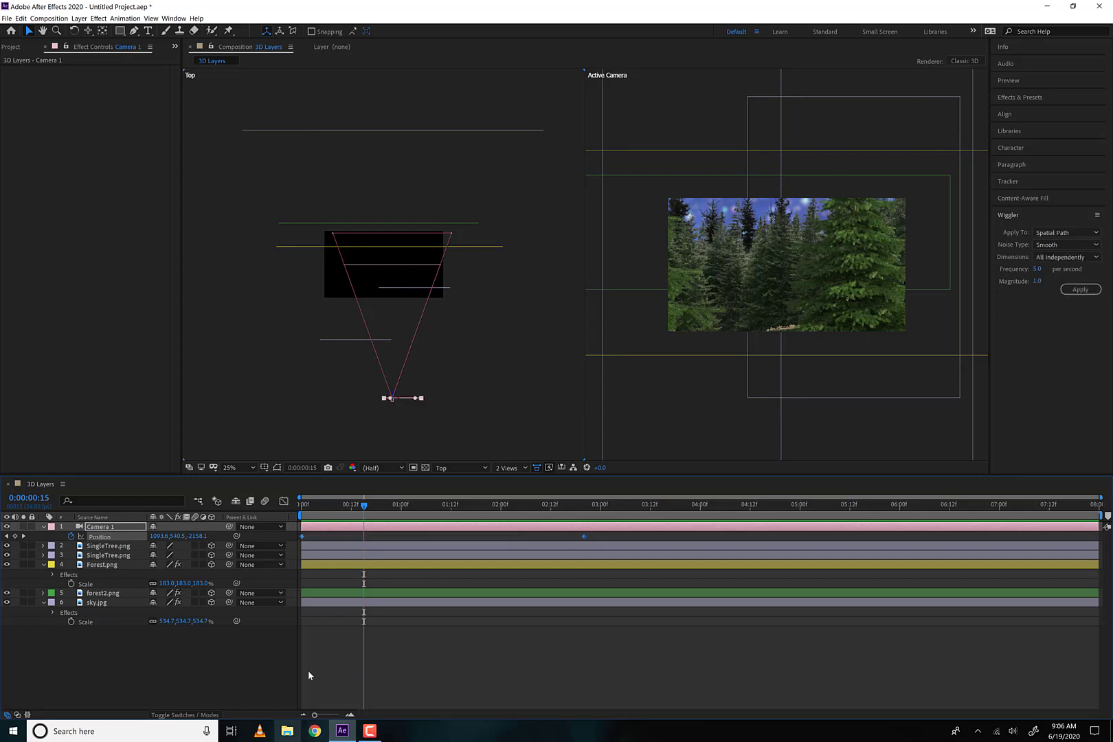
pyautogui.click(284, 503)
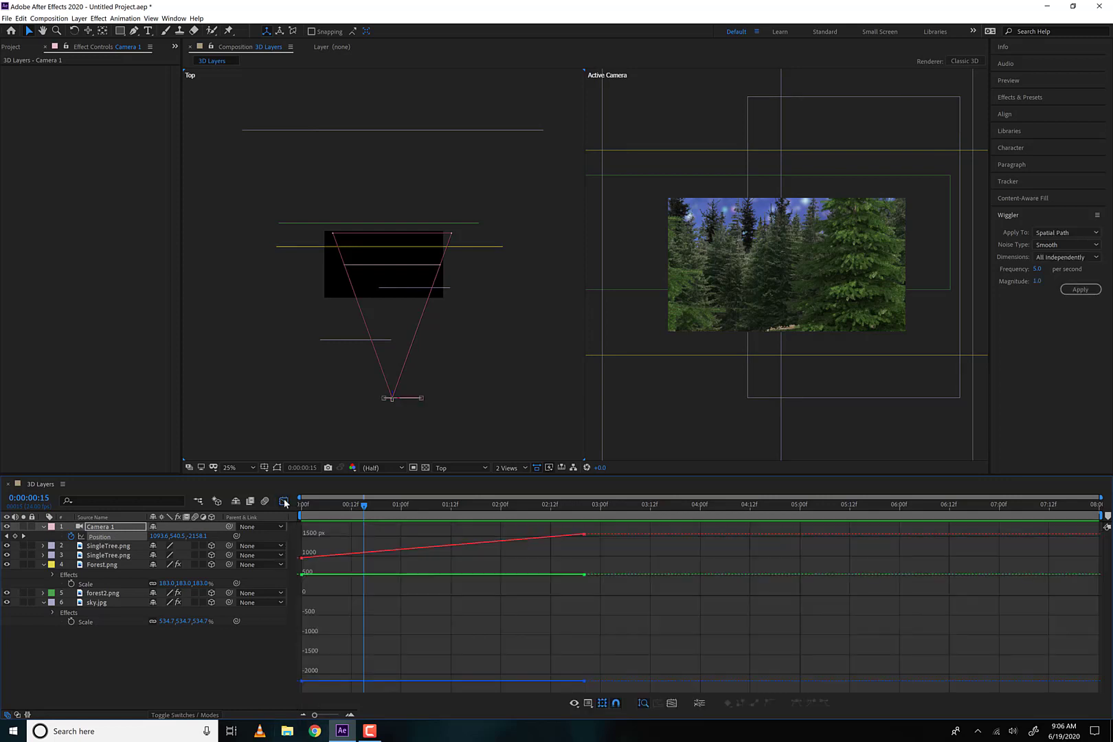
pyautogui.click(673, 704)
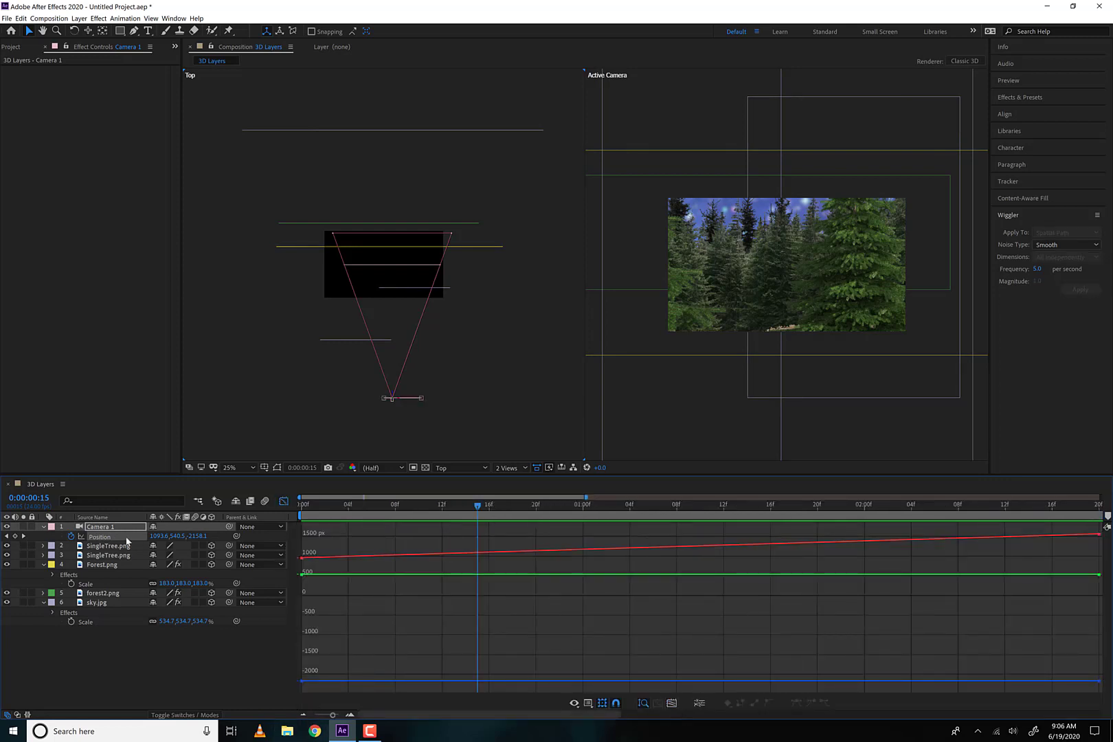
pyautogui.click(698, 703)
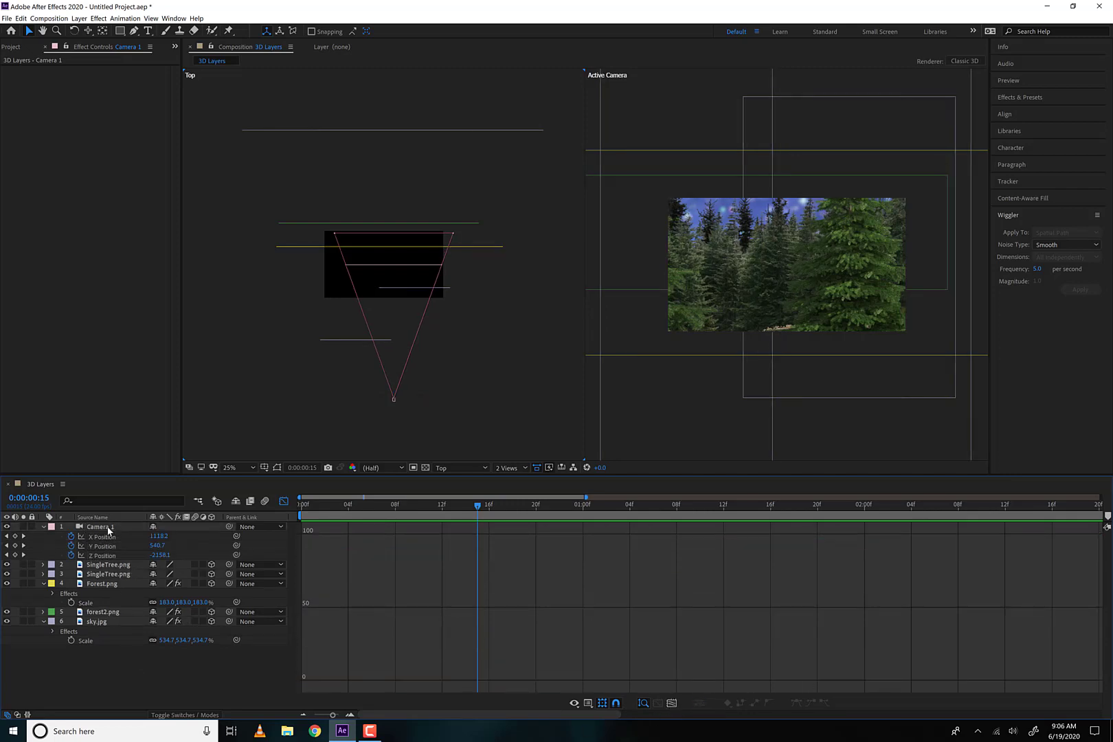
# Apply Easy Ease In to the last Y Position keyframe of Camera 1
pyautogui.click(104, 547)
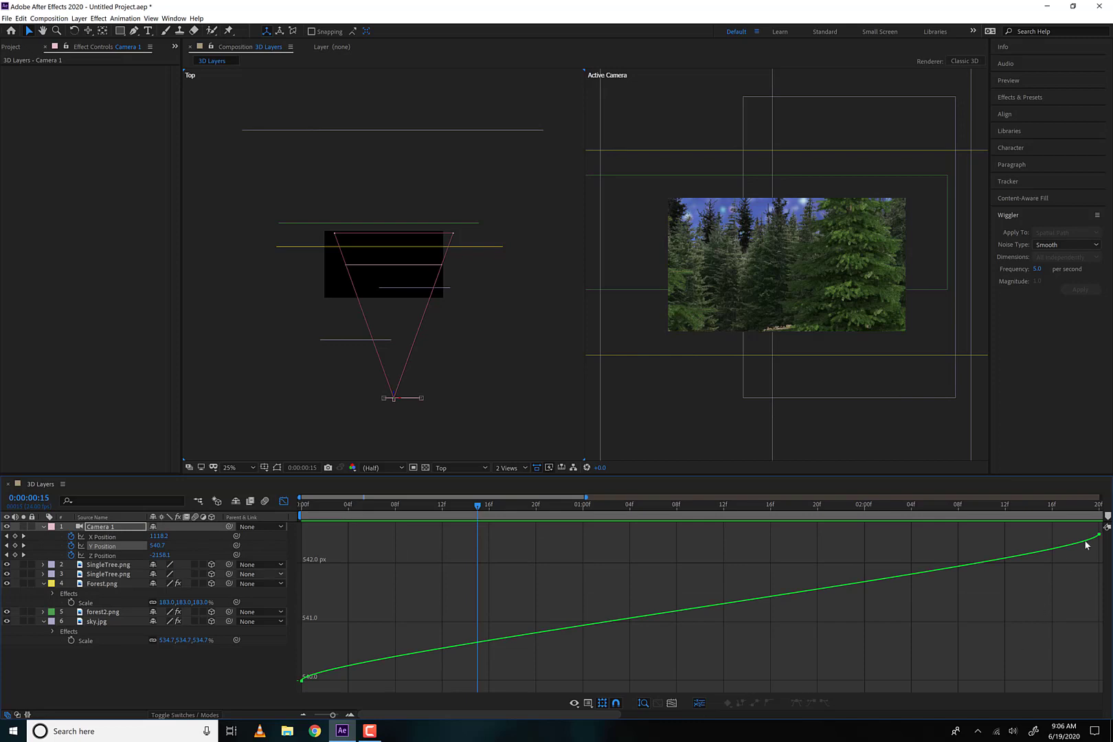
pyautogui.click(1095, 530)
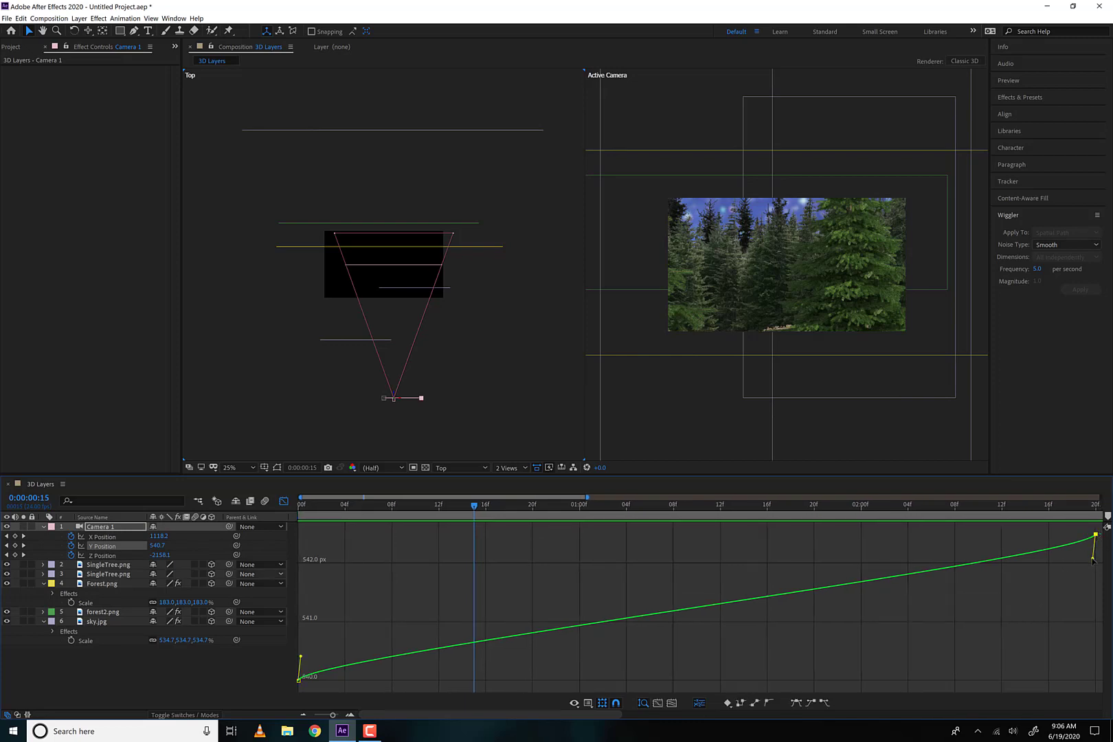
pyautogui.click(811, 702)
# Apply Easy Ease Out to Camera 1's first X Position keyframe, then close the graph editor and return to the first frame
pyautogui.click(104, 555)
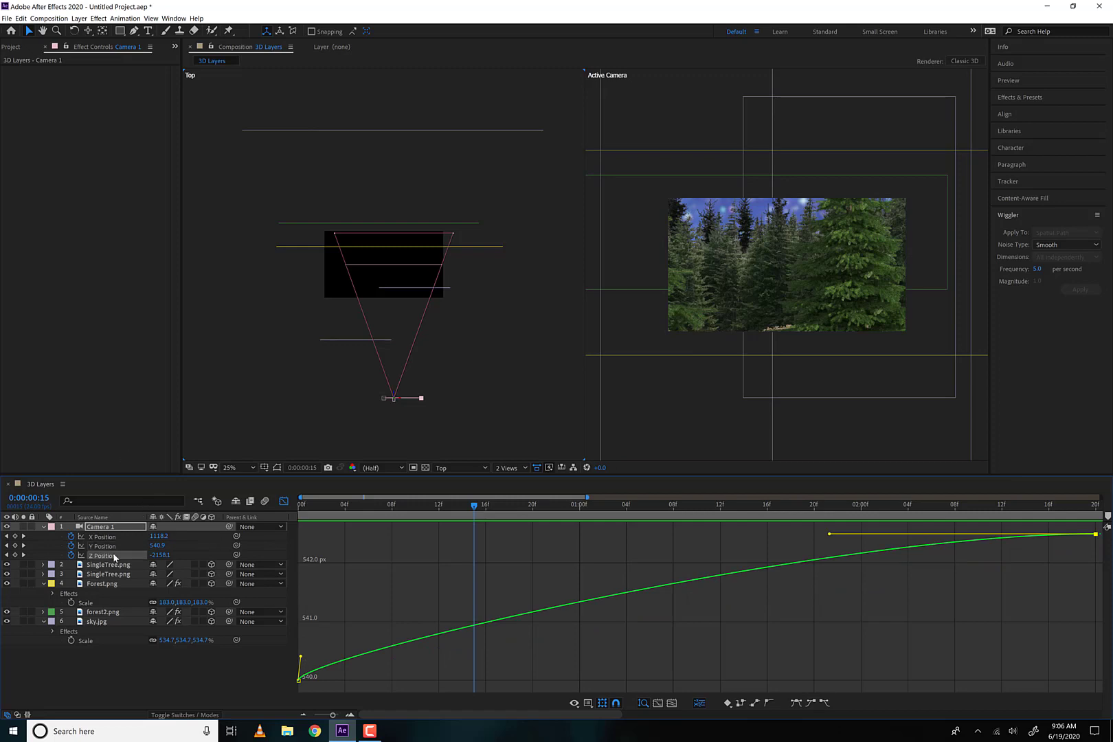
pyautogui.click(102, 536)
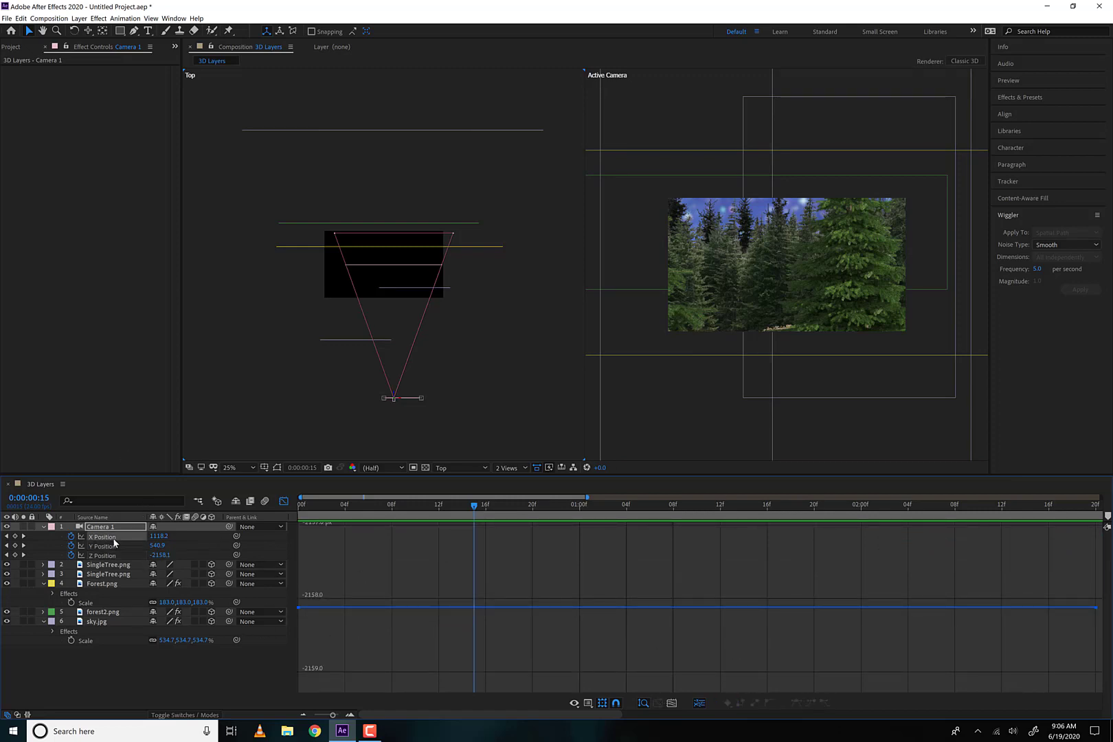
pyautogui.moveTo(276, 675); pyautogui.dragTo(286, 671)
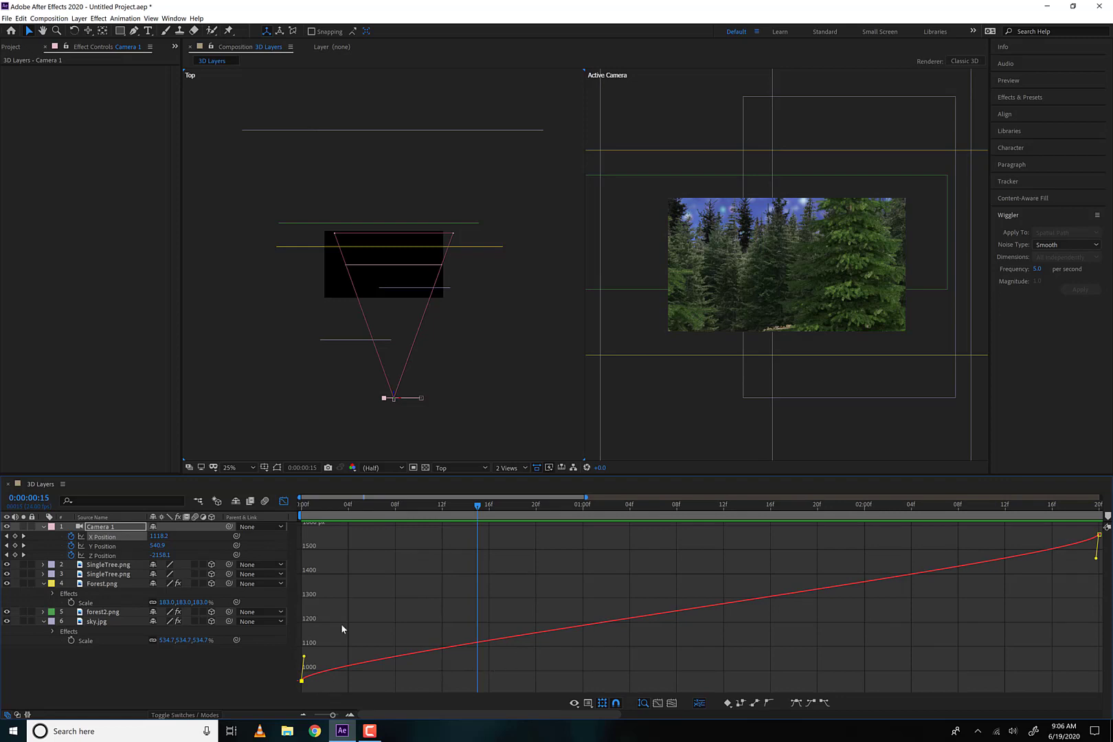
pyautogui.click(827, 701)
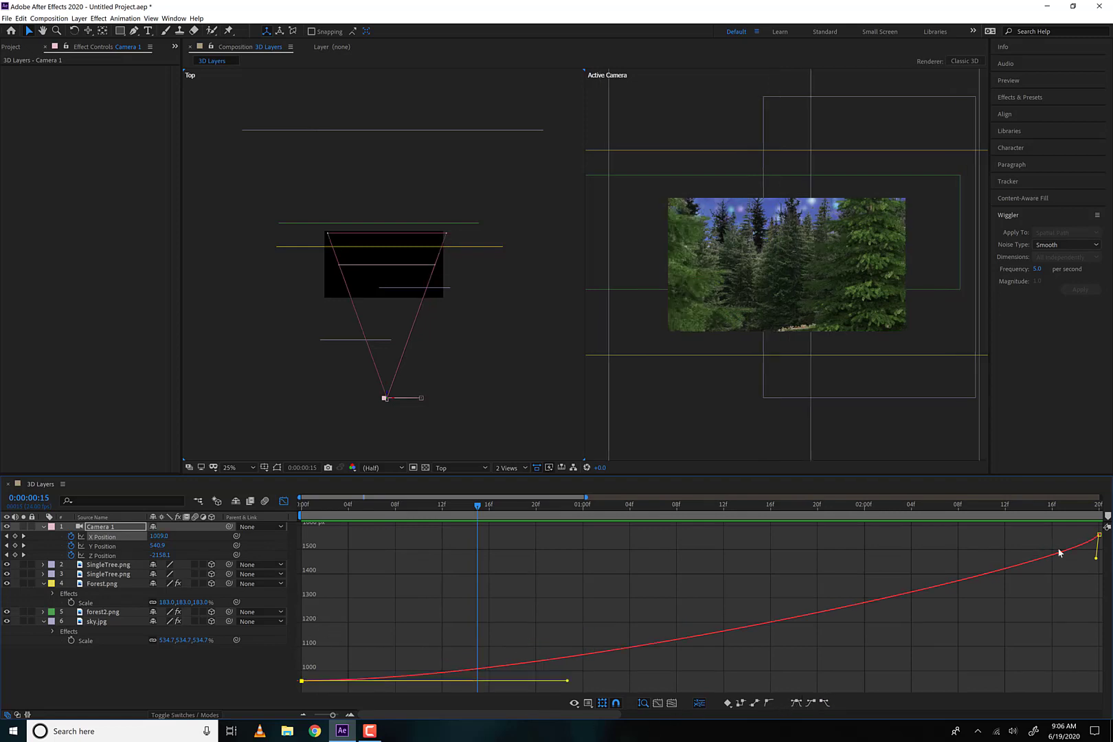
pyautogui.click(286, 503)
pyautogui.press('Home')
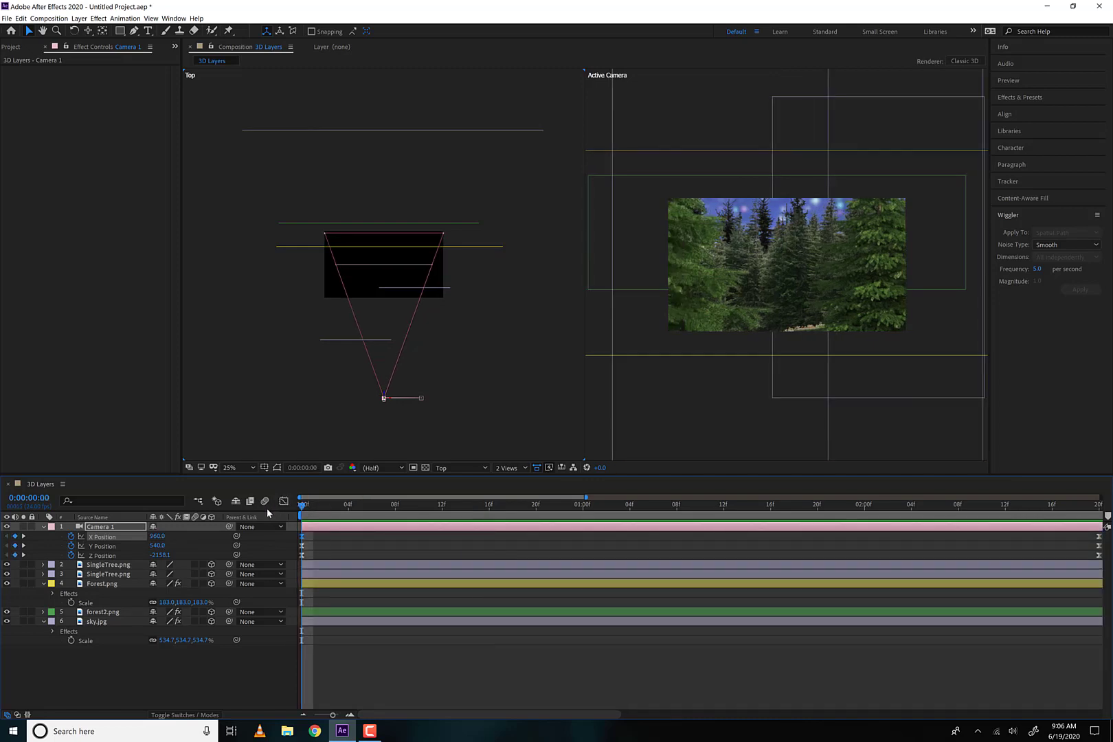
# Preview the eased camera move from the first frame
pyautogui.press('space')
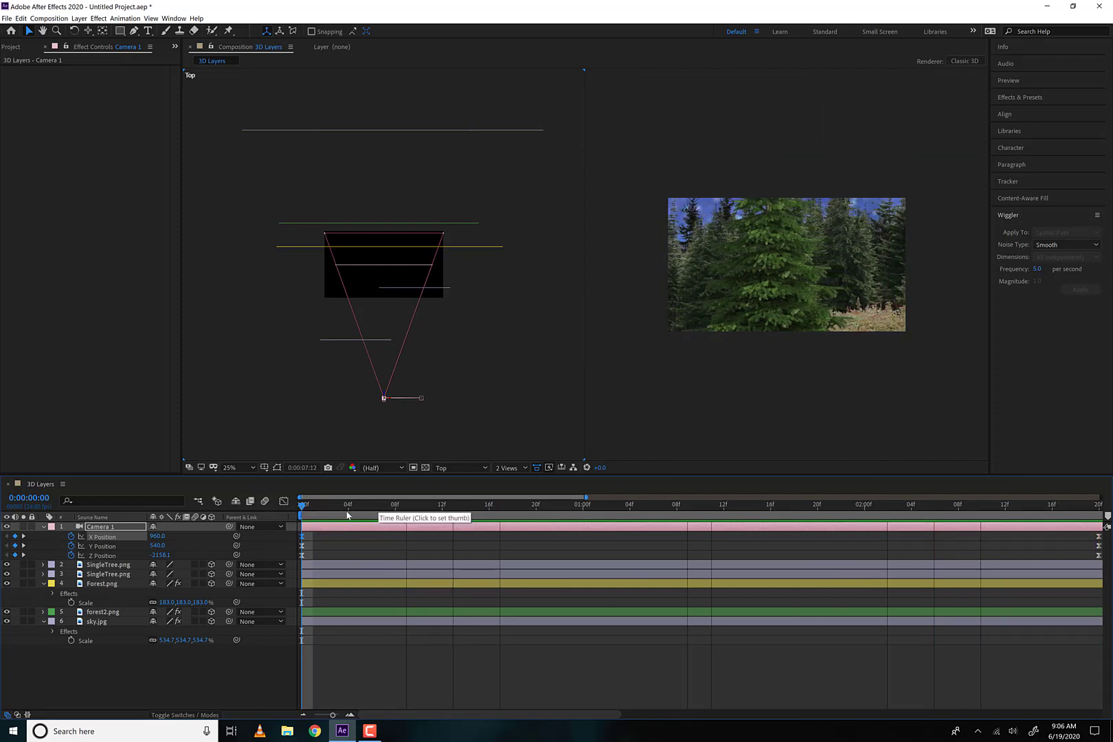
pyautogui.moveTo(377, 508); pyautogui.dragTo(431, 509)
pyautogui.press('space')
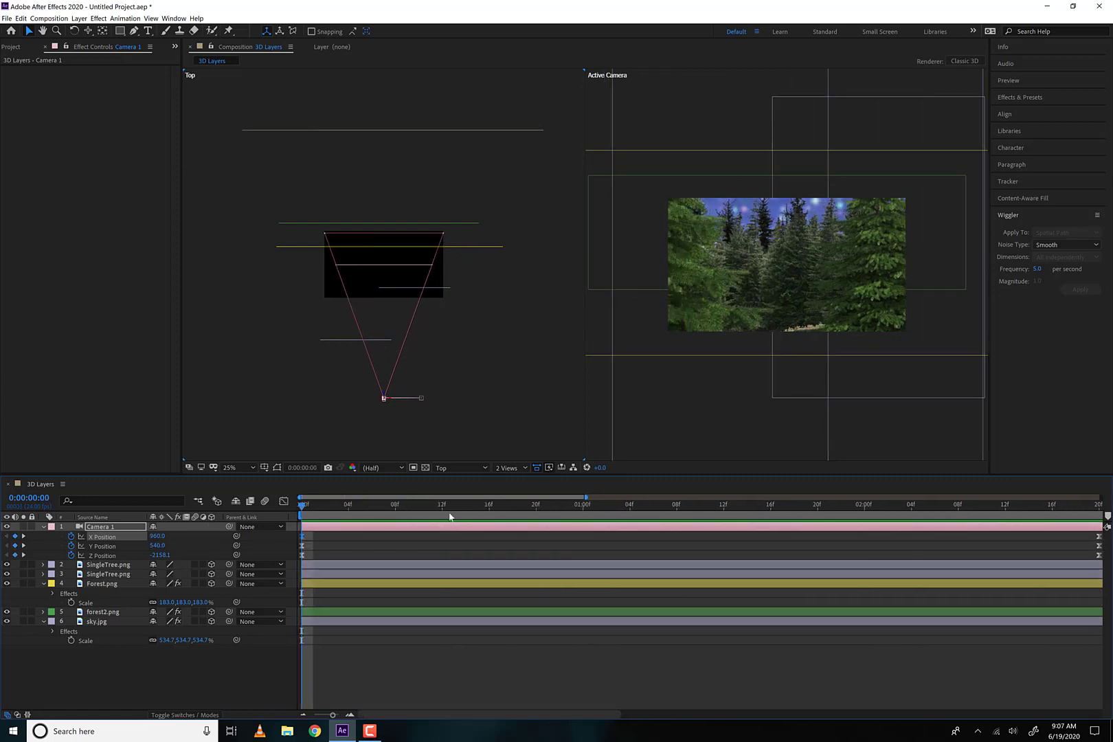
# Add X, Y and Z Position keyframes to Camera 1 at 0:00:00:21
pyautogui.moveTo(437, 507); pyautogui.dragTo(548, 507)
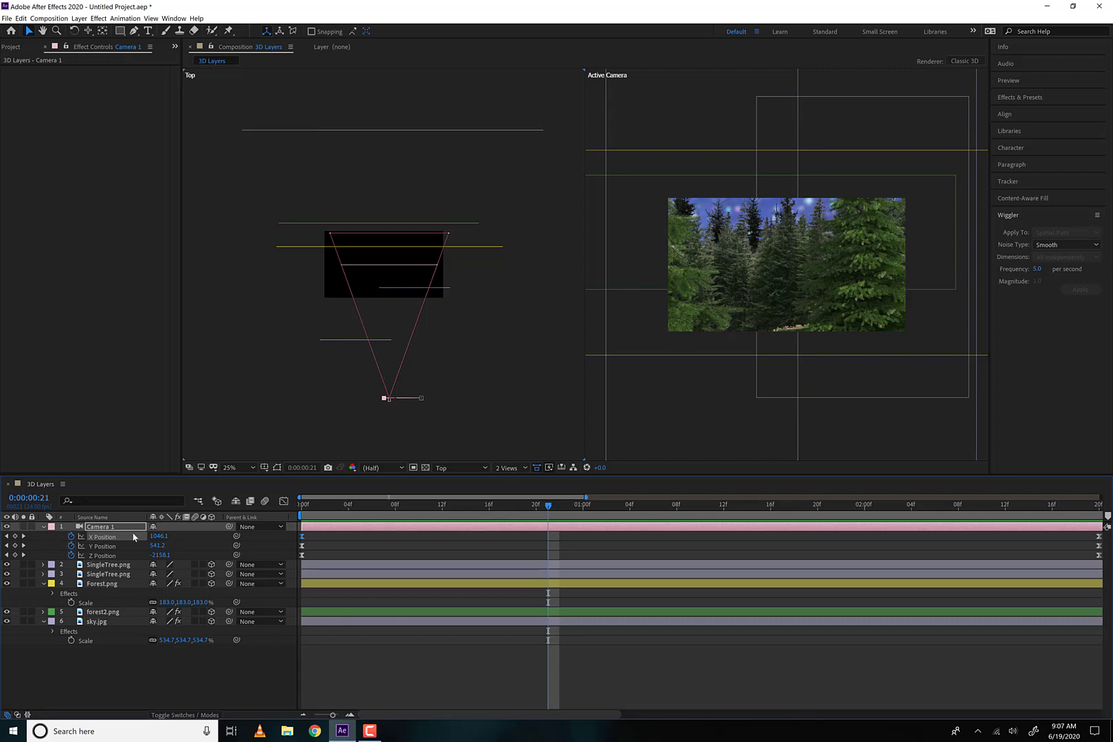
pyautogui.click(15, 545)
pyautogui.click(15, 555)
# At 0:00:01:05, dolly Camera 1 forward to a Z Position of about -1474 and preview the move from the start
pyautogui.moveTo(595, 512); pyautogui.dragTo(646, 514)
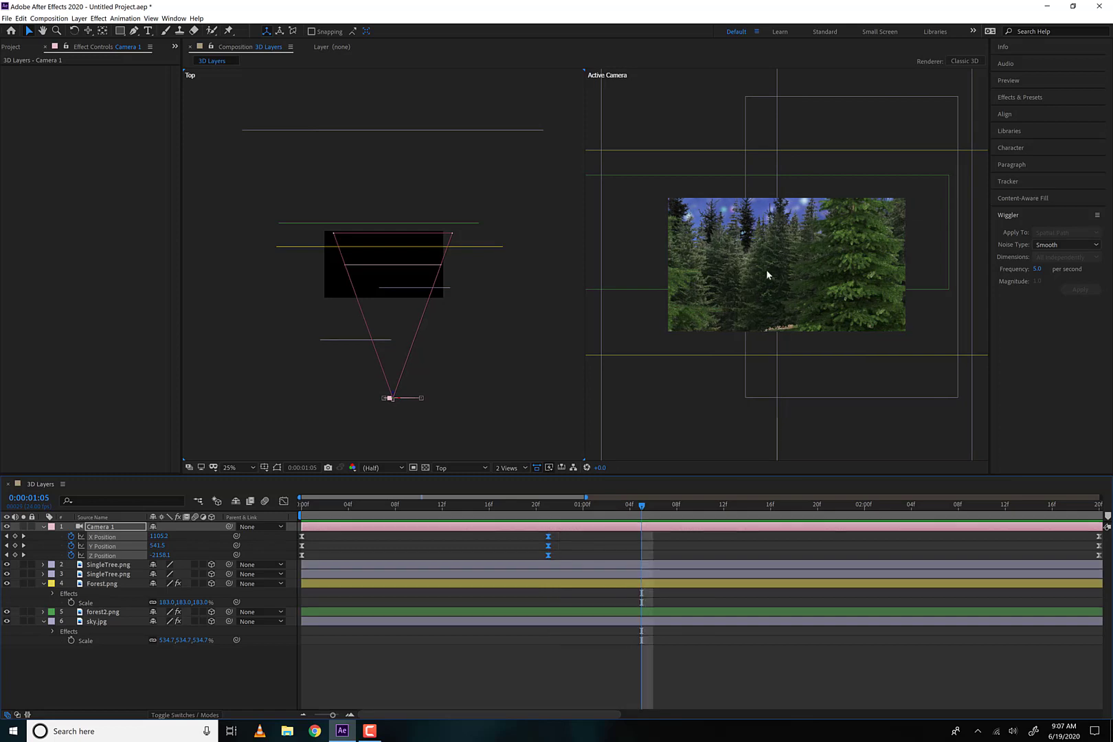
pyautogui.press('c')
pyautogui.moveTo(765, 292); pyautogui.dragTo(763, 259)
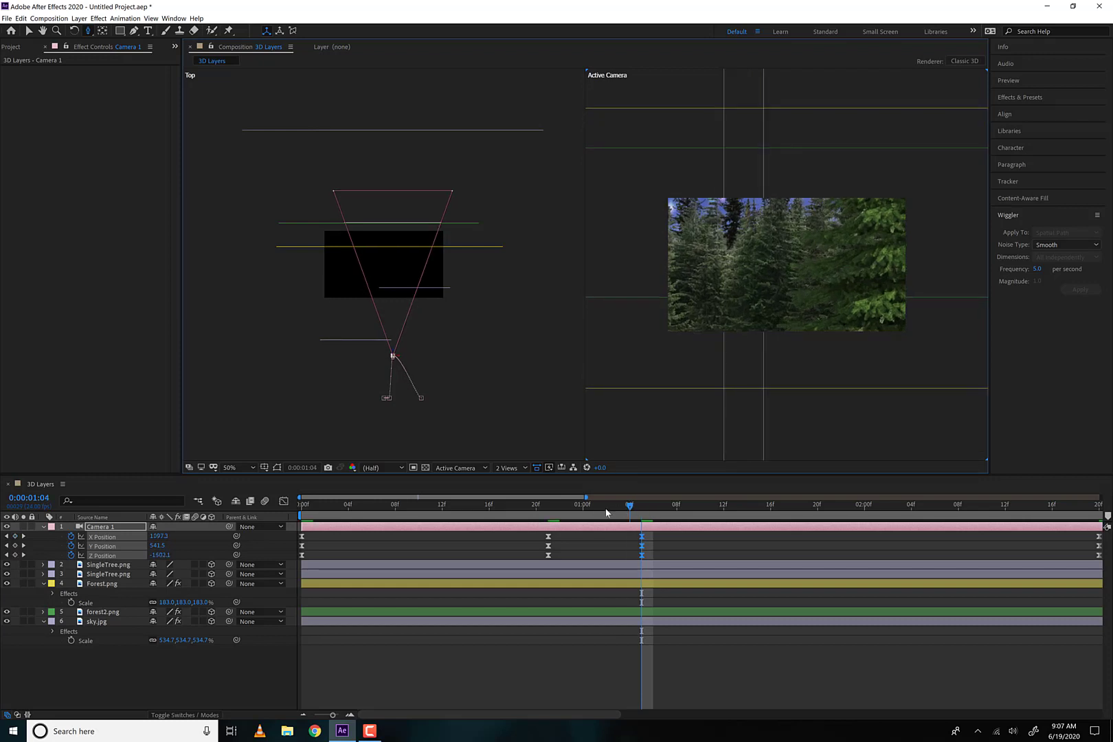
pyautogui.moveTo(636, 510); pyautogui.dragTo(336, 514)
pyautogui.press('space')
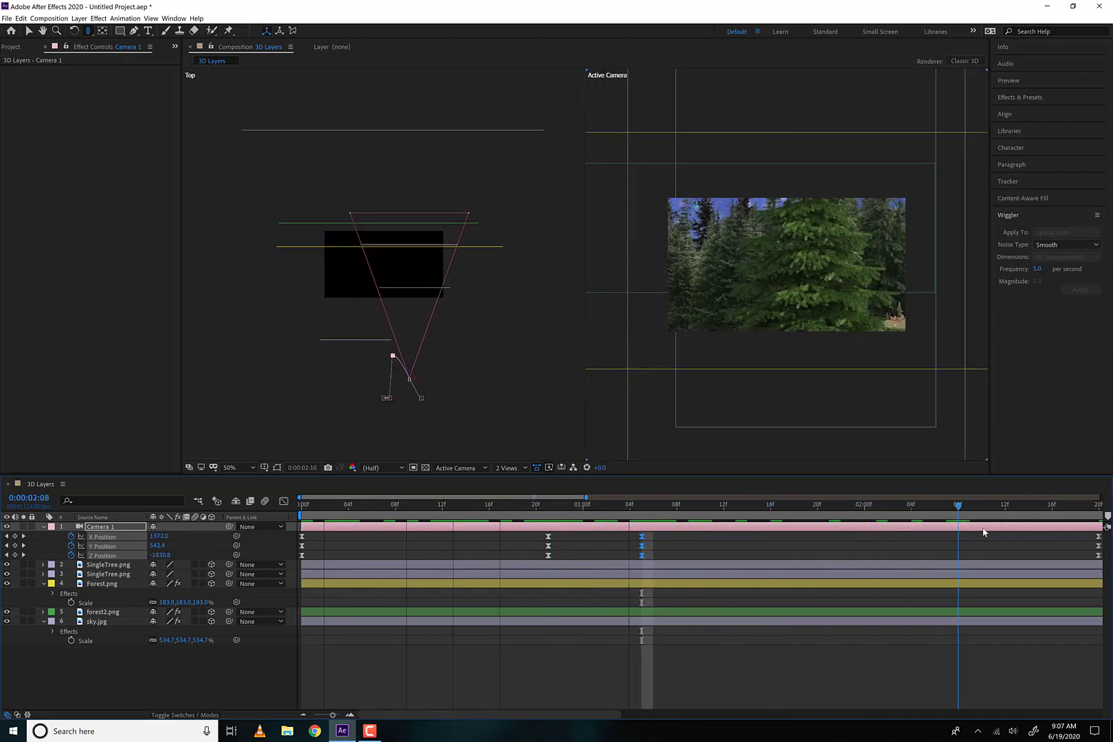
# Hold the forward camera position by duplicating Camera 1's three Position keyframes from 0:00:01:05 to 0:00:01:20
pyautogui.moveTo(1111, 557); pyautogui.dragTo(536, 561)
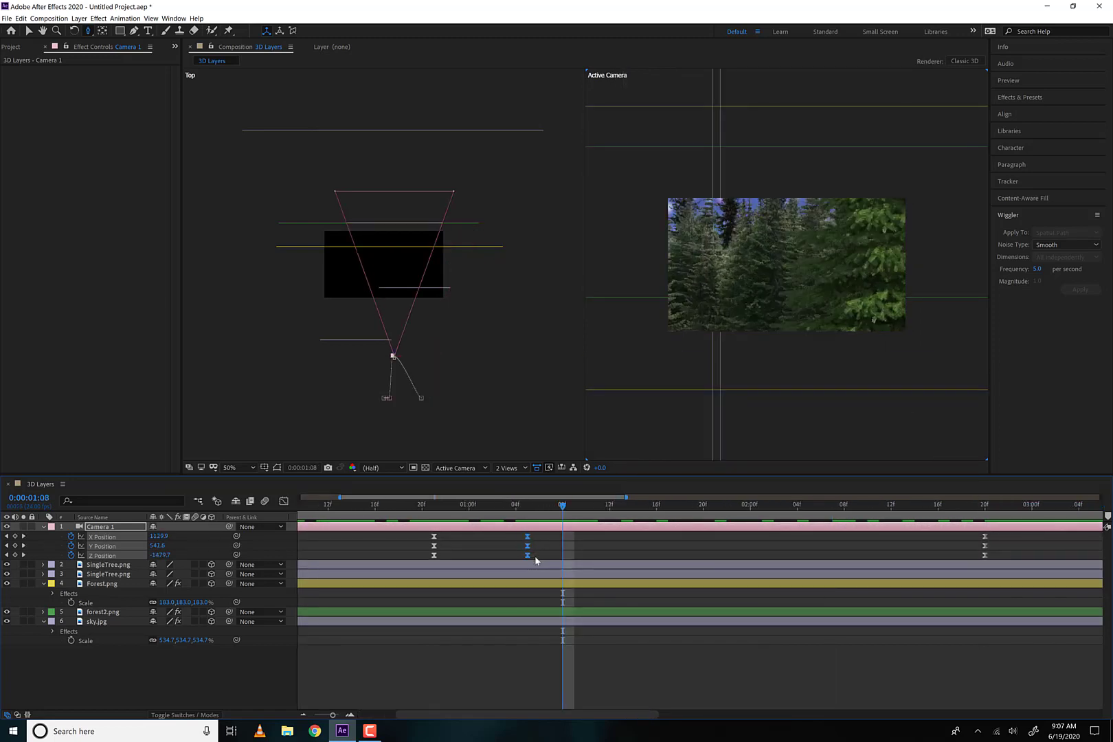
pyautogui.moveTo(610, 512); pyautogui.dragTo(700, 512)
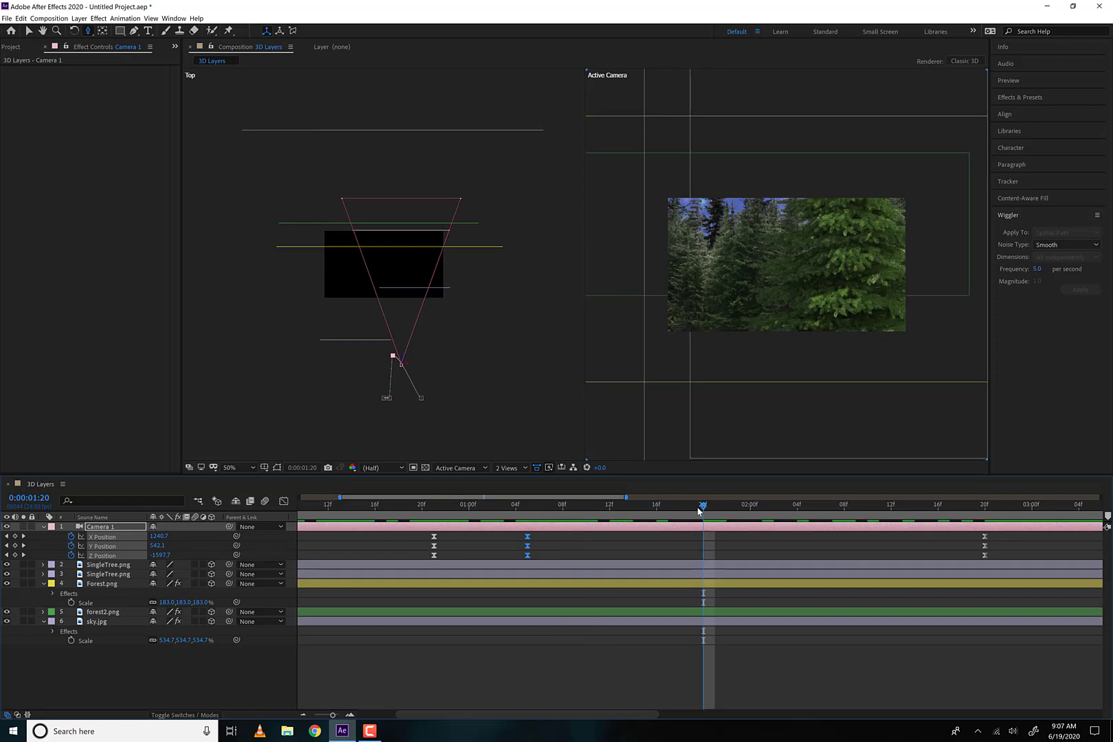
pyautogui.hotkey('ctrl', 'v')
pyautogui.moveTo(593, 515); pyautogui.dragTo(680, 520)
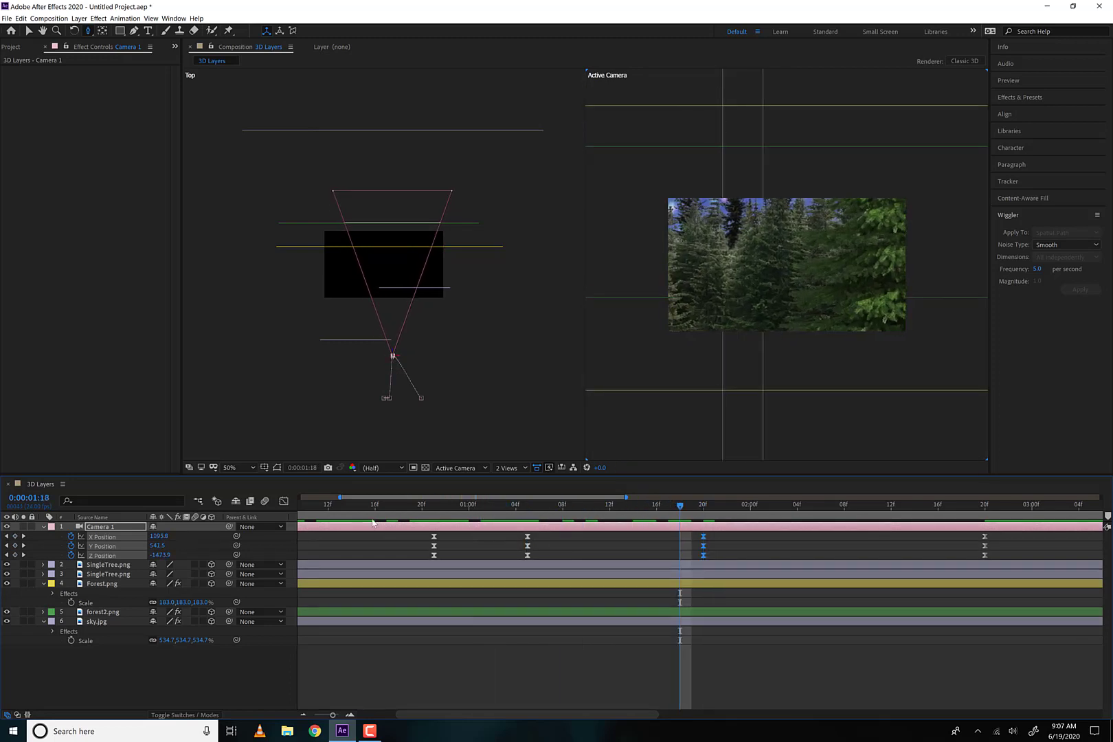
# Apply Easy Ease to Camera 1's X and Y Position keyframes at 0:00:01:05 and 0:00:01:20 in the graph editor, and preview the move
pyautogui.click(284, 501)
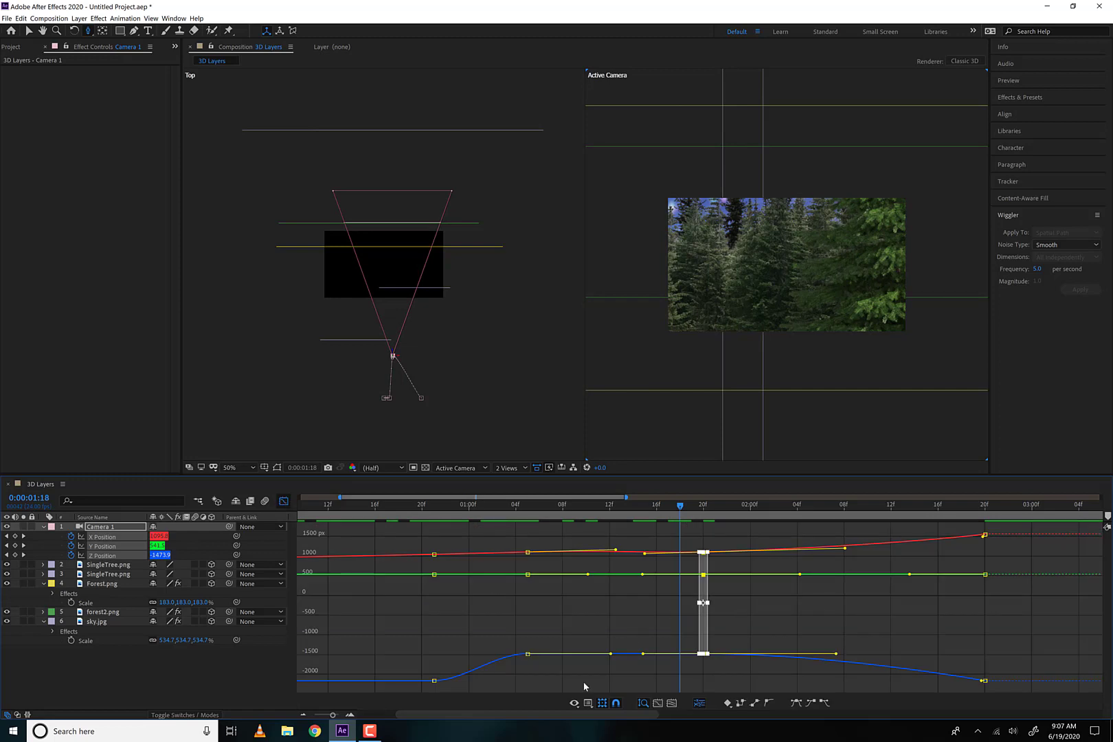
pyautogui.click(607, 679)
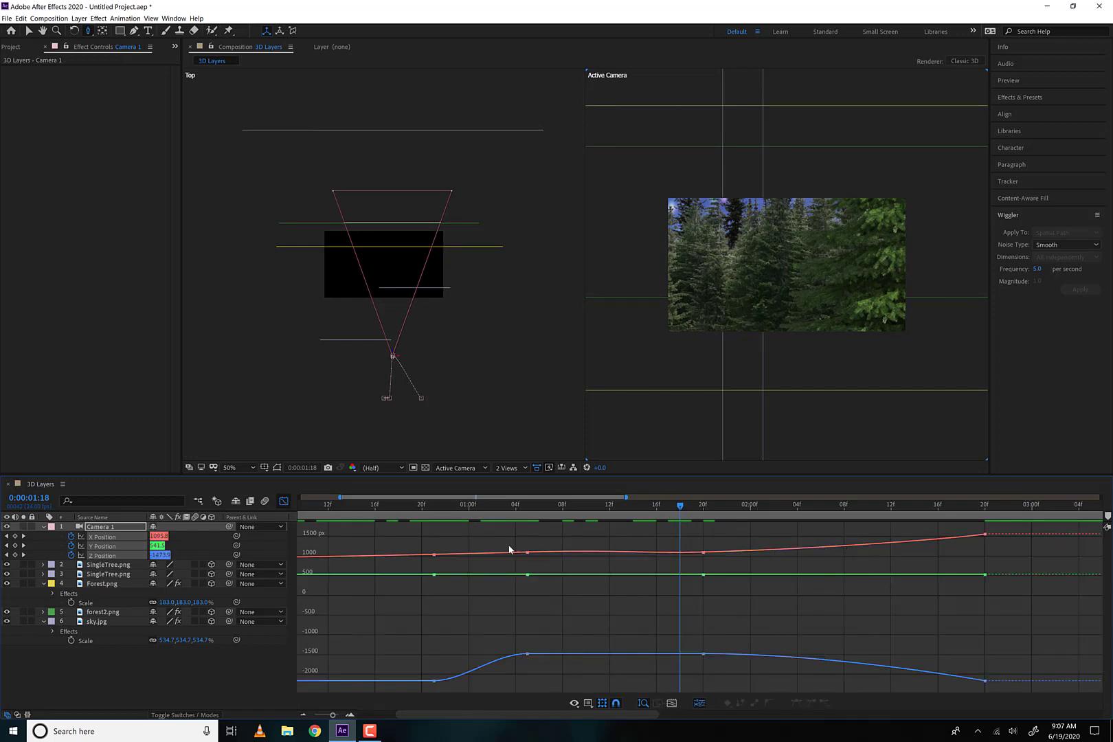
pyautogui.moveTo(509, 550); pyautogui.dragTo(747, 608)
pyautogui.click(796, 703)
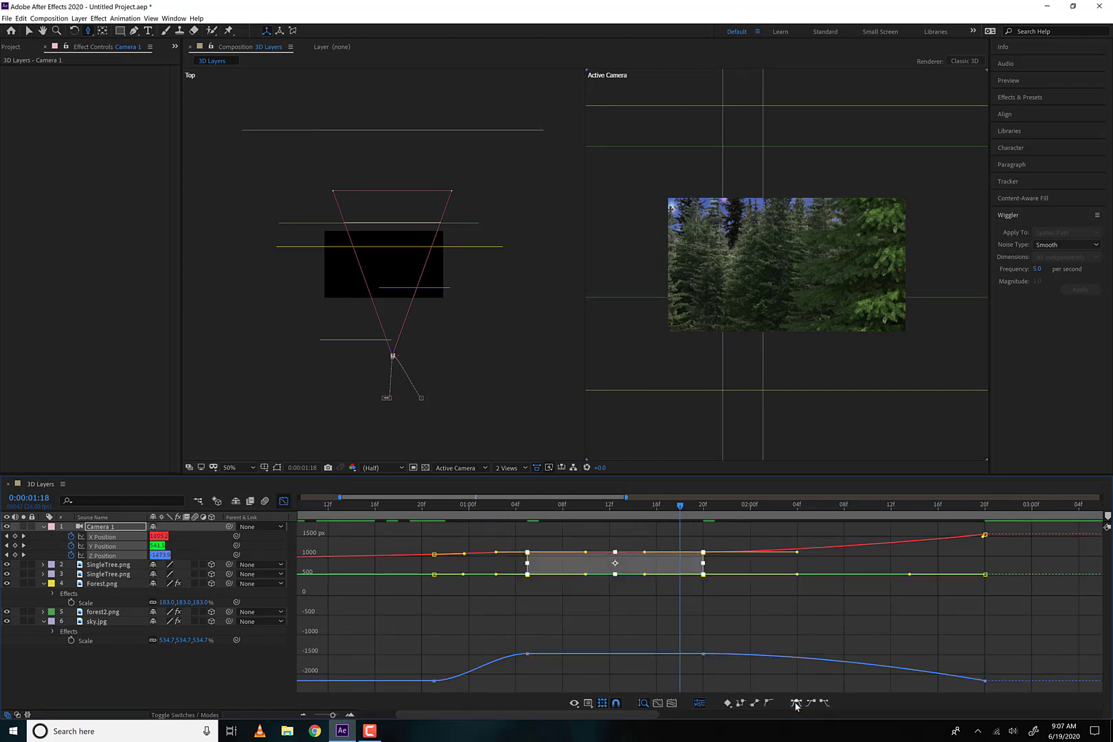
pyautogui.click(623, 600)
pyautogui.moveTo(654, 518); pyautogui.dragTo(379, 519)
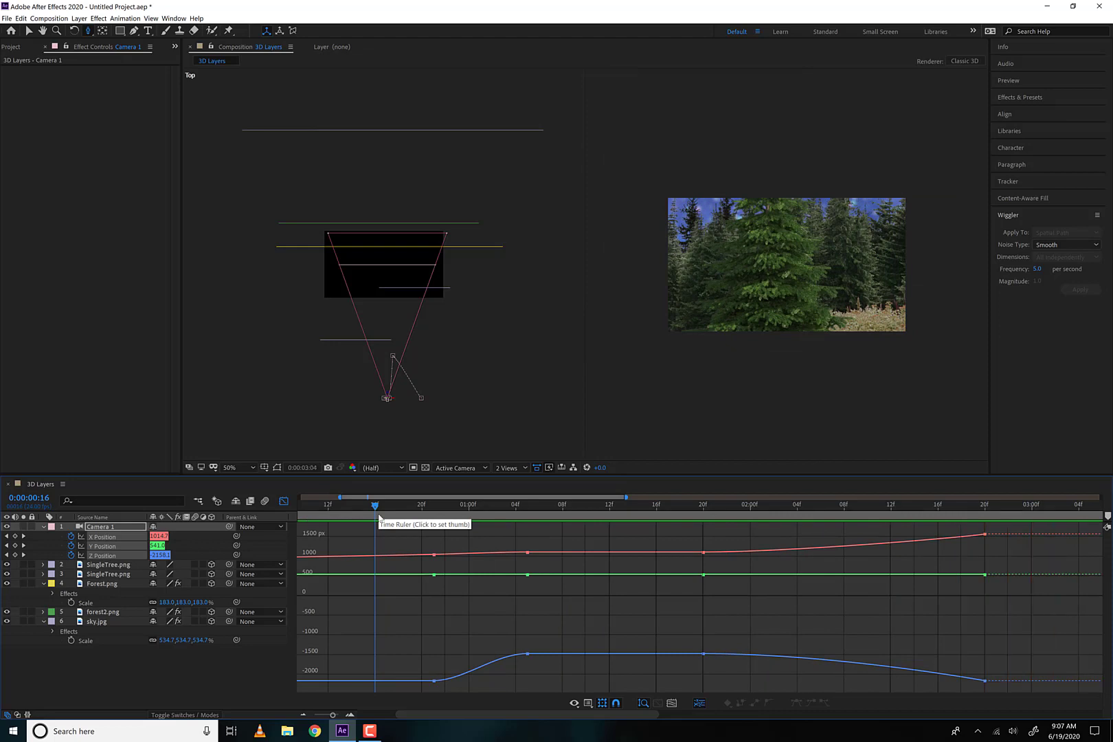
pyautogui.press('space')
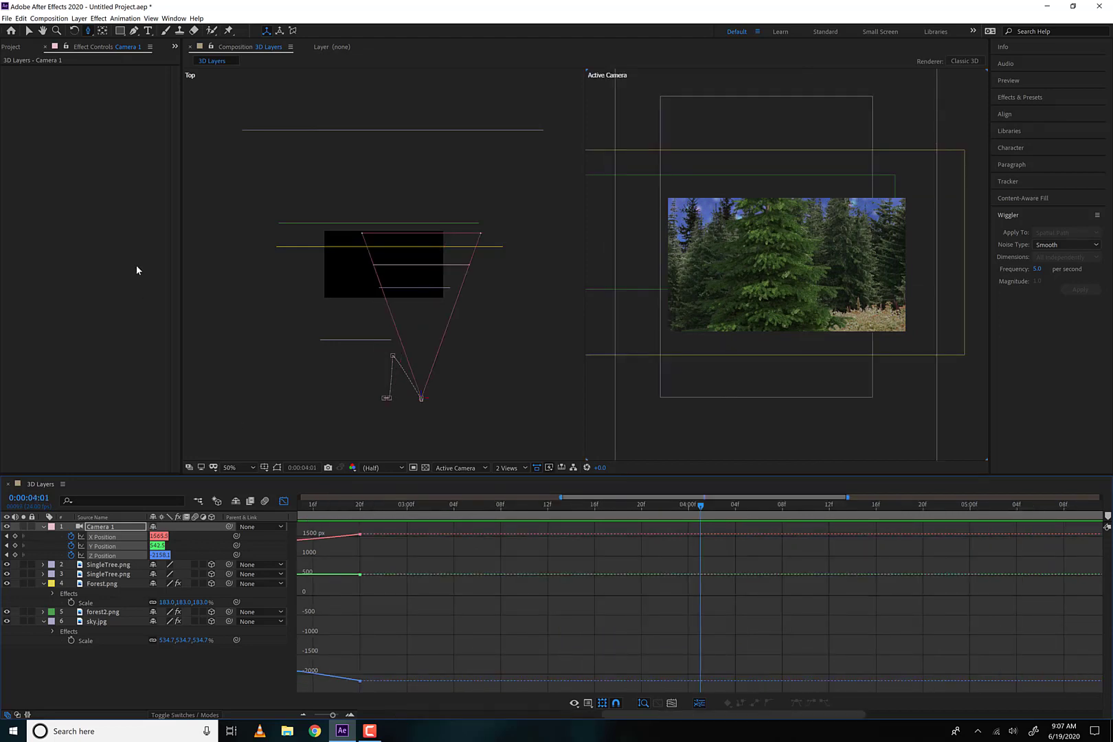
# Create a new HDTV 1080 24 composition named Lights
pyautogui.click(11, 47)
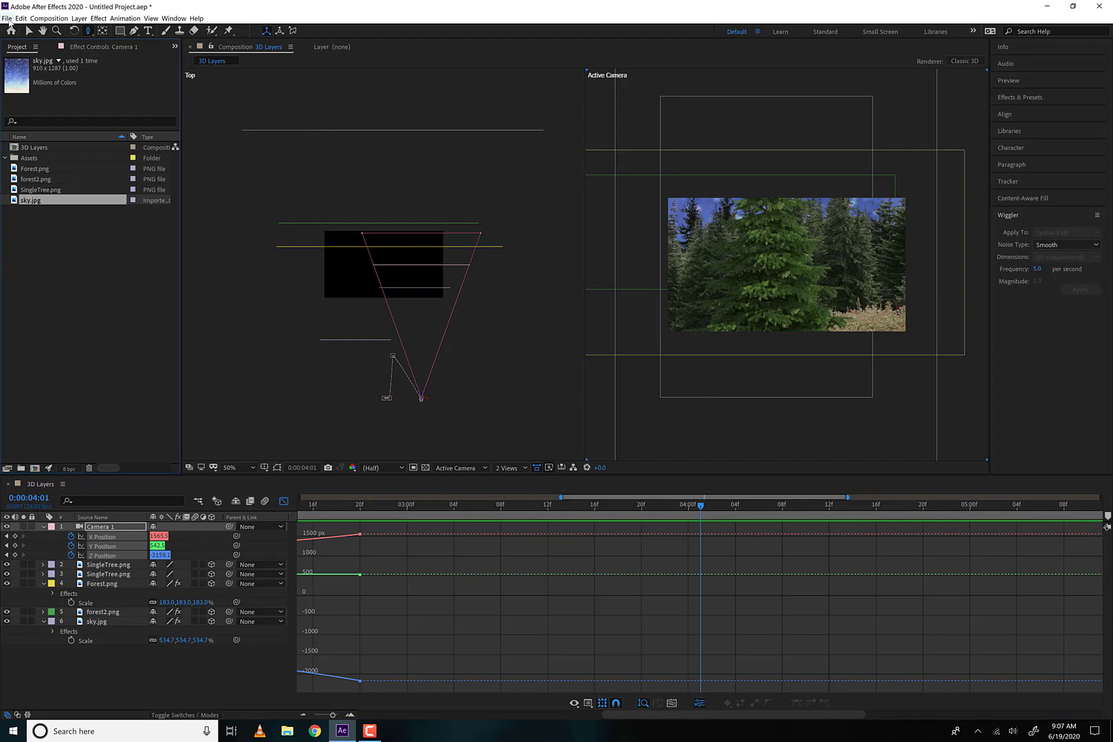
pyautogui.click(60, 269)
pyautogui.click(48, 19)
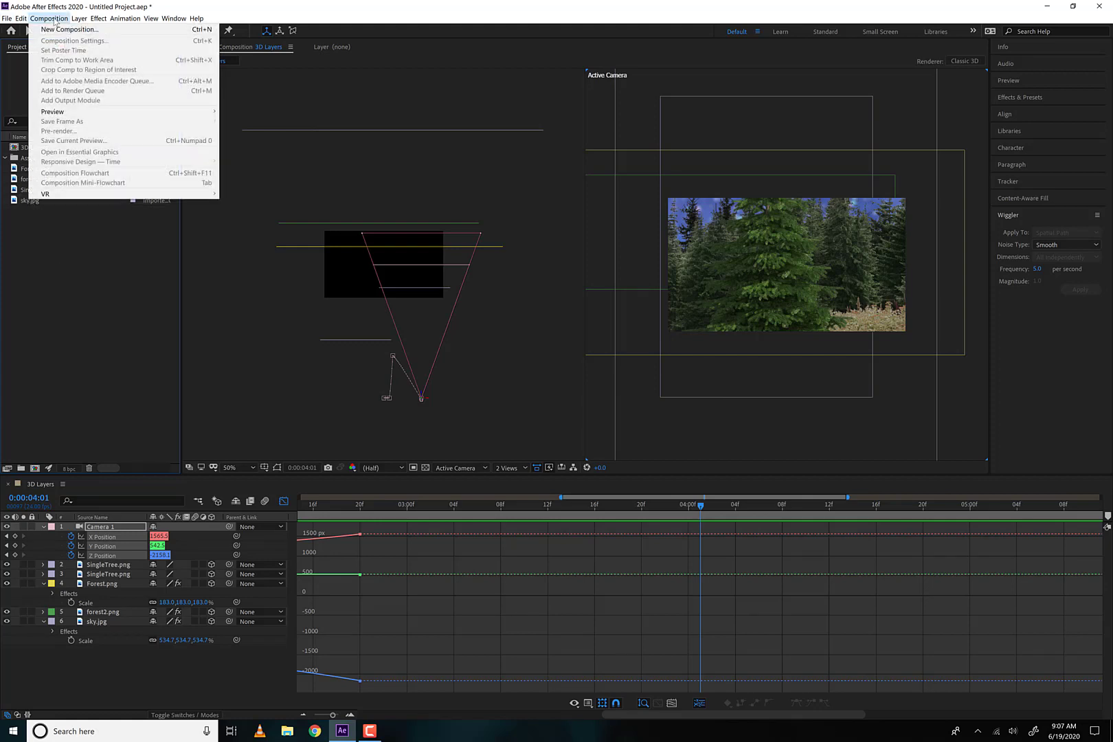
pyautogui.click(80, 36)
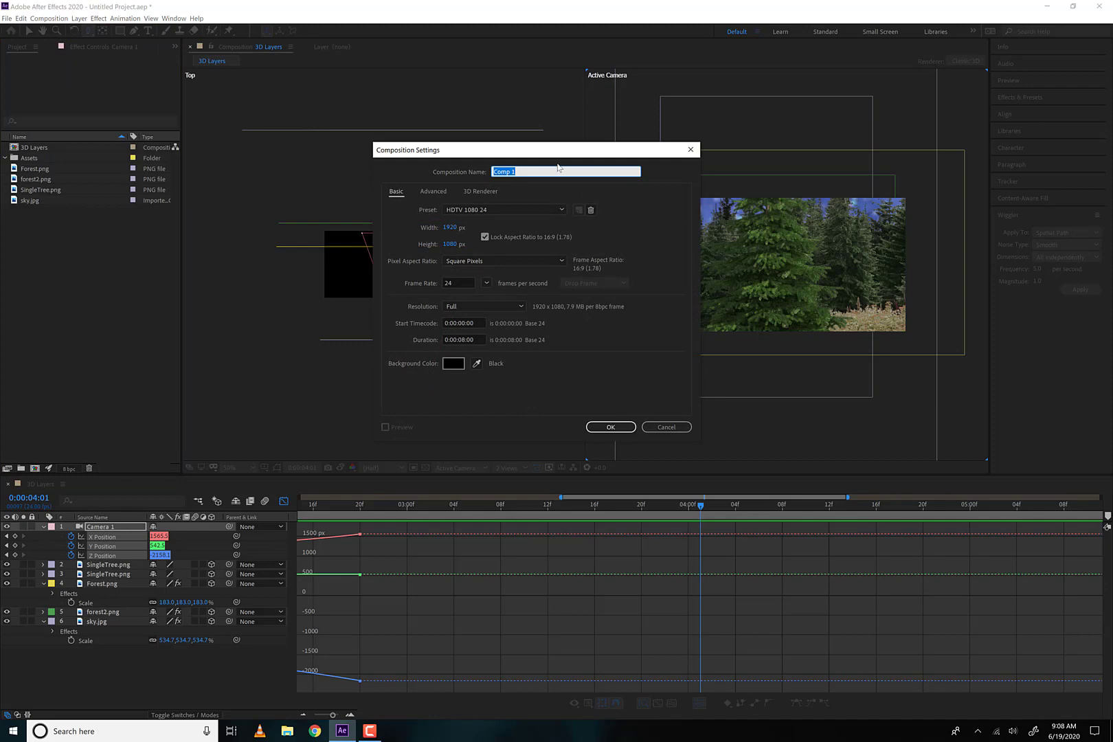
pyautogui.write('Lights')
pyautogui.press('Return')
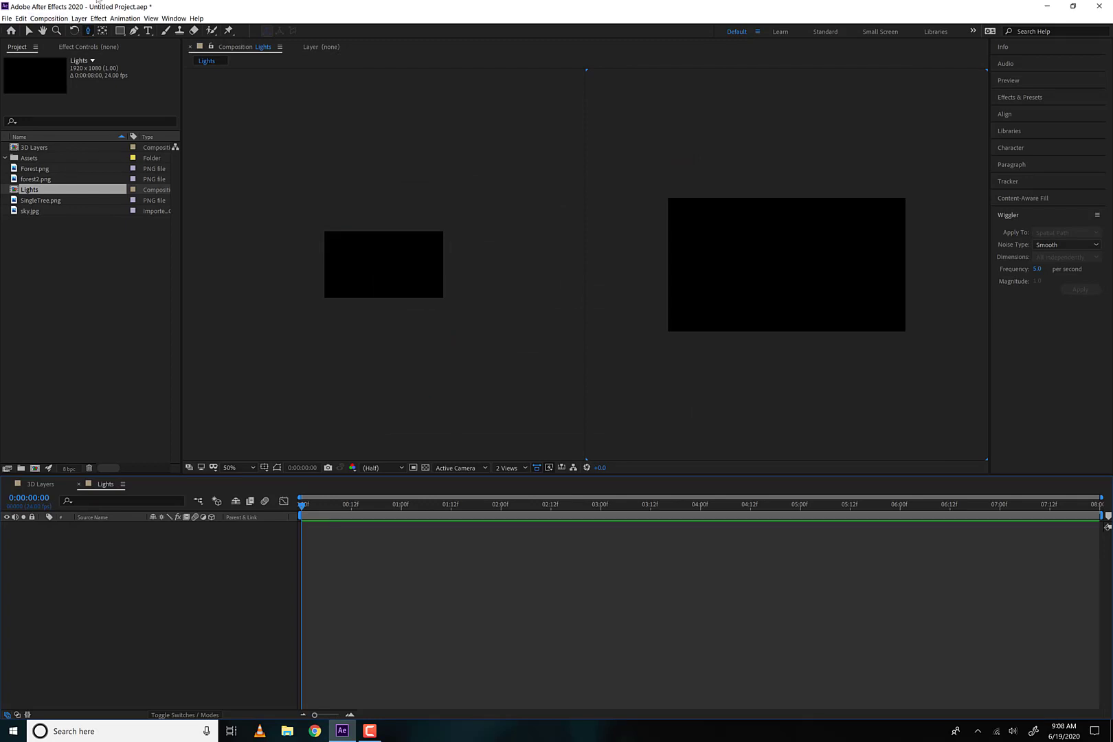
# Add a 1920 x 1080 px solid layer in a light cyan color to the Lights composition
pyautogui.click(82, 17)
pyautogui.moveTo(86, 29)
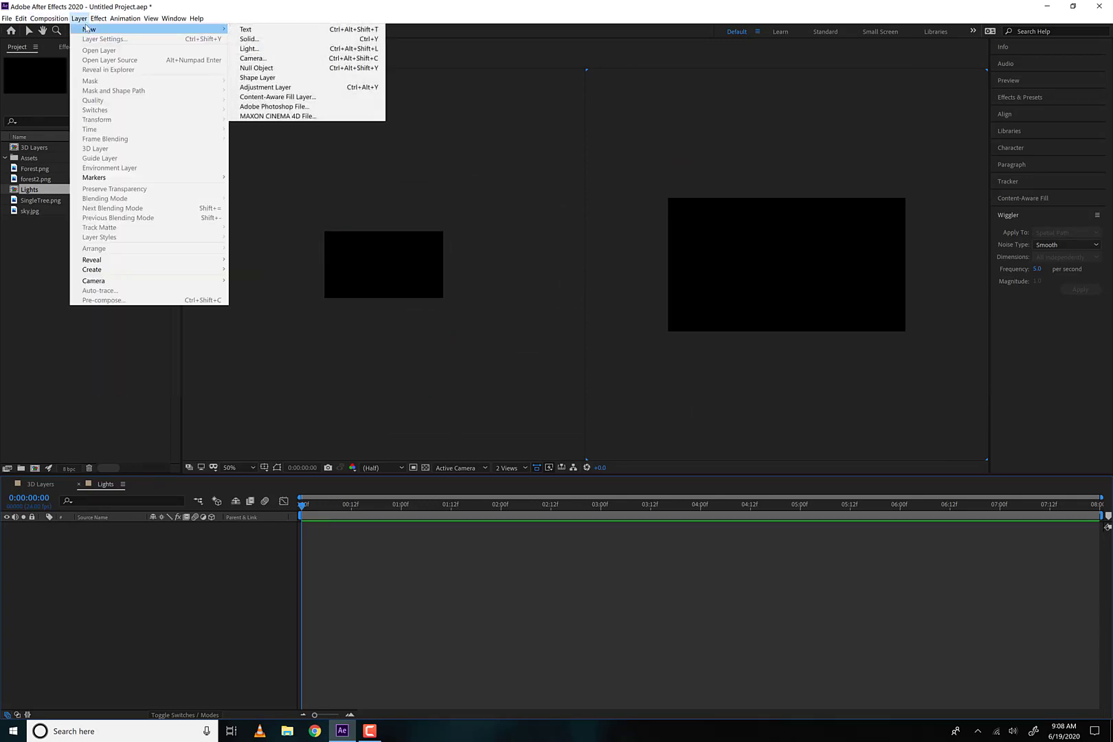
pyautogui.click(250, 39)
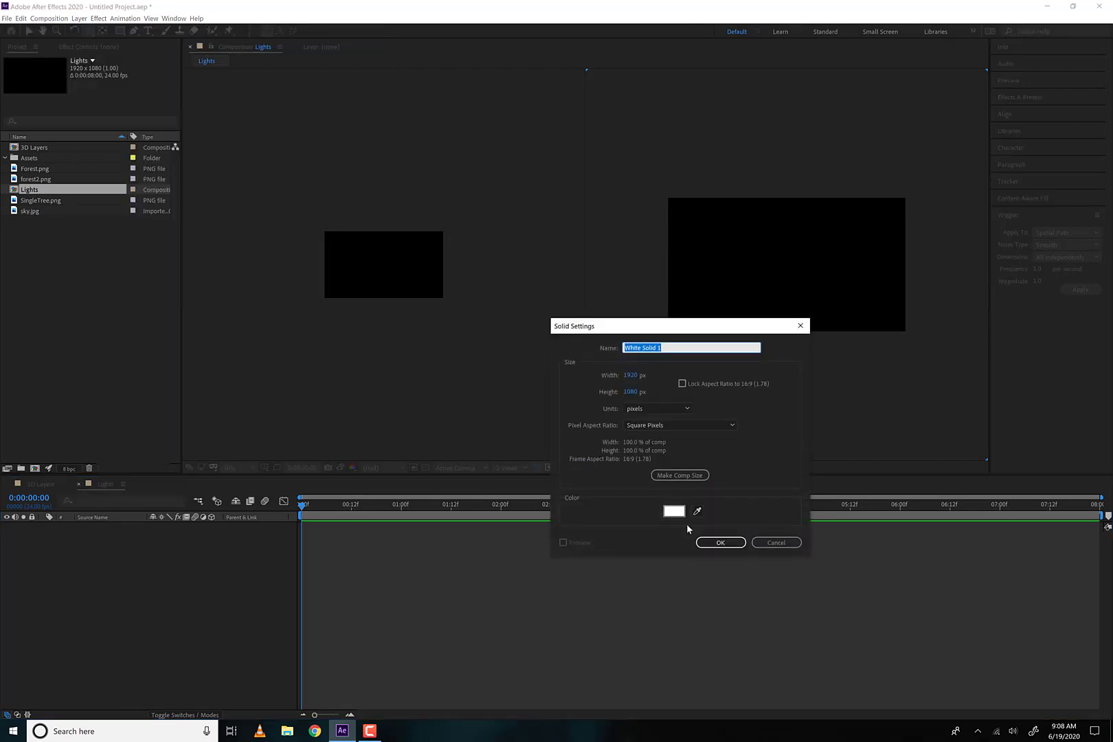
pyautogui.click(674, 511)
pyautogui.click(614, 399)
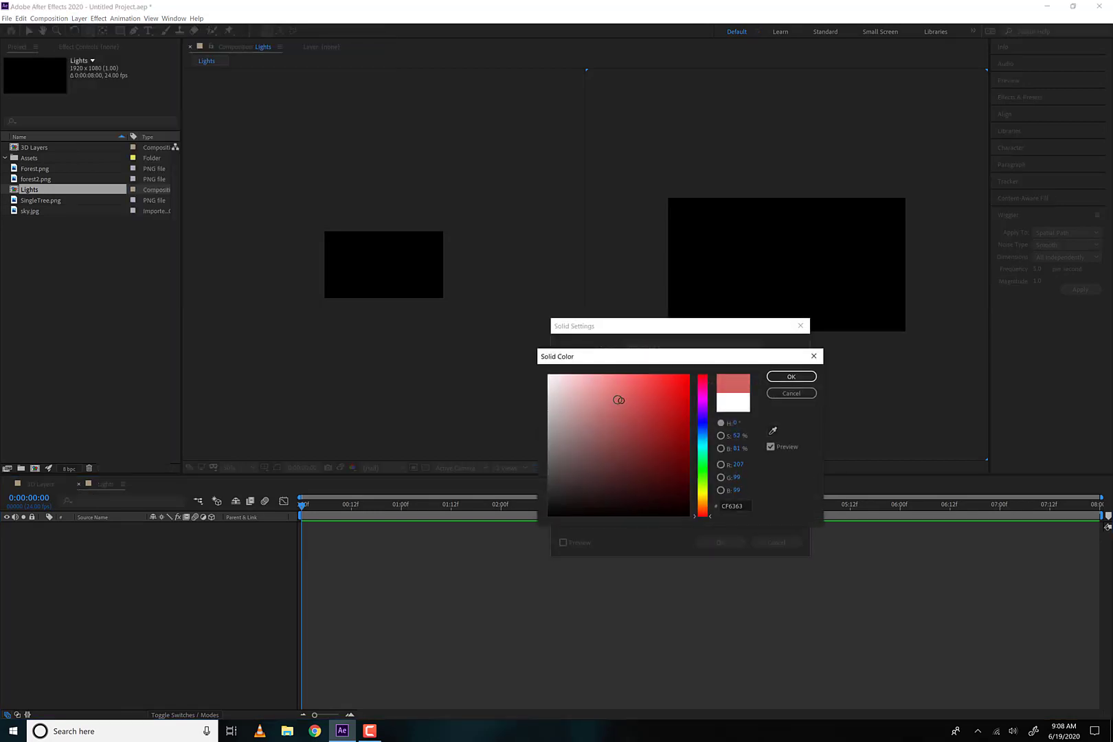
pyautogui.moveTo(709, 474); pyautogui.dragTo(702, 451)
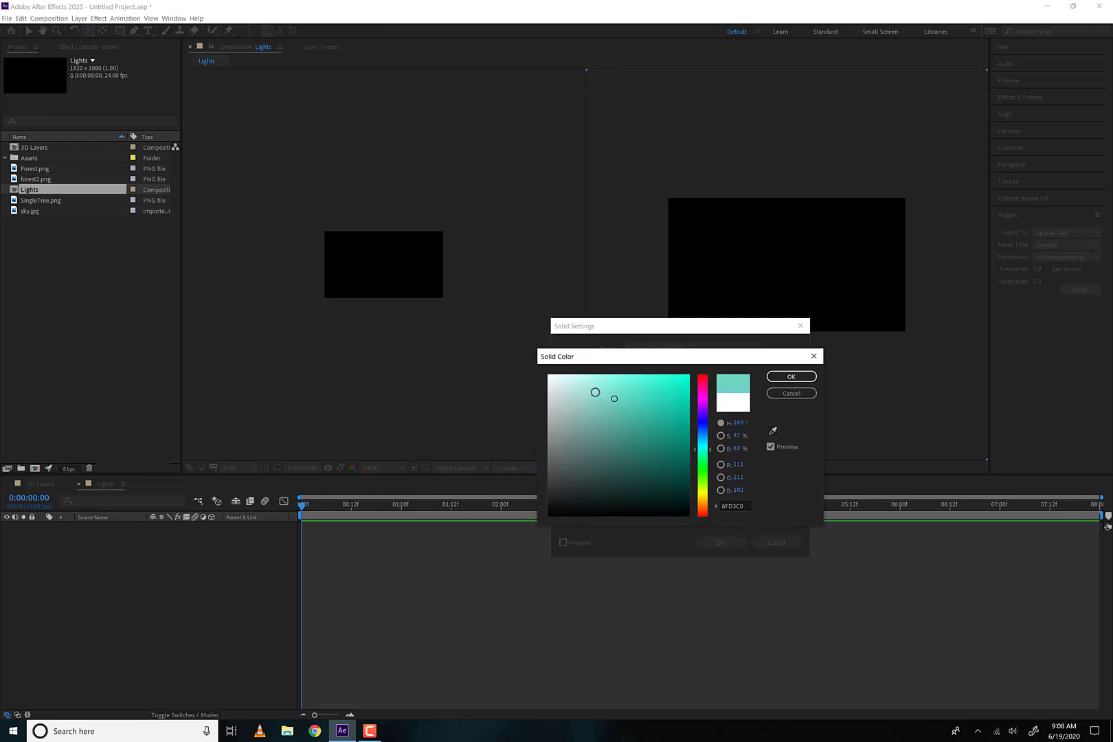
pyautogui.click(591, 390)
pyautogui.click(791, 376)
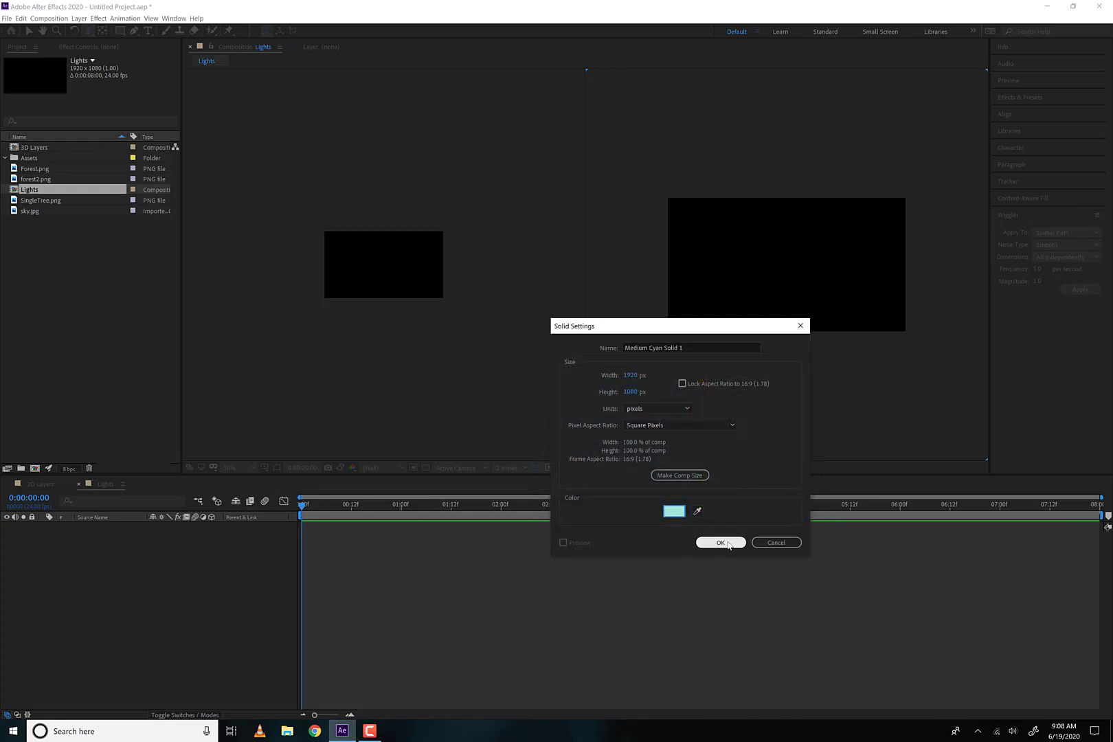
pyautogui.click(721, 543)
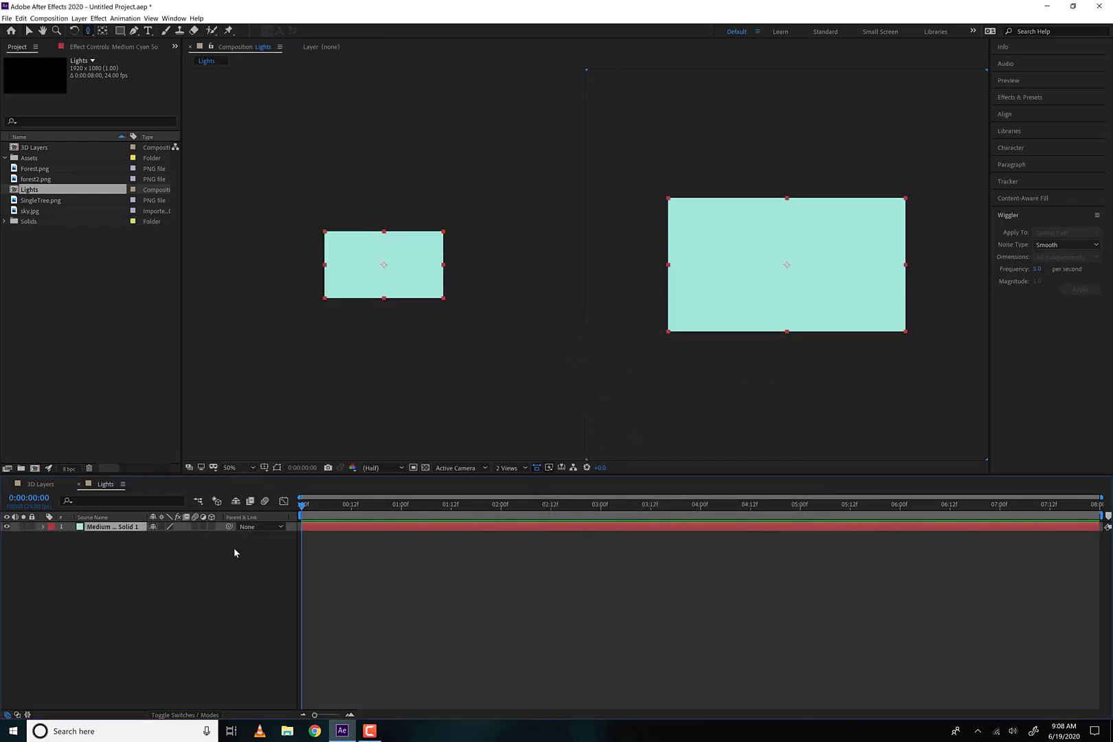
# Make the cyan solid a 3D layer and show its rotation properties
pyautogui.click(211, 527)
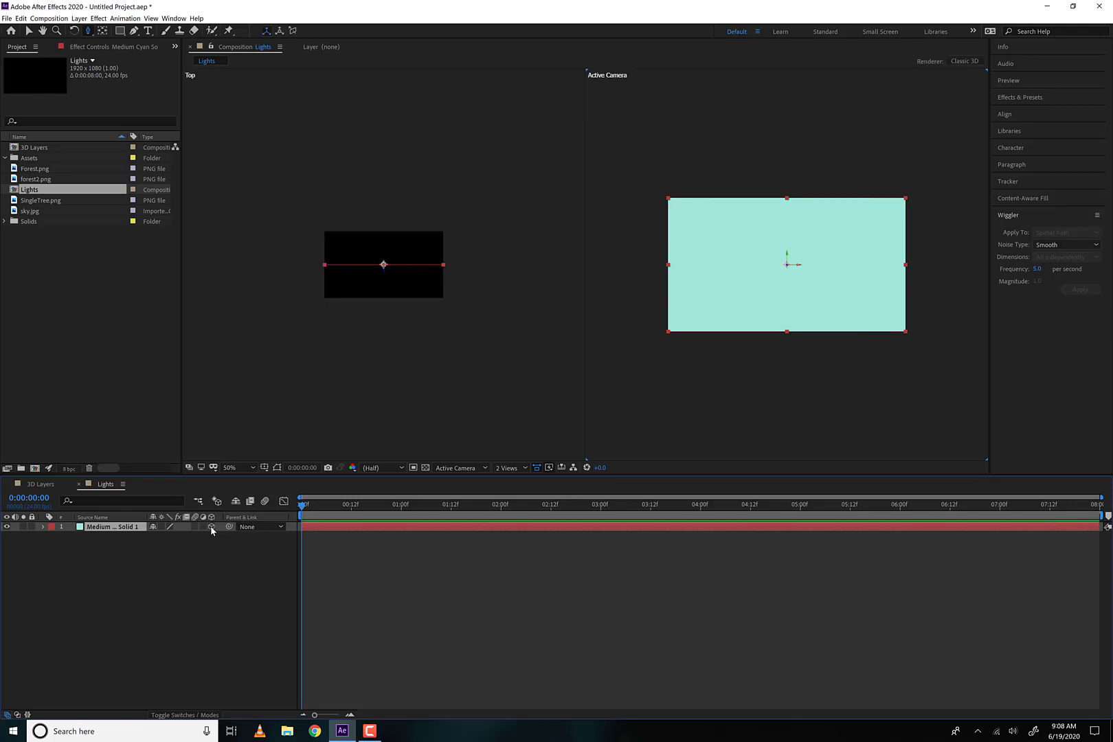
pyautogui.press('r')
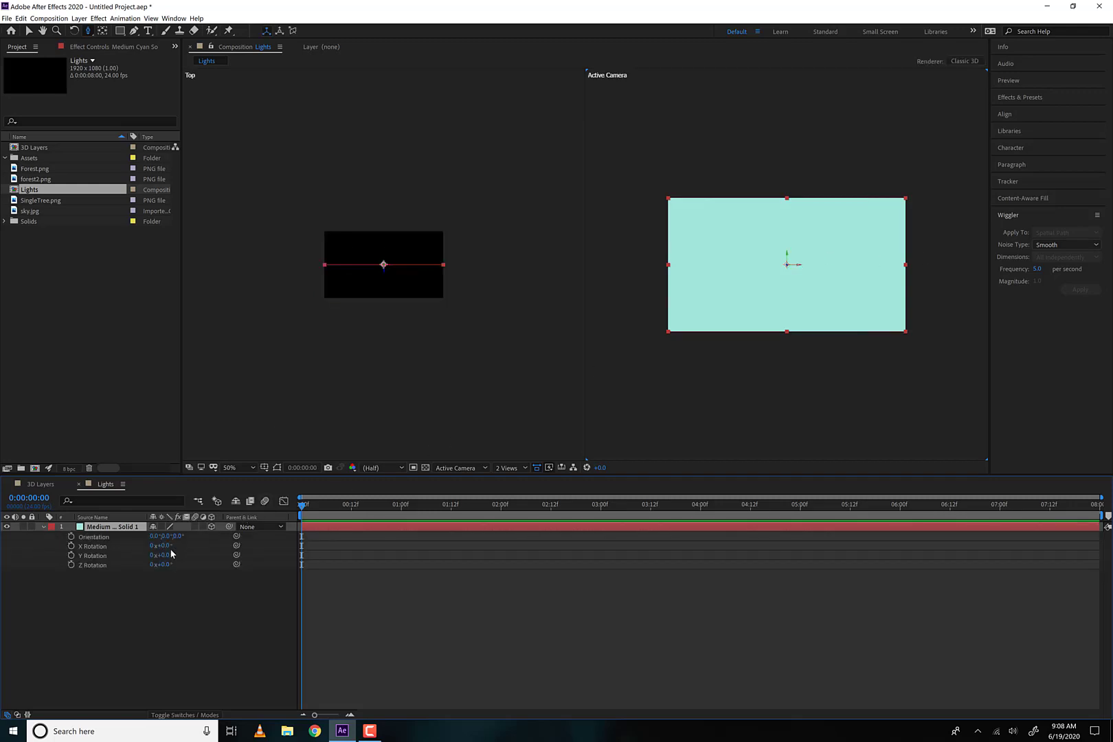
pyautogui.moveTo(166, 556)
pyautogui.mouseDown()
pyautogui.moveTo(198, 554)
pyautogui.moveTo(189, 565)
pyautogui.moveTo(180, 546)
pyautogui.mouseUp()
pyautogui.hotkey('ctrl', 'z')
pyautogui.hotkey('ctrl', 'z')
pyautogui.hotkey('ctrl', 'z')
# Set the cyan solid's X Rotation to 90° so it lies flat
pyautogui.click(167, 546)
pyautogui.write('90')
pyautogui.press('Return')
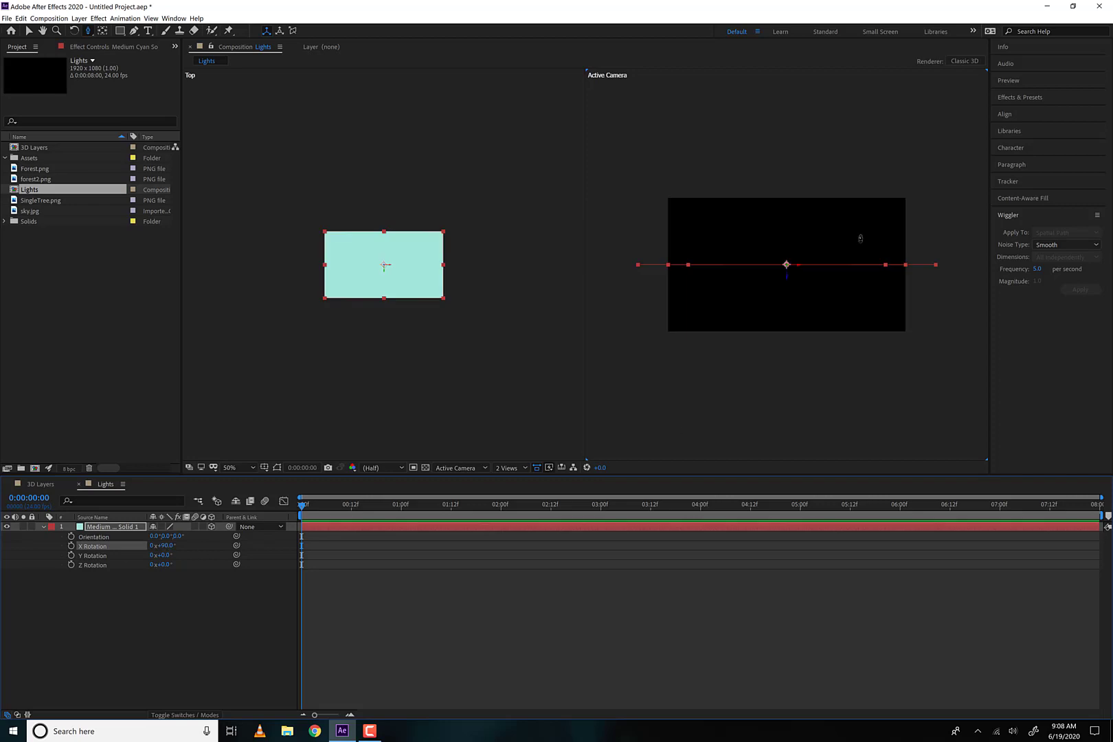
# Position the flat solid as a floor in the lower part of the frame and scale it to 220%
pyautogui.press('v')
pyautogui.moveTo(787, 276); pyautogui.dragTo(788, 329)
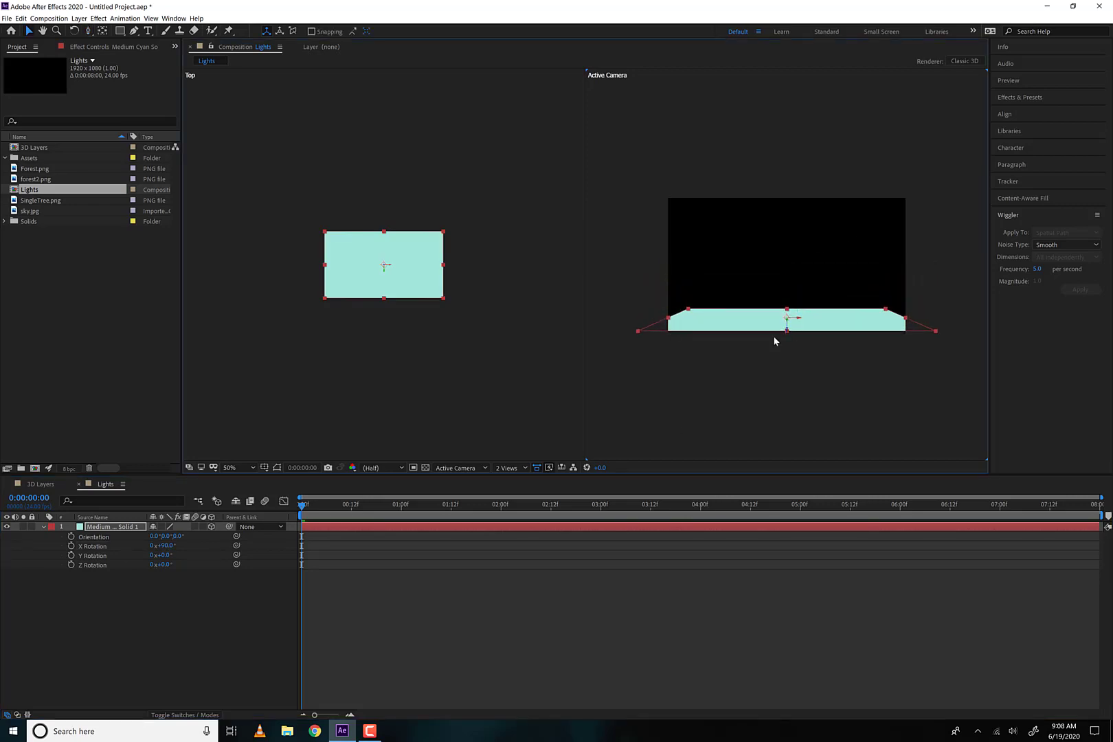
pyautogui.press('s')
pyautogui.moveTo(165, 536); pyautogui.dragTo(248, 536)
pyautogui.moveTo(788, 331); pyautogui.dragTo(791, 312)
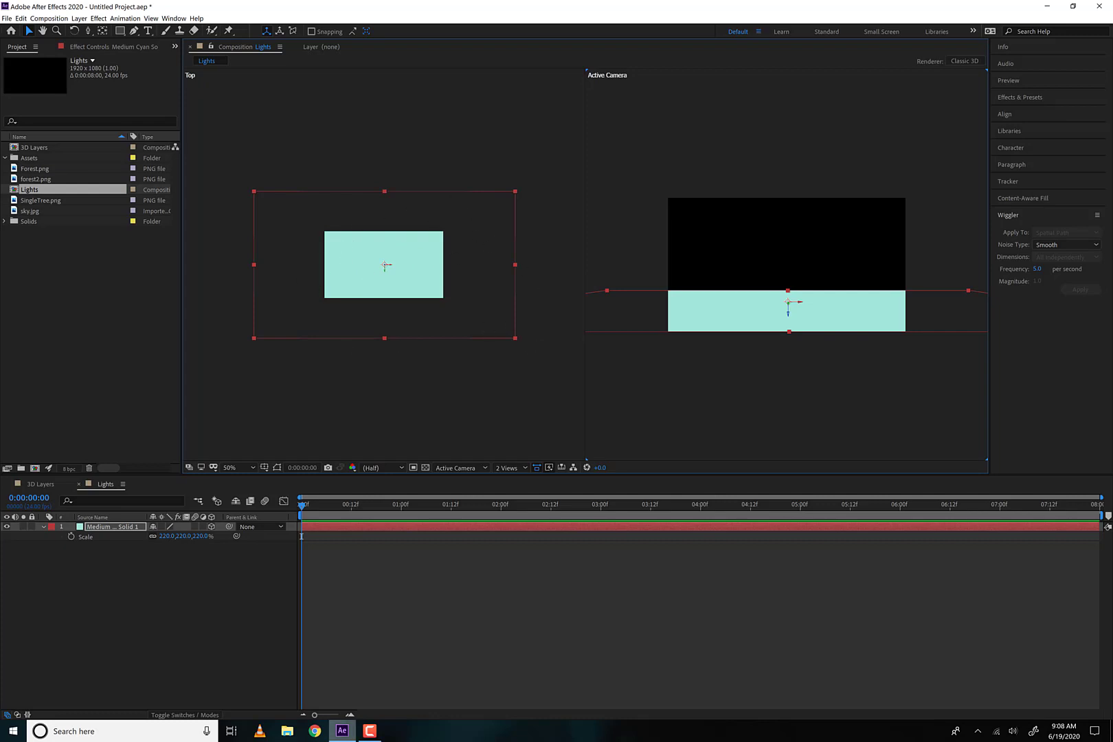
# Add SingleTree.png above the solid in the Lights composition and make it a 3D layer
pyautogui.moveTo(358, 739)
pyautogui.click(35, 201)
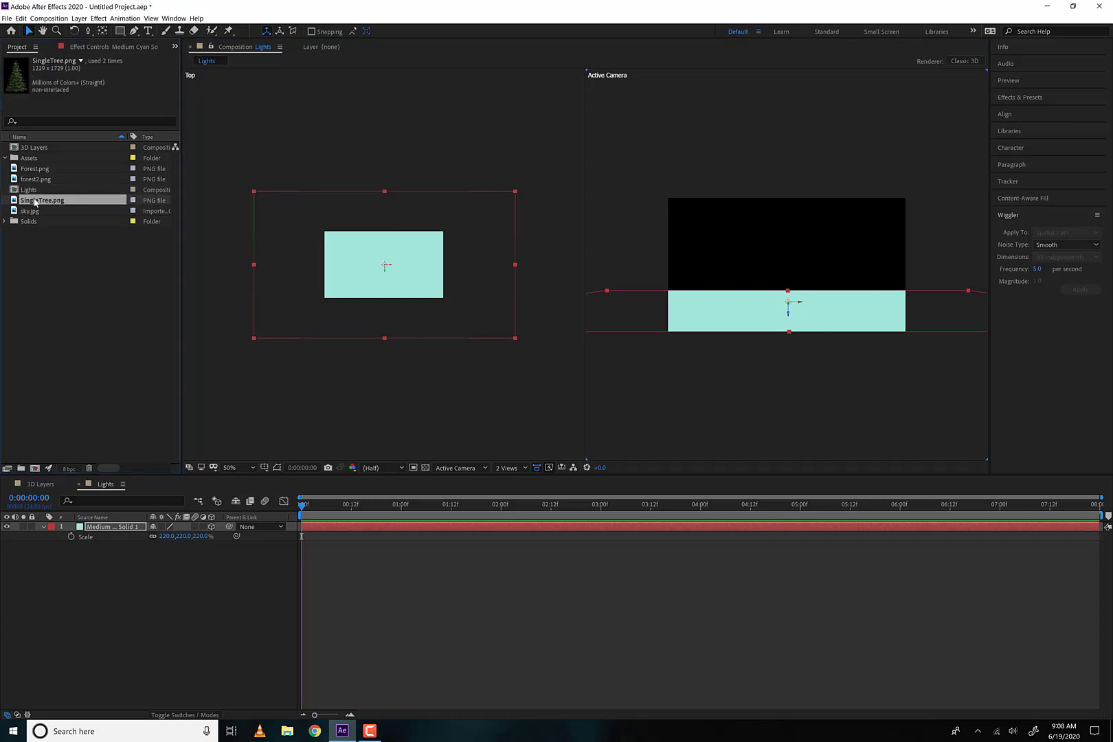
pyautogui.moveTo(35, 202); pyautogui.dragTo(87, 526)
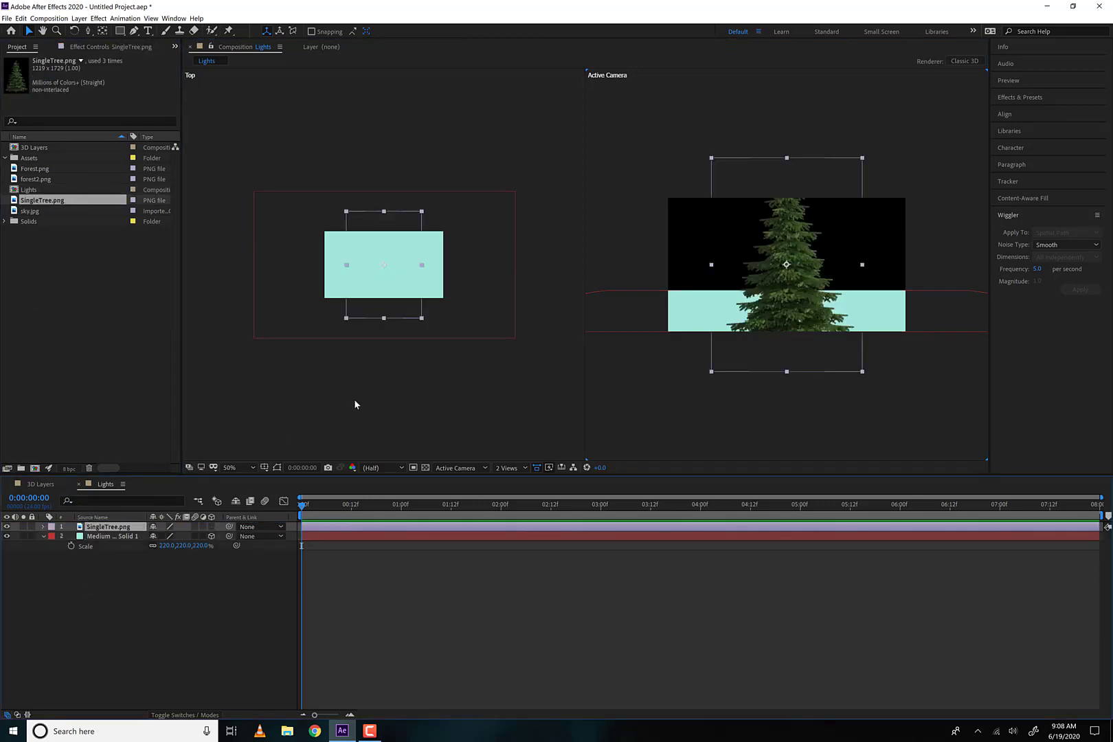
pyautogui.click(212, 527)
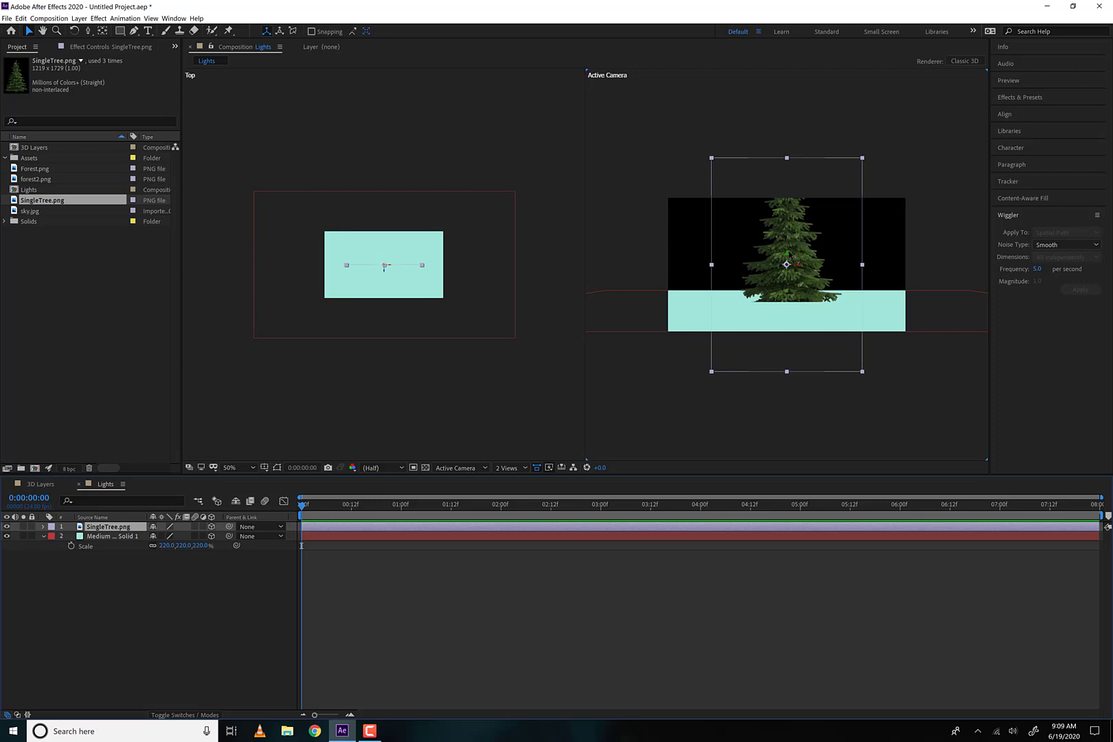
# Shrink the tree so it stands on the floor, and bring it forward to Position 960, 514, -701
pyautogui.moveTo(788, 255); pyautogui.dragTo(789, 179)
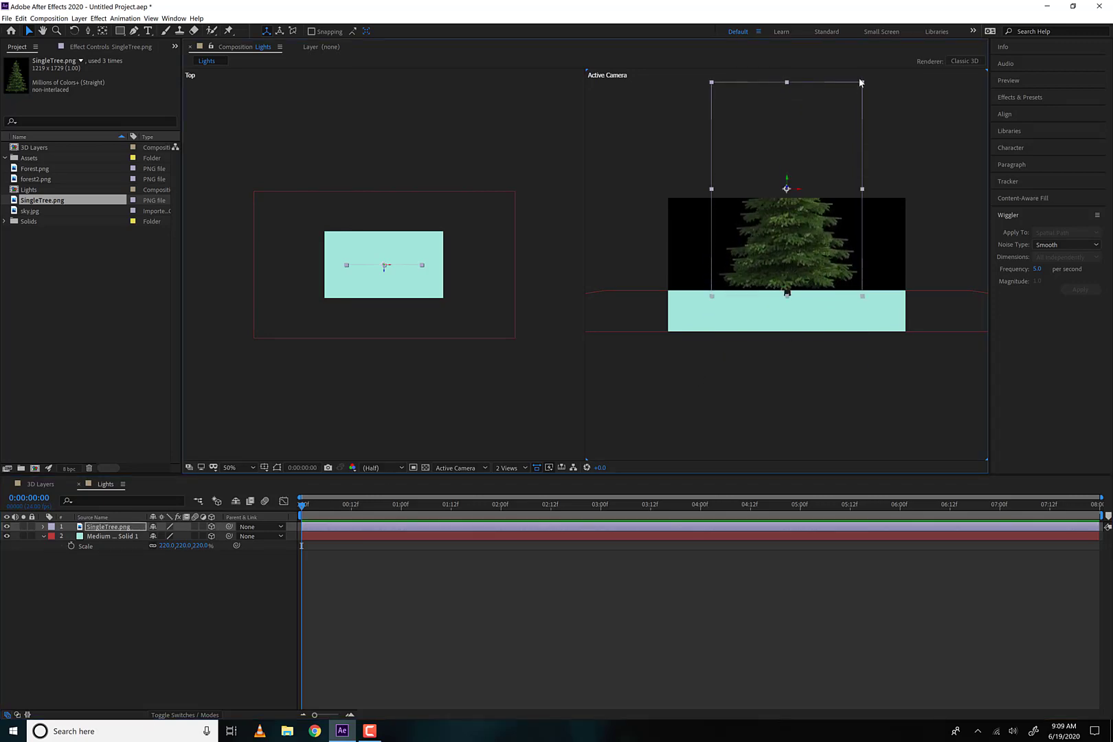
pyautogui.moveTo(859, 91); pyautogui.dragTo(788, 253)
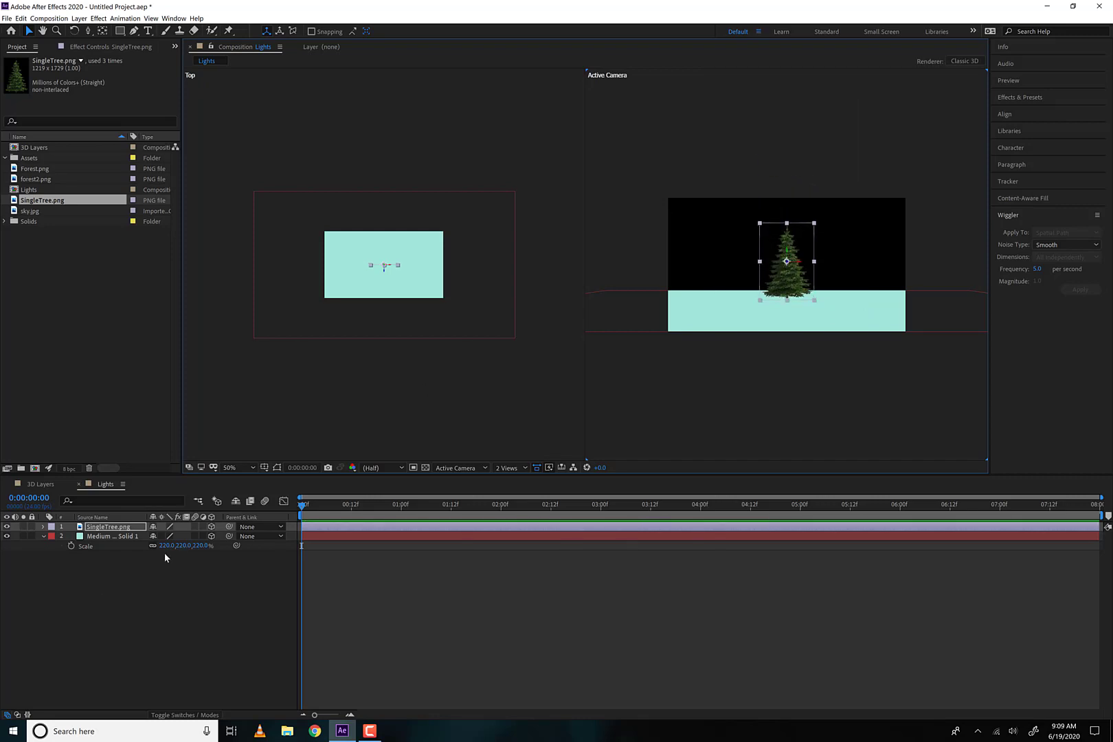
pyautogui.press('p')
pyautogui.moveTo(187, 537); pyautogui.dragTo(84, 533)
pyautogui.moveTo(198, 539); pyautogui.dragTo(97, 544)
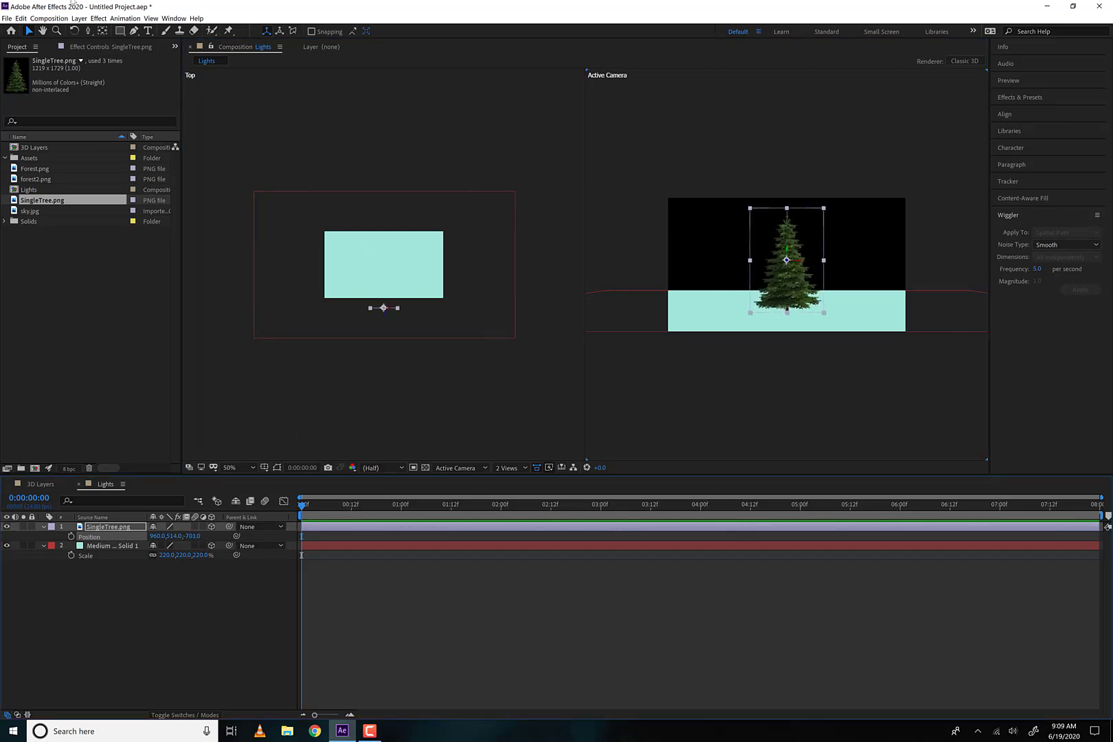
# Add a two-node camera with the 50mm preset to the Lights composition
pyautogui.click(99, 18)
pyautogui.moveTo(79, 19)
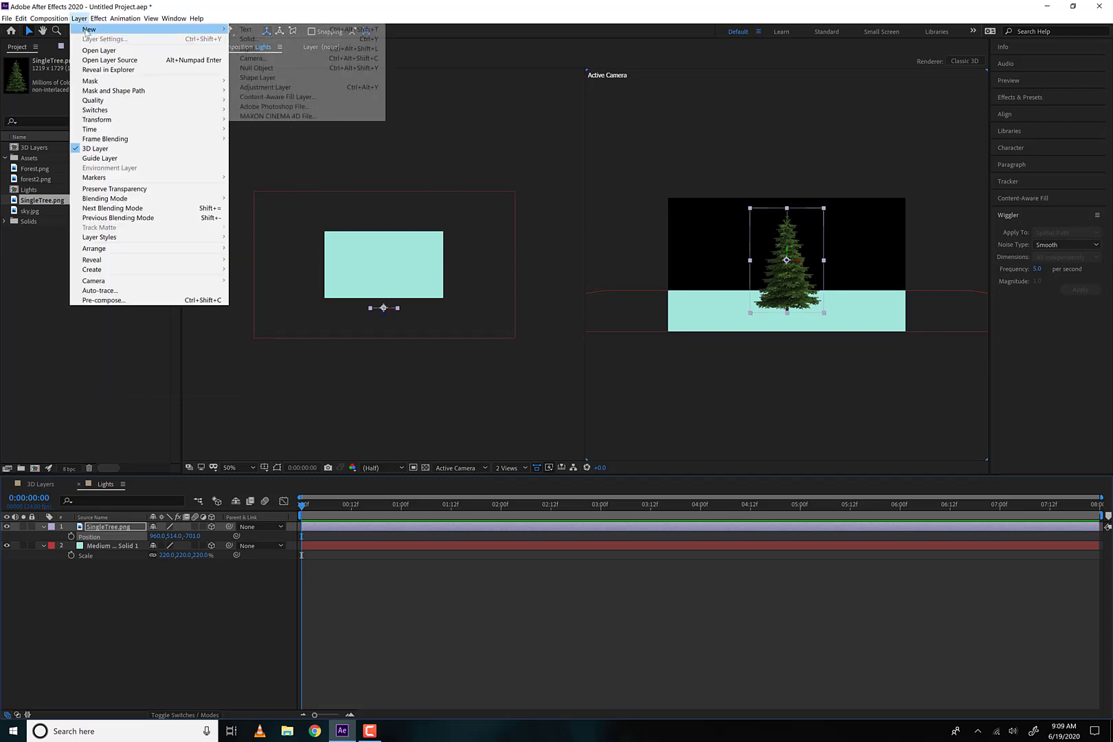
pyautogui.click(253, 58)
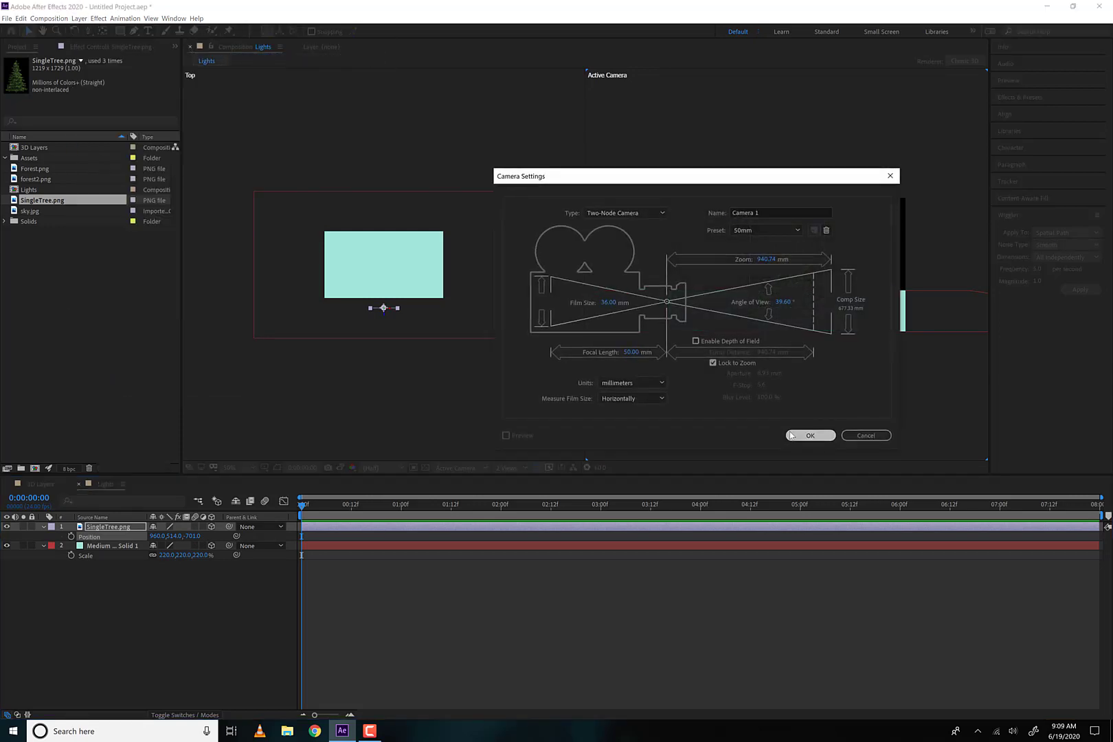
pyautogui.click(792, 436)
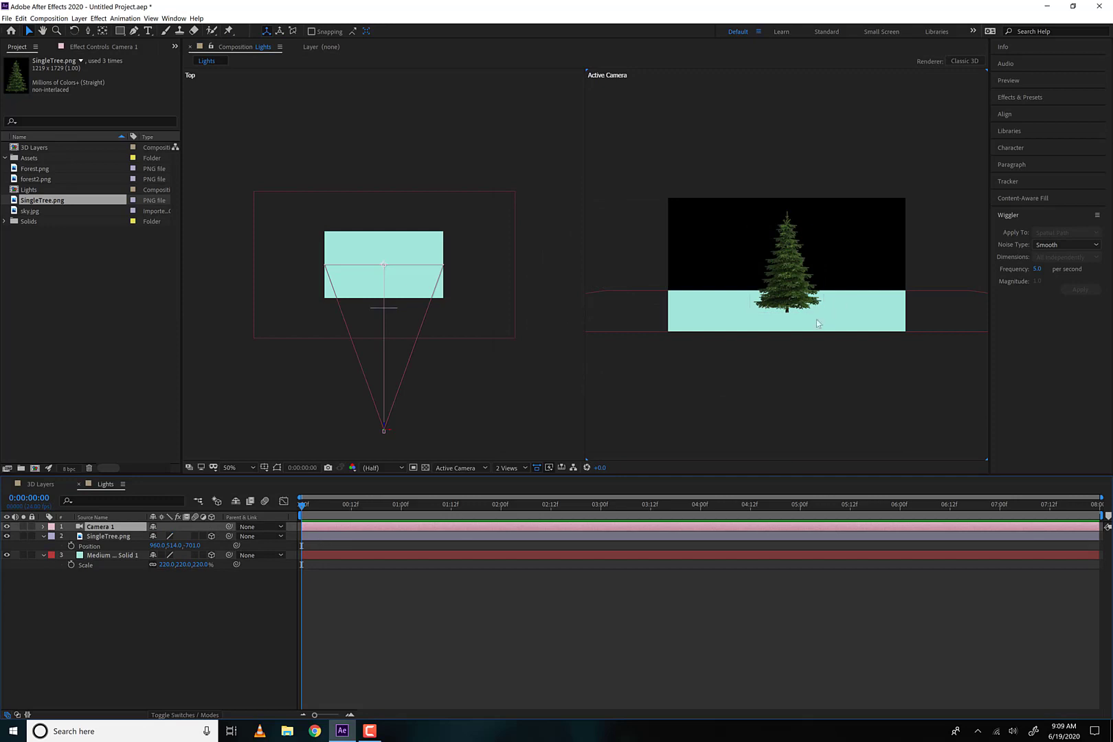
# Move the tree closer to the camera and near the middle of the frame, at about Position 1022, 468, -1080
pyautogui.click(798, 275)
pyautogui.moveTo(798, 275); pyautogui.dragTo(911, 339)
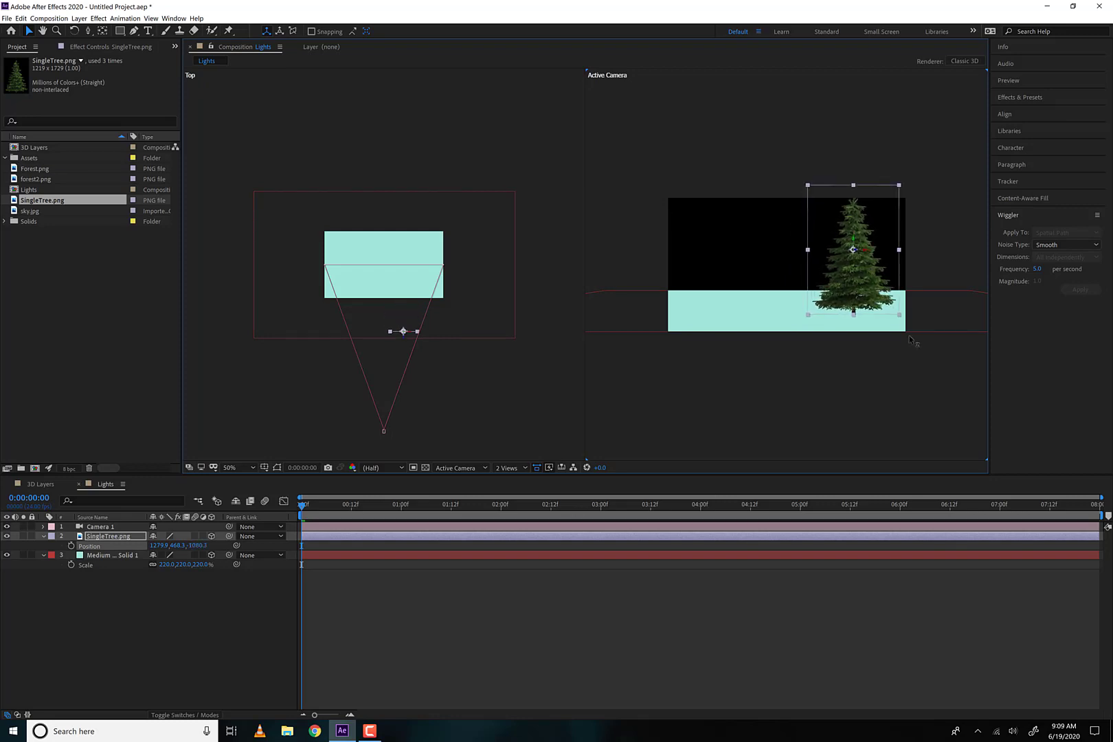
pyautogui.moveTo(851, 253); pyautogui.dragTo(799, 251)
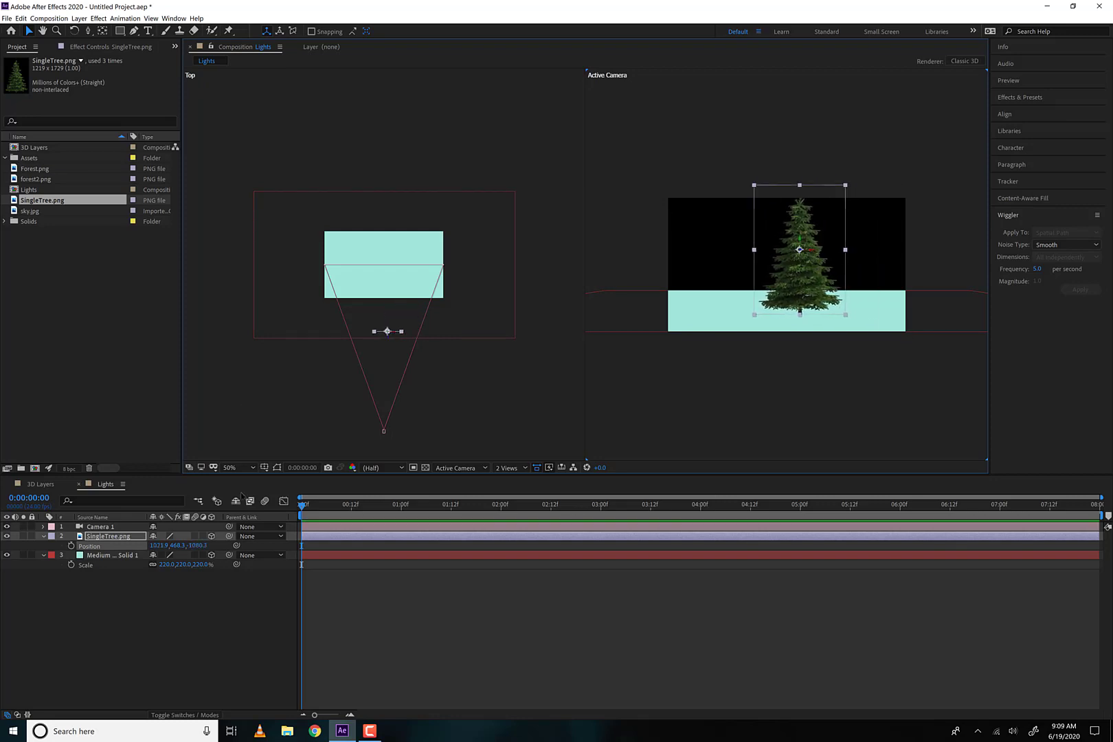
# Start a new light layer, set its color to light red EE6D6D, and open the choice of light types
pyautogui.click(79, 19)
pyautogui.moveTo(77, 29)
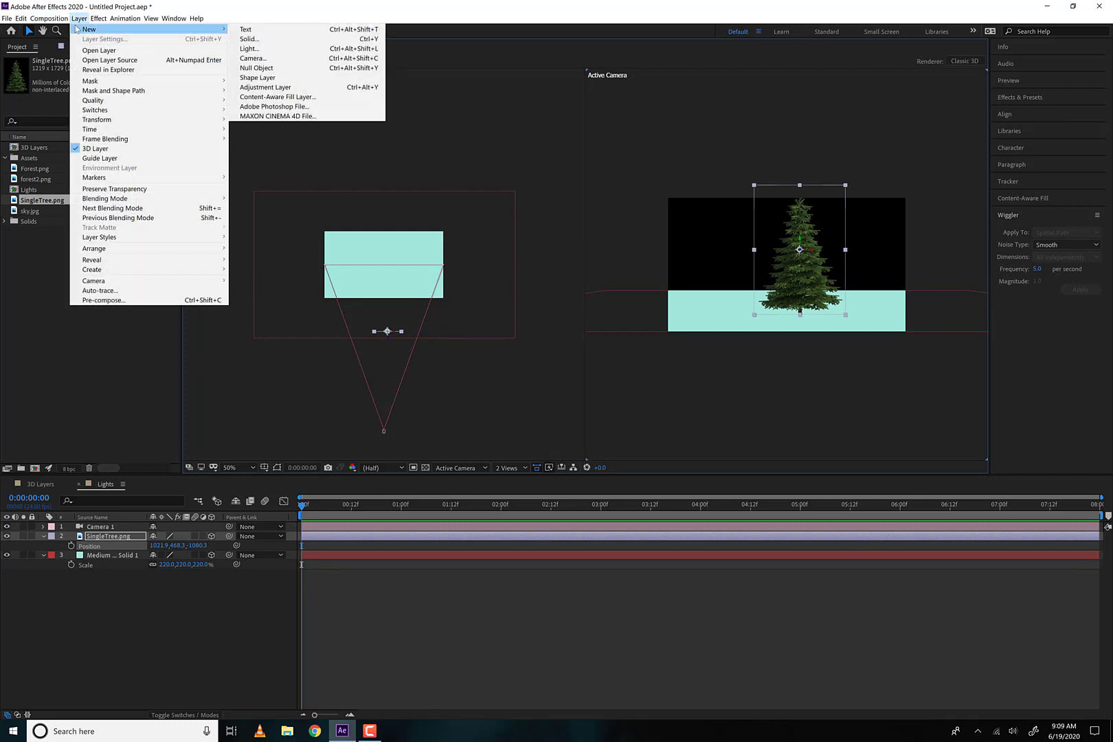
pyautogui.click(274, 48)
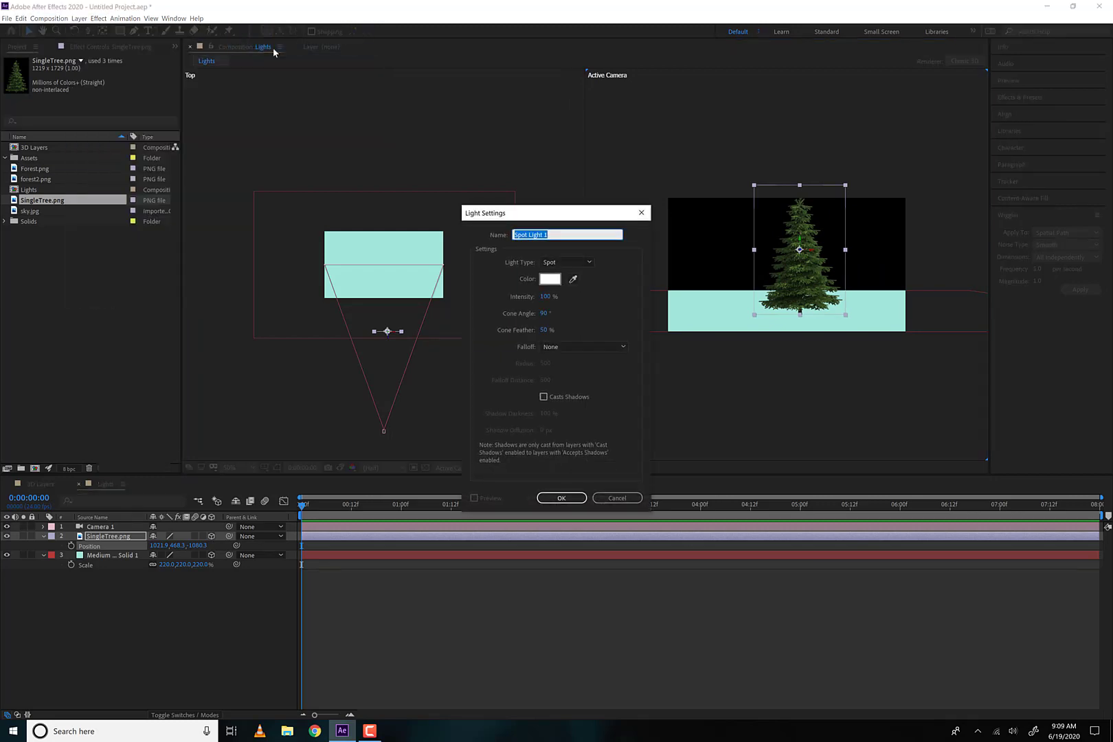
pyautogui.click(549, 278)
pyautogui.moveTo(642, 413)
pyautogui.mouseDown()
pyautogui.moveTo(638, 422)
pyautogui.moveTo(624, 384)
pyautogui.mouseUp()
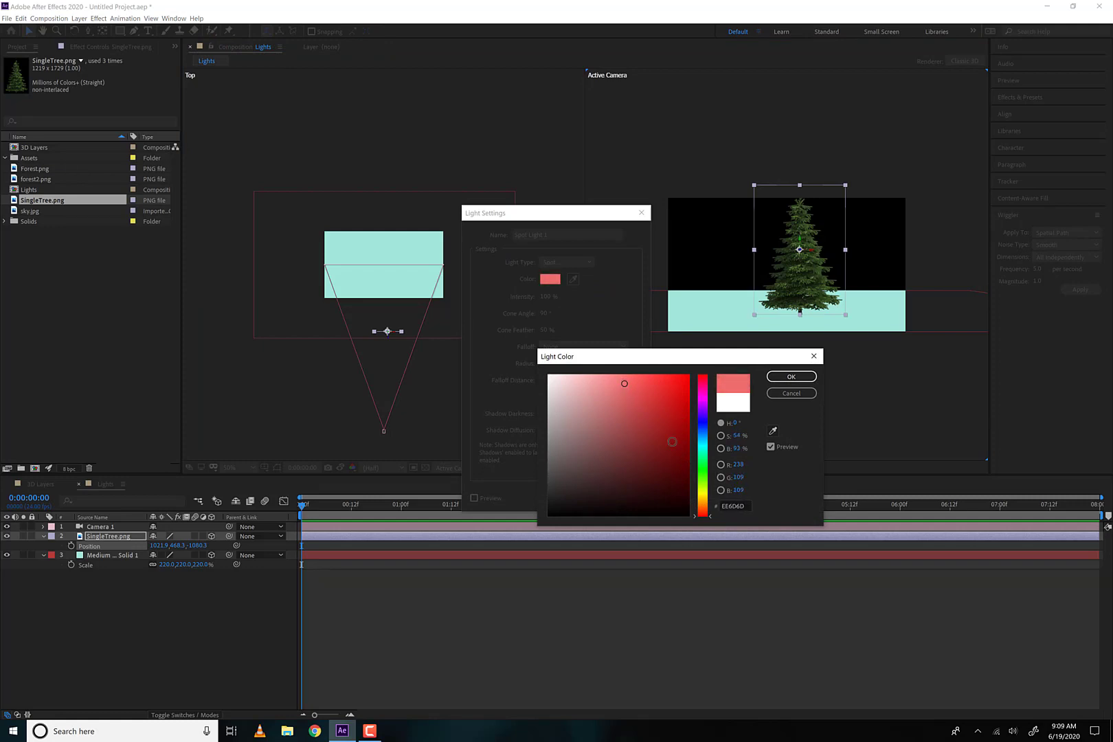
pyautogui.click(776, 377)
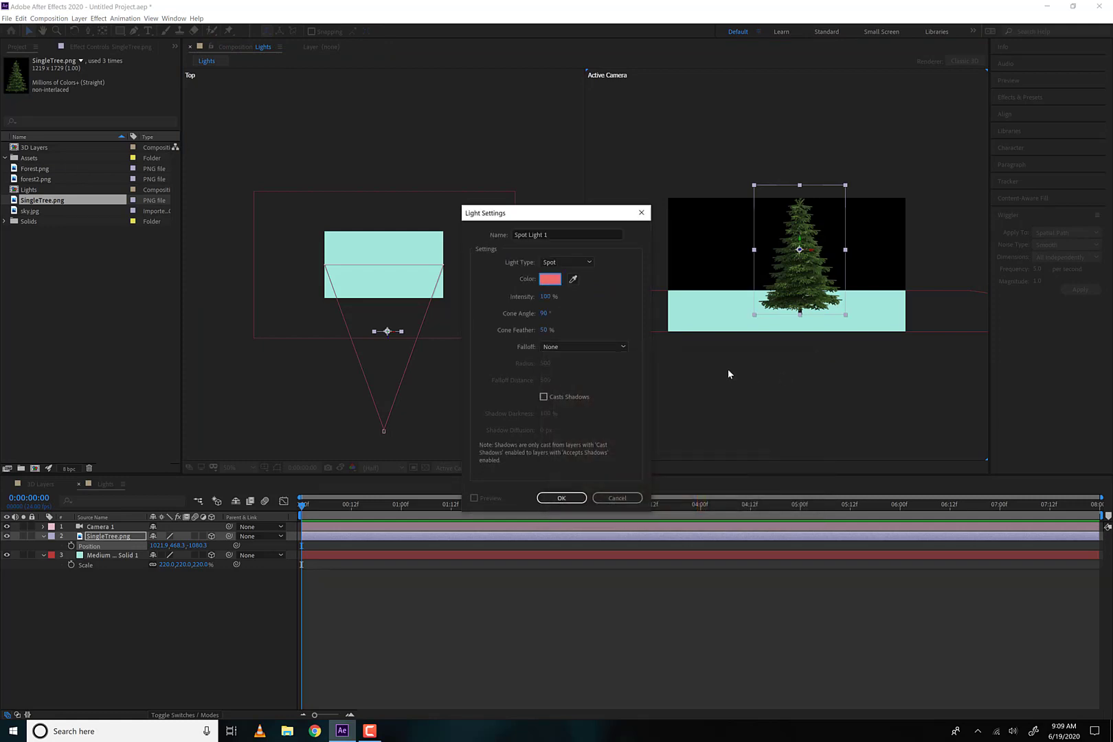
pyautogui.click(562, 263)
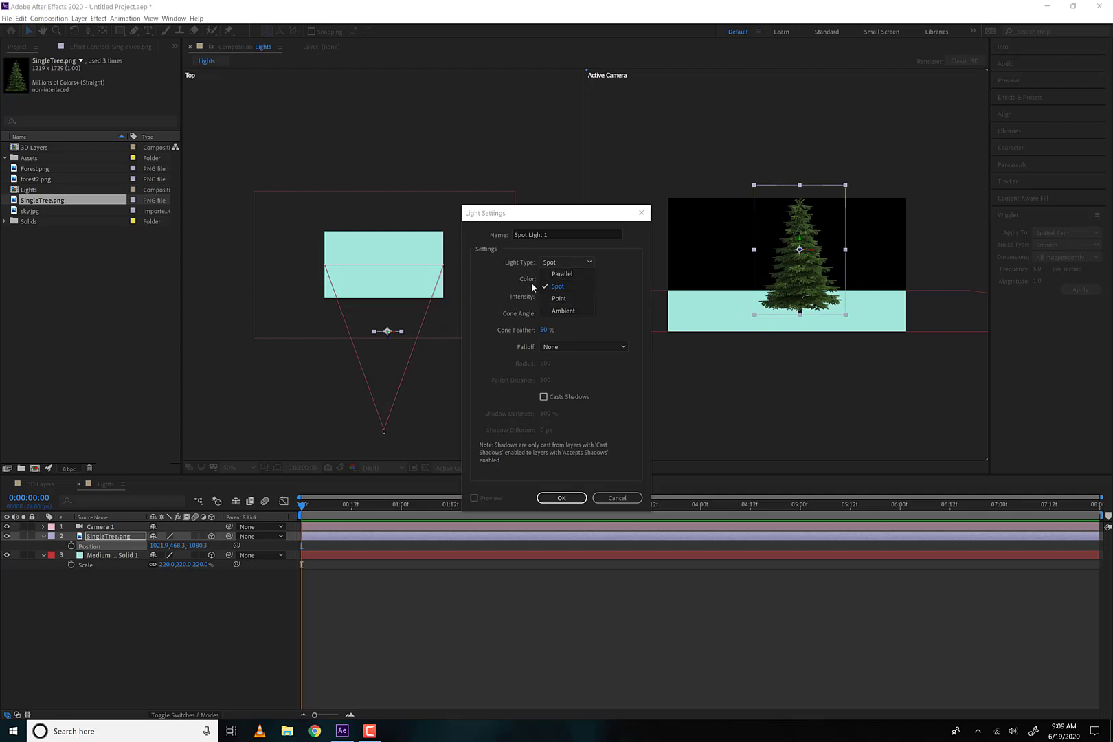
# Keep the light type as Spot, turn on Casts Shadows, and create the light
pyautogui.click(491, 308)
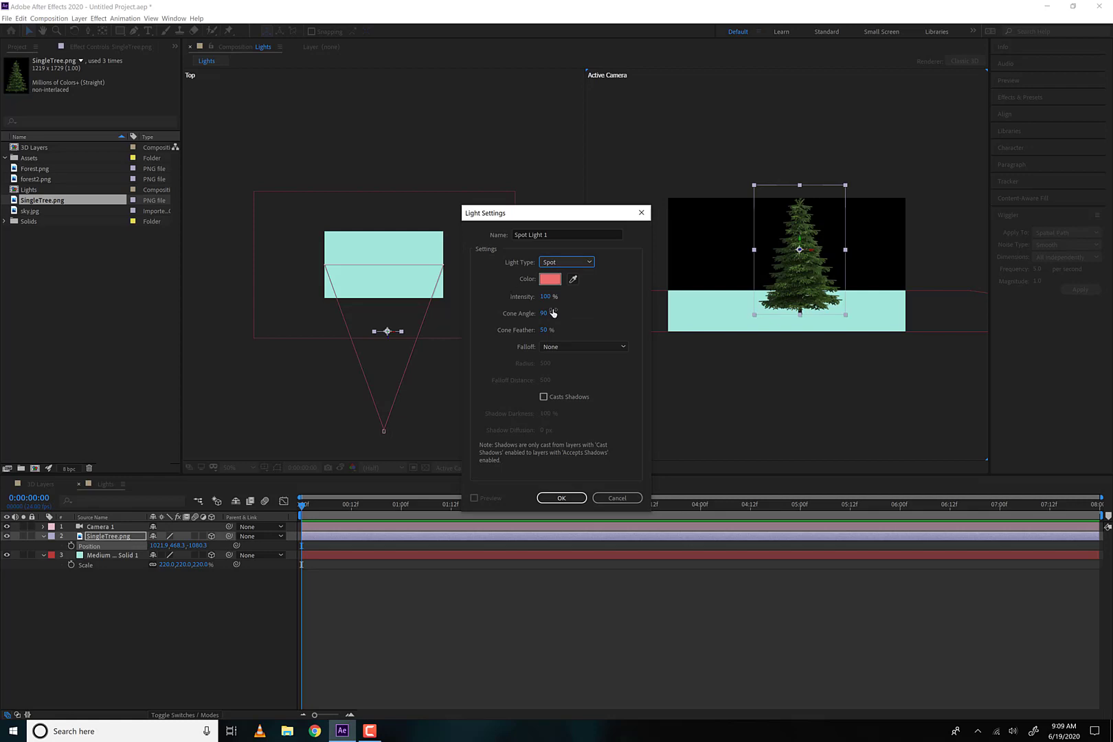
pyautogui.click(547, 400)
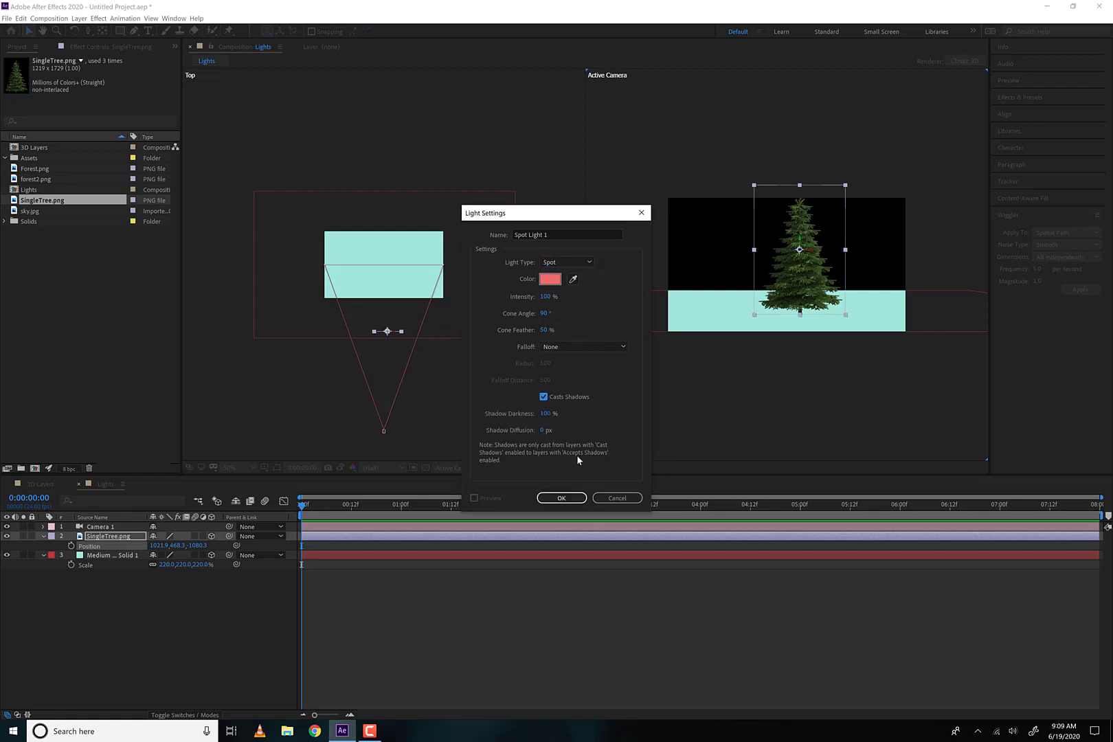
pyautogui.click(563, 500)
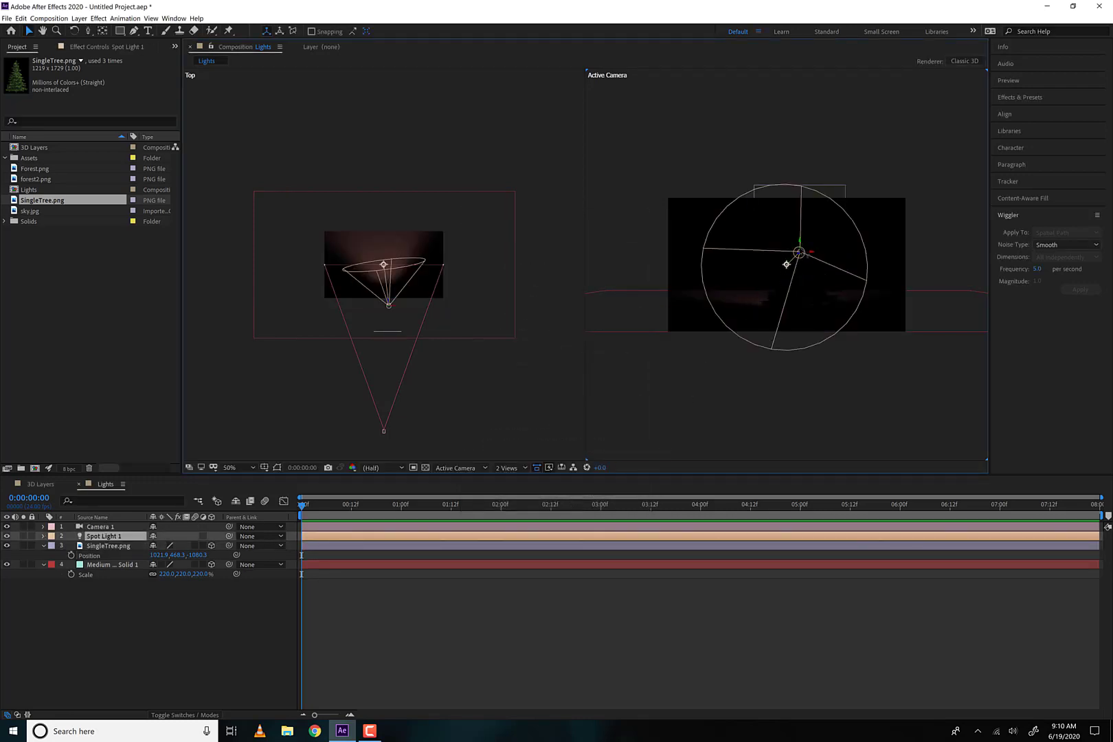
# Move the spot light in front of the tree toward the camera and slightly right, with its Y Rotation at -9°
pyautogui.moveTo(389, 305); pyautogui.dragTo(417, 386)
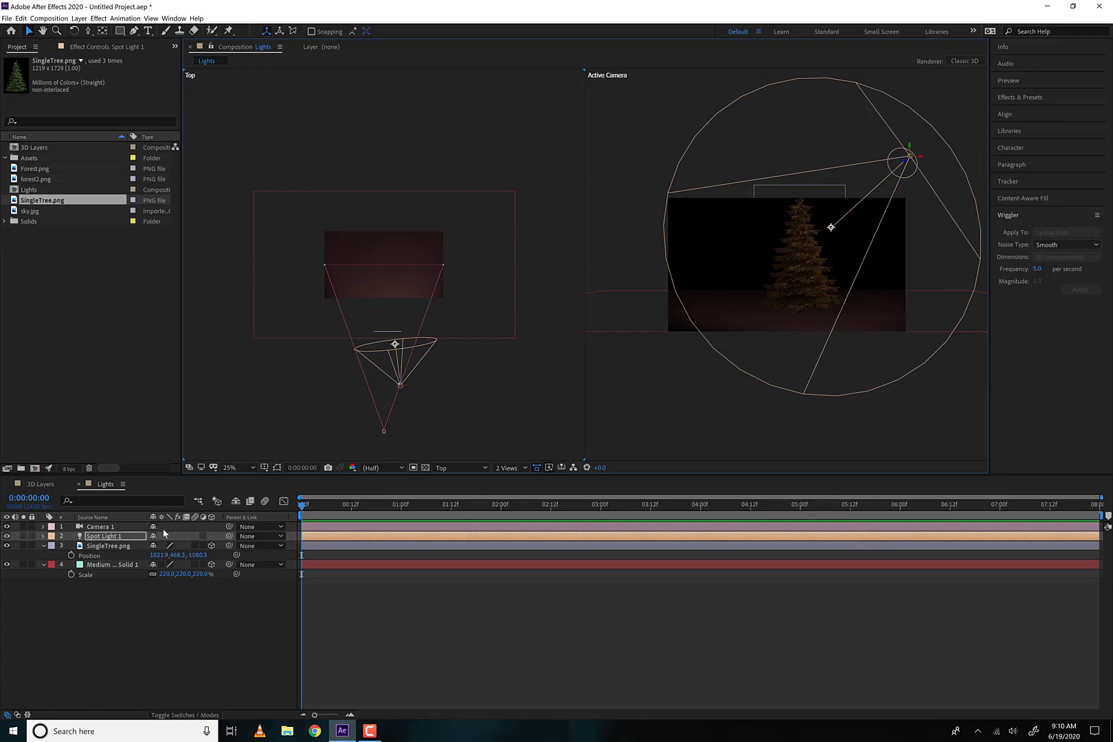
pyautogui.press('r')
pyautogui.moveTo(166, 564); pyautogui.dragTo(160, 565)
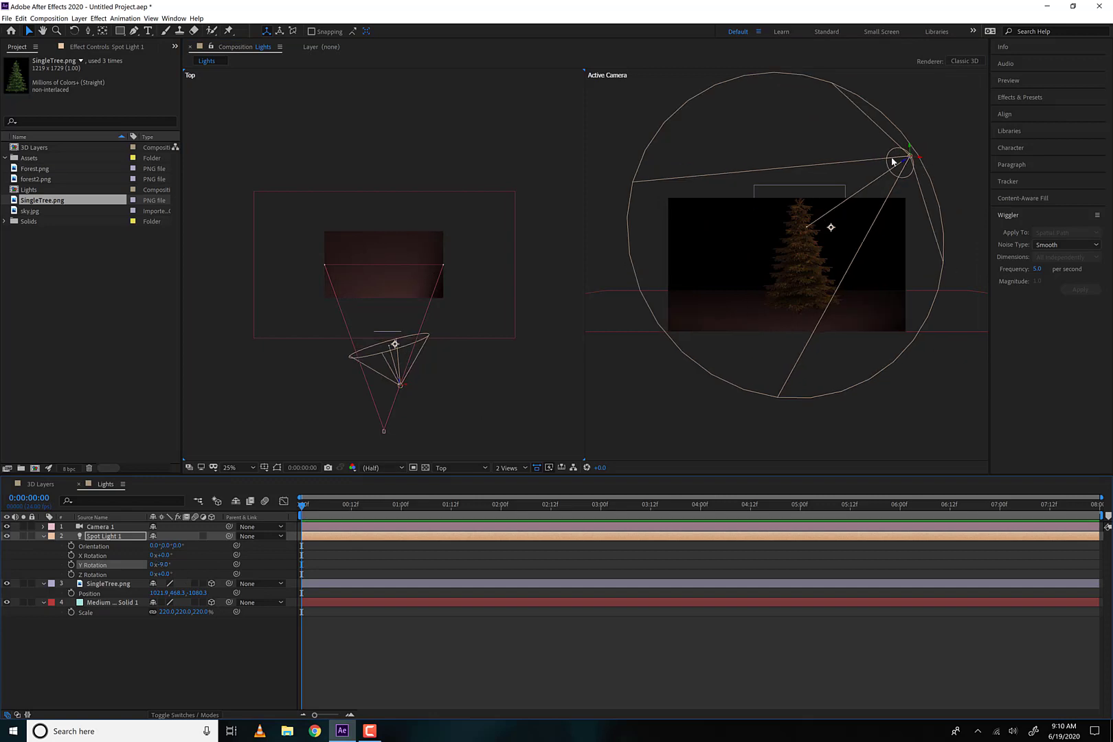
pyautogui.click(921, 162)
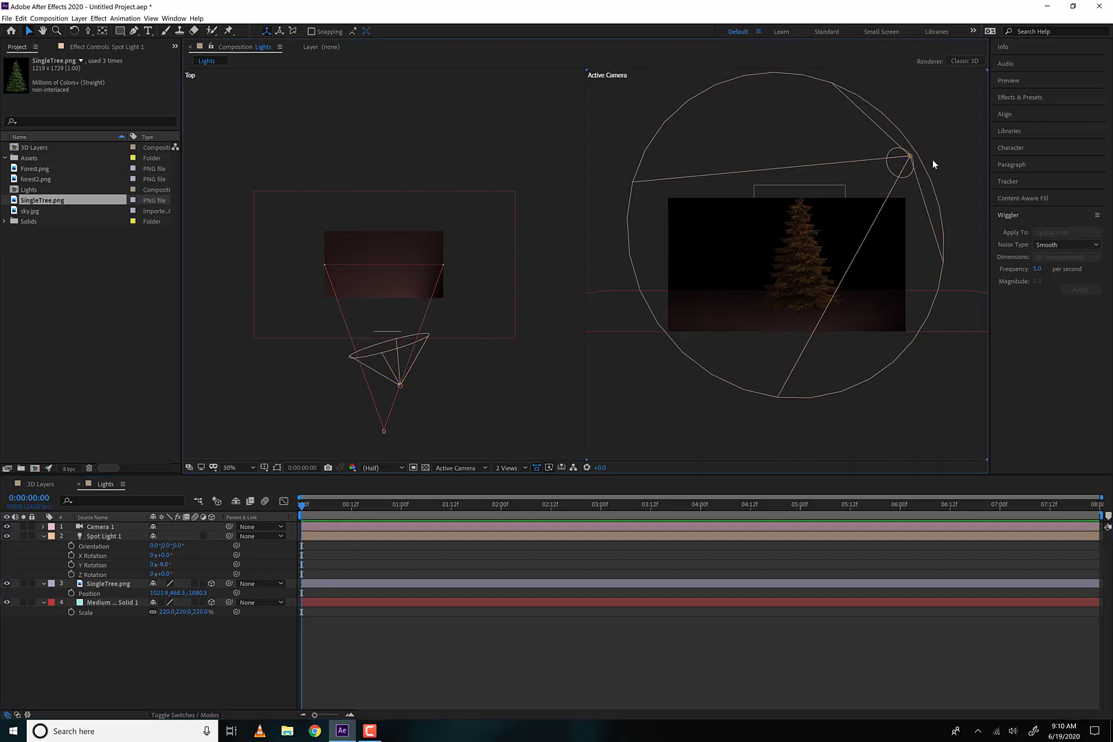
pyautogui.click(909, 158)
pyautogui.moveTo(926, 163); pyautogui.dragTo(959, 163)
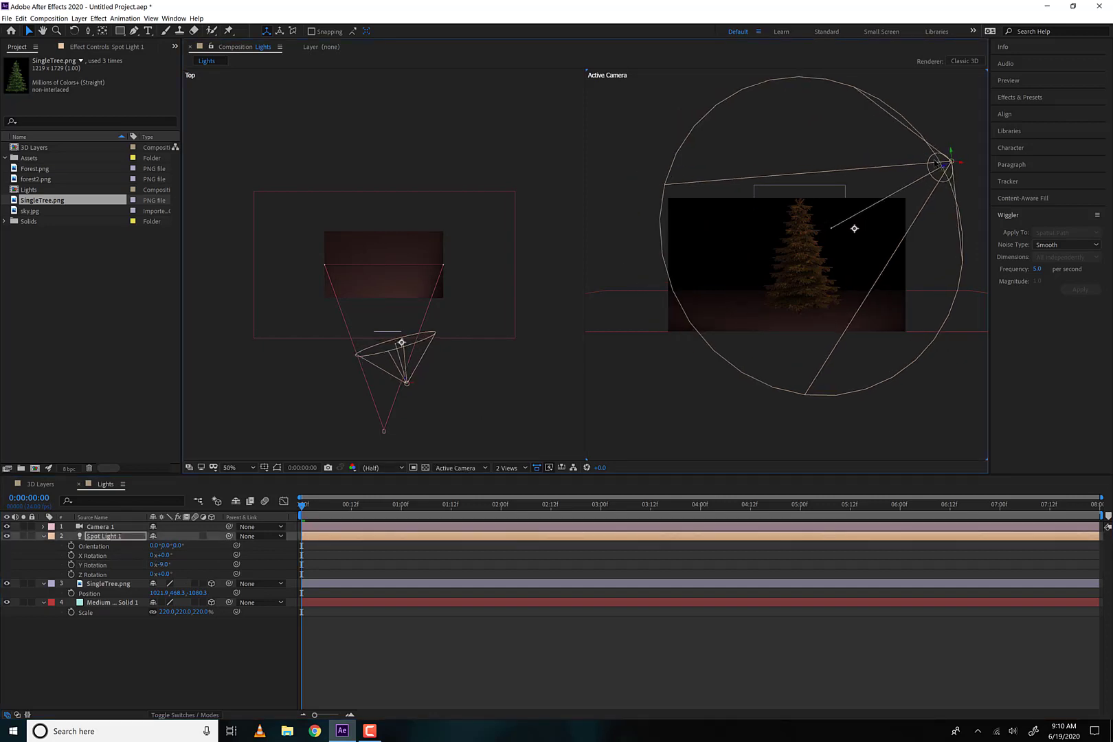
# Change the spot light's color to pale pink, and set its Cone Angle to 99° and Cone Feather to 82%
pyautogui.click(43, 536)
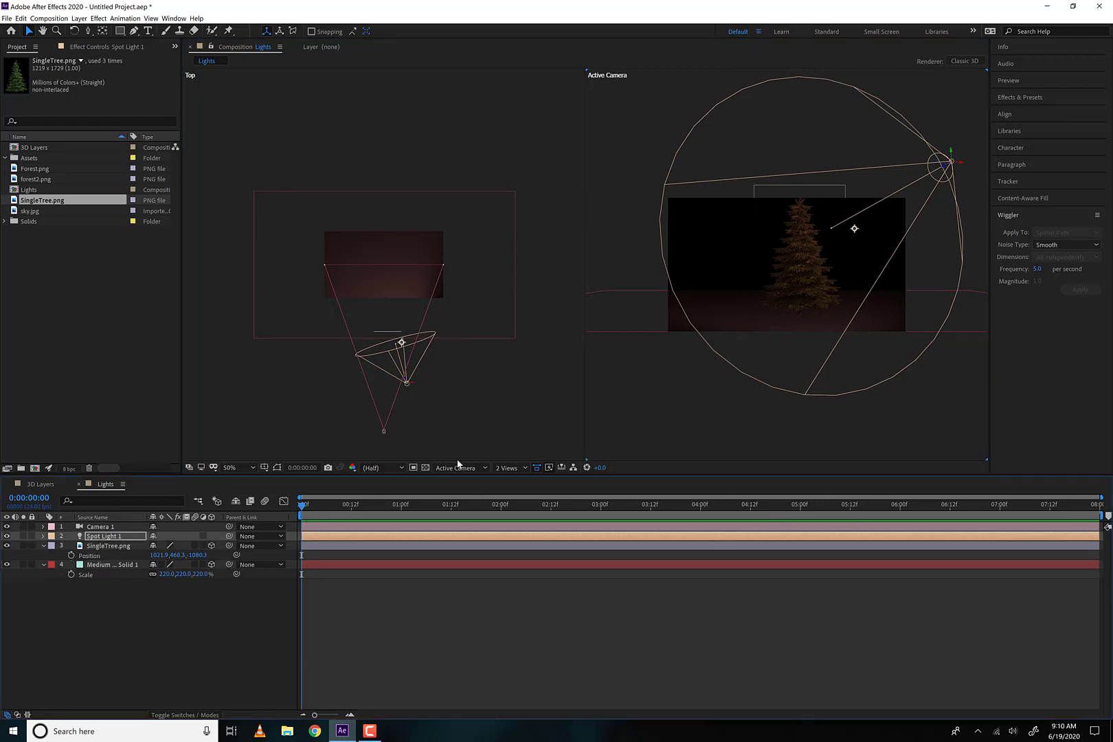
pyautogui.click(42, 537)
pyautogui.click(97, 535)
pyautogui.press('a')
pyautogui.press('a')
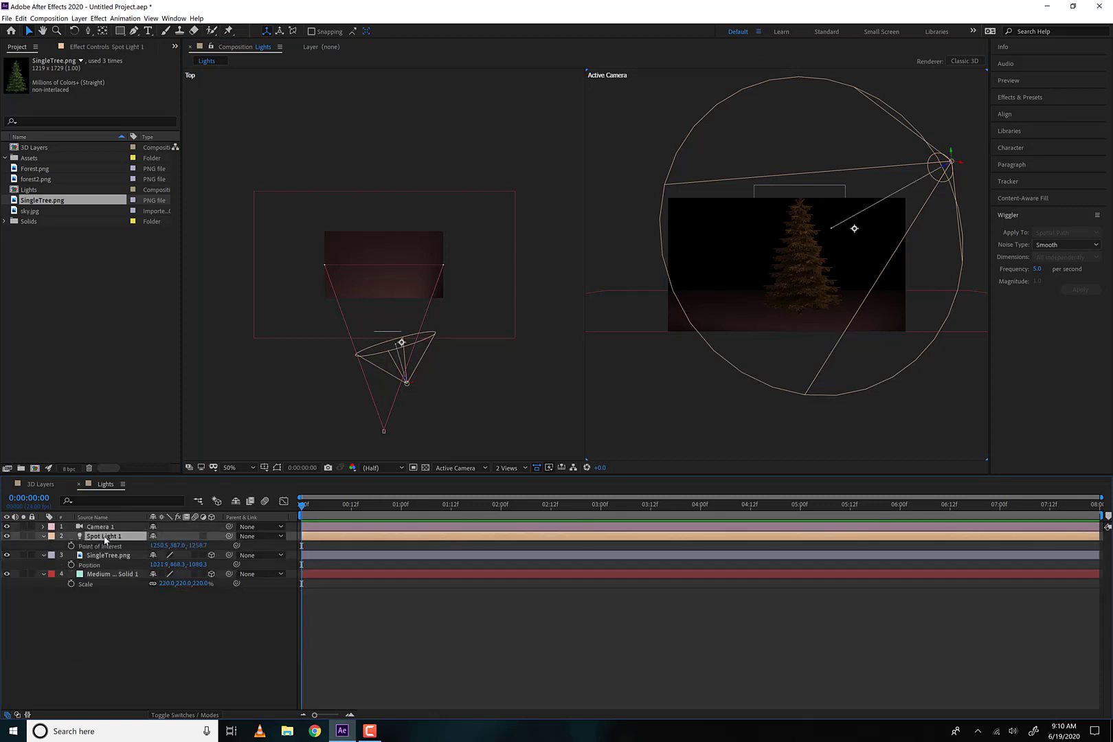
pyautogui.click(153, 567)
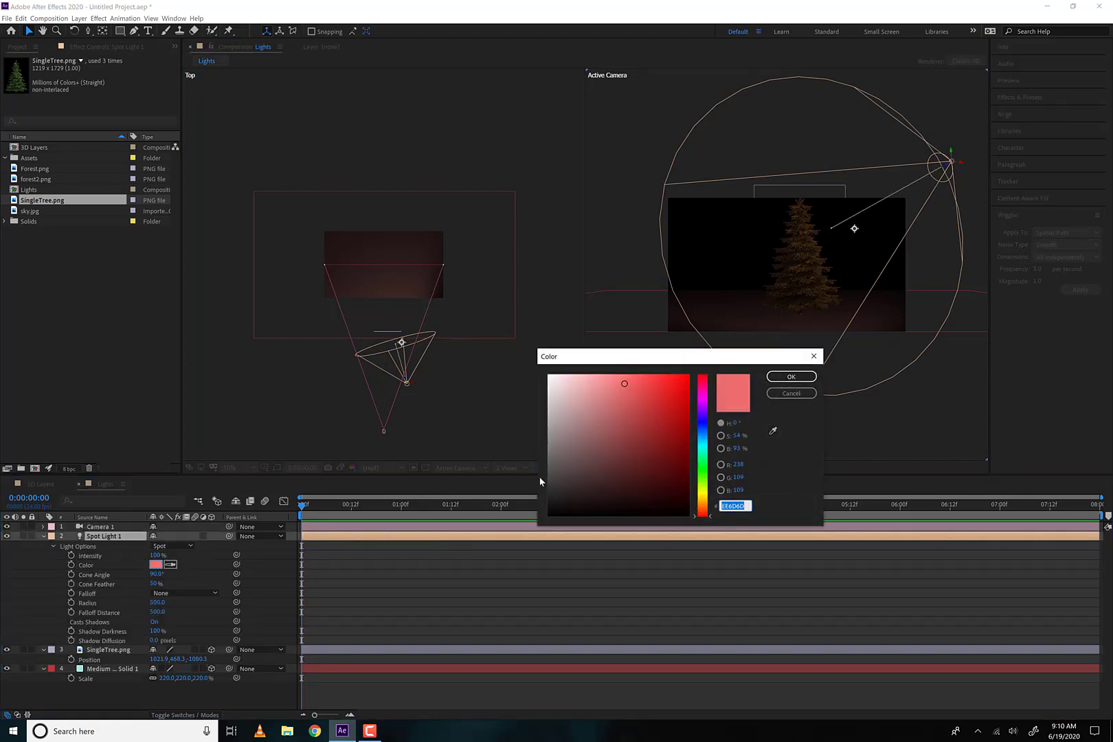
pyautogui.moveTo(593, 413); pyautogui.dragTo(581, 382)
pyautogui.click(777, 380)
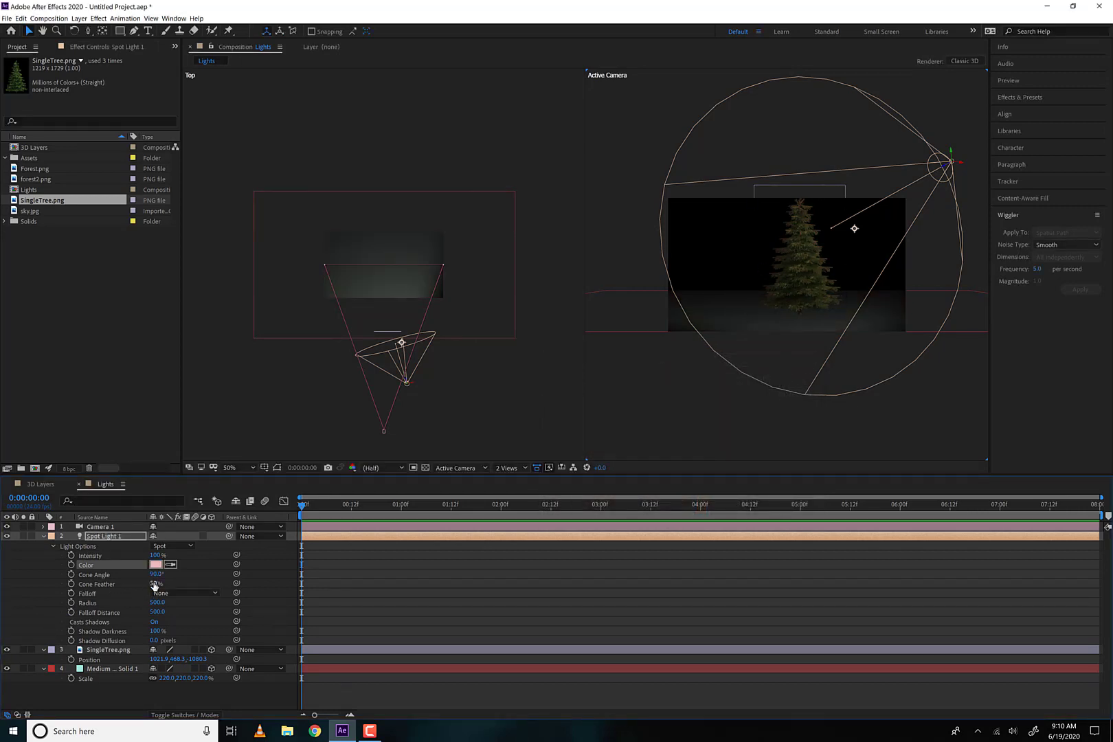
pyautogui.moveTo(155, 574); pyautogui.dragTo(171, 583)
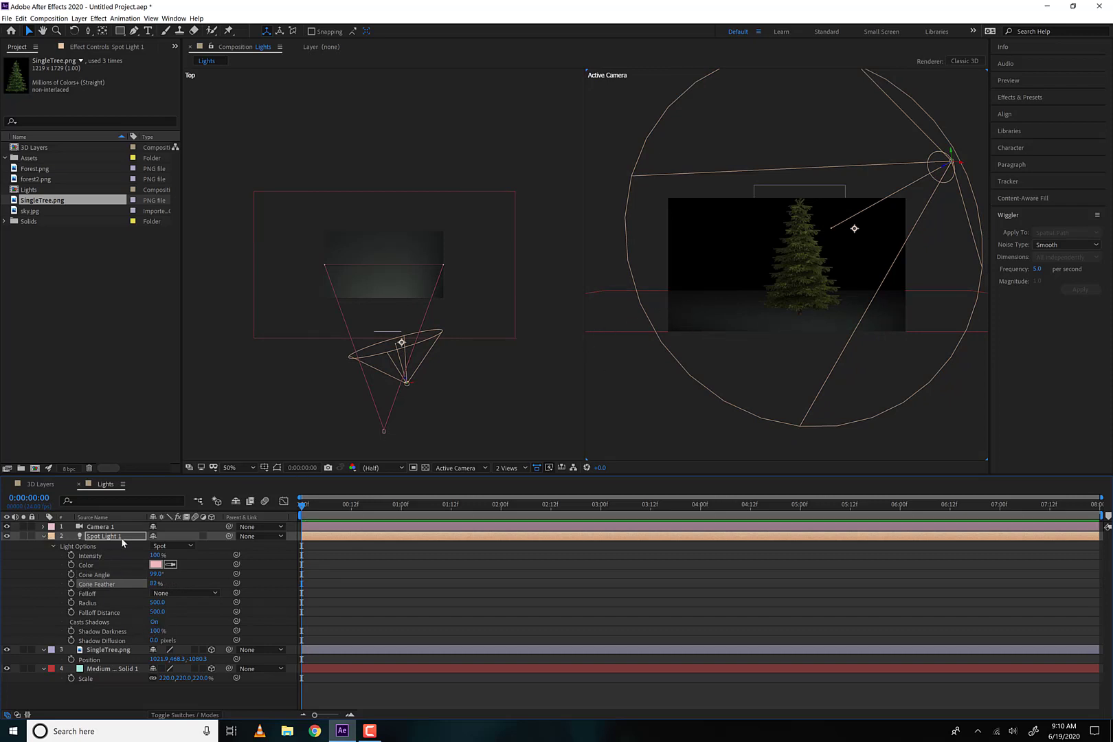
# Turn on Casts Shadows in the tree layer's material options
pyautogui.click(117, 651)
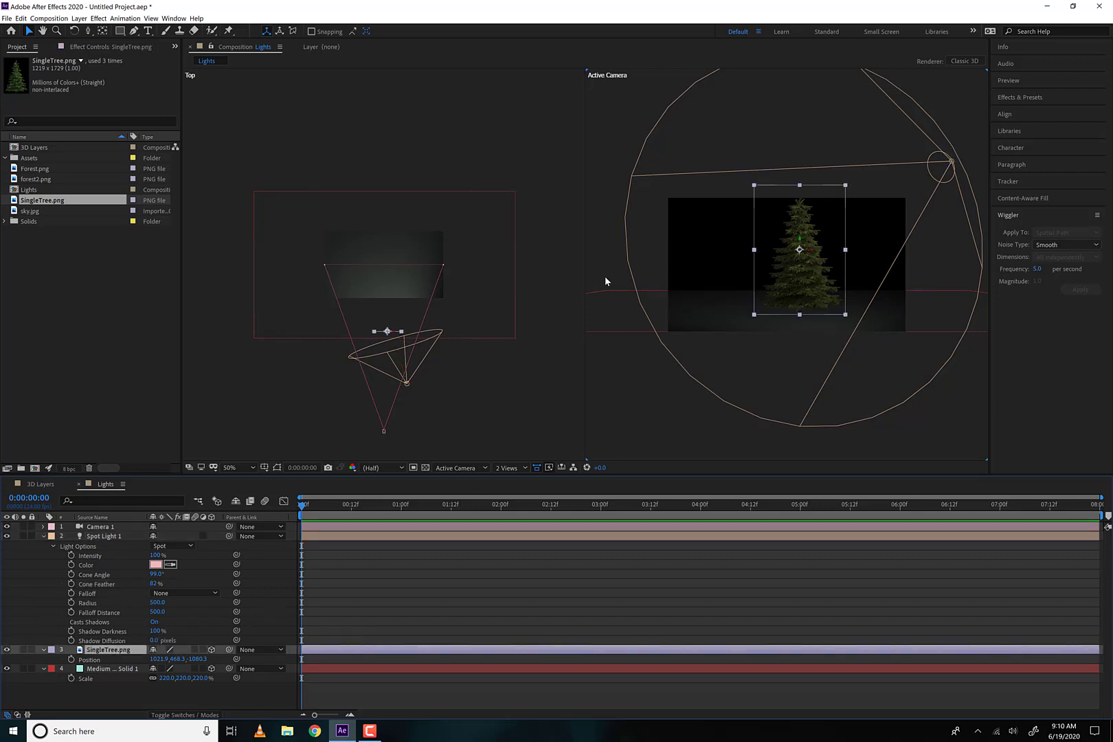
pyautogui.press('a')
pyautogui.press('a')
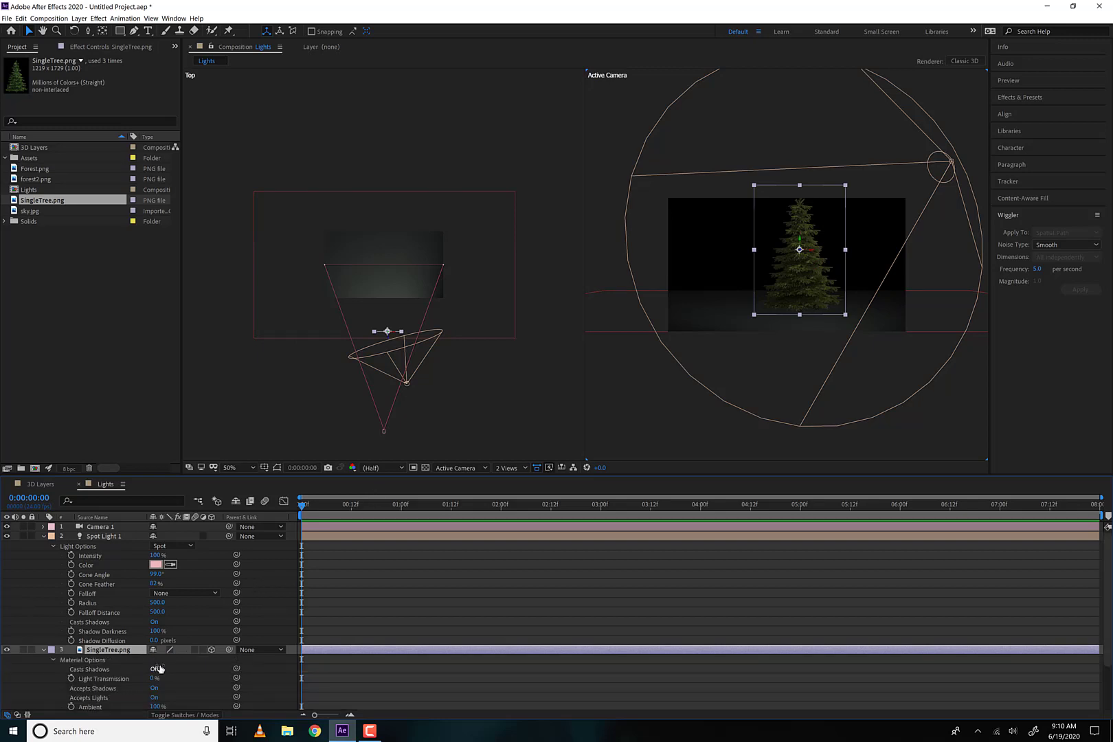
pyautogui.scroll(-2, 156, 673)
pyautogui.scroll(-1, 157, 672)
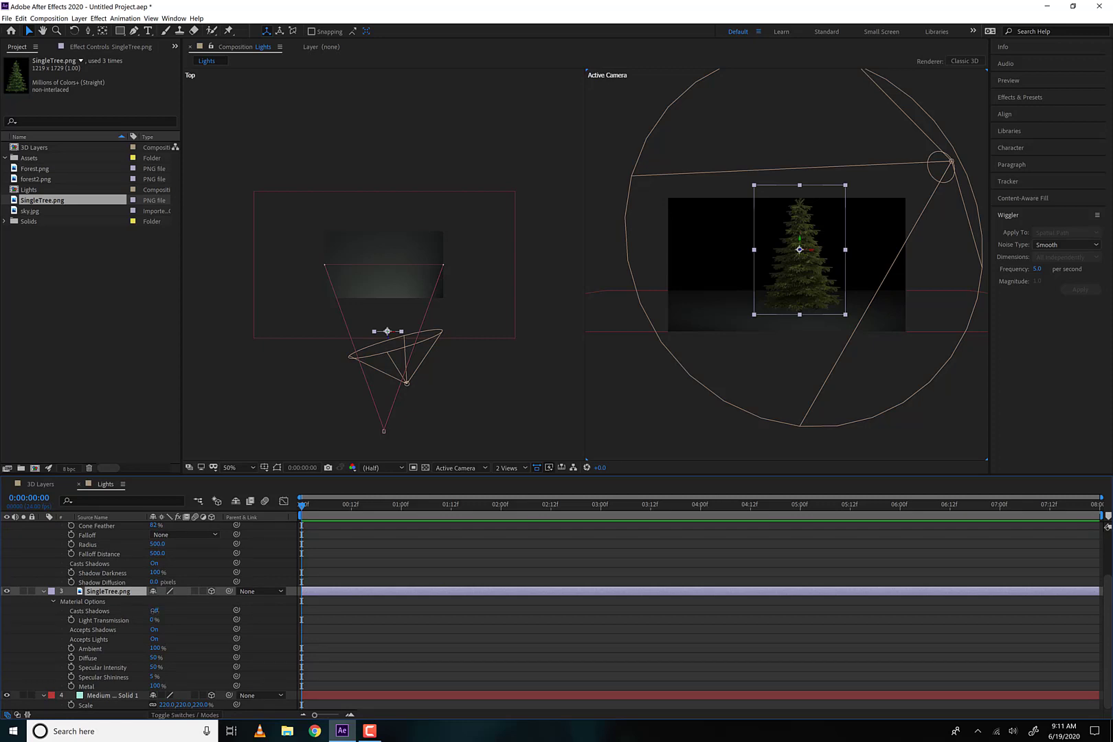
pyautogui.click(154, 611)
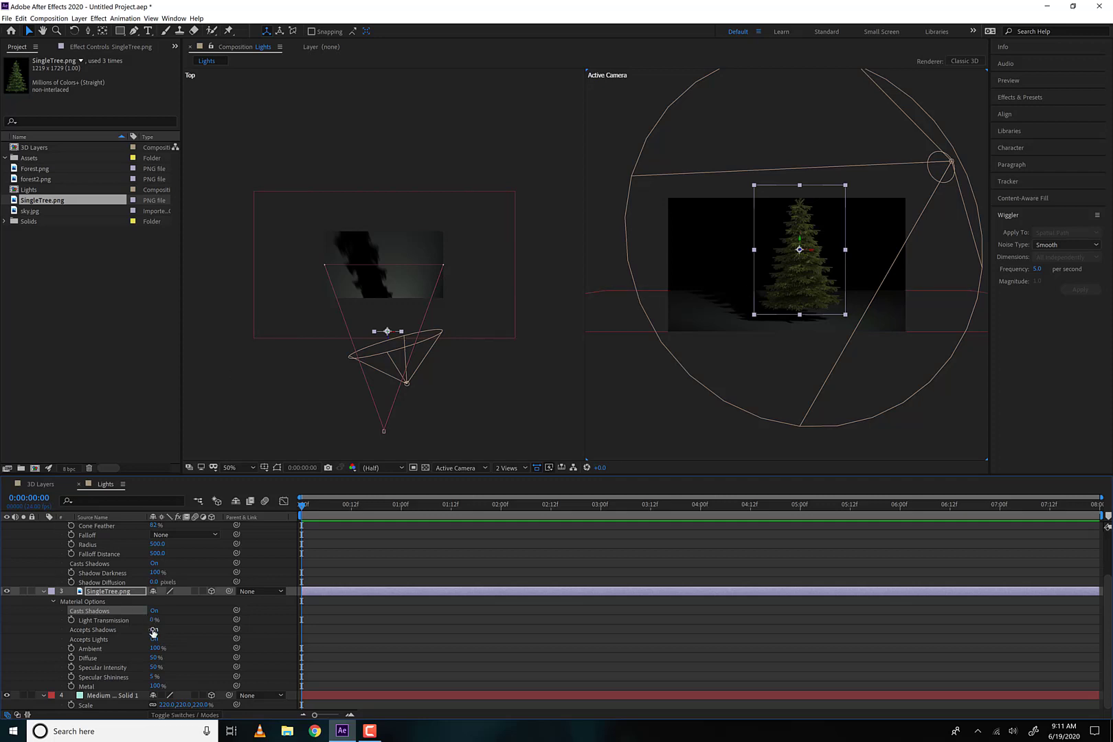
# Set the spot light's Shadow Diffusion to 19 pixels and nudge the light slightly toward the tree's center line
pyautogui.moveTo(157, 582); pyautogui.dragTo(165, 582)
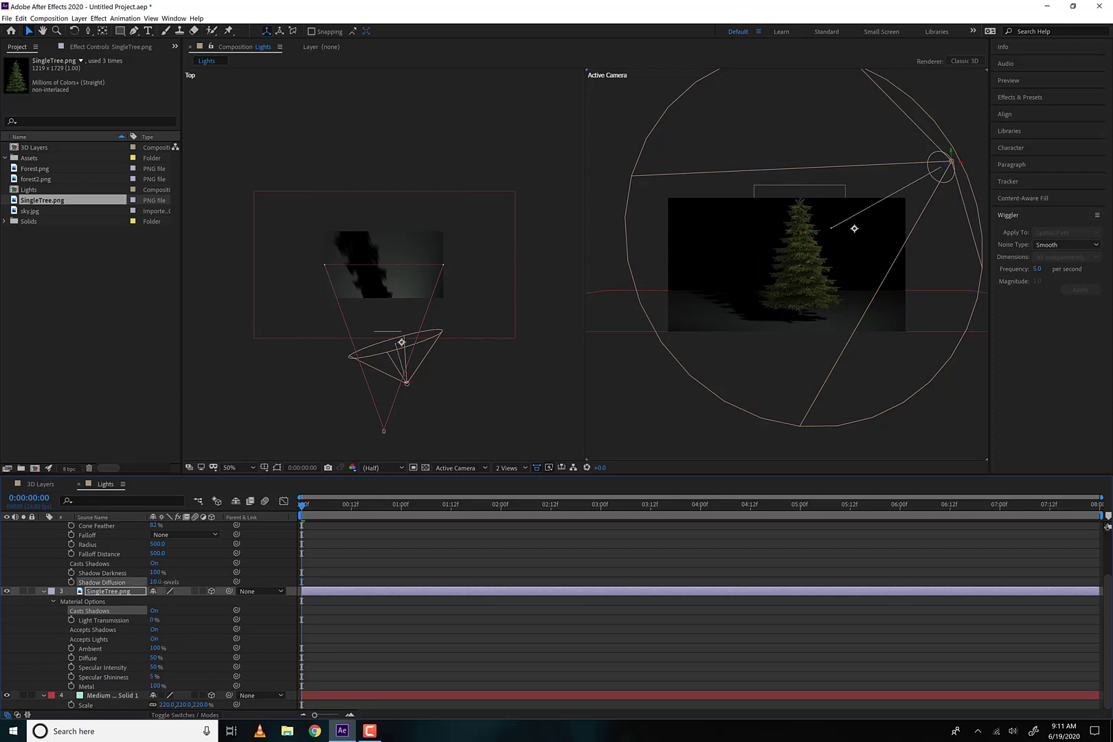
pyautogui.scroll(4, 145, 564)
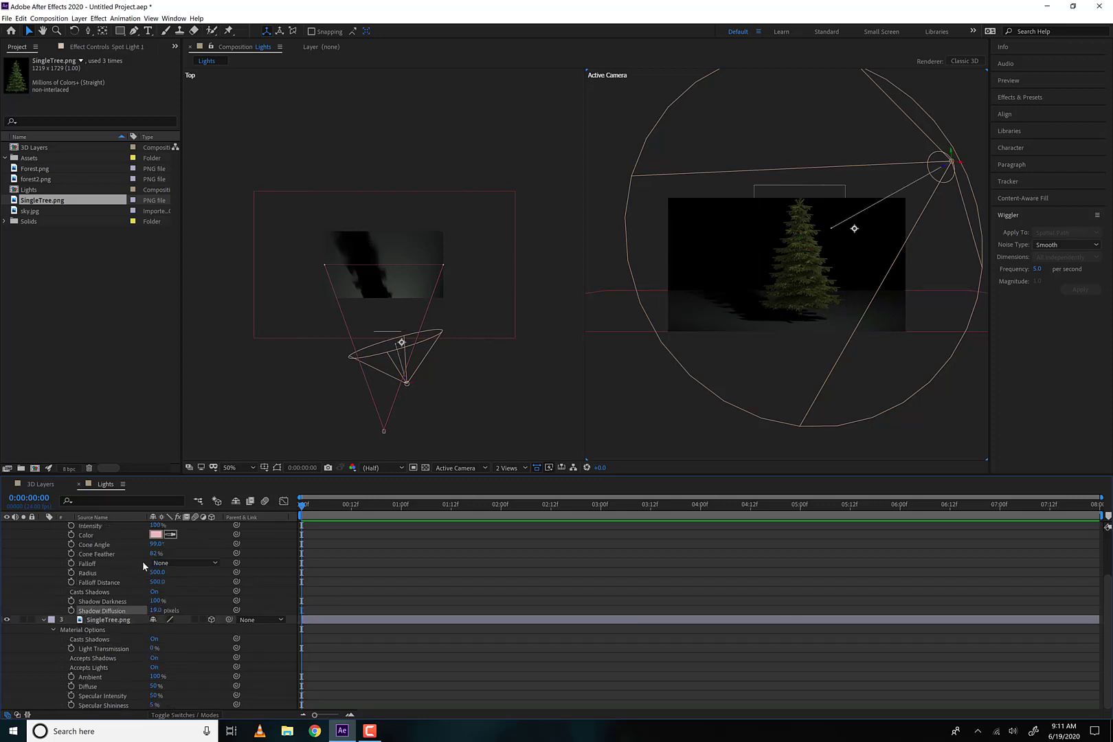
pyautogui.scroll(-3, 146, 566)
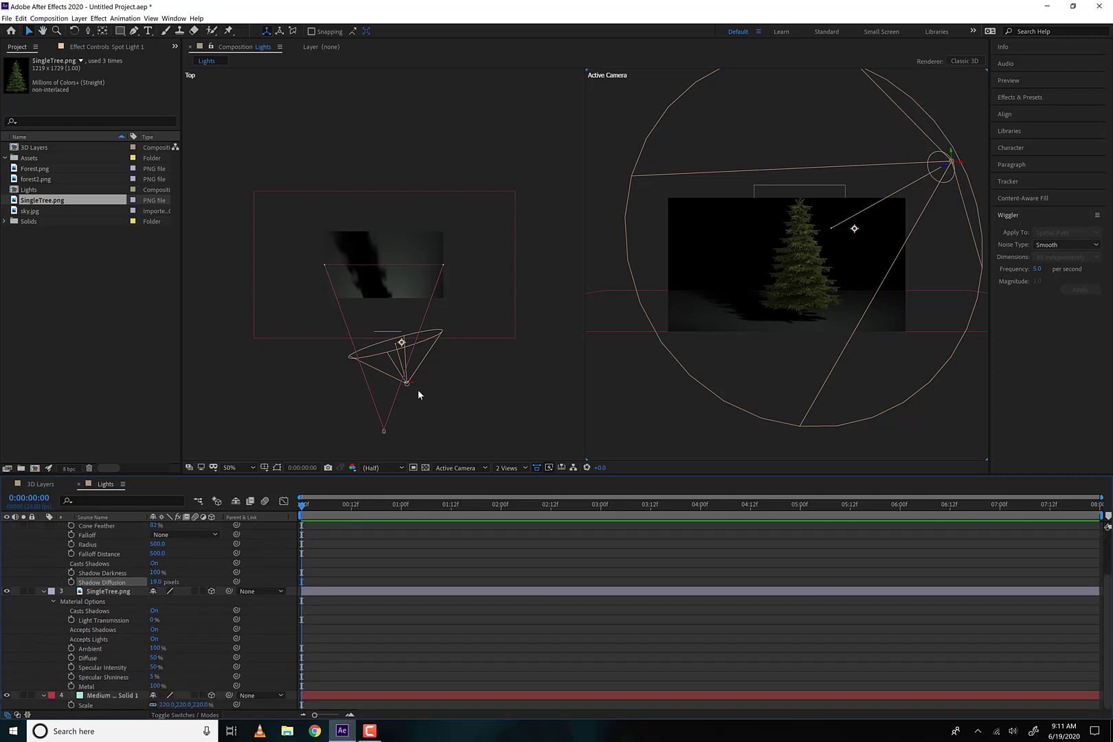
pyautogui.moveTo(412, 381)
pyautogui.mouseDown()
pyautogui.moveTo(423, 383)
pyautogui.moveTo(409, 386)
pyautogui.mouseUp()
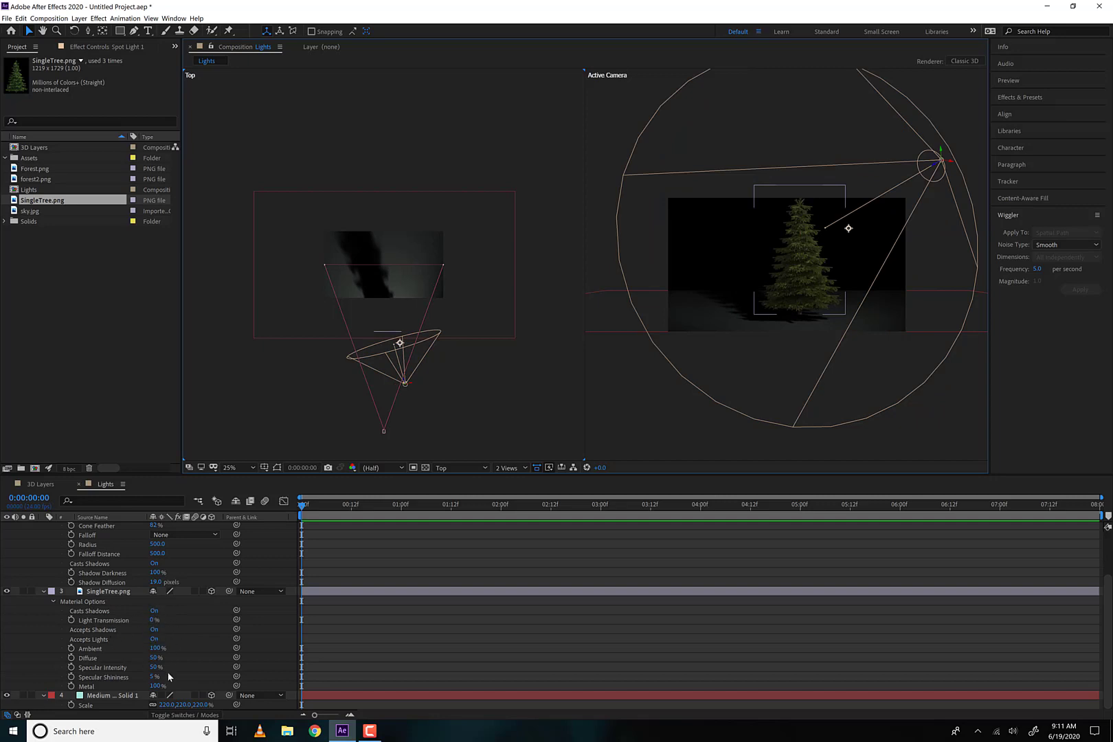
pyautogui.click(43, 591)
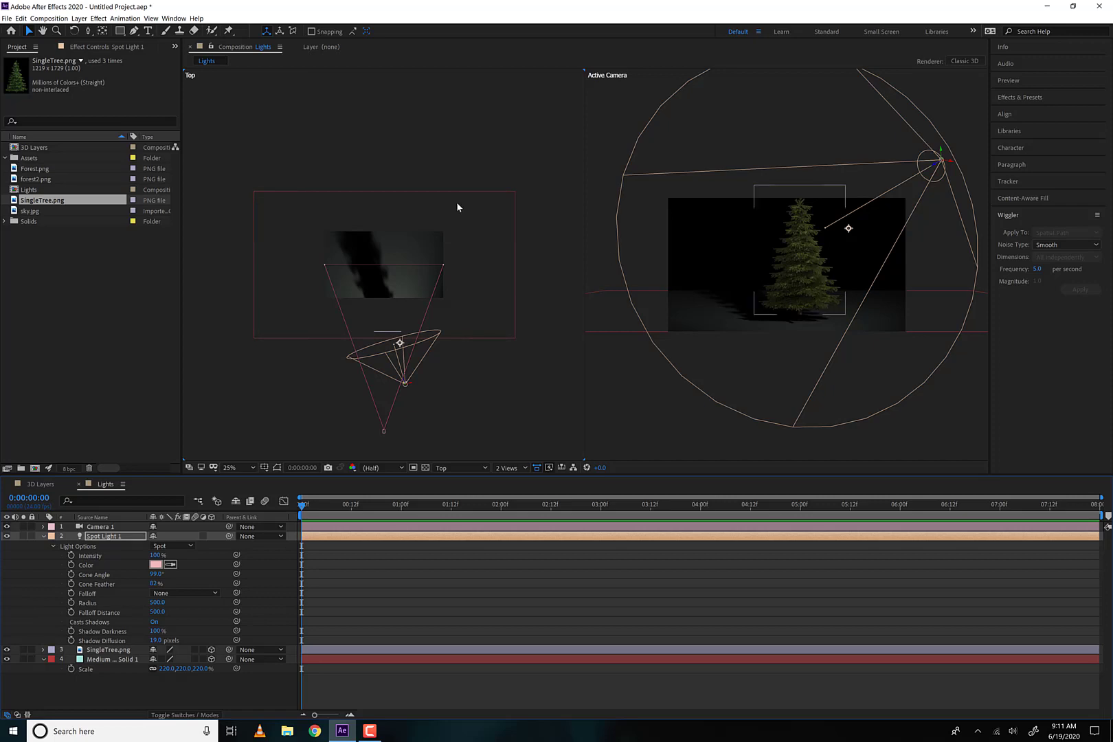
# Track the camera sideways so the tree sits right of center in the frame
pyautogui.press('c')
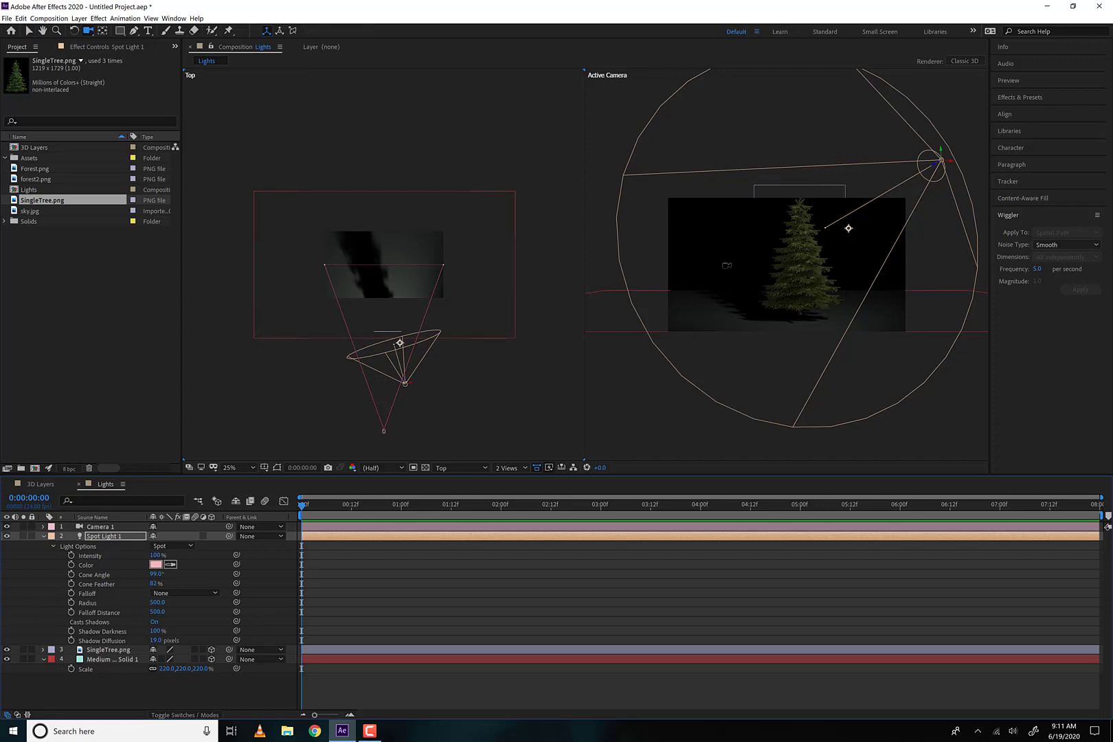
pyautogui.press('c')
pyautogui.moveTo(736, 269); pyautogui.dragTo(769, 267)
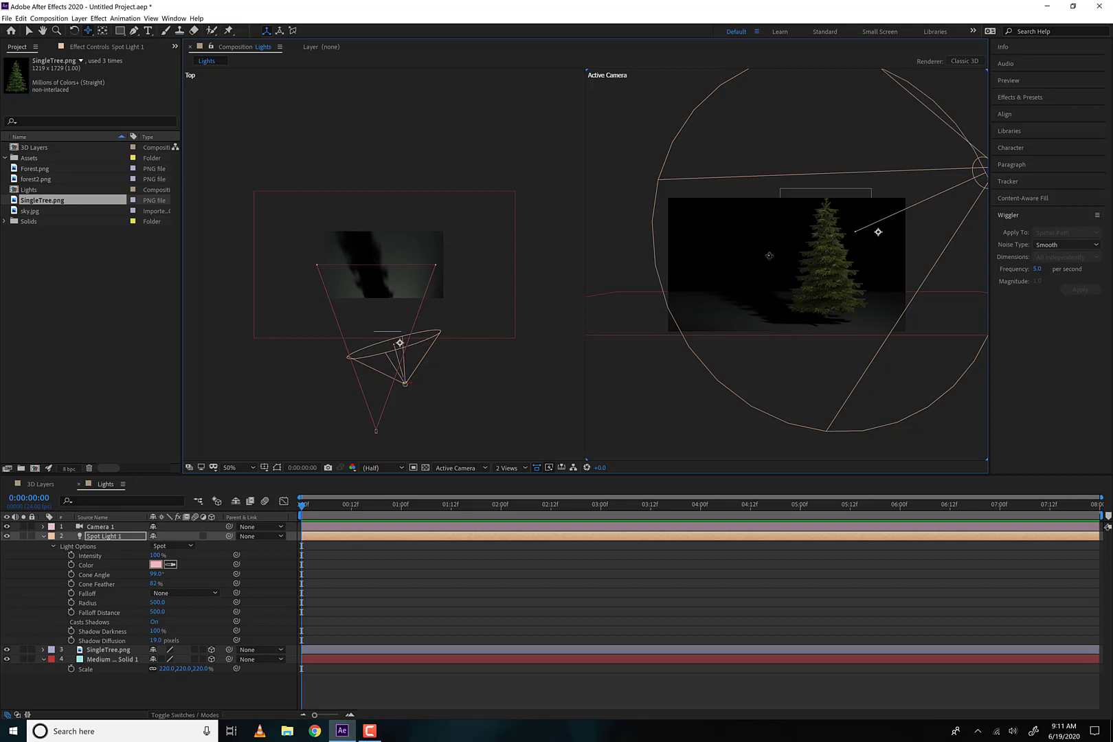
# Duplicate the tree and place the copy farther back and to the left of the original
pyautogui.click(44, 536)
pyautogui.click(835, 261)
pyautogui.hotkey('ctrl', 'd')
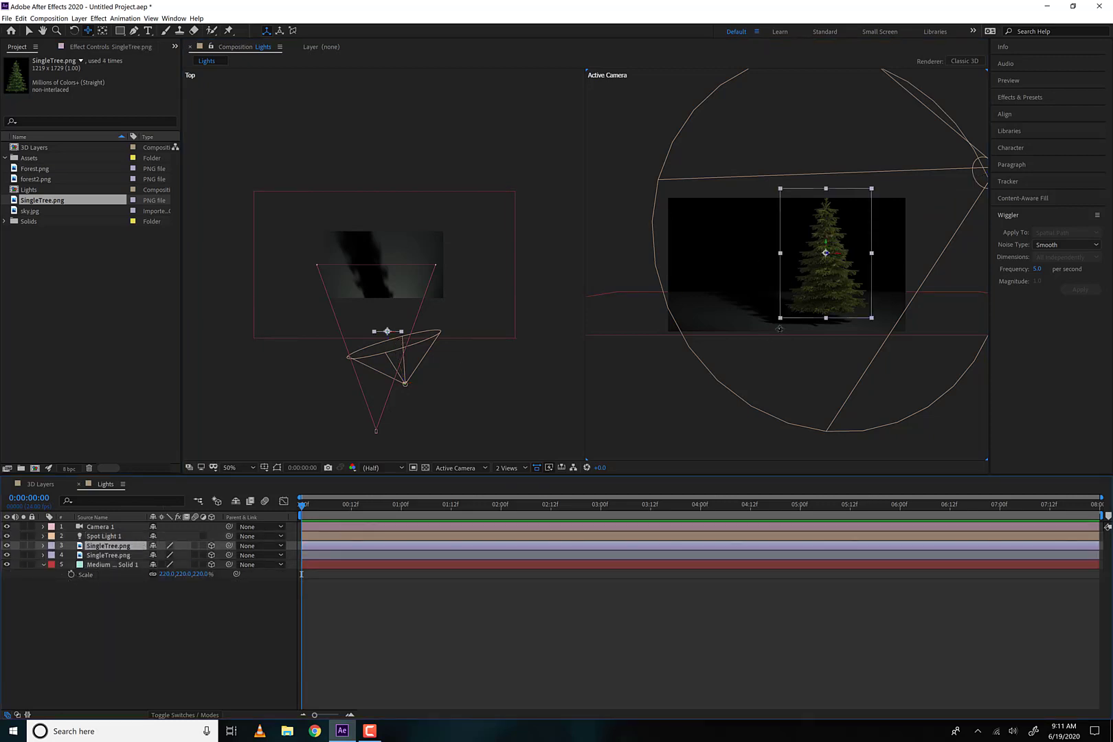
pyautogui.press('v')
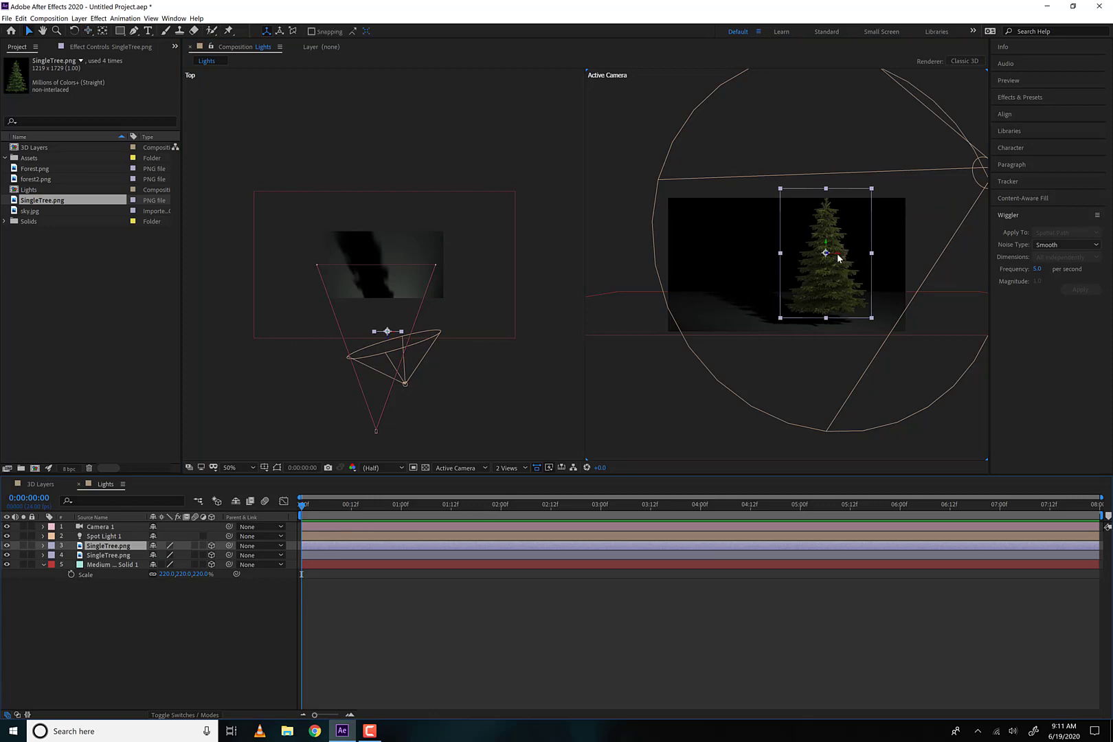
pyautogui.moveTo(838, 258); pyautogui.dragTo(752, 536)
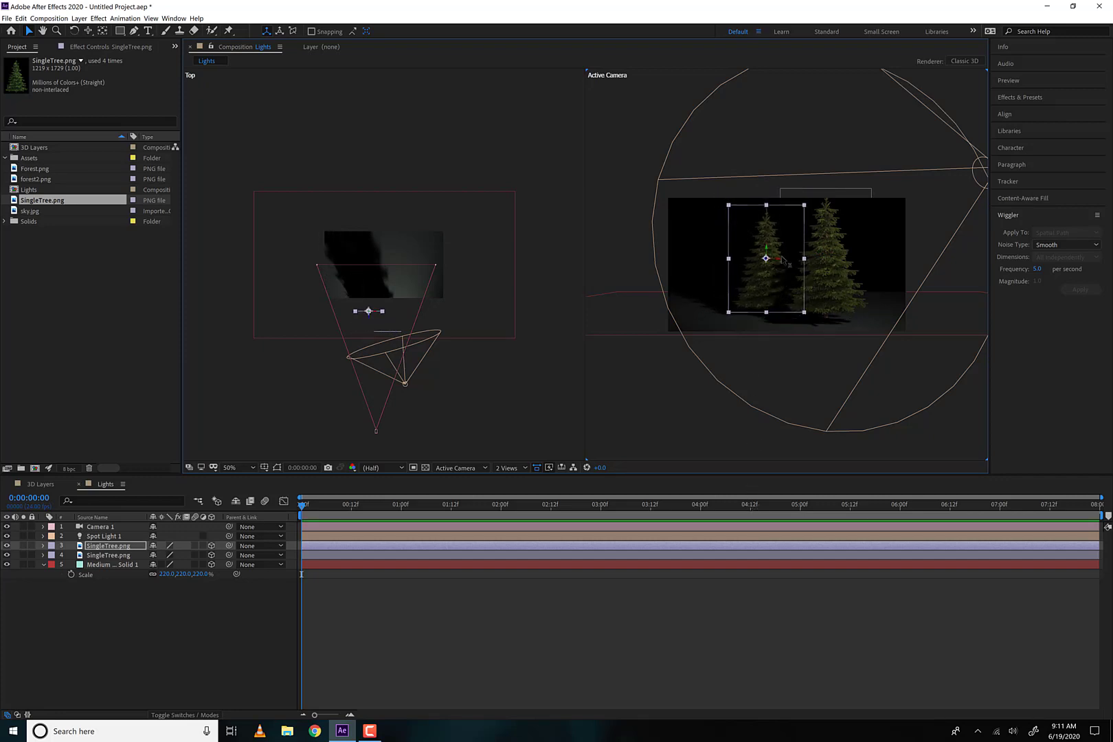
# Add a third tree farther back on the left, and shift the middle tree left into the gap between the others
pyautogui.moveTo(781, 262); pyautogui.dragTo(734, 364)
pyautogui.hotkey('ctrl', 'd')
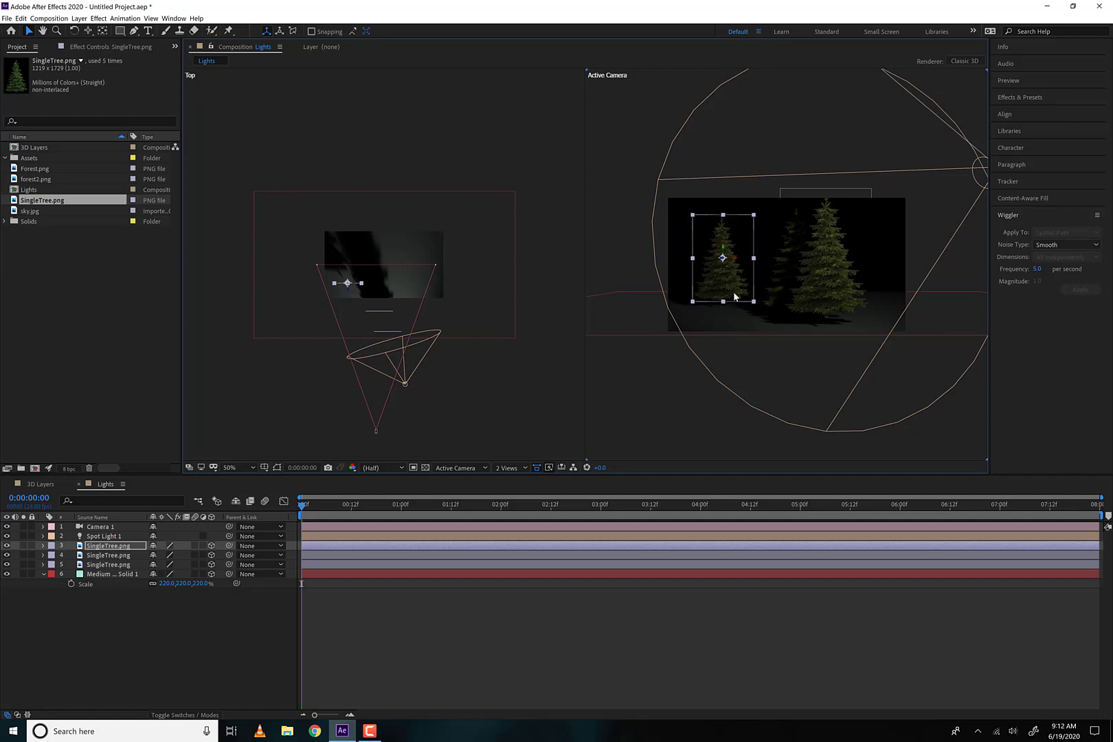
pyautogui.click(570, 225)
pyautogui.click(784, 257)
pyautogui.click(772, 286)
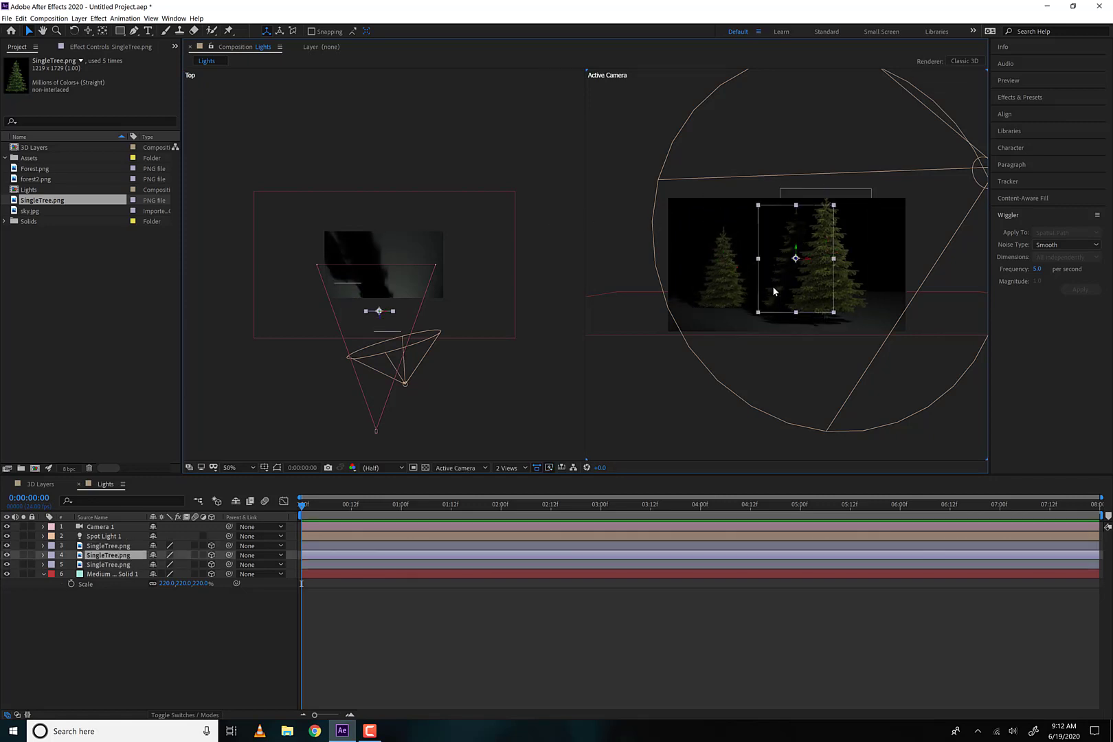
pyautogui.moveTo(797, 263); pyautogui.dragTo(777, 265)
pyautogui.click(511, 138)
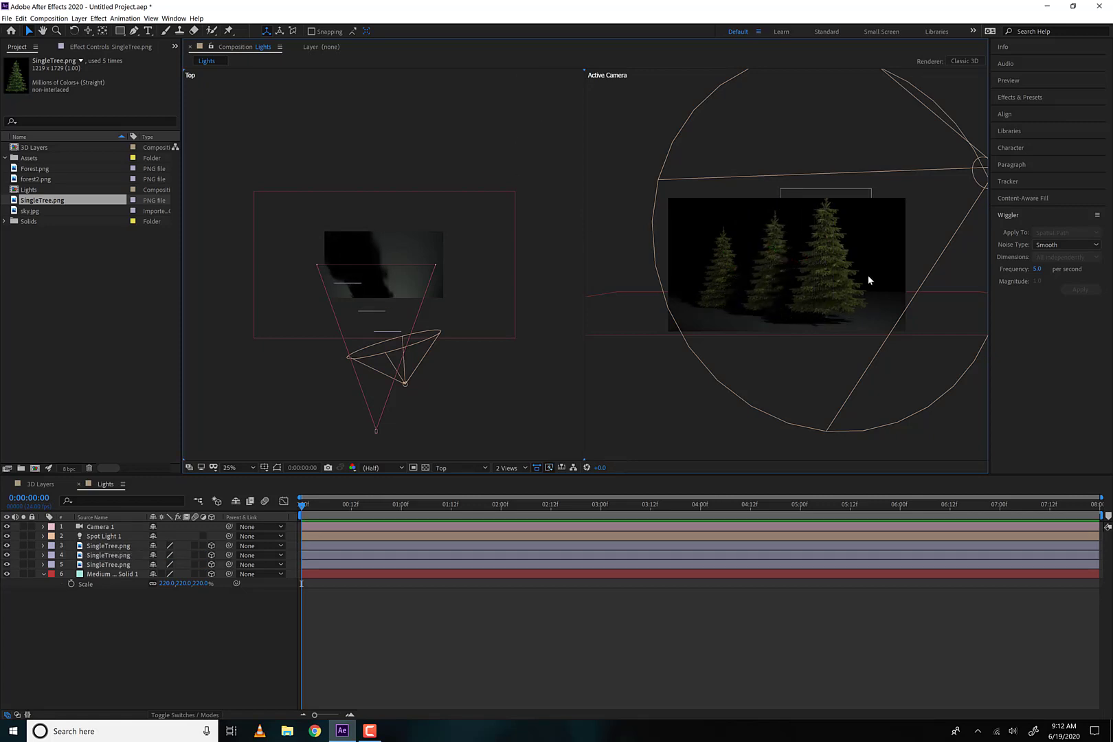
# Track the camera so the three trees shift left in the frame, and turn on the camera's Depth of Field
pyautogui.press('c')
pyautogui.moveTo(715, 297); pyautogui.dragTo(692, 297)
pyautogui.click(100, 528)
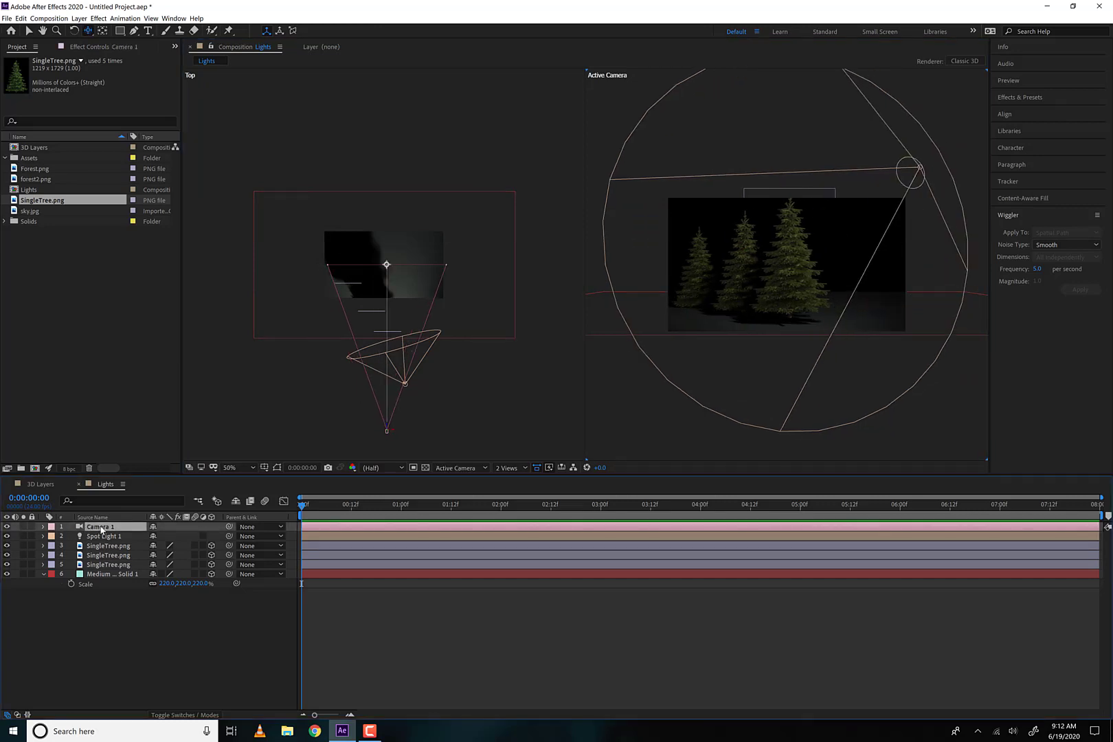
pyautogui.press('a')
pyautogui.press('a')
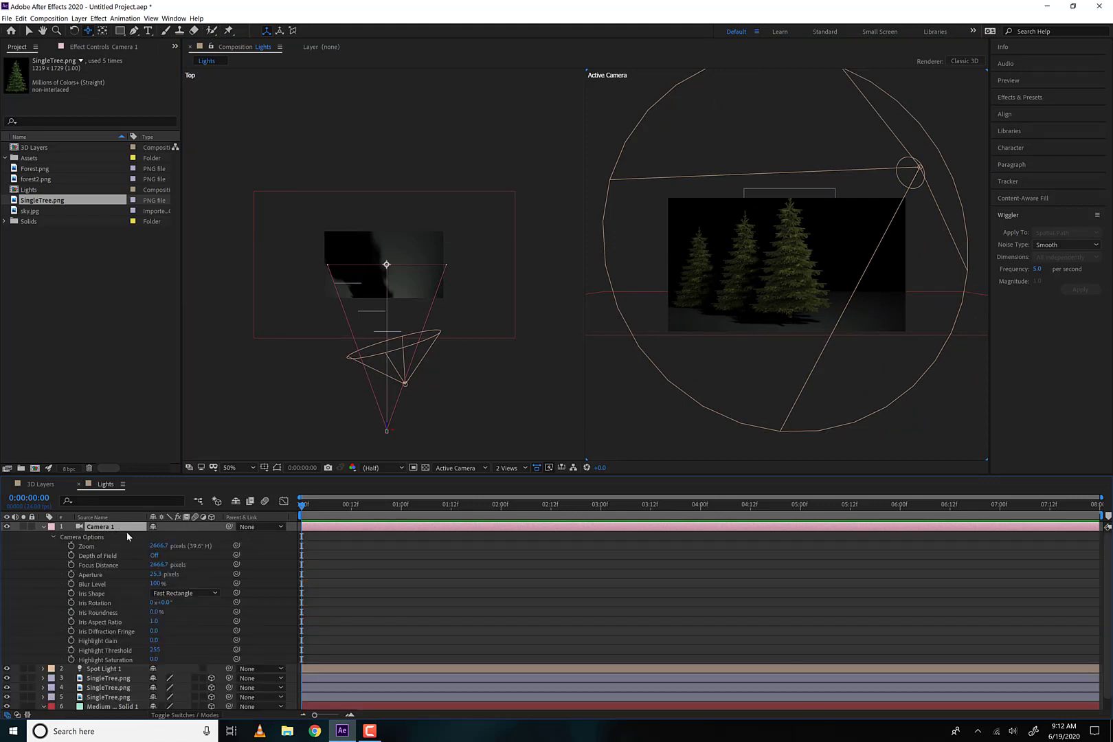
pyautogui.click(155, 556)
# Set the camera's Focus Distance to about 2262.7 pixels and its Blur Level to 587%
pyautogui.moveTo(159, 565); pyautogui.dragTo(60, 565)
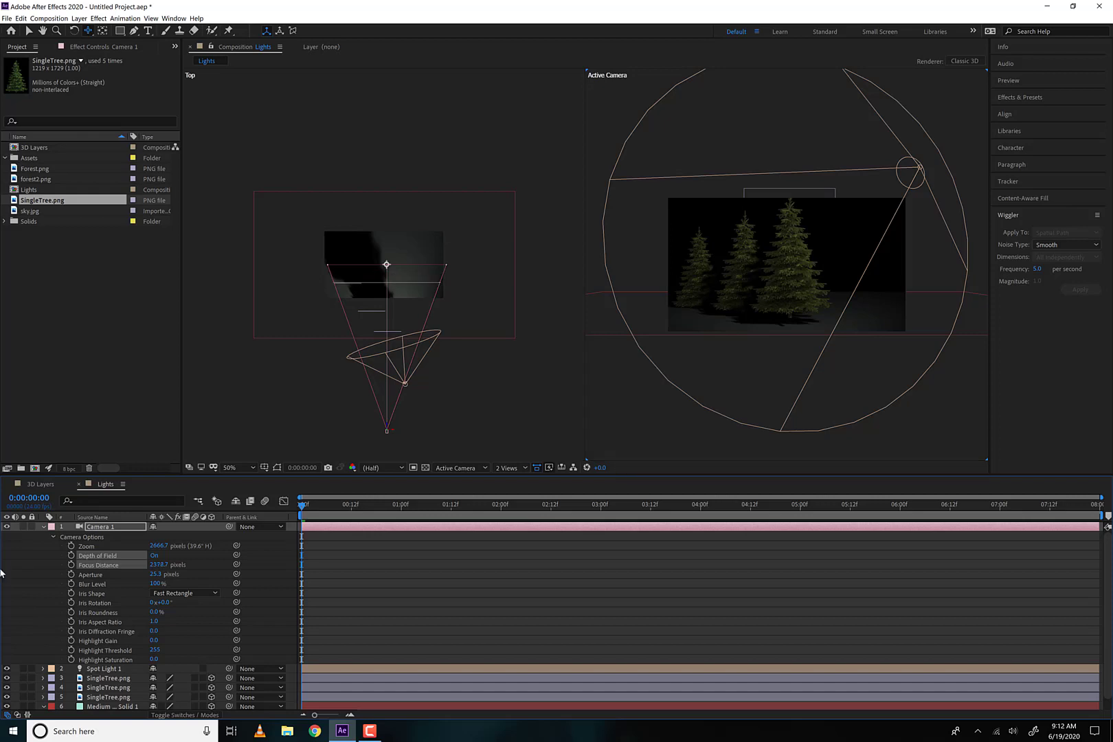
pyautogui.moveTo(159, 565); pyautogui.dragTo(61, 565)
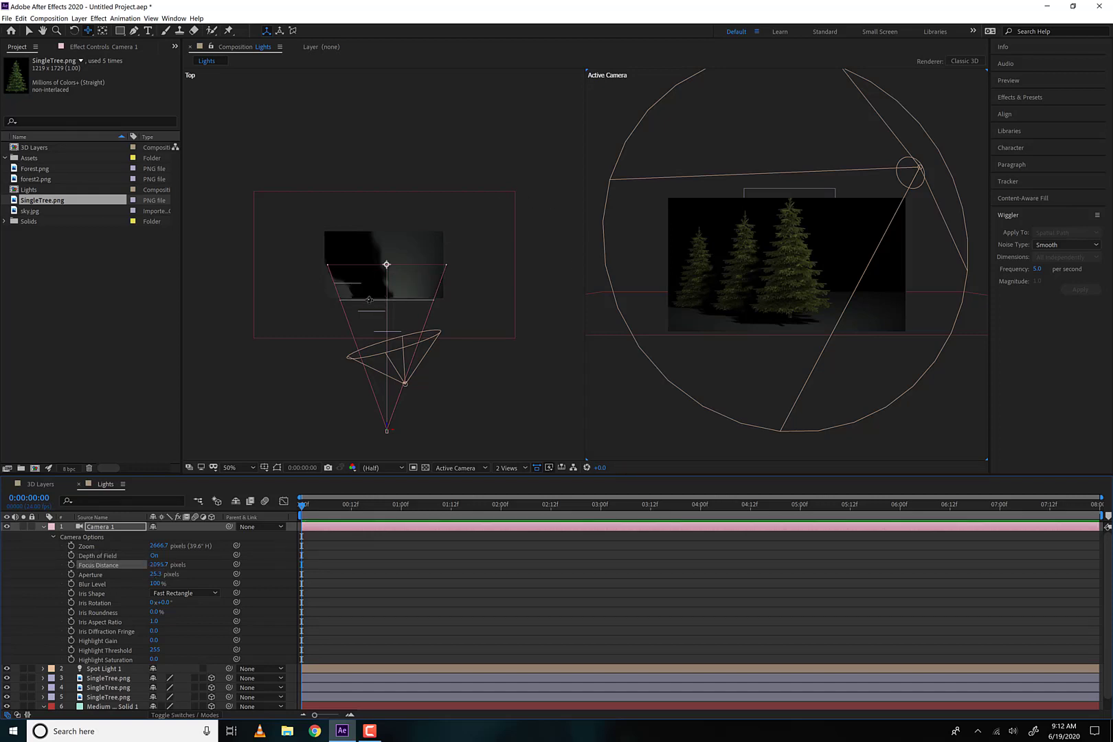
pyautogui.moveTo(155, 585); pyautogui.dragTo(423, 576)
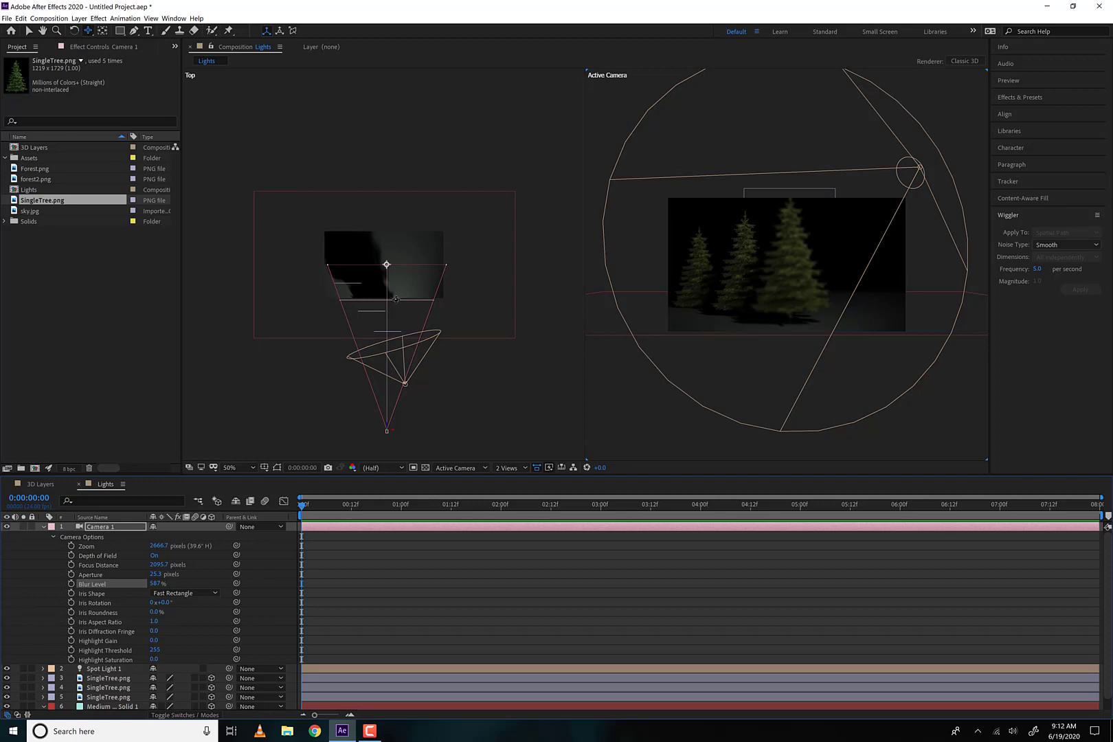
pyautogui.moveTo(165, 566); pyautogui.dragTo(279, 590)
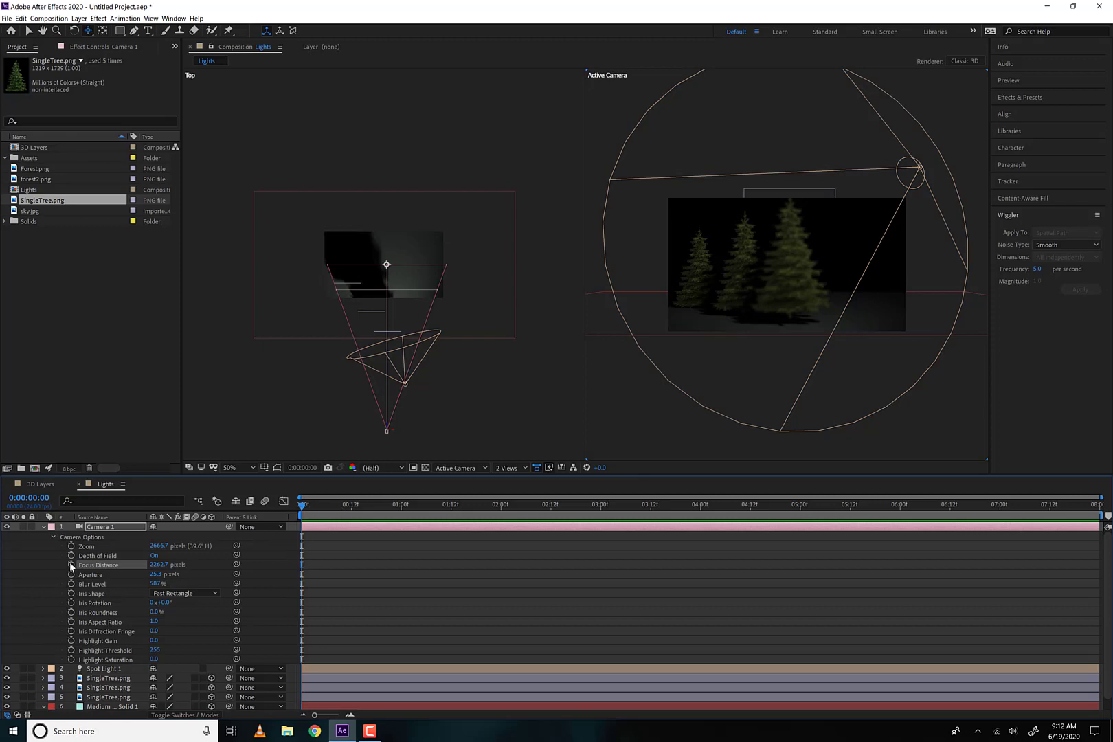
pyautogui.moveTo(316, 505); pyautogui.dragTo(250, 506)
# Reframe the camera by tracking it sideways to shift the trees right in the frame and pulling it back slightly
pyautogui.moveTo(817, 288)
pyautogui.mouseDown()
pyautogui.moveTo(860, 290)
pyautogui.moveTo(826, 274)
pyautogui.mouseUp()
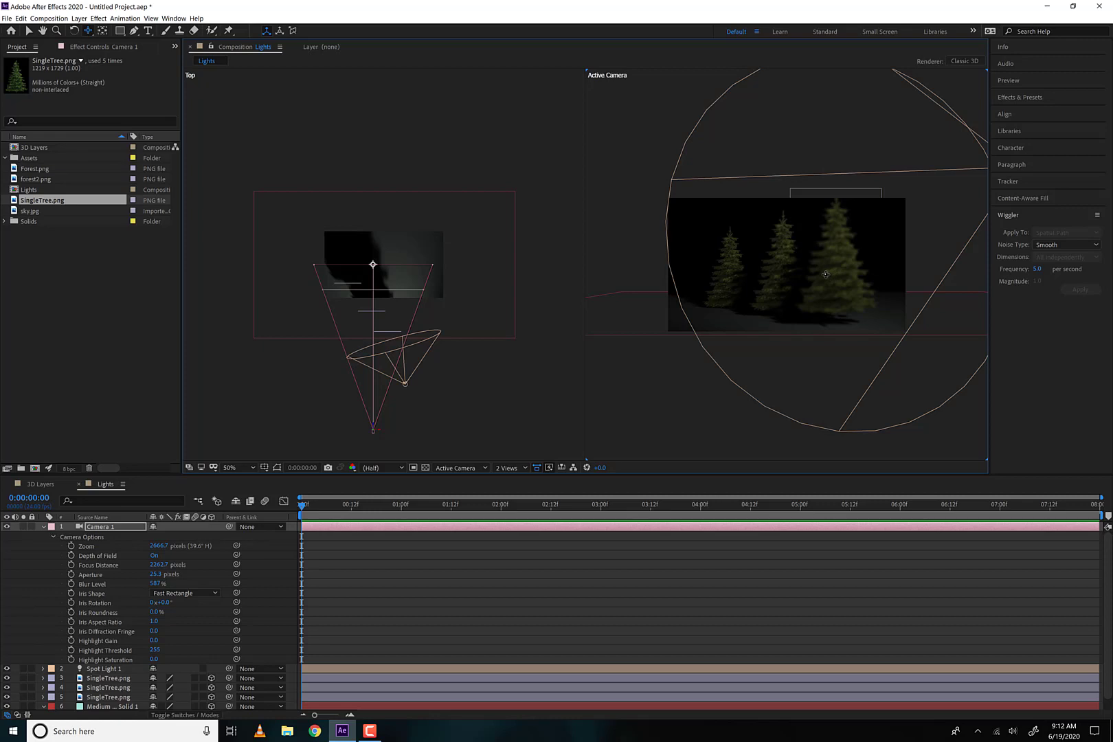
pyautogui.press('c')
pyautogui.moveTo(795, 273)
pyautogui.mouseDown()
pyautogui.moveTo(793, 311)
pyautogui.moveTo(789, 225)
pyautogui.moveTo(784, 283)
pyautogui.moveTo(783, 270)
pyautogui.mouseUp()
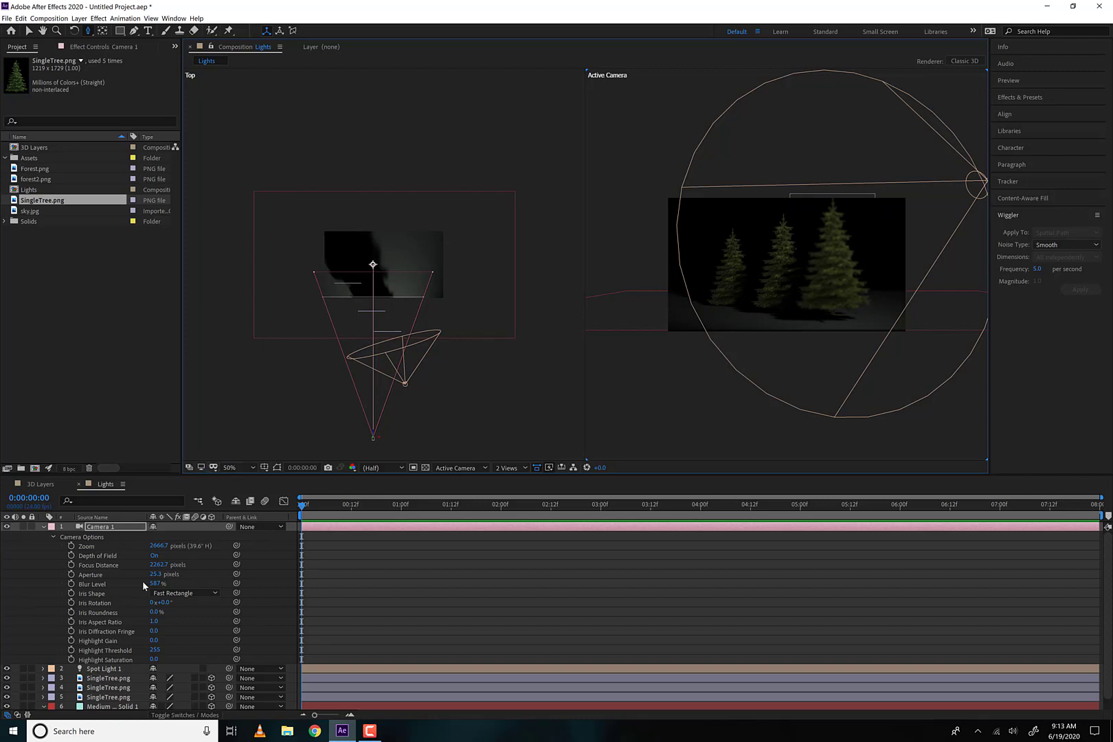
pyautogui.click(45, 528)
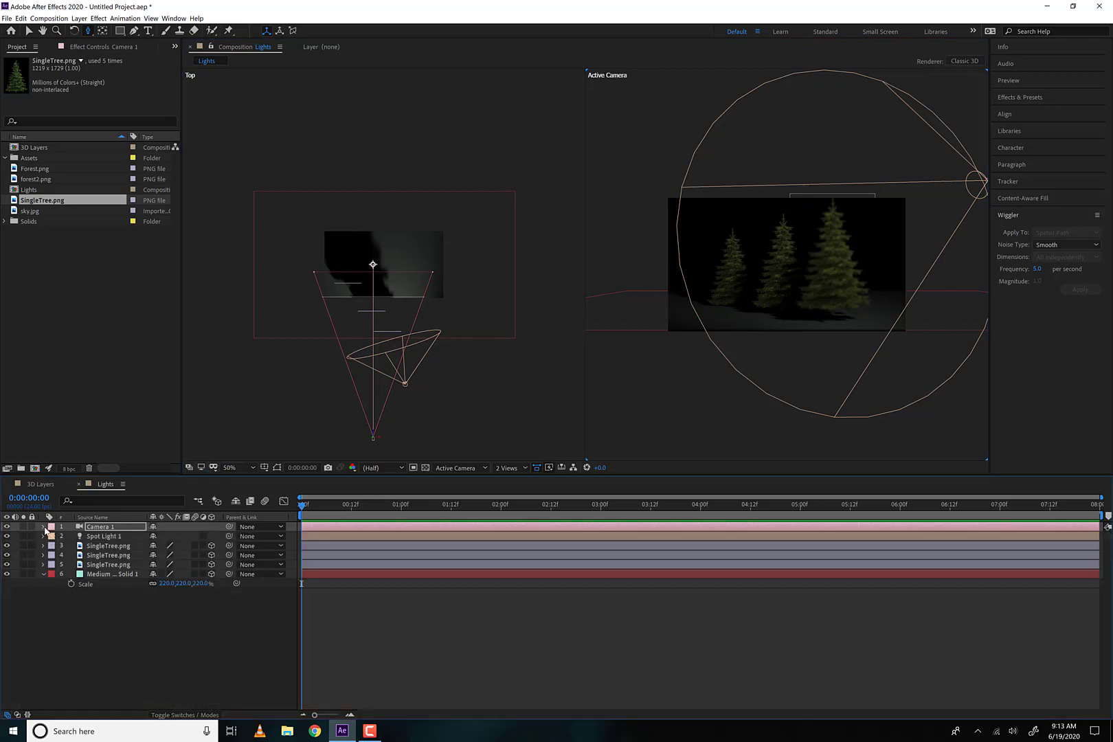